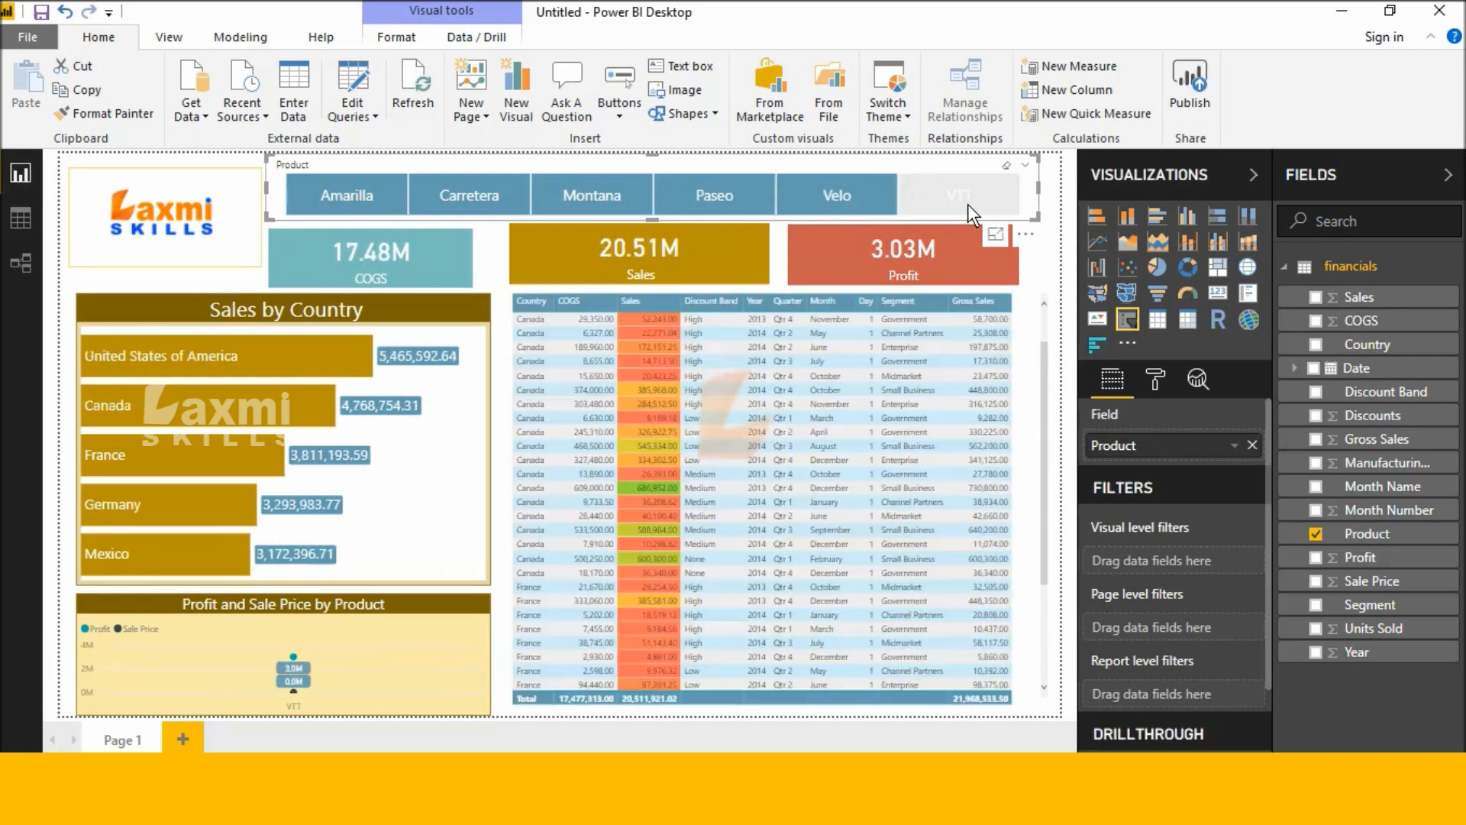
- Demonstrate the finished dashboard's cross-filtering with the United States of America bar and each product in the Product slicer
{"action": "left_click", "coordinate": [969, 204]}
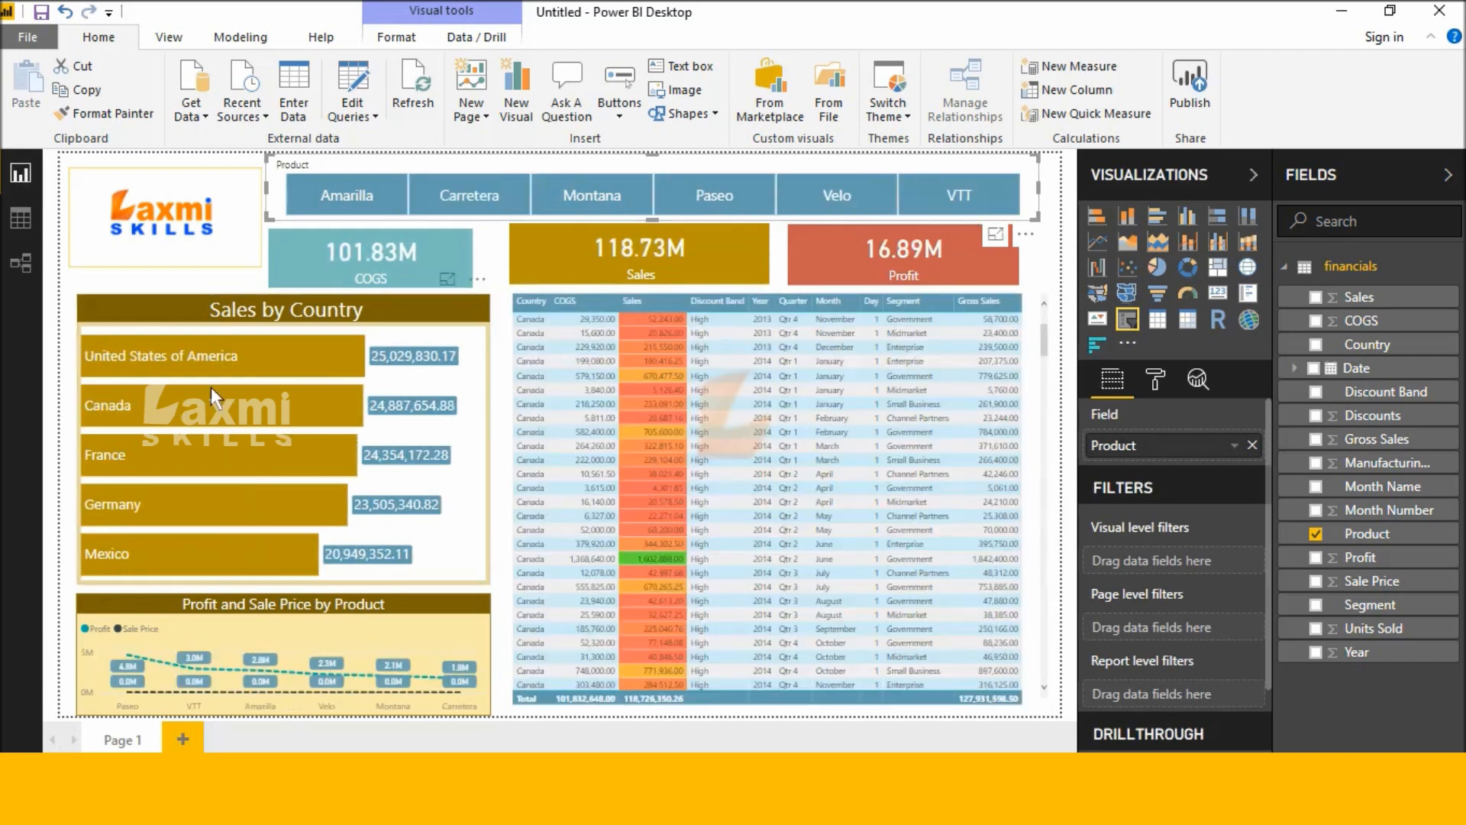
{"action": "left_click", "coordinate": [245, 351]}
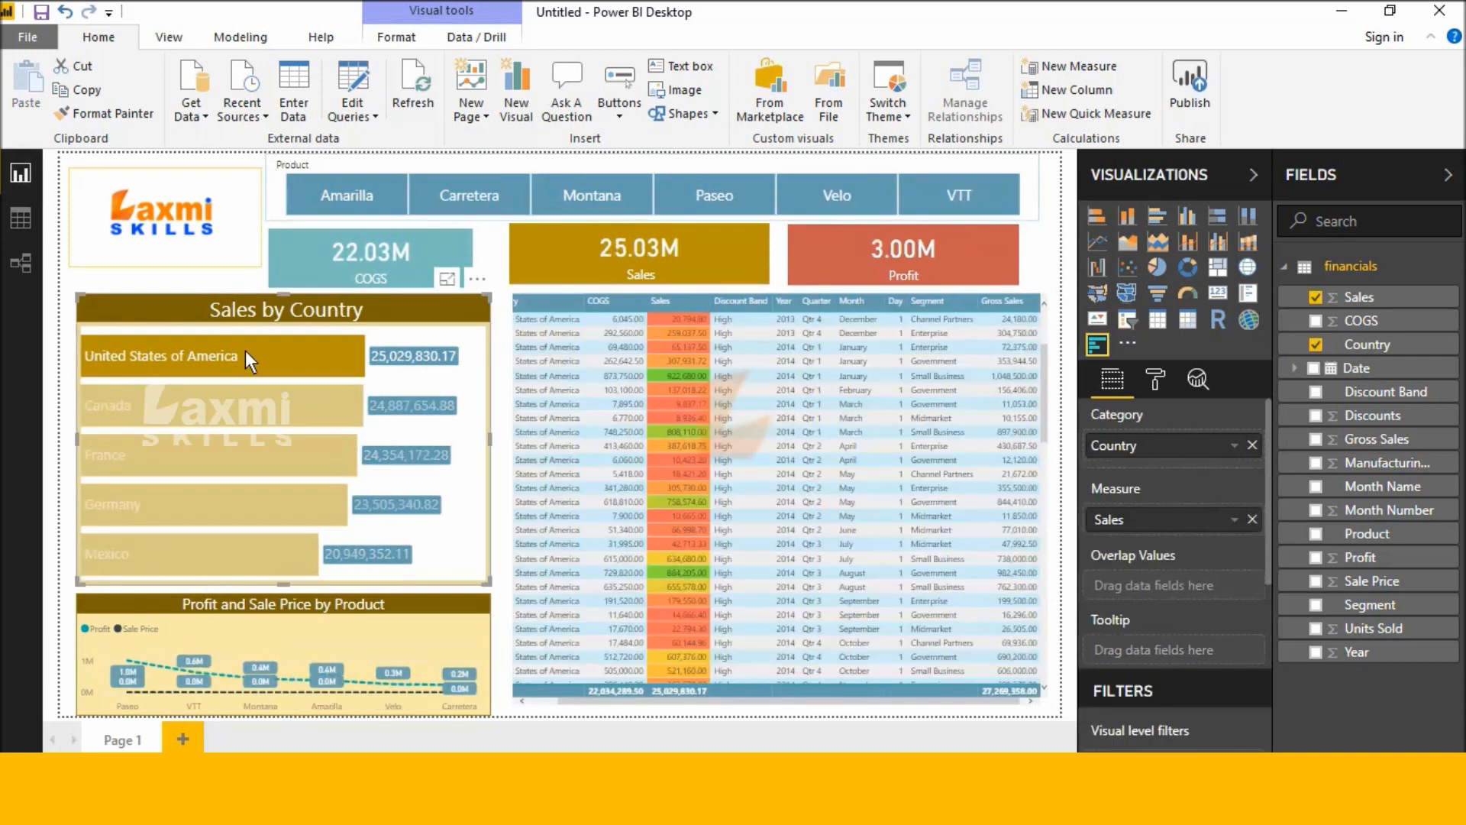
{"action": "left_click", "coordinate": [245, 351]}
{"action": "left_click", "coordinate": [338, 193]}
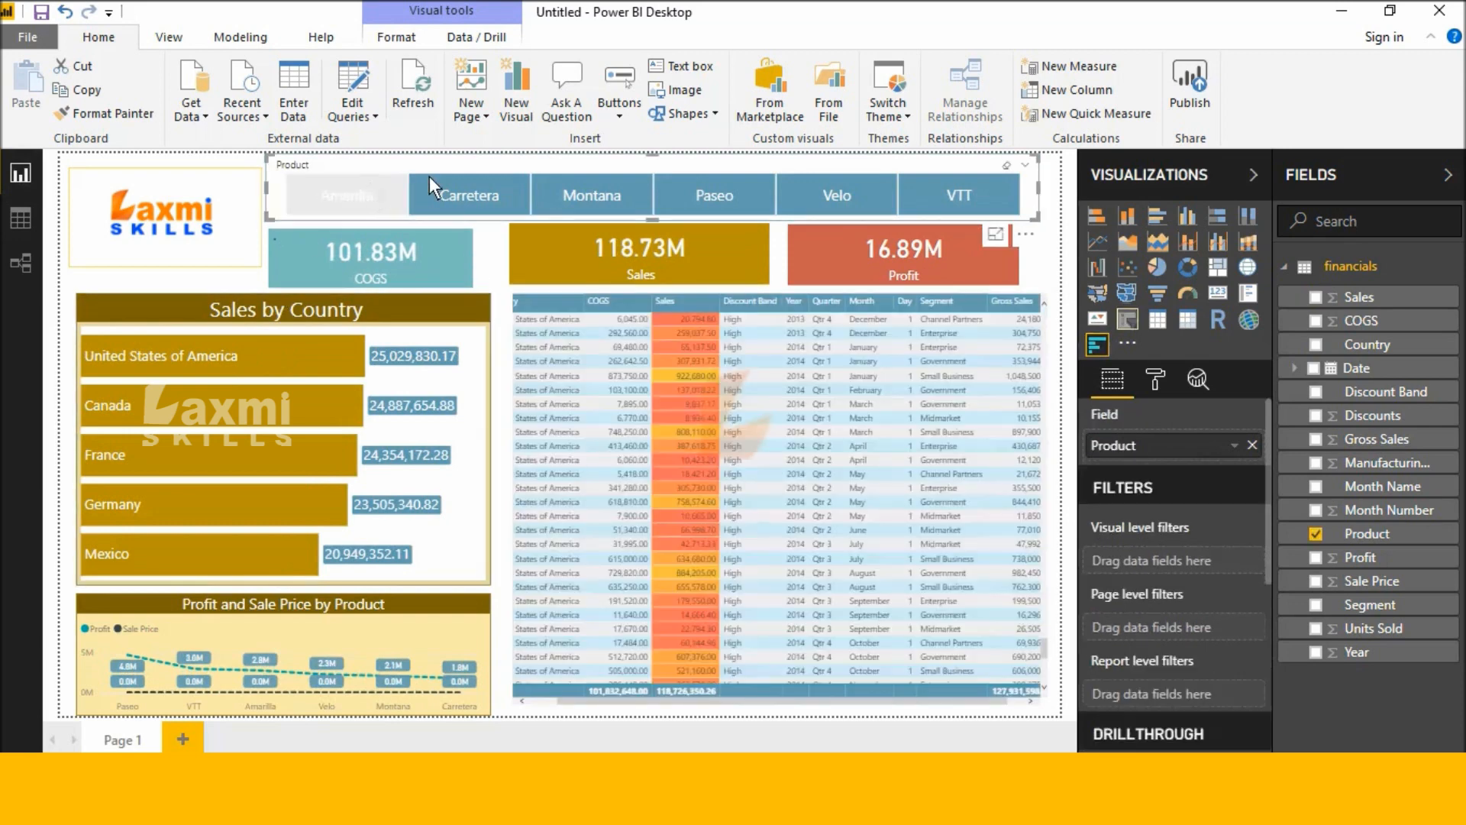
{"action": "left_click", "coordinate": [456, 198]}
{"action": "left_click", "coordinate": [553, 196]}
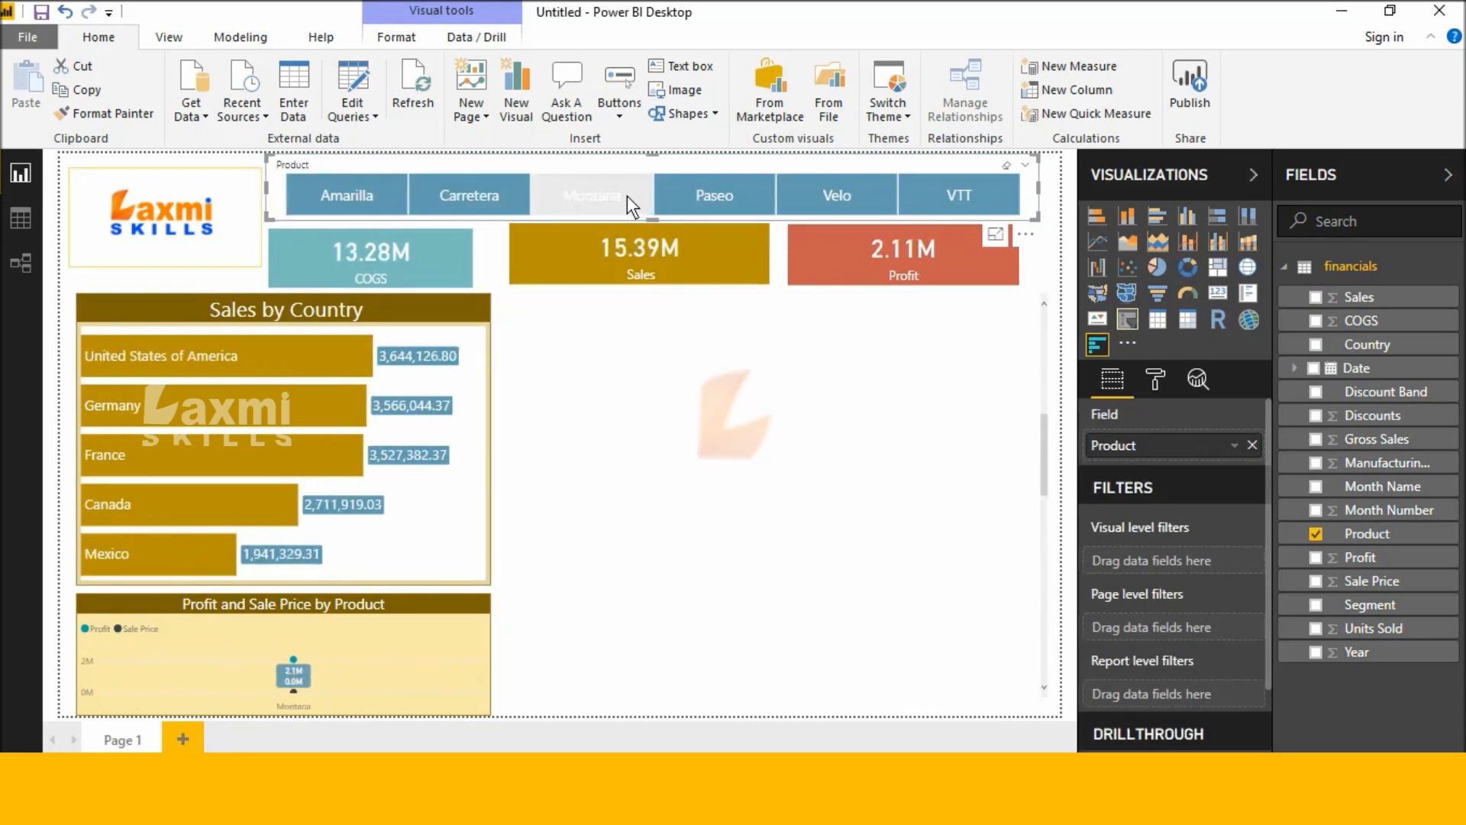
{"action": "left_click", "coordinate": [725, 197]}
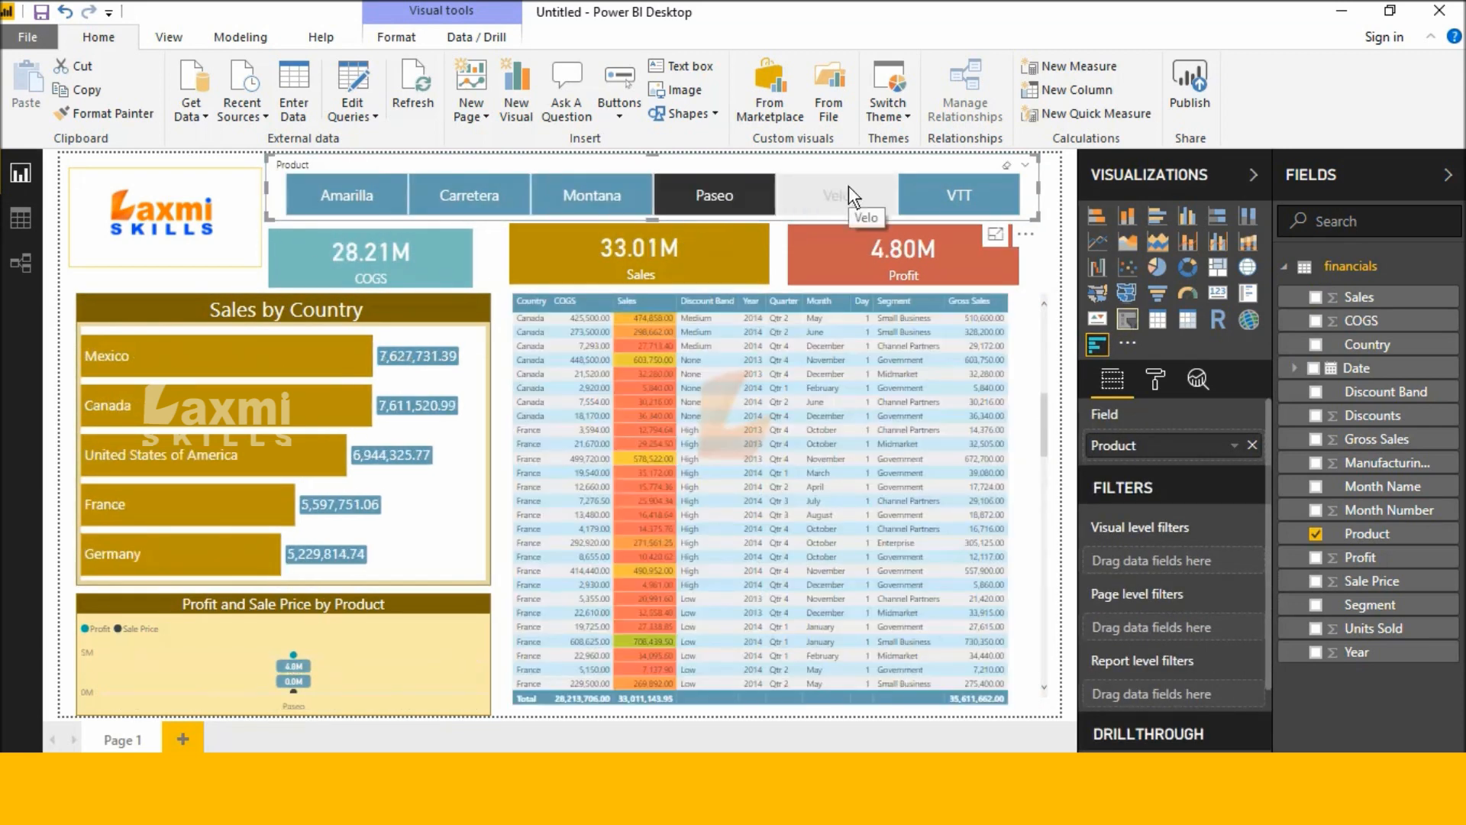
{"action": "left_click", "coordinate": [846, 189]}
{"action": "left_click", "coordinate": [966, 192]}
{"action": "left_click", "coordinate": [960, 195]}
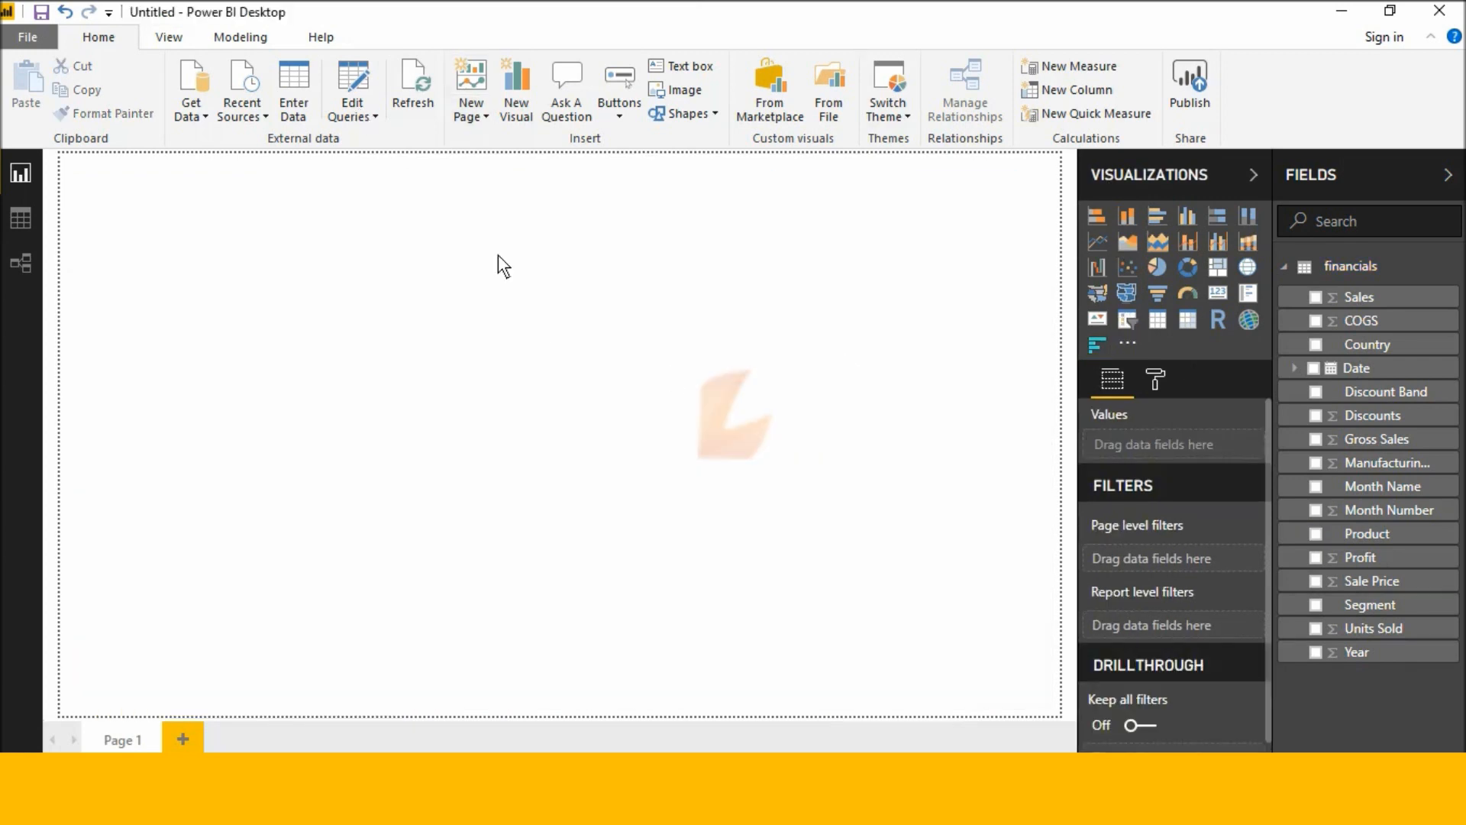
- Insert the final-full-hd-logo picture from the Desktop folder and fit it as a small logo in the report page's upper-left corner
{"action": "left_click", "coordinate": [702, 99]}
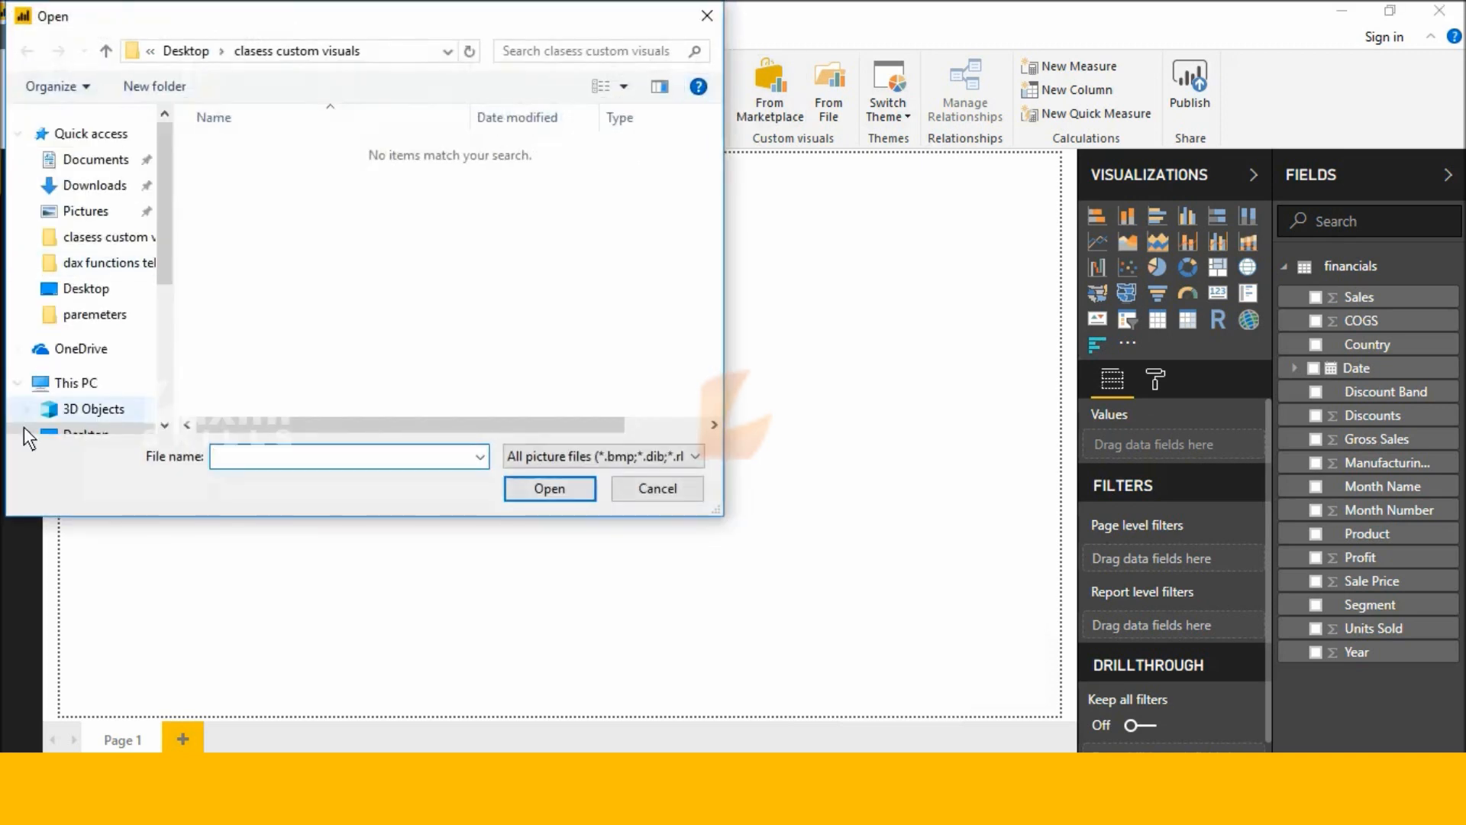
{"action": "scroll", "coordinate": [91, 187], "scroll_direction": "down", "scroll_amount": 1}
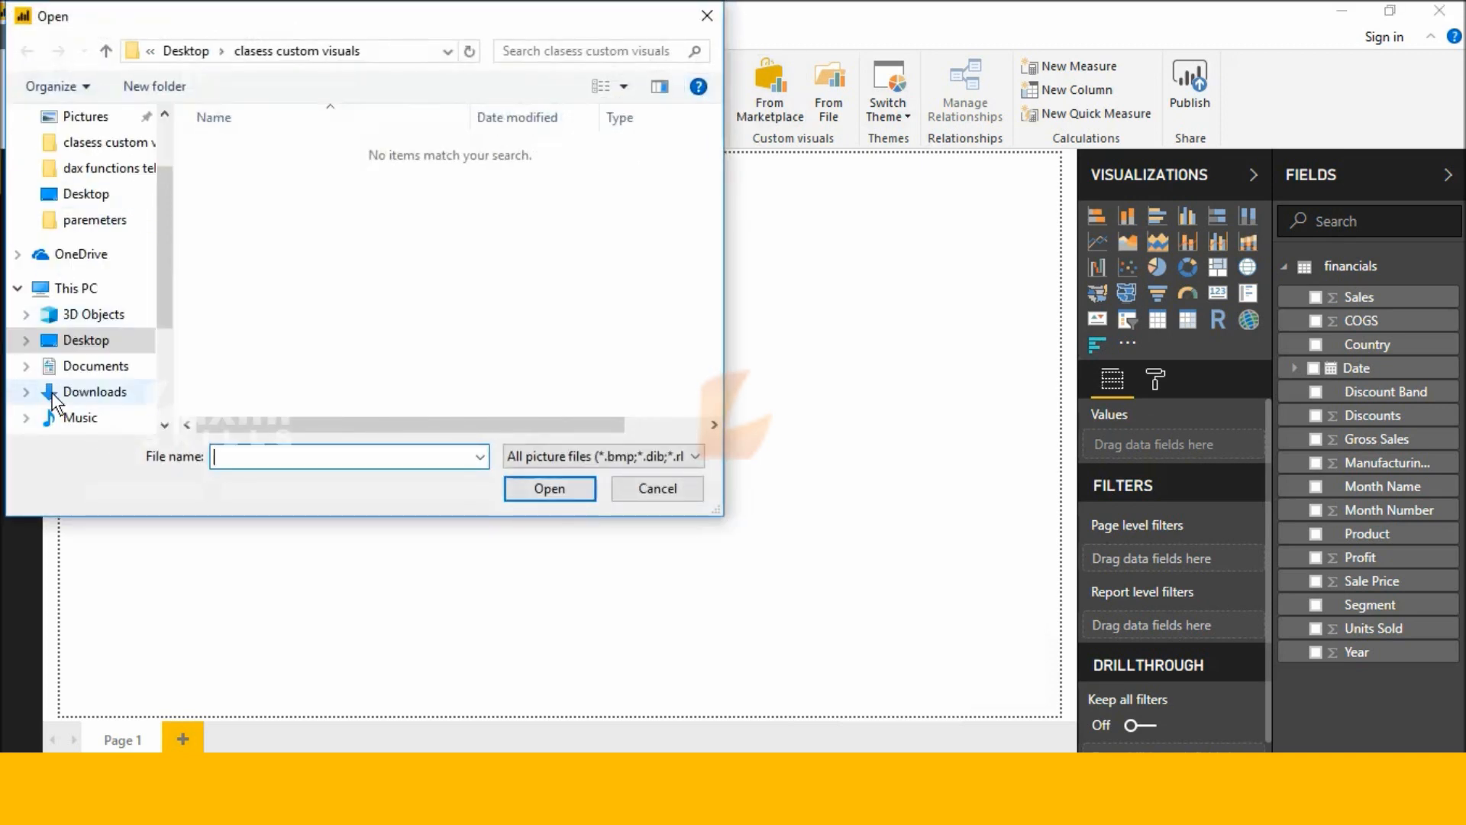
{"action": "left_click", "coordinate": [88, 339]}
{"action": "scroll", "coordinate": [504, 264], "scroll_direction": "down", "scroll_amount": 3}
{"action": "scroll", "coordinate": [570, 319], "scroll_direction": "down", "scroll_amount": 2}
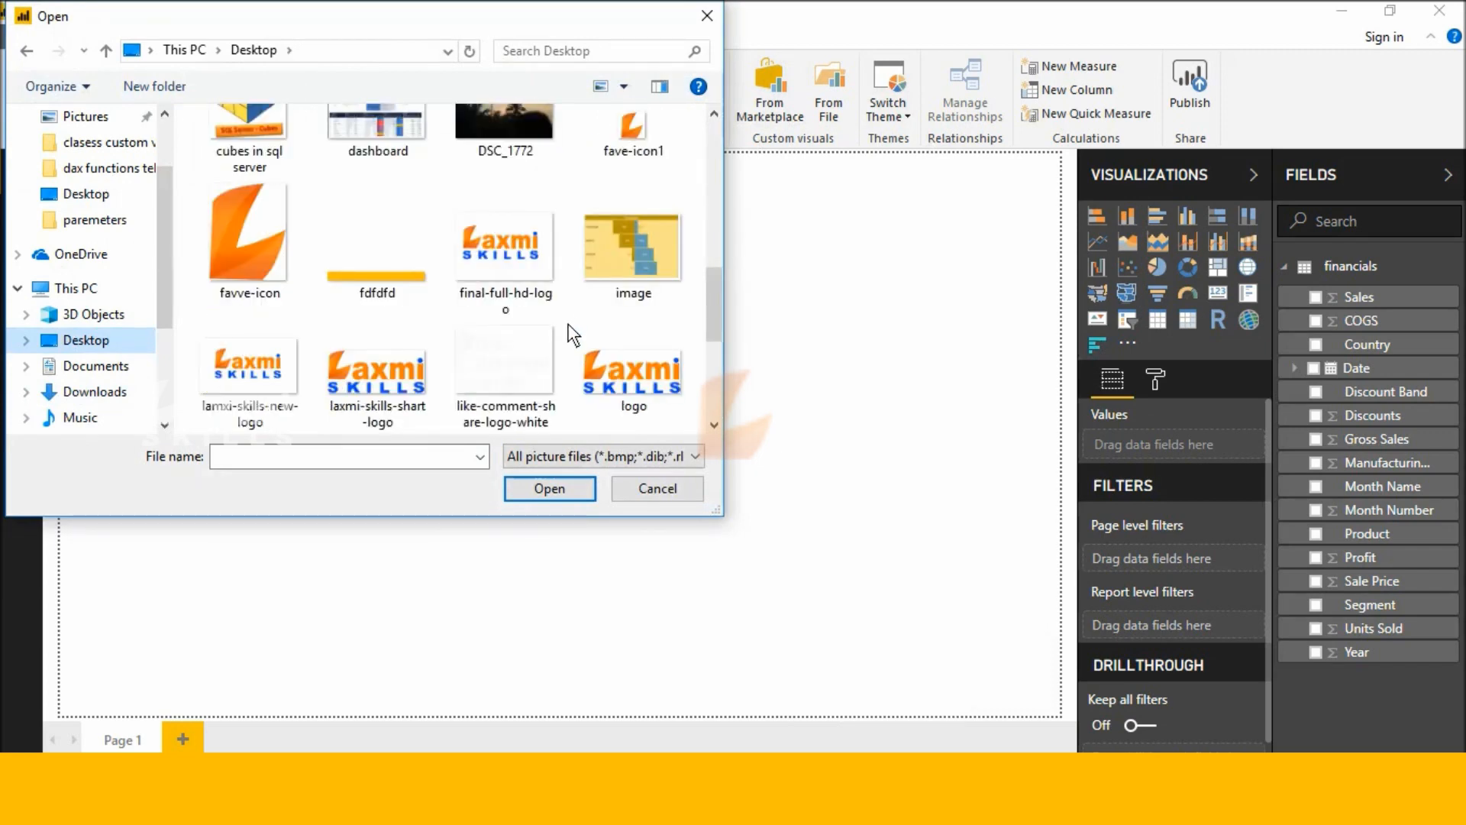
{"action": "double_click", "coordinate": [471, 260]}
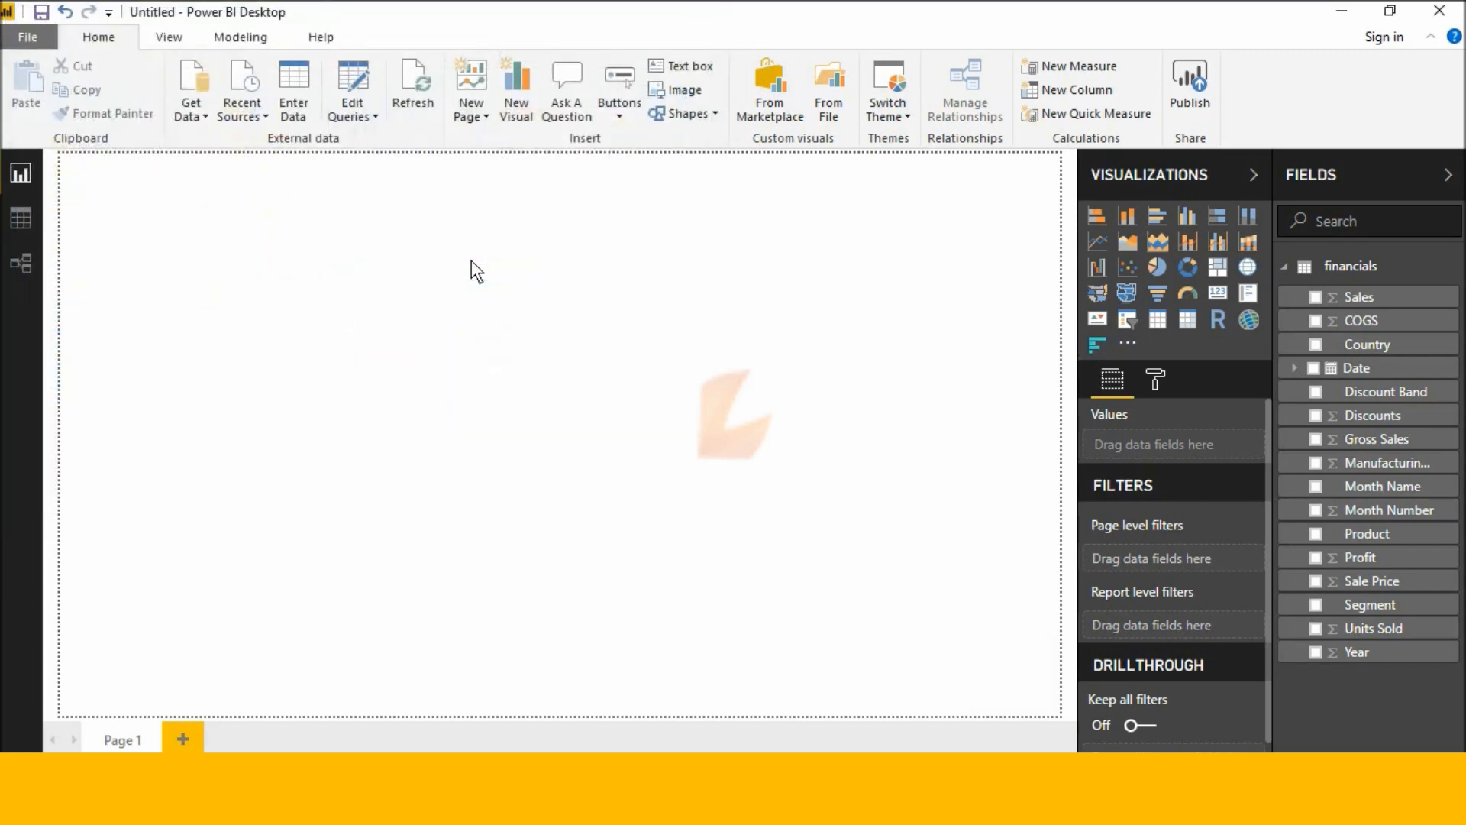
{"action": "left_click_drag", "start_coordinate": [284, 369], "coordinate": [254, 250]}
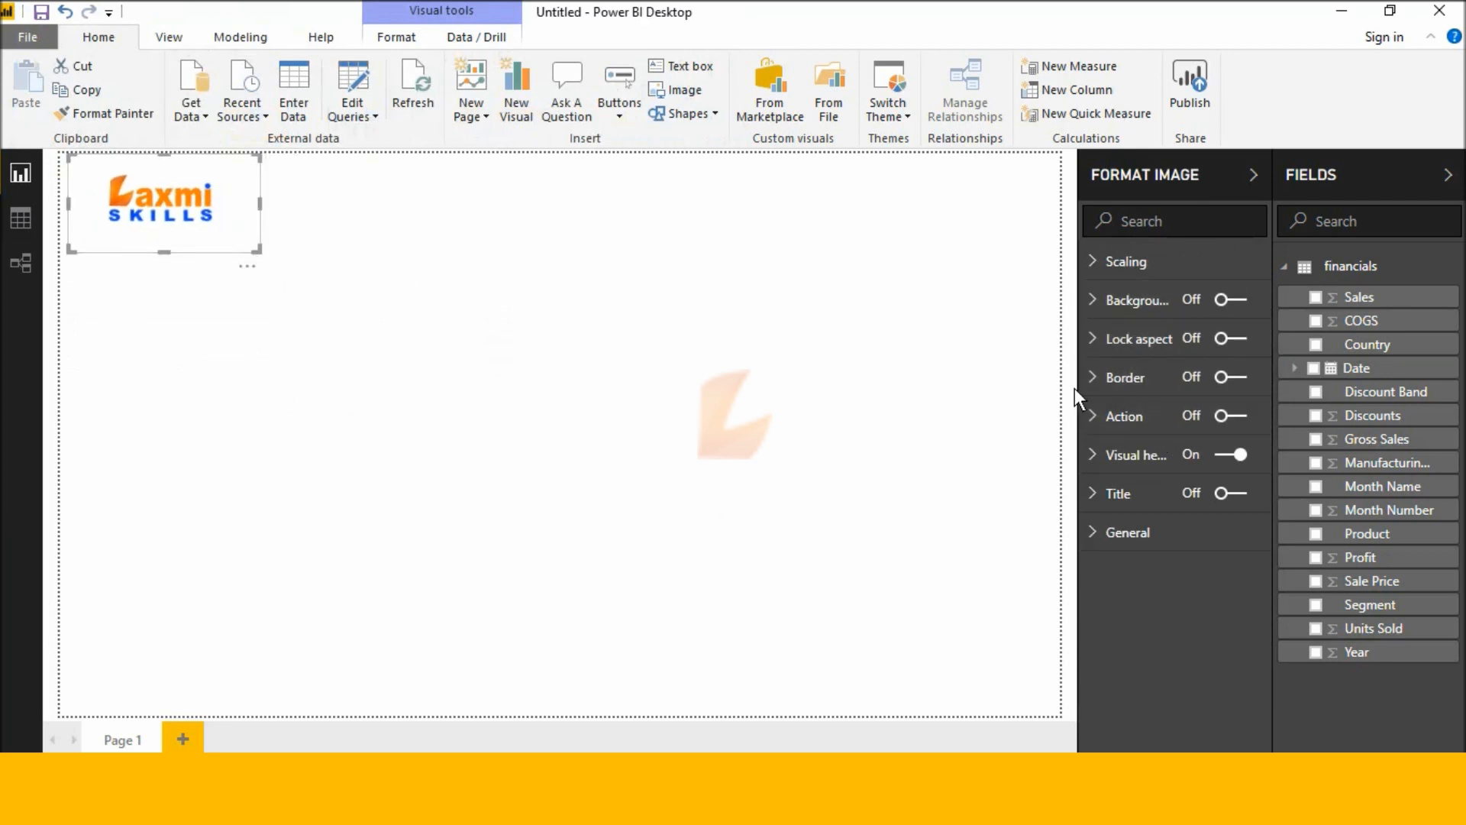
- Turn on the logo image's border in a yellow theme color and shift the logo slightly down from the page edge
{"action": "left_click", "coordinate": [1222, 379]}
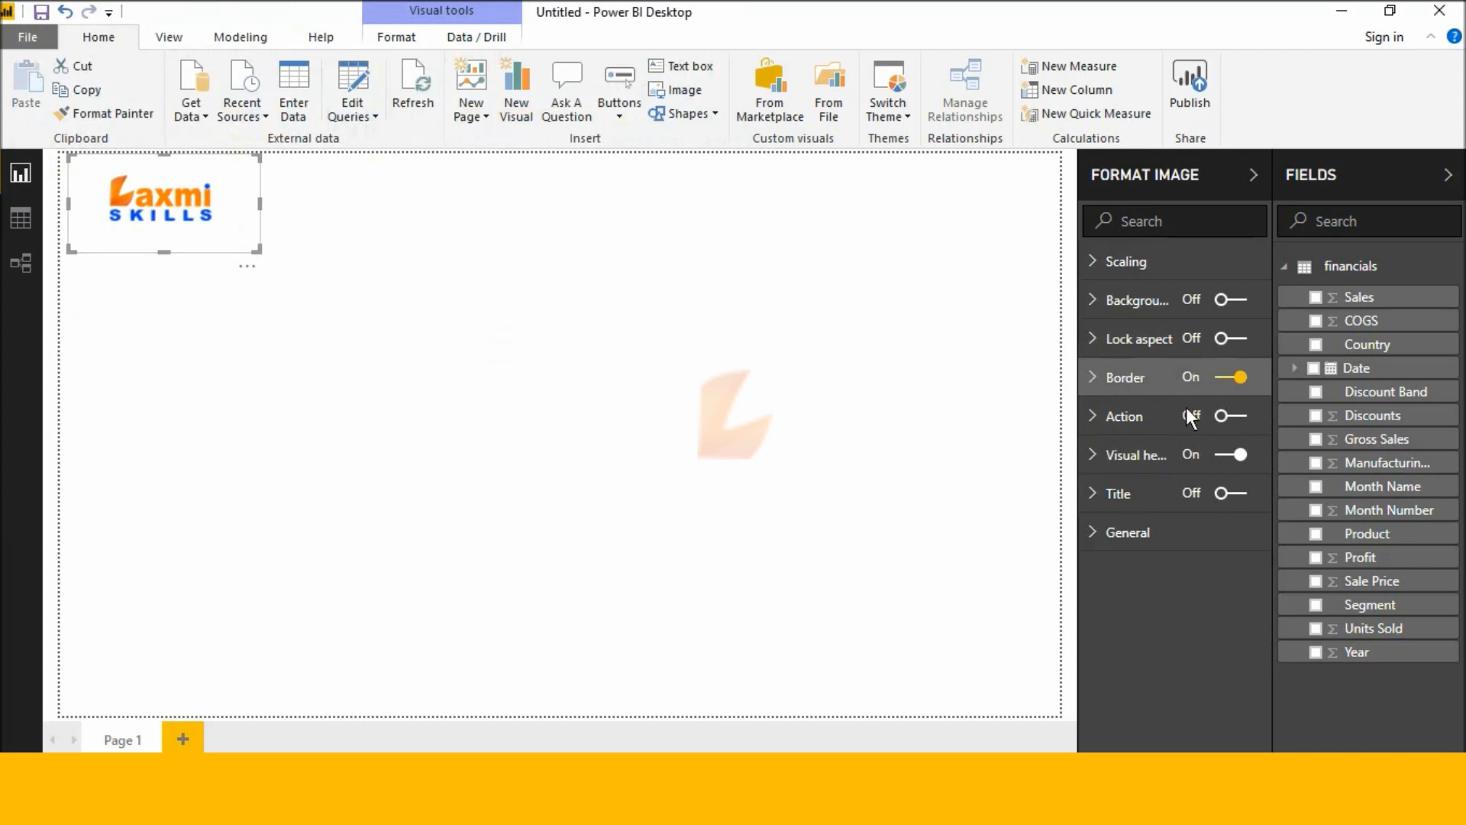
{"action": "left_click", "coordinate": [1142, 389]}
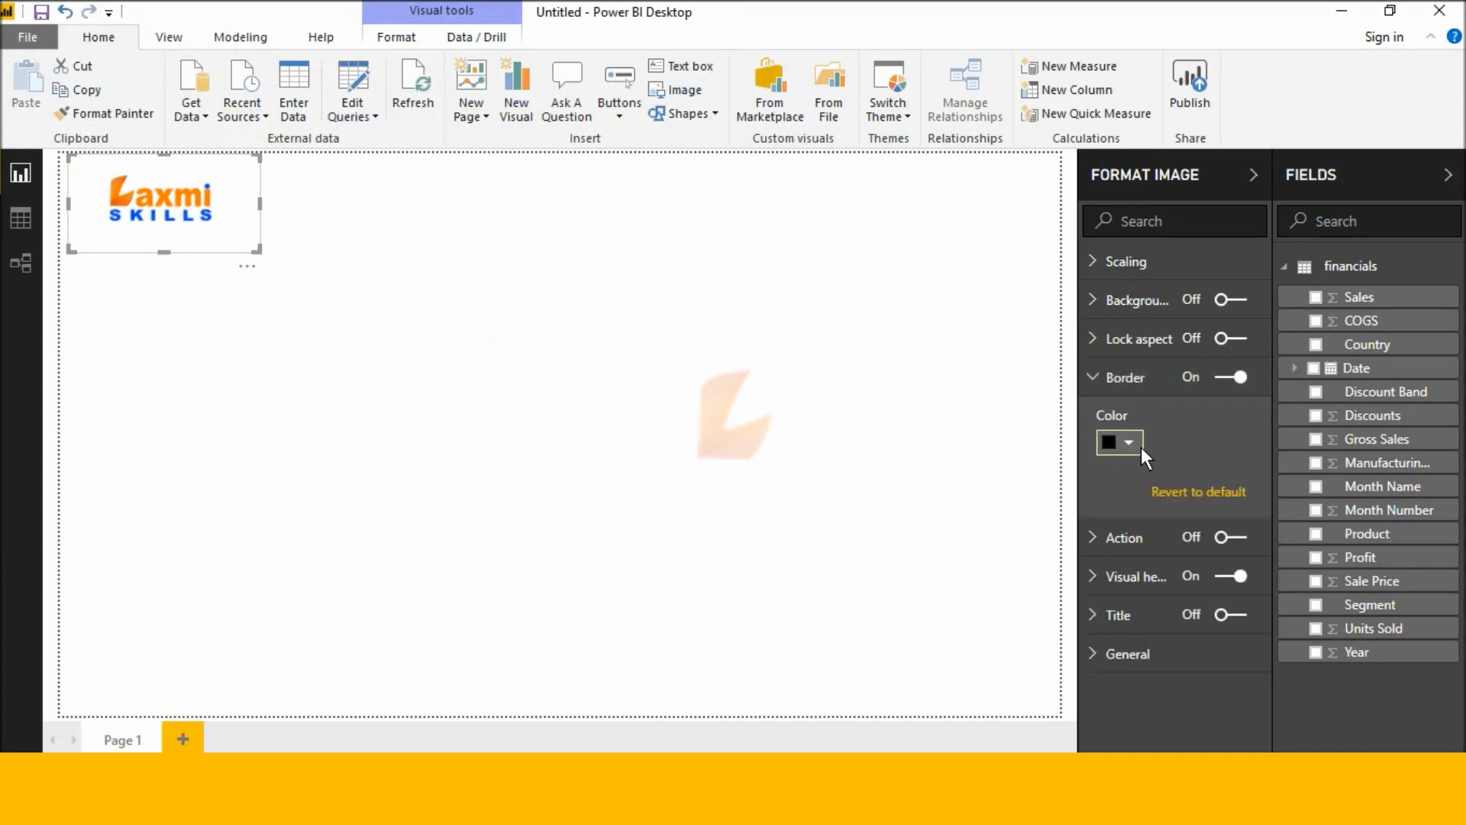
{"action": "left_click", "coordinate": [1133, 443]}
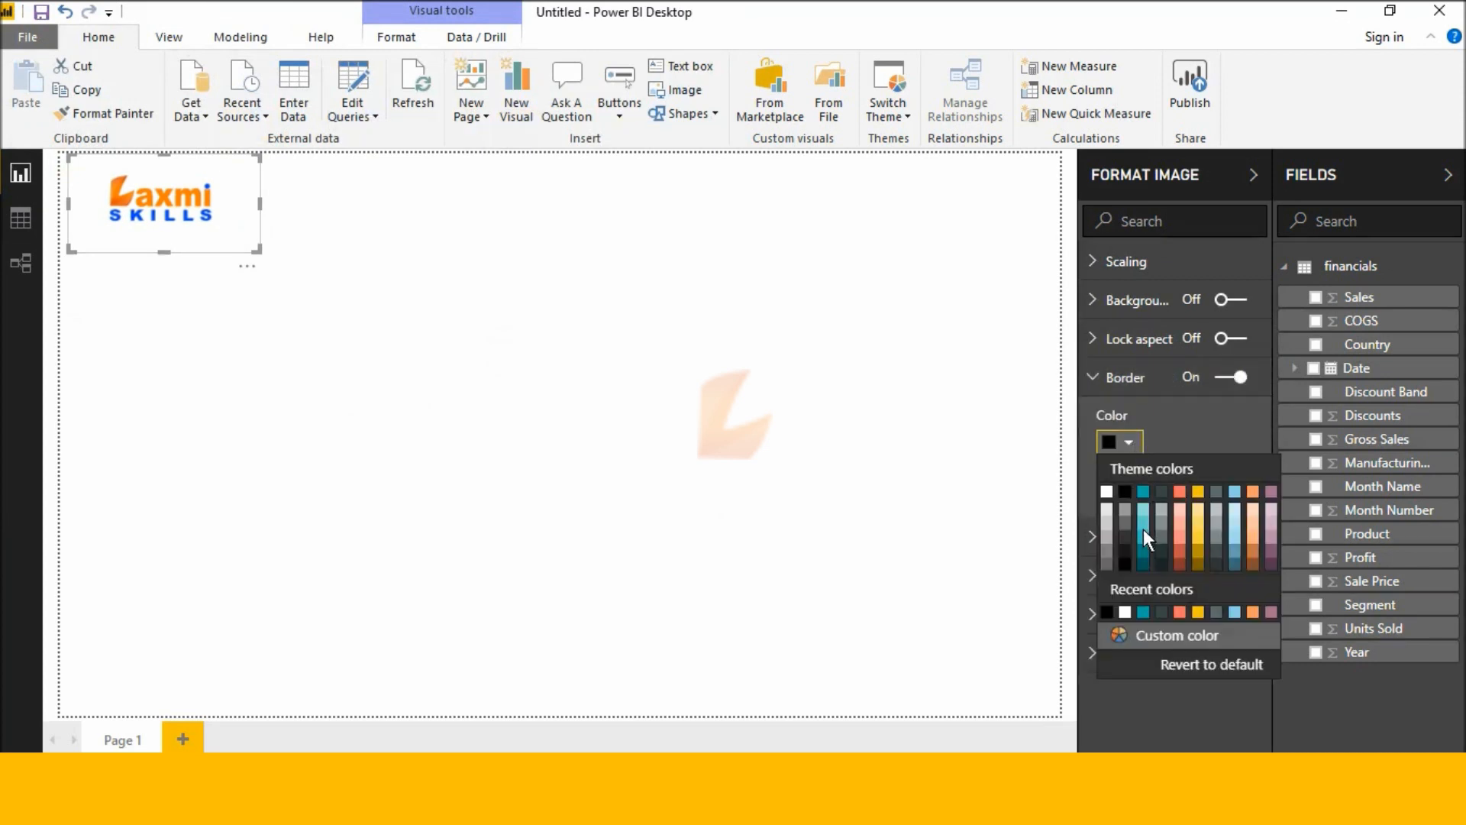
{"action": "left_click", "coordinate": [1194, 539]}
{"action": "left_click", "coordinate": [799, 325]}
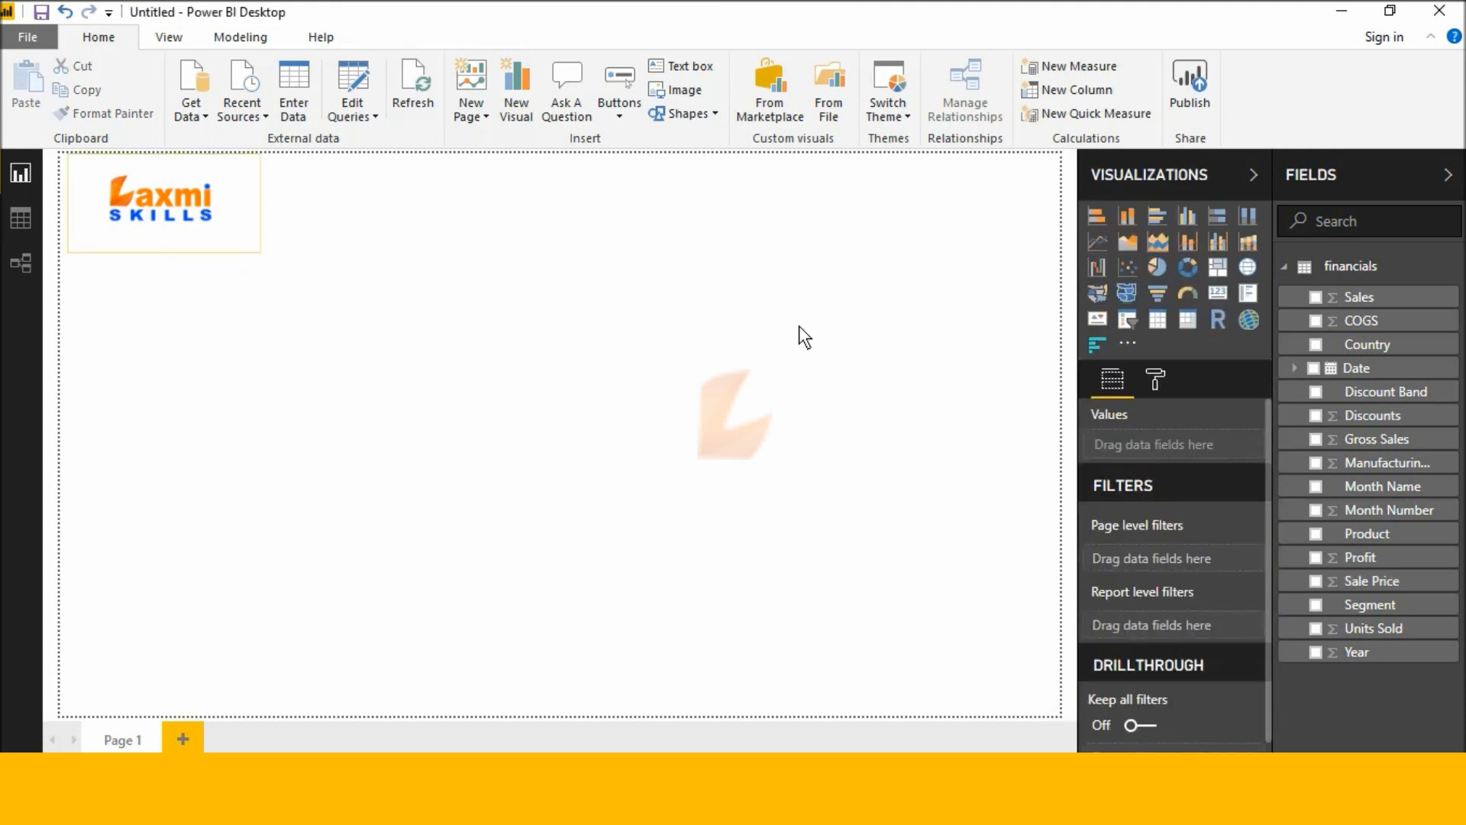
{"action": "mouse_move", "coordinate": [245, 194]}
{"action": "left_mouse_down"}
{"action": "mouse_move", "coordinate": [235, 215]}
{"action": "mouse_move", "coordinate": [249, 207]}
{"action": "left_mouse_up"}
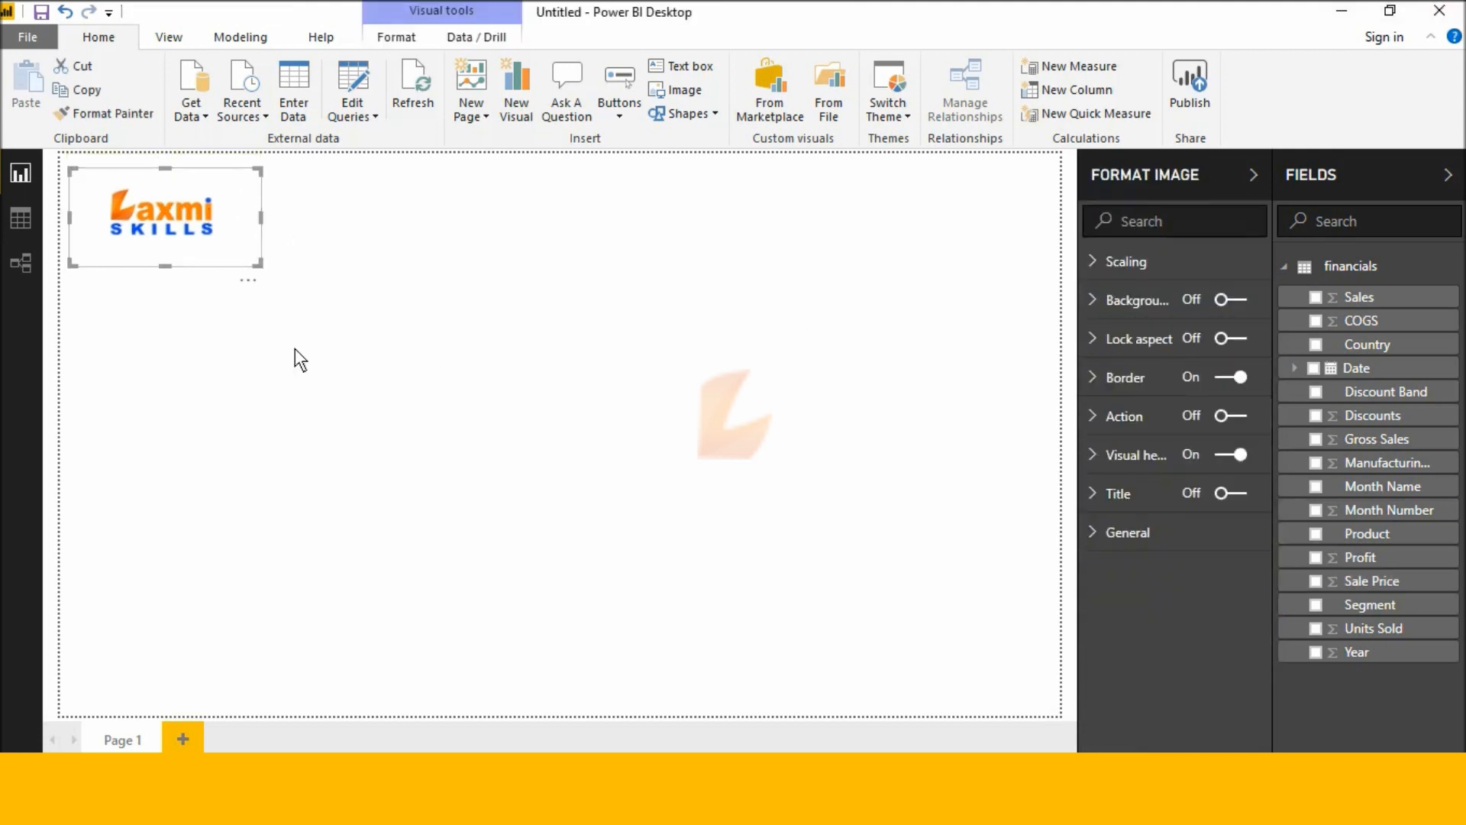
{"action": "left_click", "coordinate": [263, 302]}
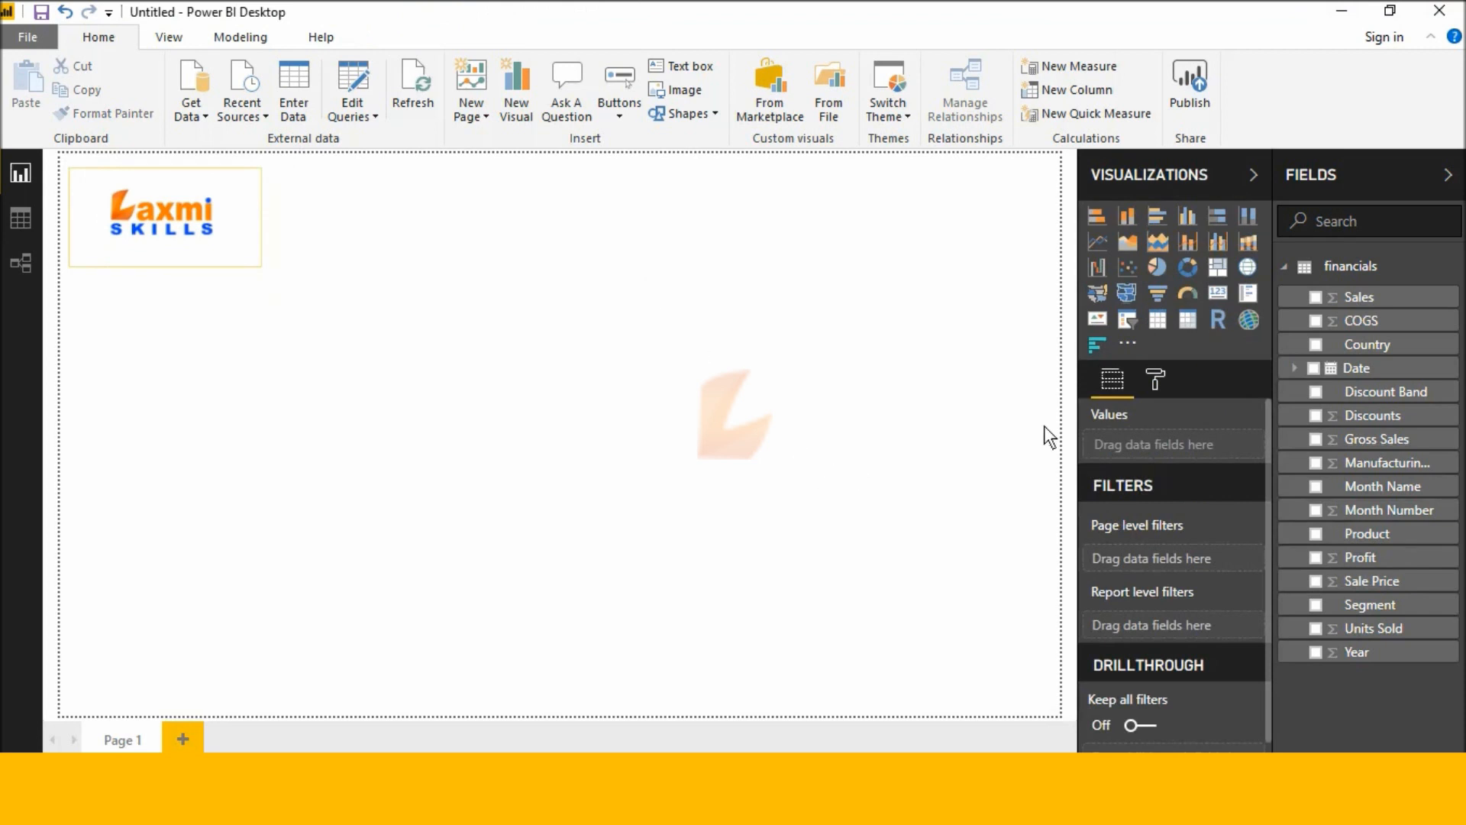
- Add the custom horizontal bar chart visual, place it just below the logo and enlarge it
{"action": "left_click", "coordinate": [1097, 345]}
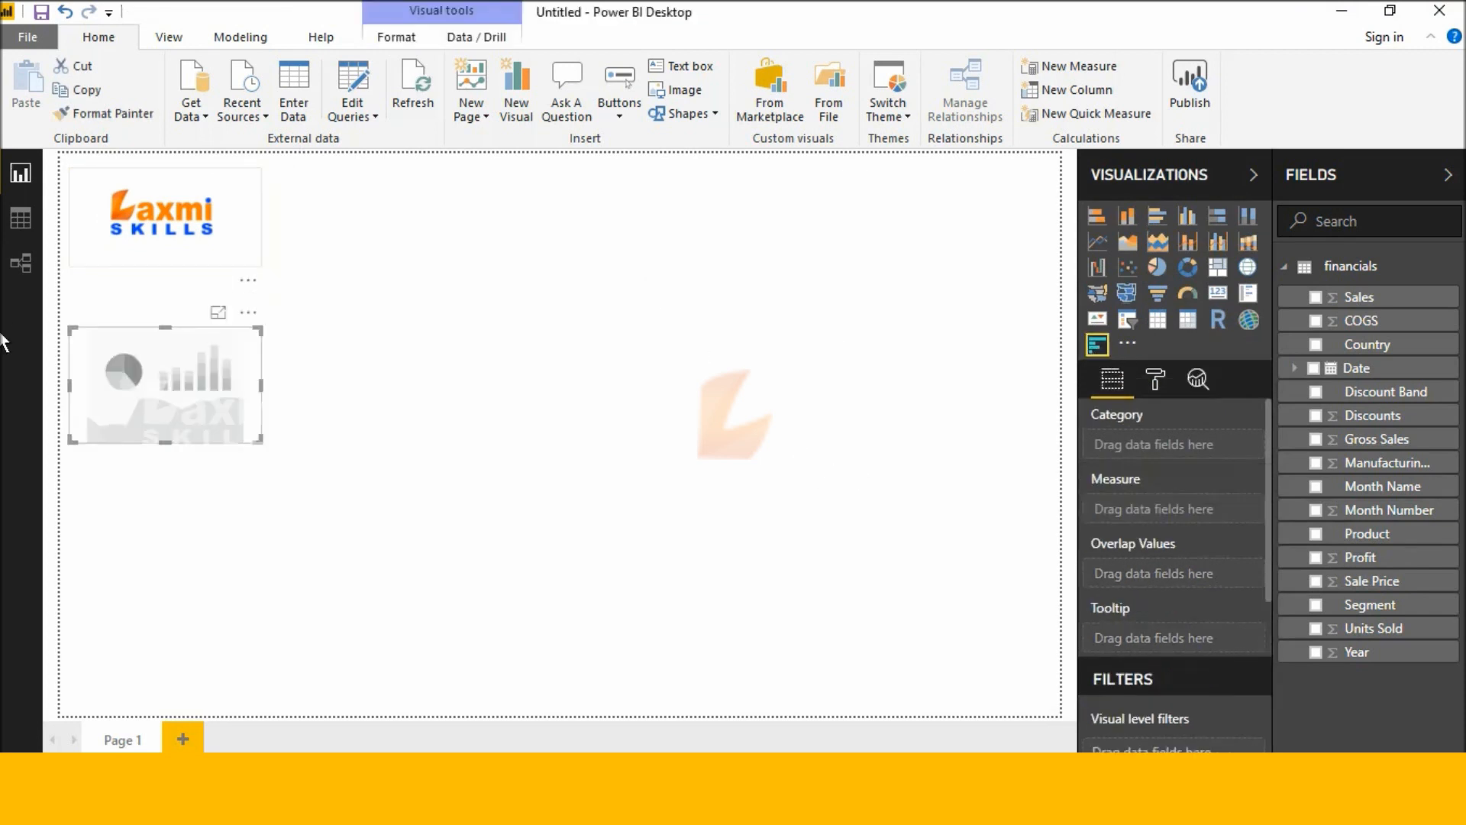
{"action": "left_click_drag", "start_coordinate": [181, 399], "coordinate": [390, 340]}
{"action": "left_click_drag", "start_coordinate": [343, 391], "coordinate": [190, 364]}
{"action": "left_click", "coordinate": [271, 412]}
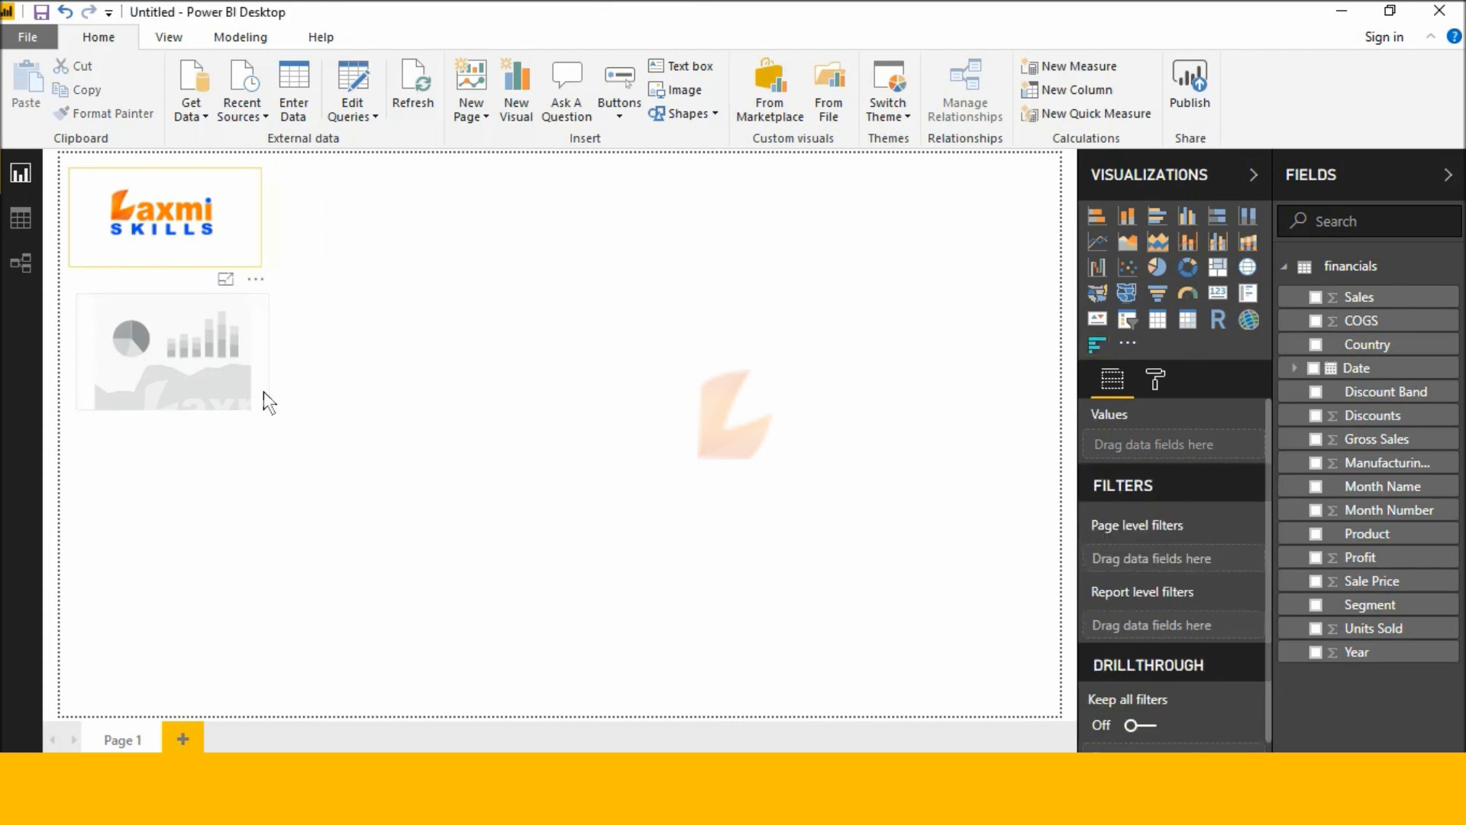
{"action": "left_click", "coordinate": [264, 391]}
{"action": "left_click_drag", "start_coordinate": [268, 408], "coordinate": [424, 524]}
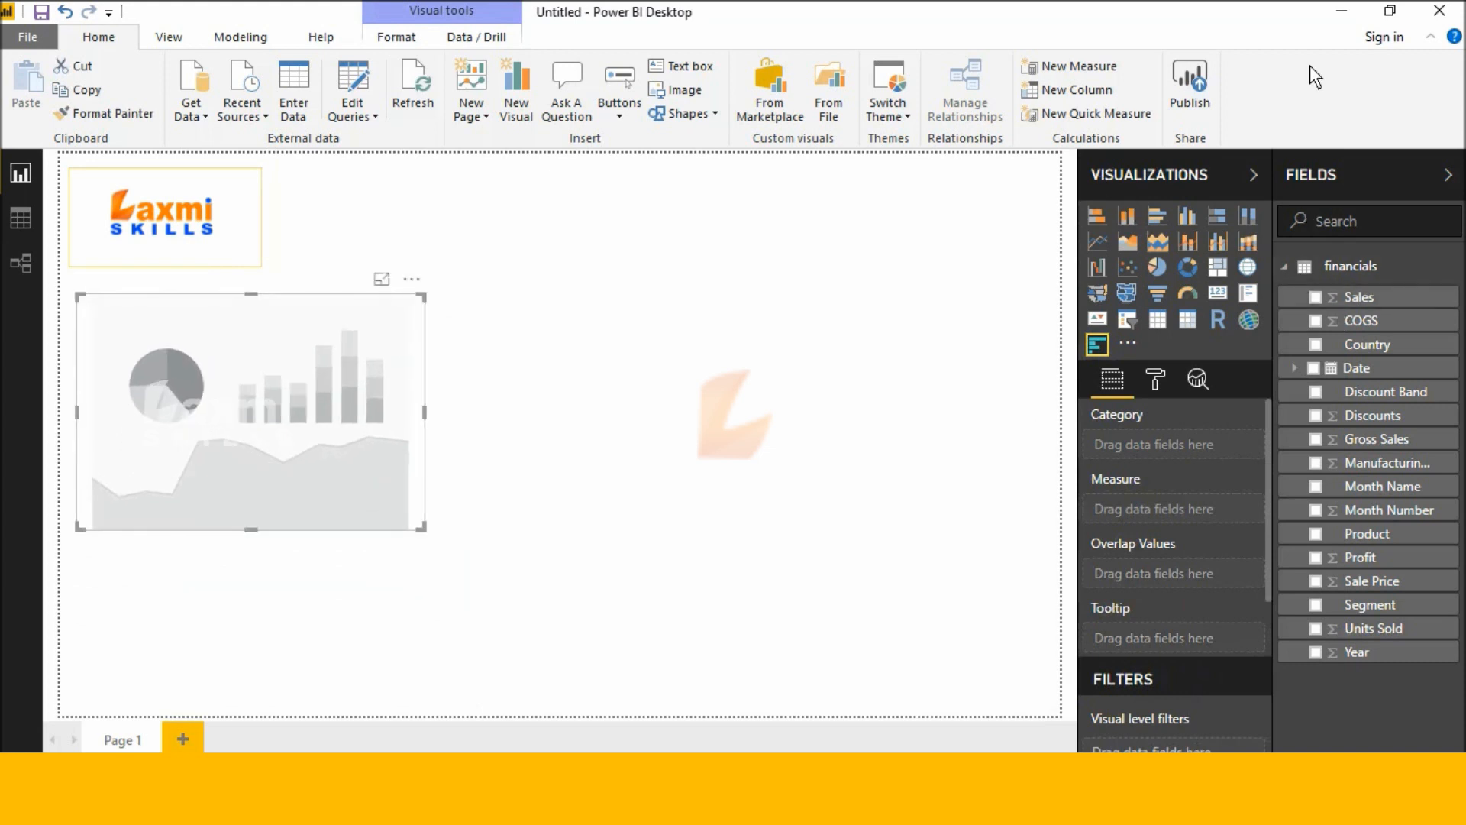
- Plot Sales by Country in the horizontal bar chart and open its formatting options
{"action": "left_click", "coordinate": [1316, 344]}
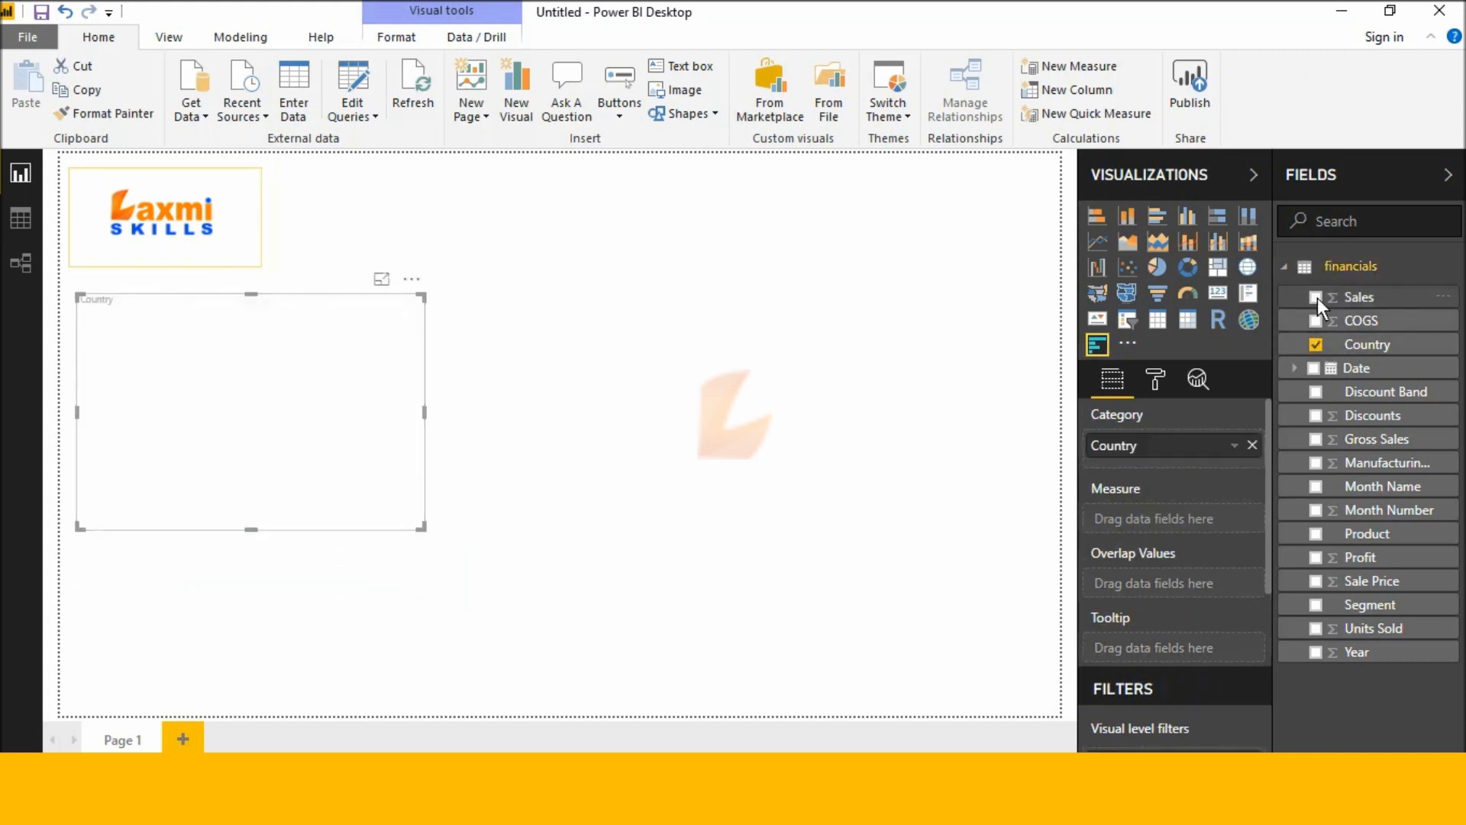
{"action": "left_click_drag", "start_coordinate": [1316, 304], "coordinate": [310, 406]}
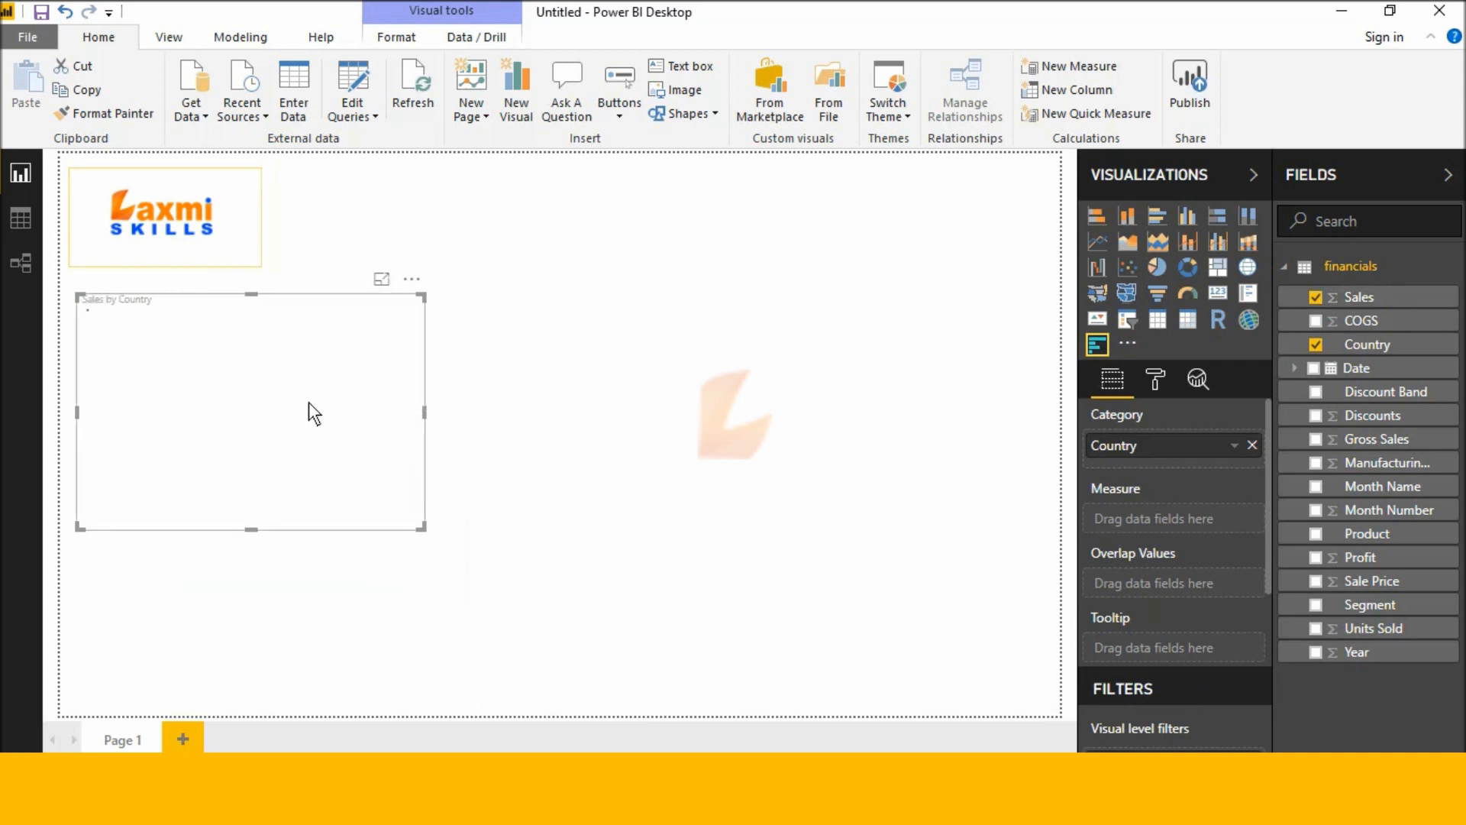
{"action": "left_click", "coordinate": [1156, 380]}
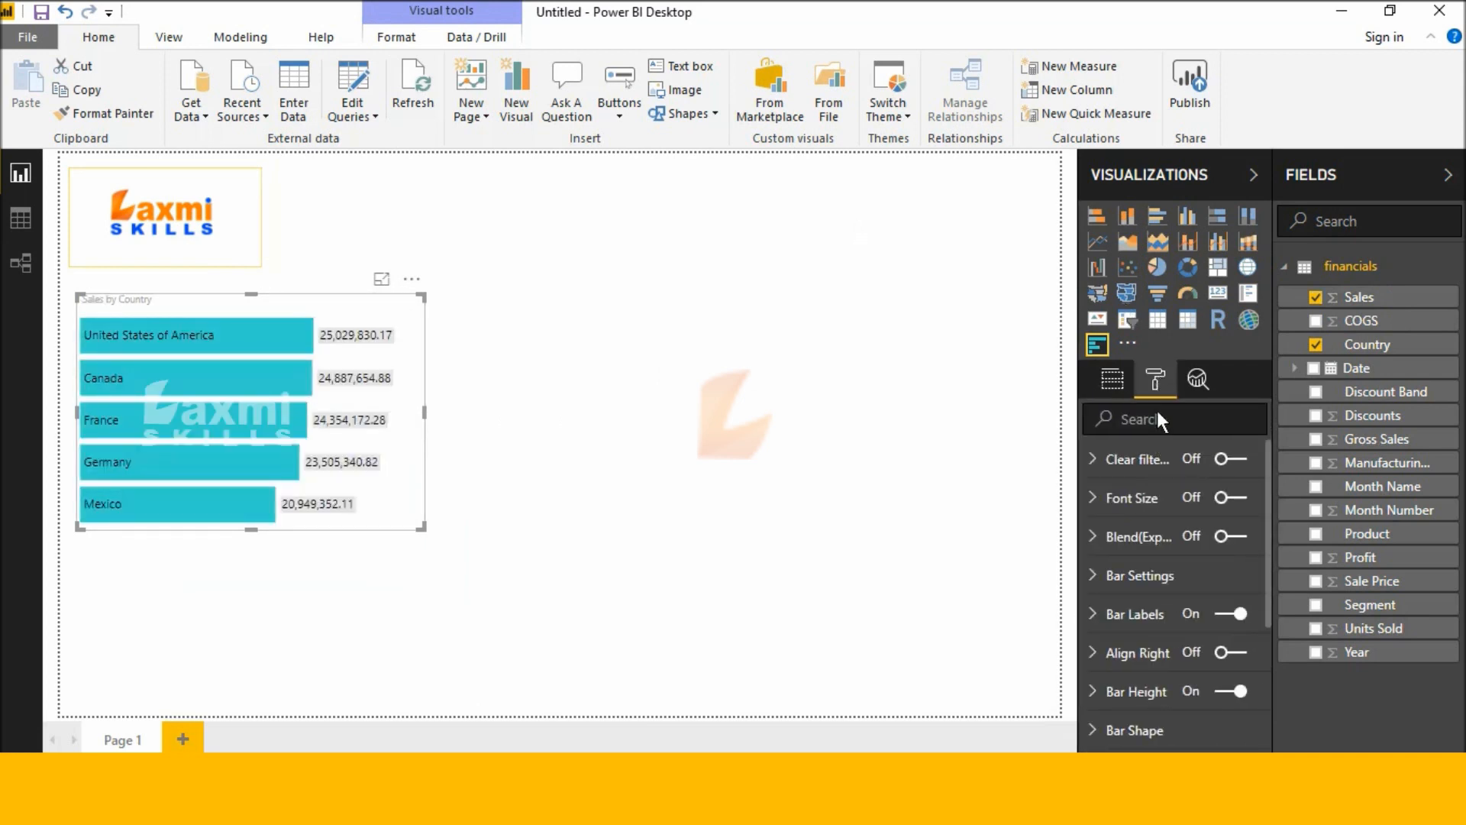
{"action": "left_click", "coordinate": [1222, 497]}
{"action": "left_click", "coordinate": [1222, 497]}
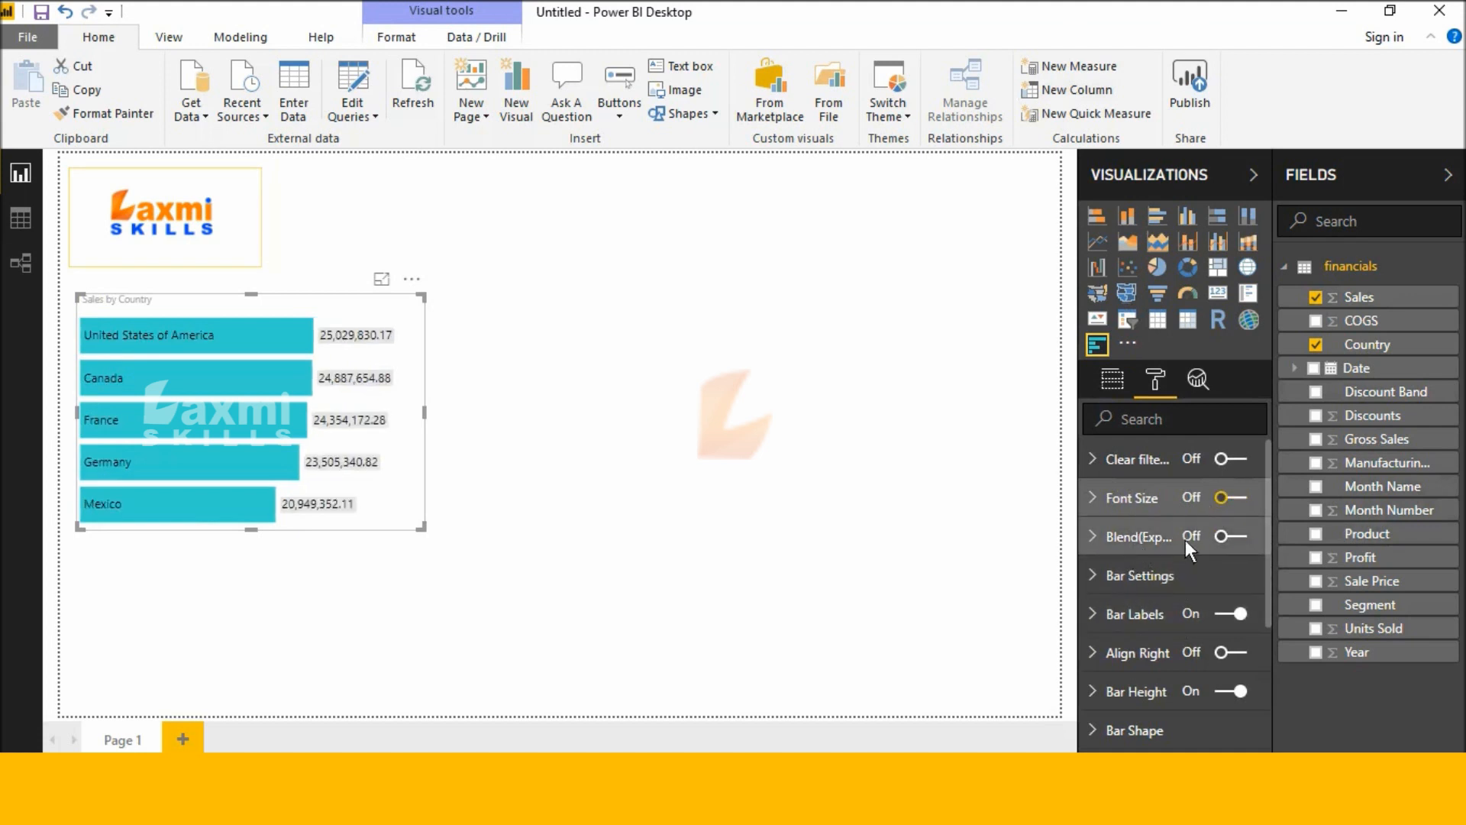
{"action": "left_click", "coordinate": [1217, 539]}
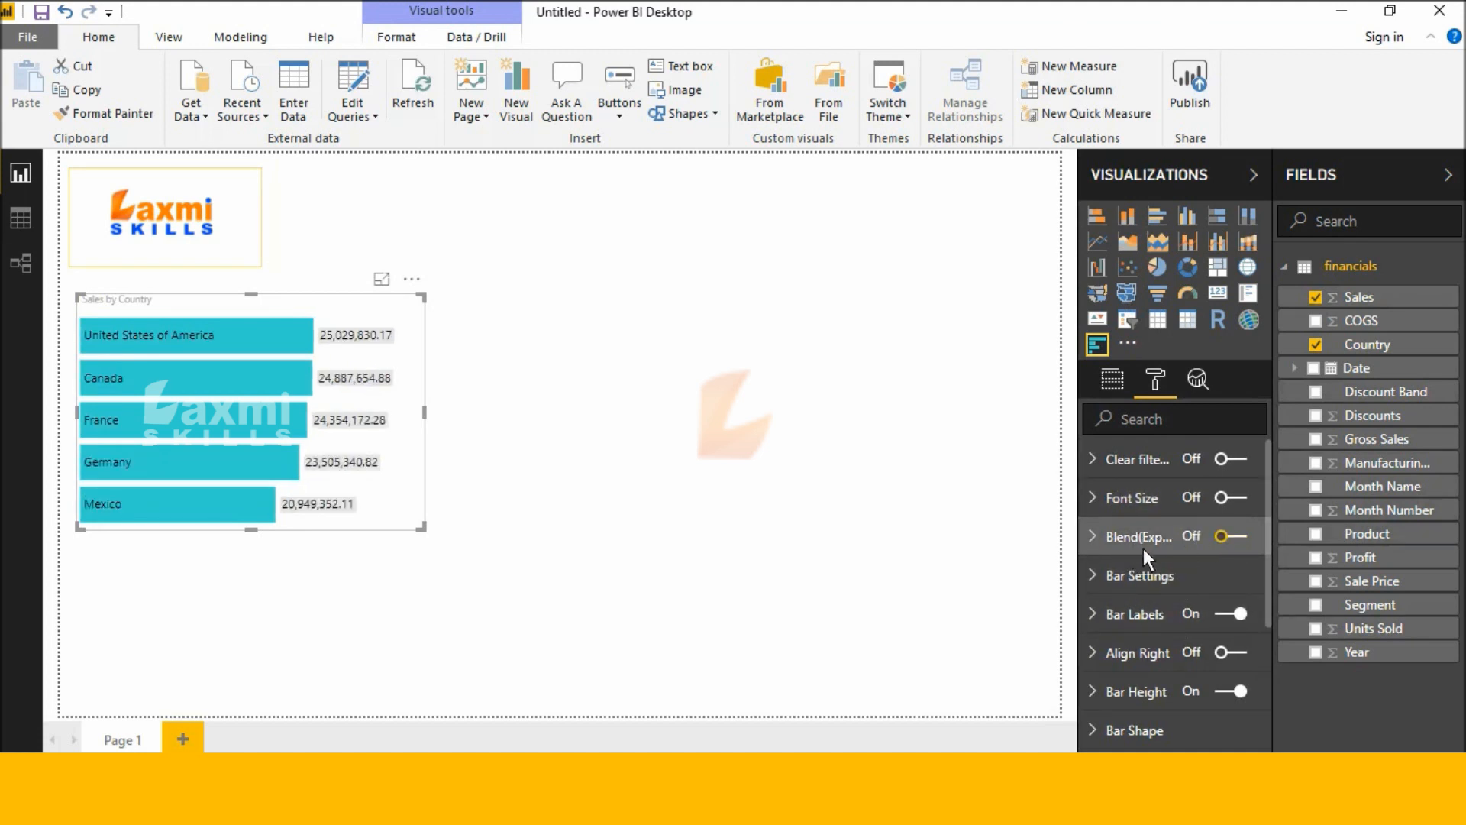
- In the bar chart's Bar Settings, try white as the bars color, then set it to dark gold
{"action": "left_click", "coordinate": [1101, 579]}
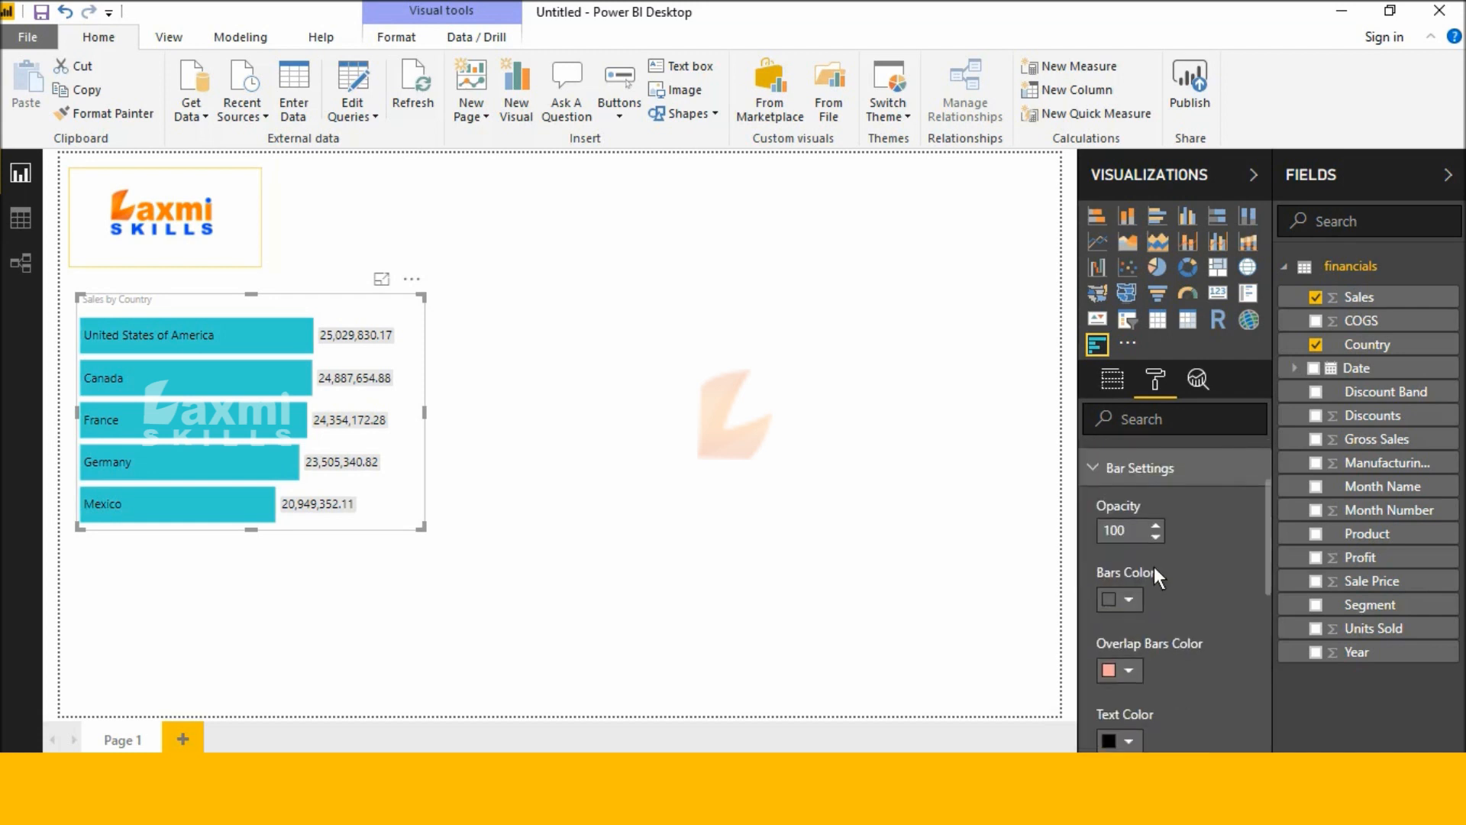
{"action": "scroll", "coordinate": [1146, 605], "scroll_direction": "down", "scroll_amount": 2}
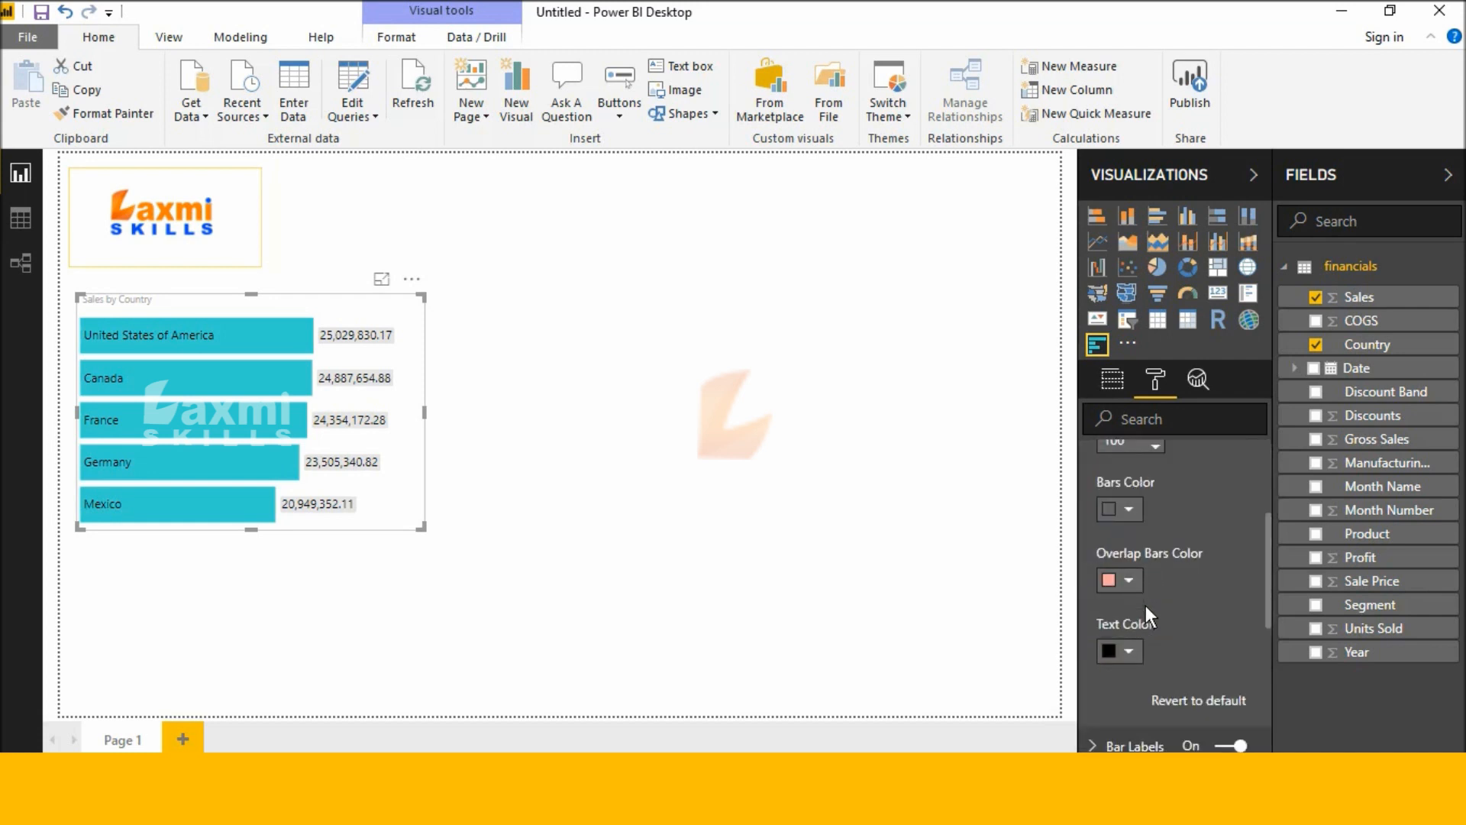
{"action": "scroll", "coordinate": [1146, 619], "scroll_direction": "up", "scroll_amount": 2}
{"action": "scroll", "coordinate": [1144, 639], "scroll_direction": "down", "scroll_amount": 2}
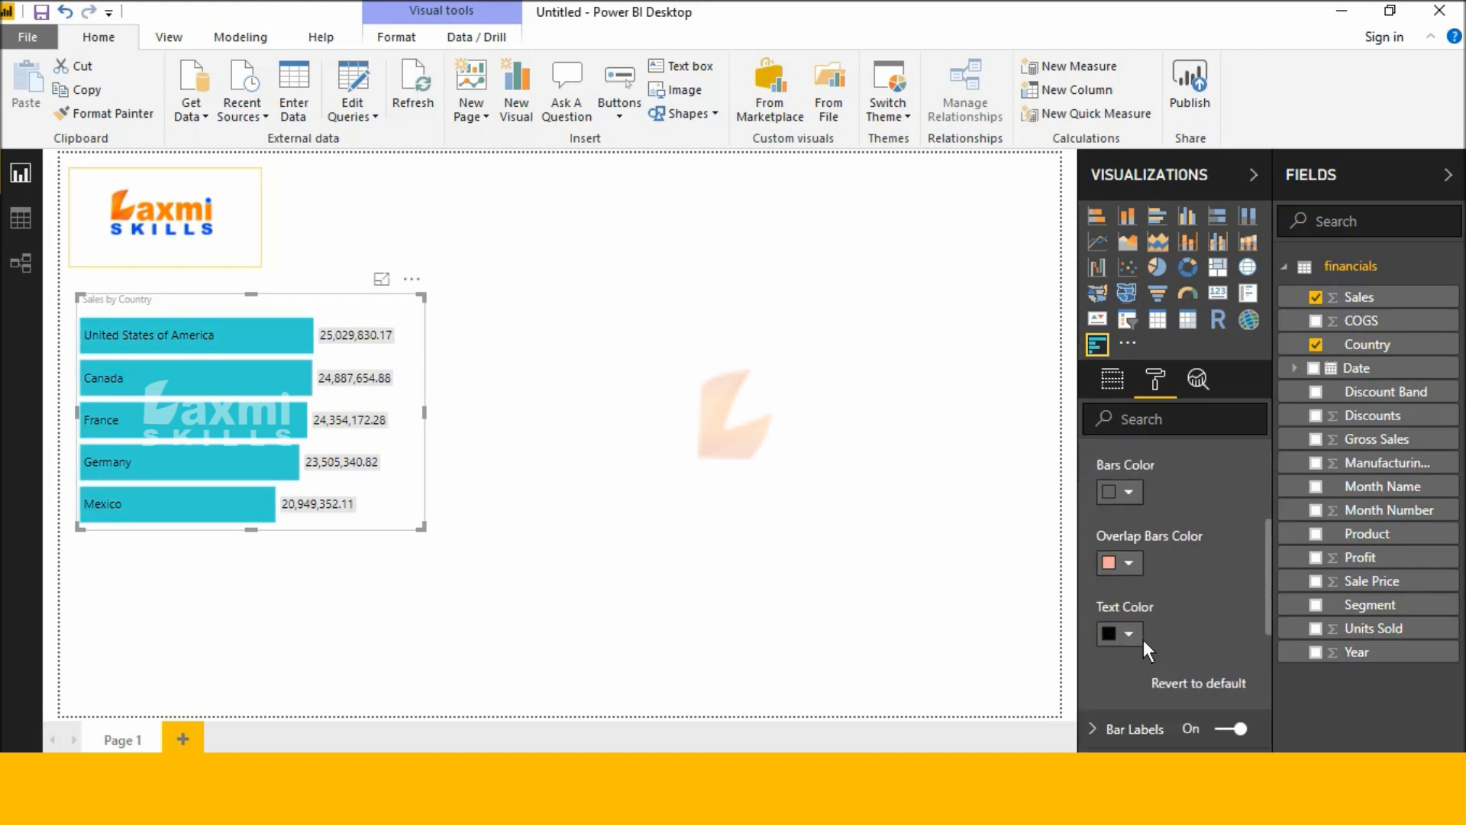
{"action": "scroll", "coordinate": [1143, 640], "scroll_direction": "up", "scroll_amount": 1}
{"action": "scroll", "coordinate": [1144, 639], "scroll_direction": "up", "scroll_amount": 2}
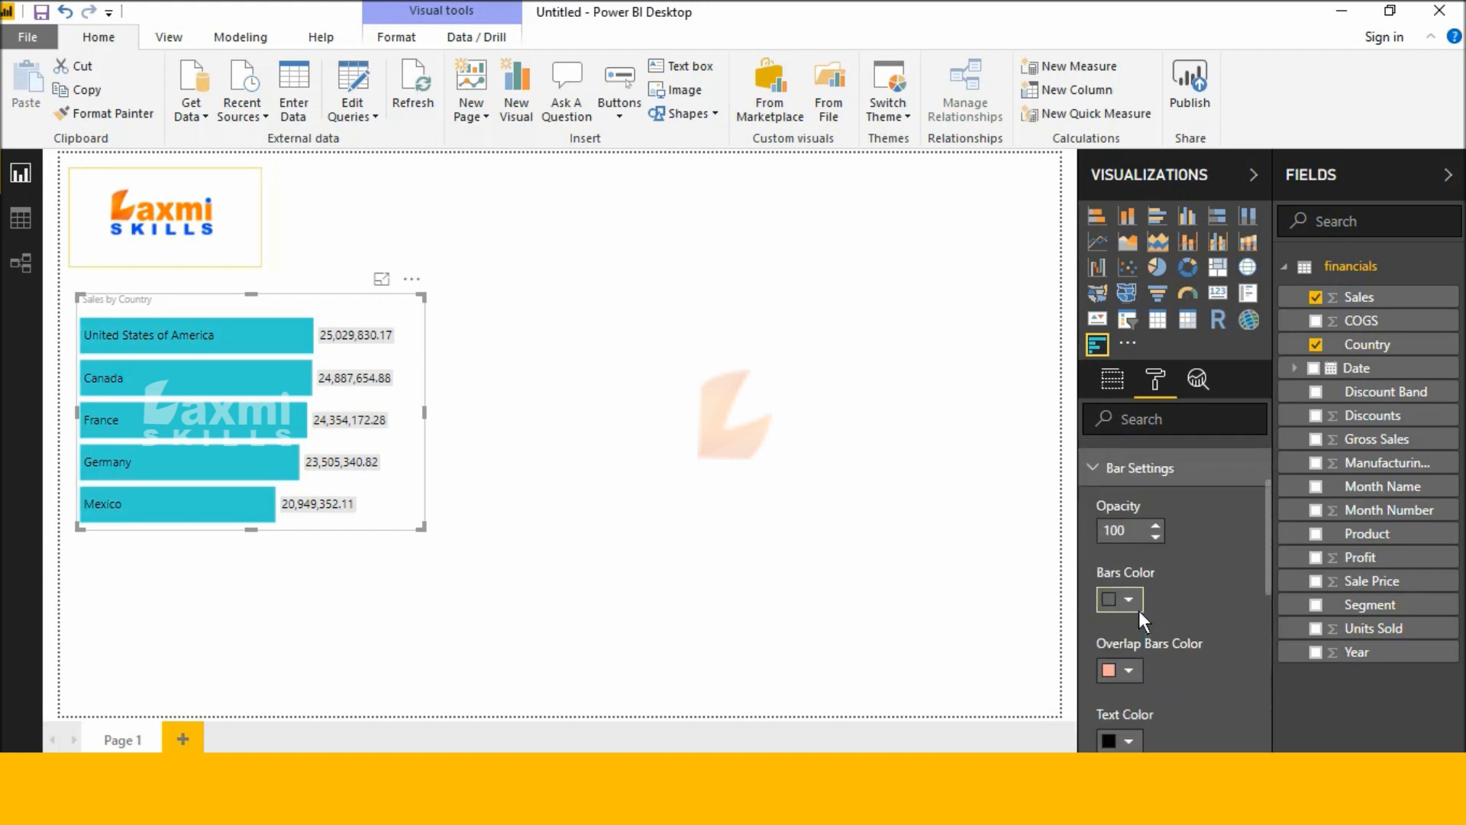
{"action": "left_click", "coordinate": [1129, 603]}
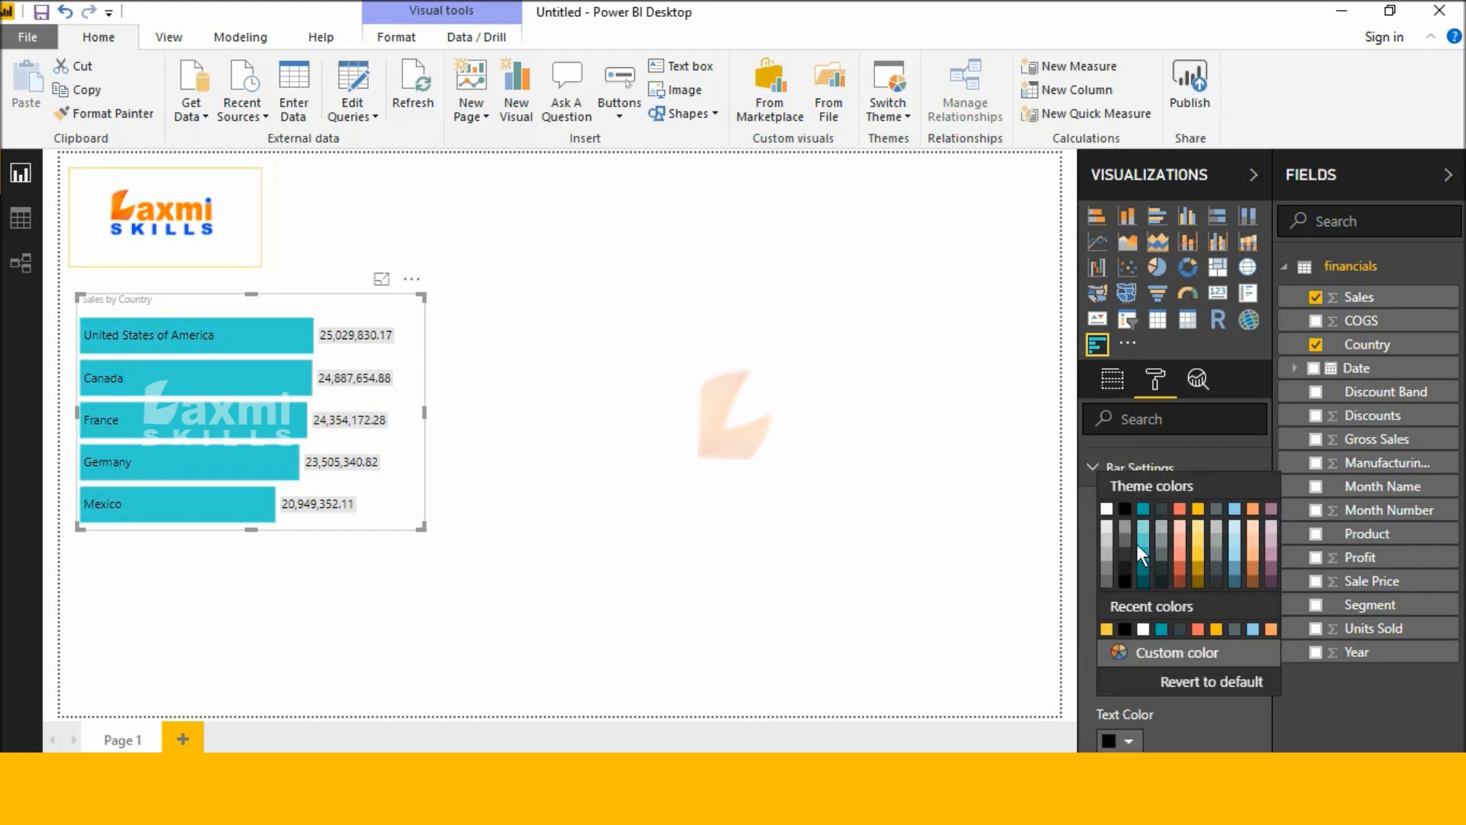
{"action": "left_click", "coordinate": [1107, 509]}
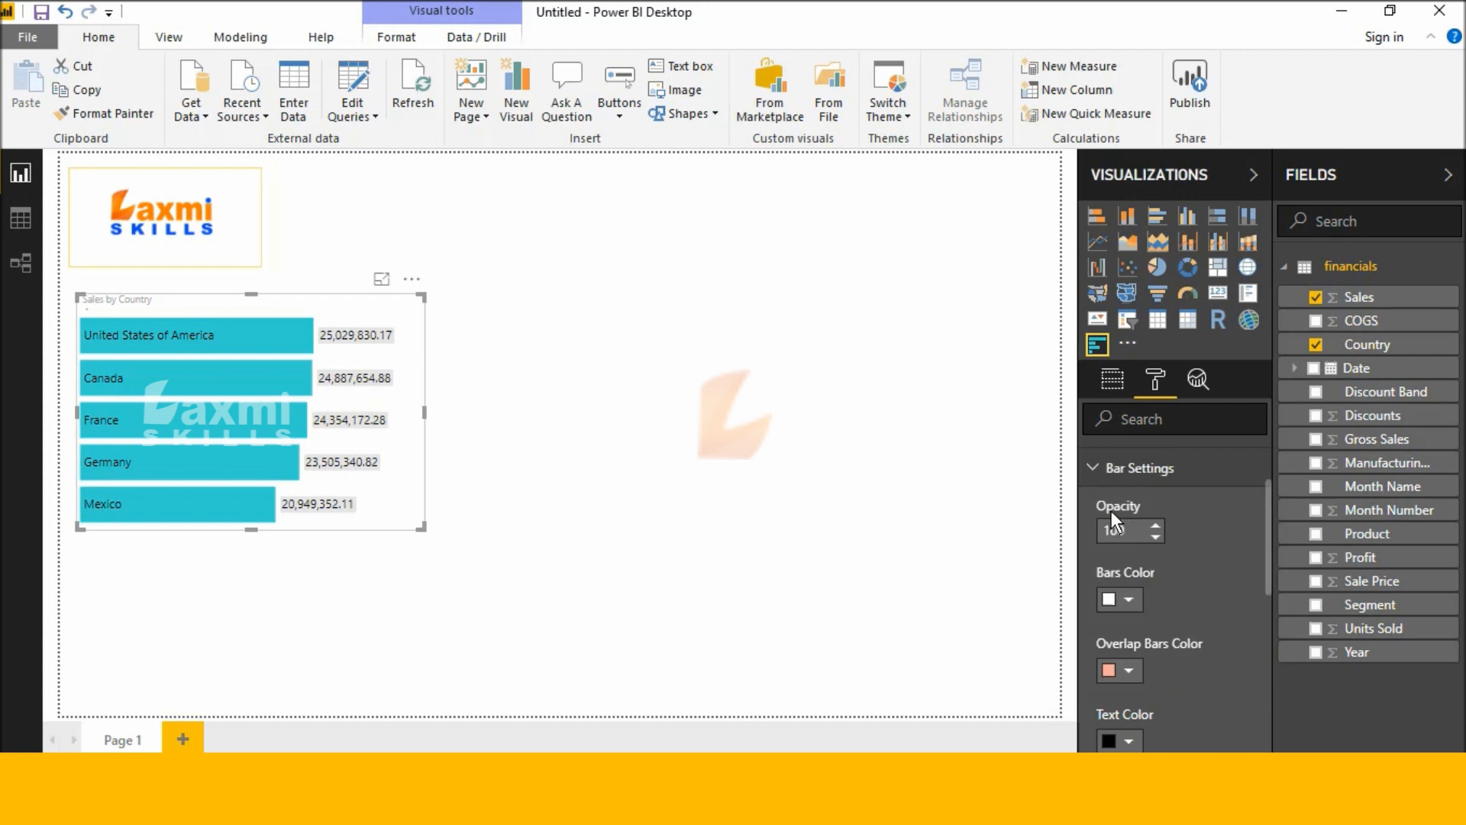
{"action": "left_click", "coordinate": [1135, 600]}
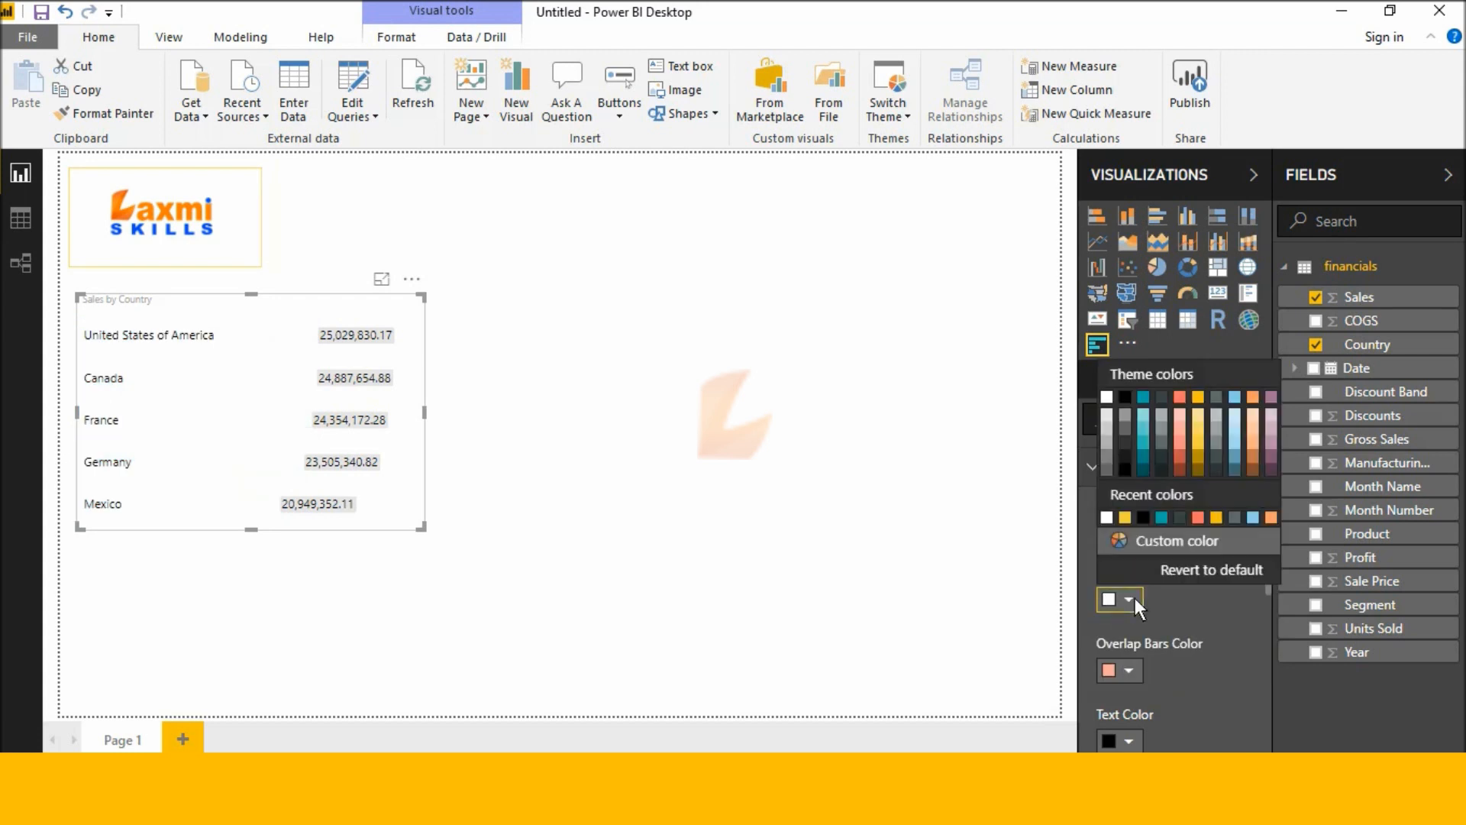
{"action": "left_click", "coordinate": [1199, 452]}
- Set the text color of the bar chart's country names to white
{"action": "scroll", "coordinate": [1109, 635], "scroll_direction": "down", "scroll_amount": 1}
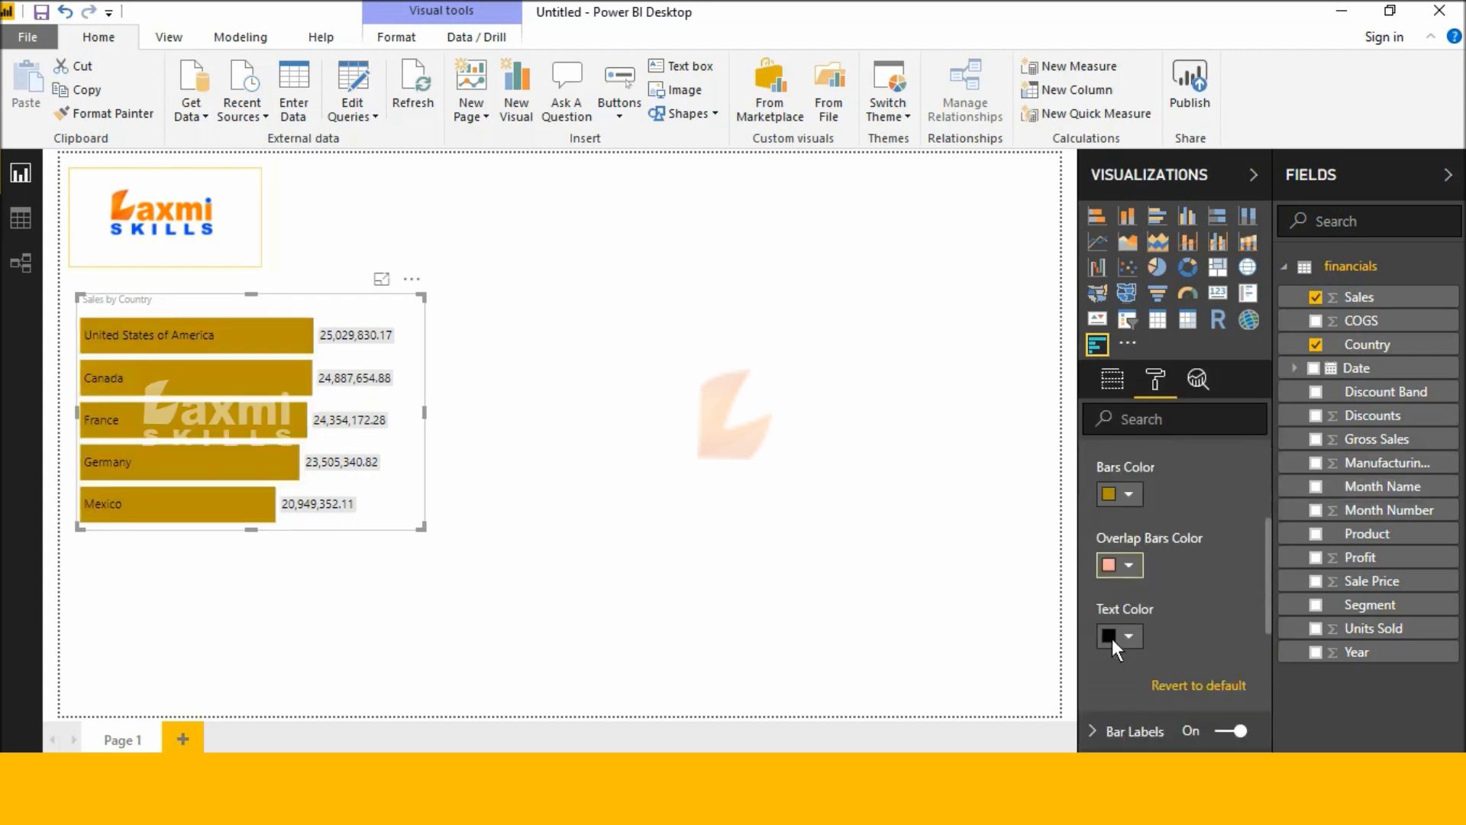
{"action": "left_click", "coordinate": [1131, 633]}
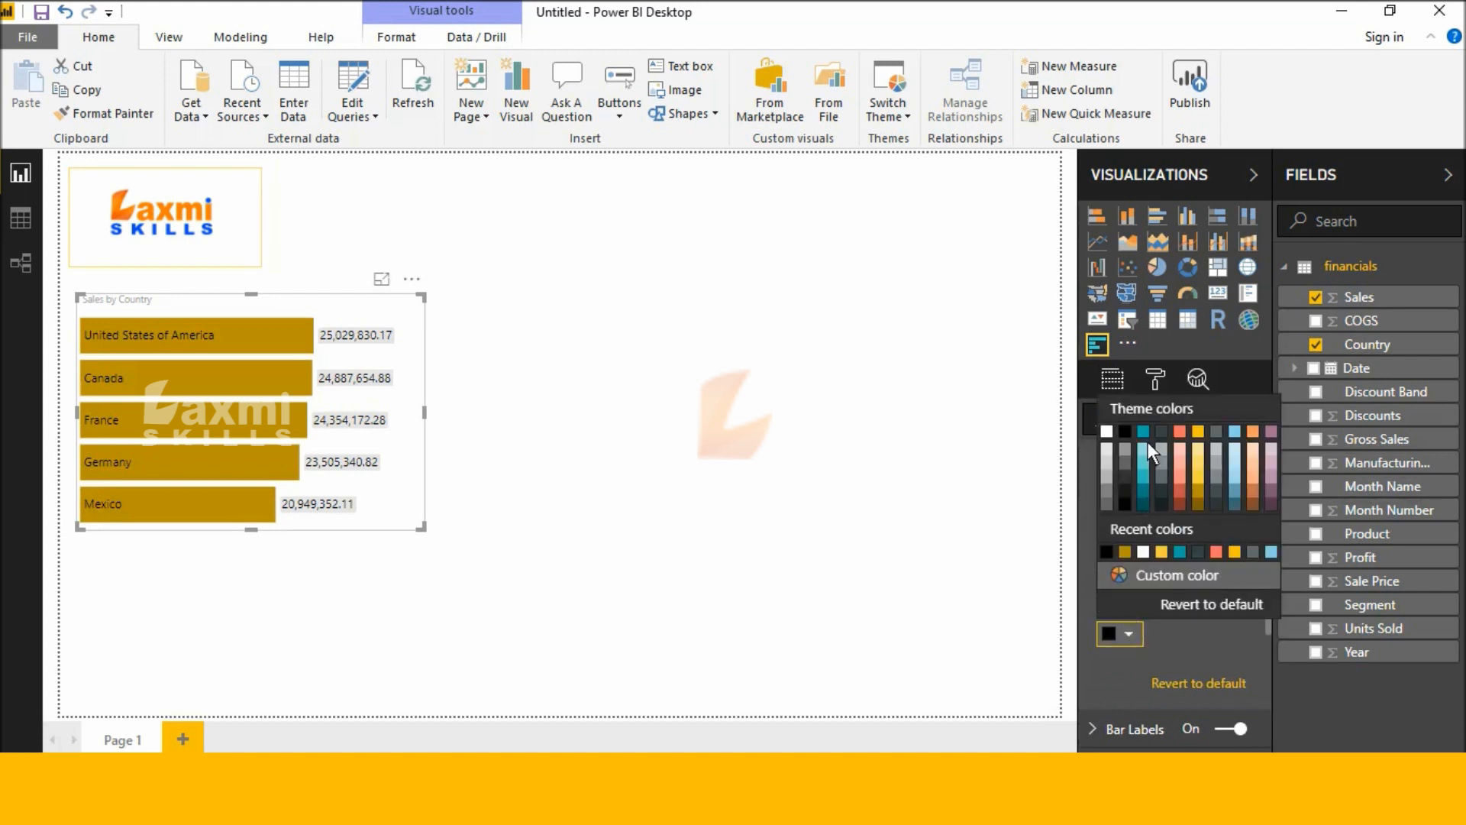
{"action": "left_click", "coordinate": [1107, 432]}
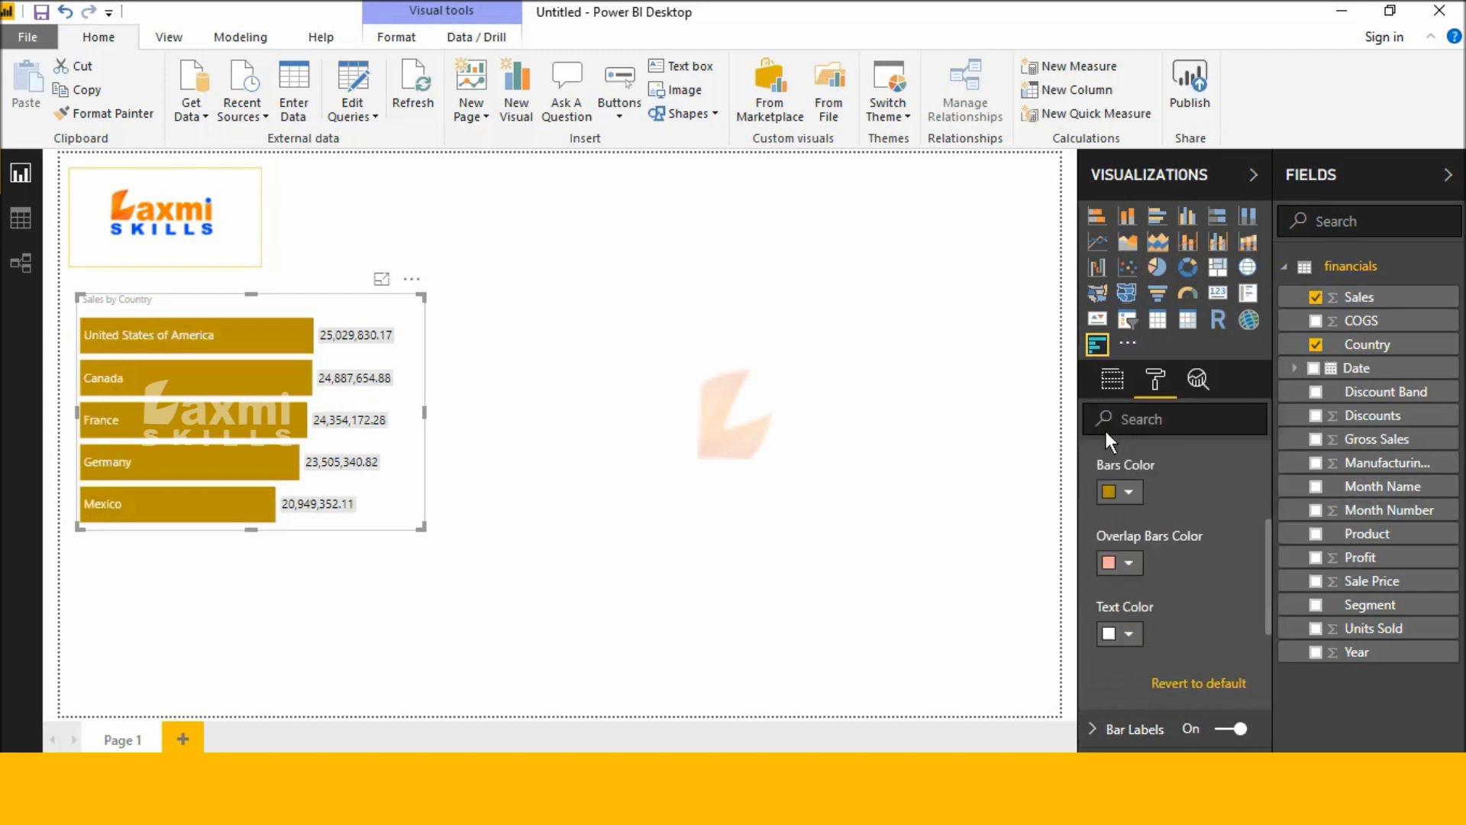
- Reapply dark gold as the bars color and set the Bar Labels text color to white
{"action": "left_click", "coordinate": [1131, 490]}
{"action": "left_click", "coordinate": [1194, 350]}
{"action": "scroll", "coordinate": [1121, 594], "scroll_direction": "down", "scroll_amount": 3}
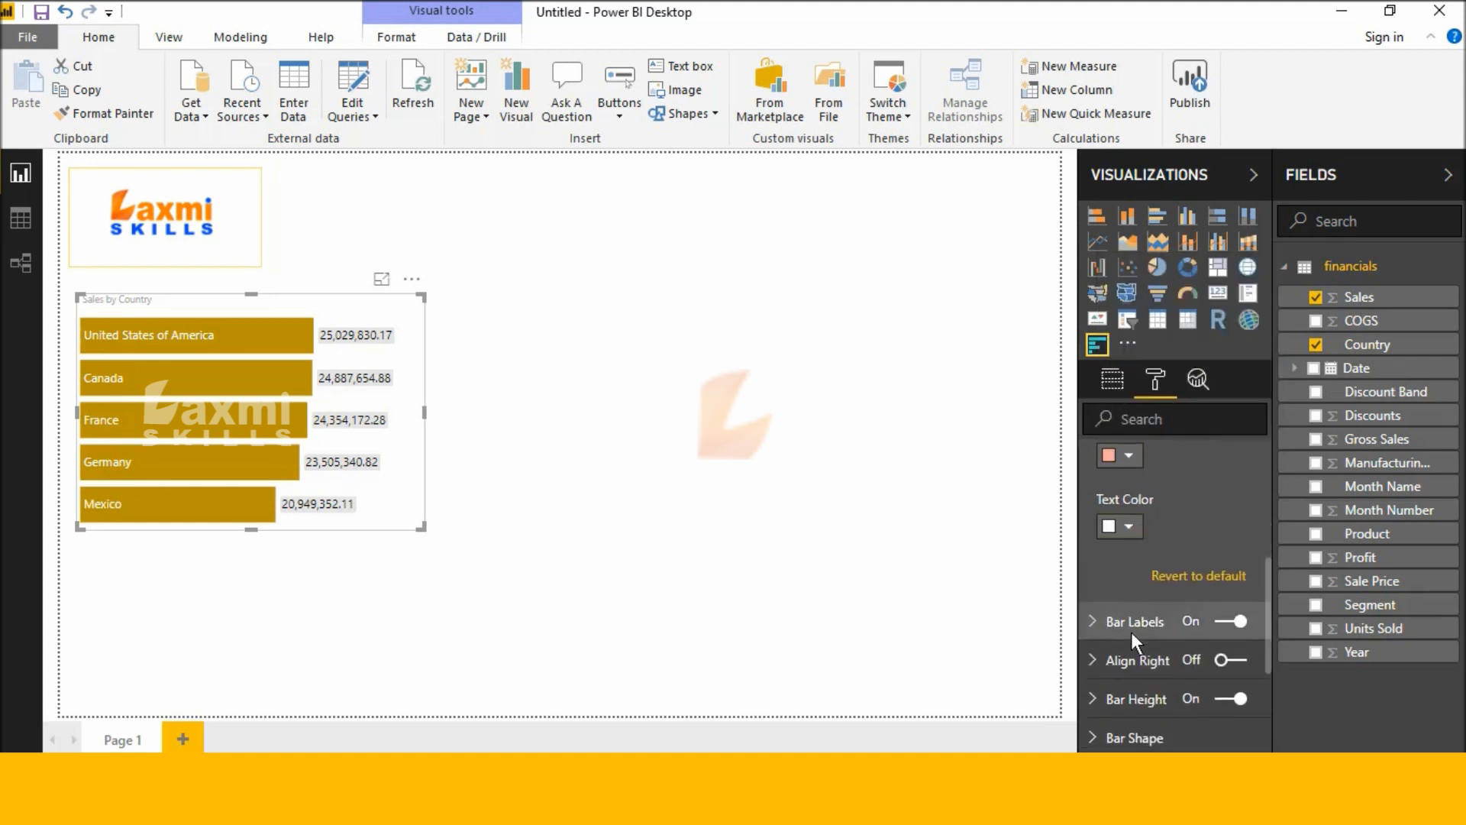
{"action": "left_click", "coordinate": [1126, 623]}
{"action": "scroll", "coordinate": [1124, 628], "scroll_direction": "down", "scroll_amount": 2}
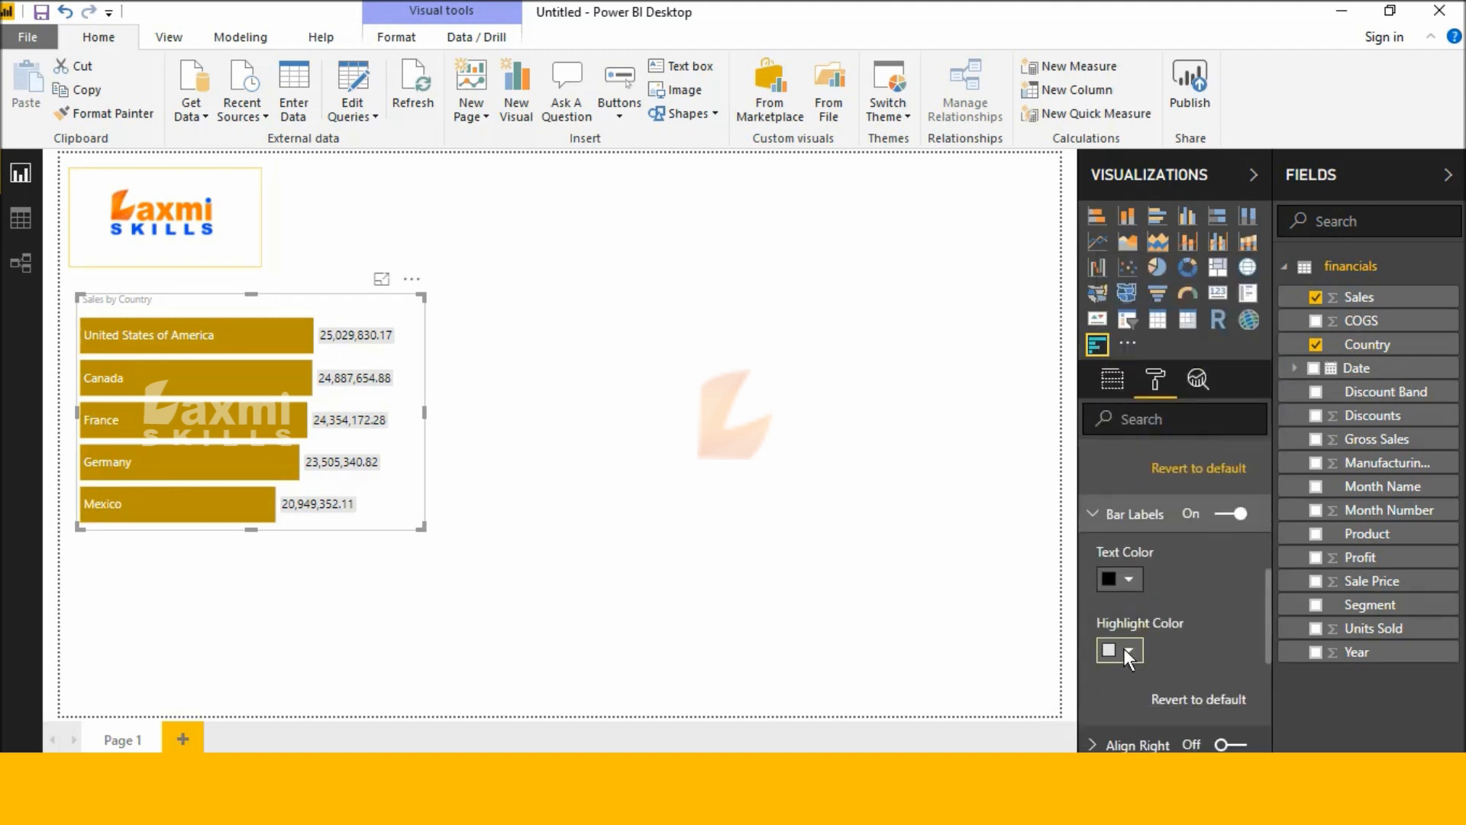
{"action": "left_click", "coordinate": [1129, 580]}
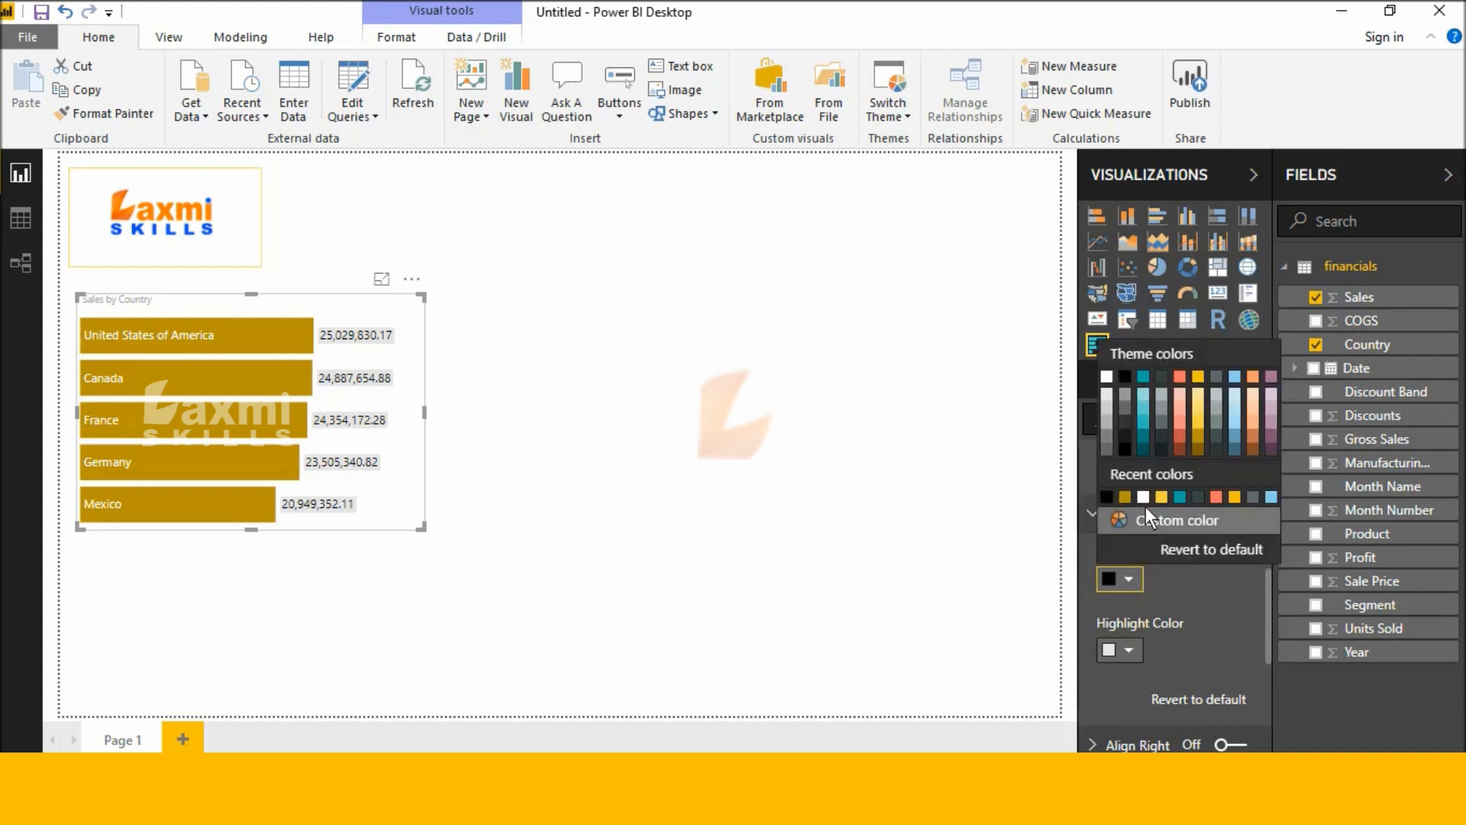
{"action": "left_click", "coordinate": [1107, 382]}
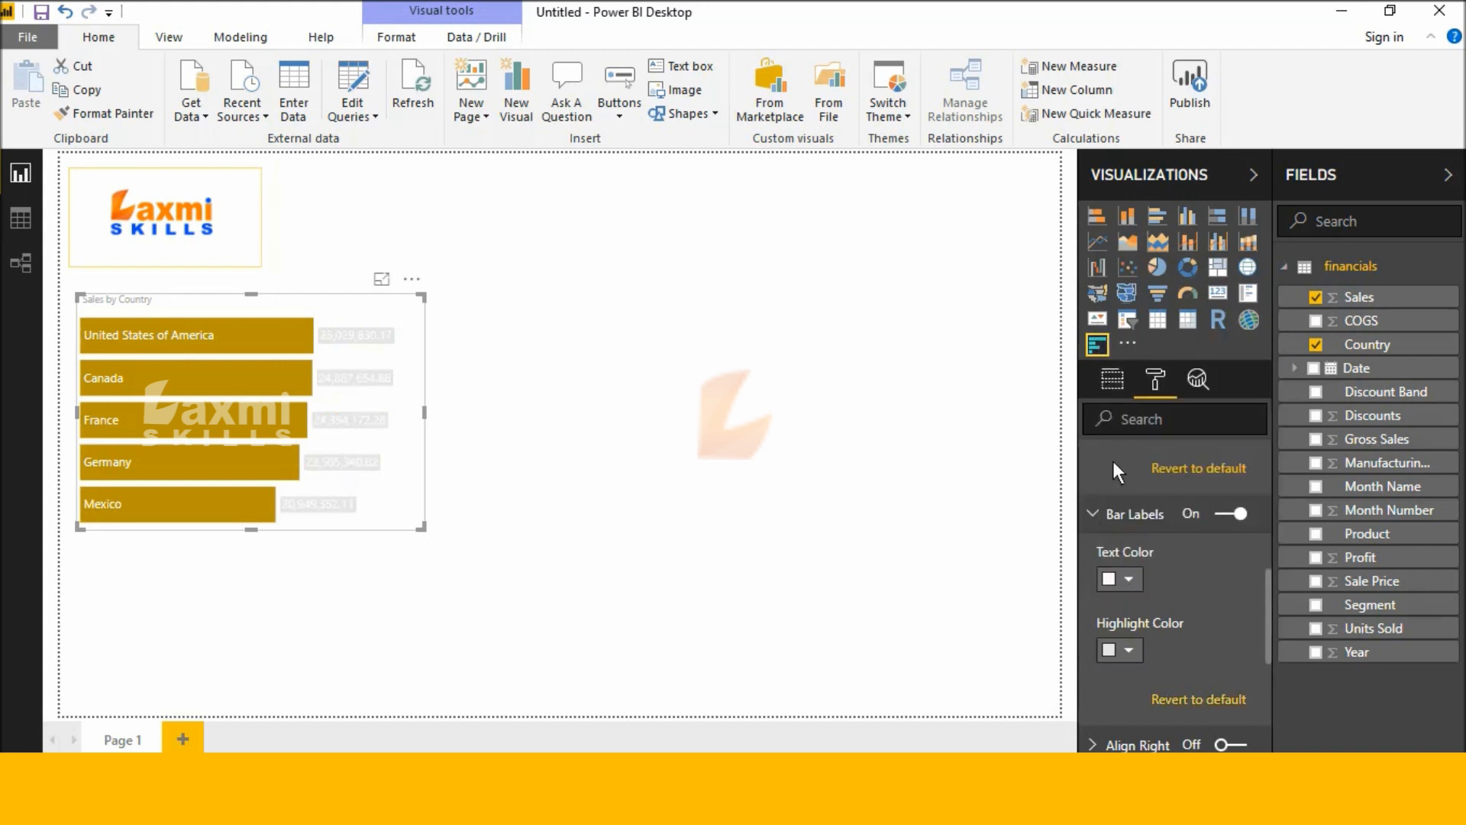
- Try light gold as the bar labels' highlight color and test the Align Right option
{"action": "left_click", "coordinate": [1126, 649]}
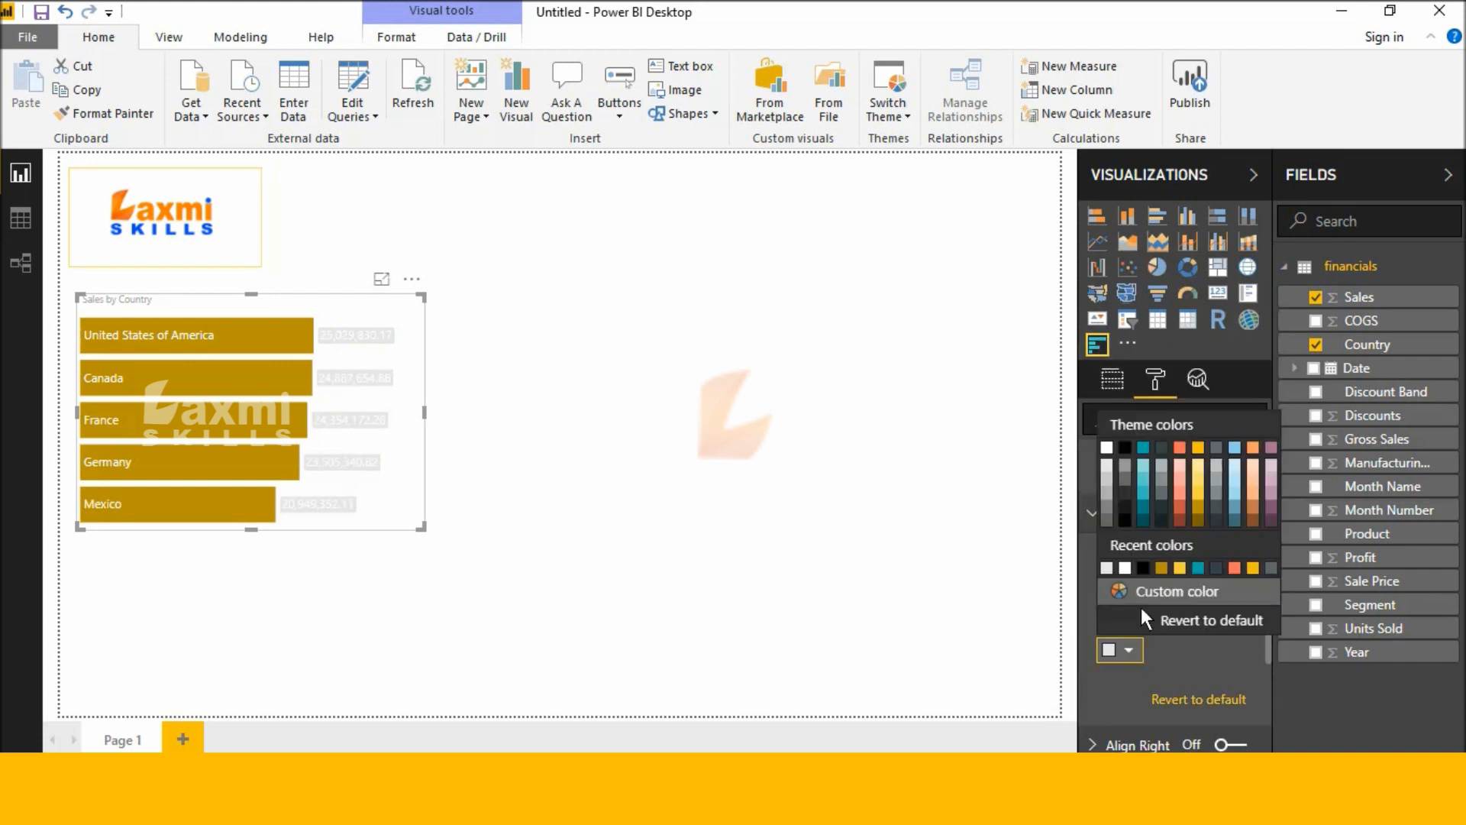
{"action": "left_click", "coordinate": [1196, 491]}
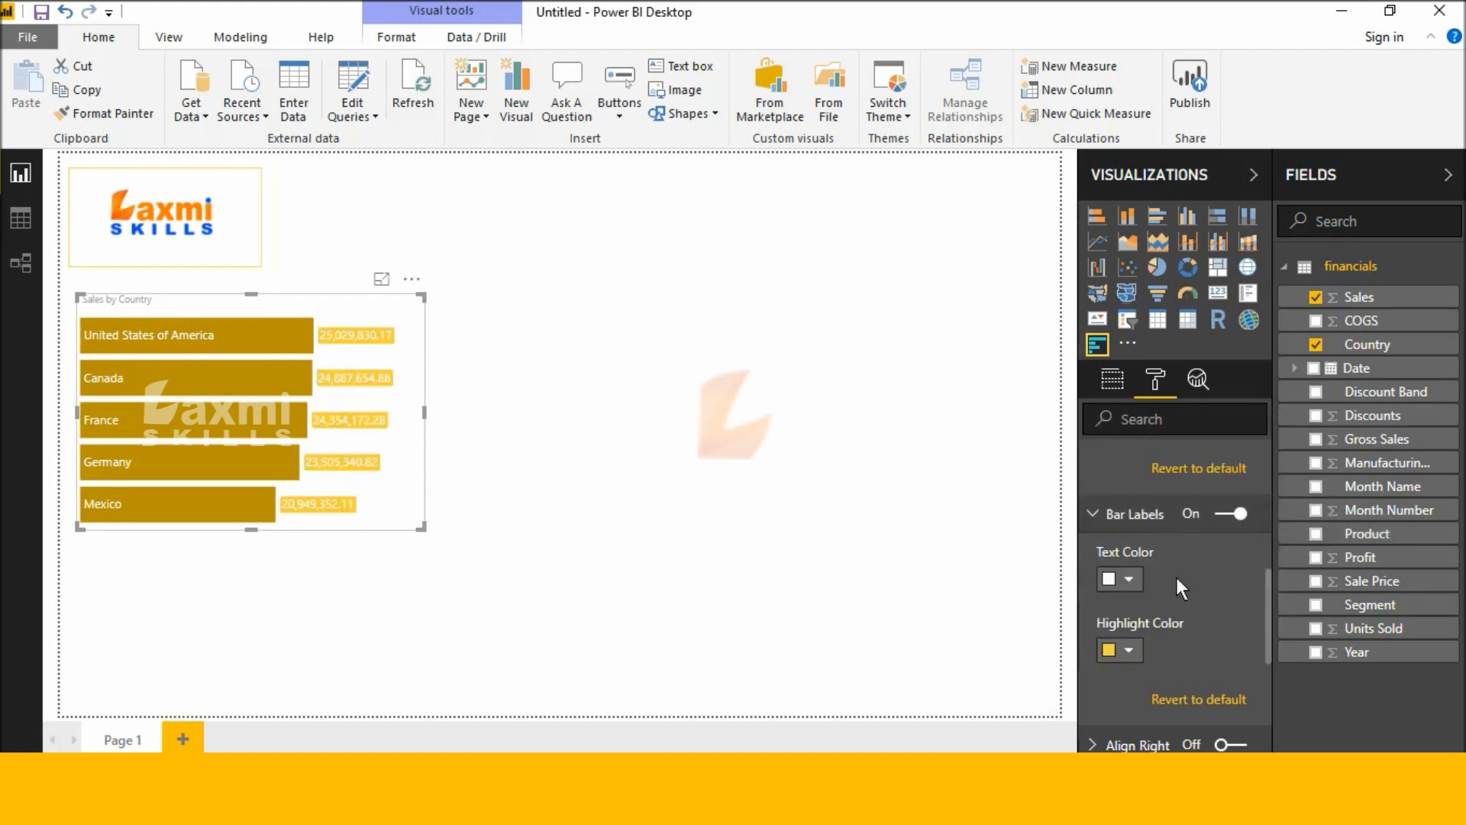
{"action": "scroll", "coordinate": [1185, 616], "scroll_direction": "down", "scroll_amount": 8}
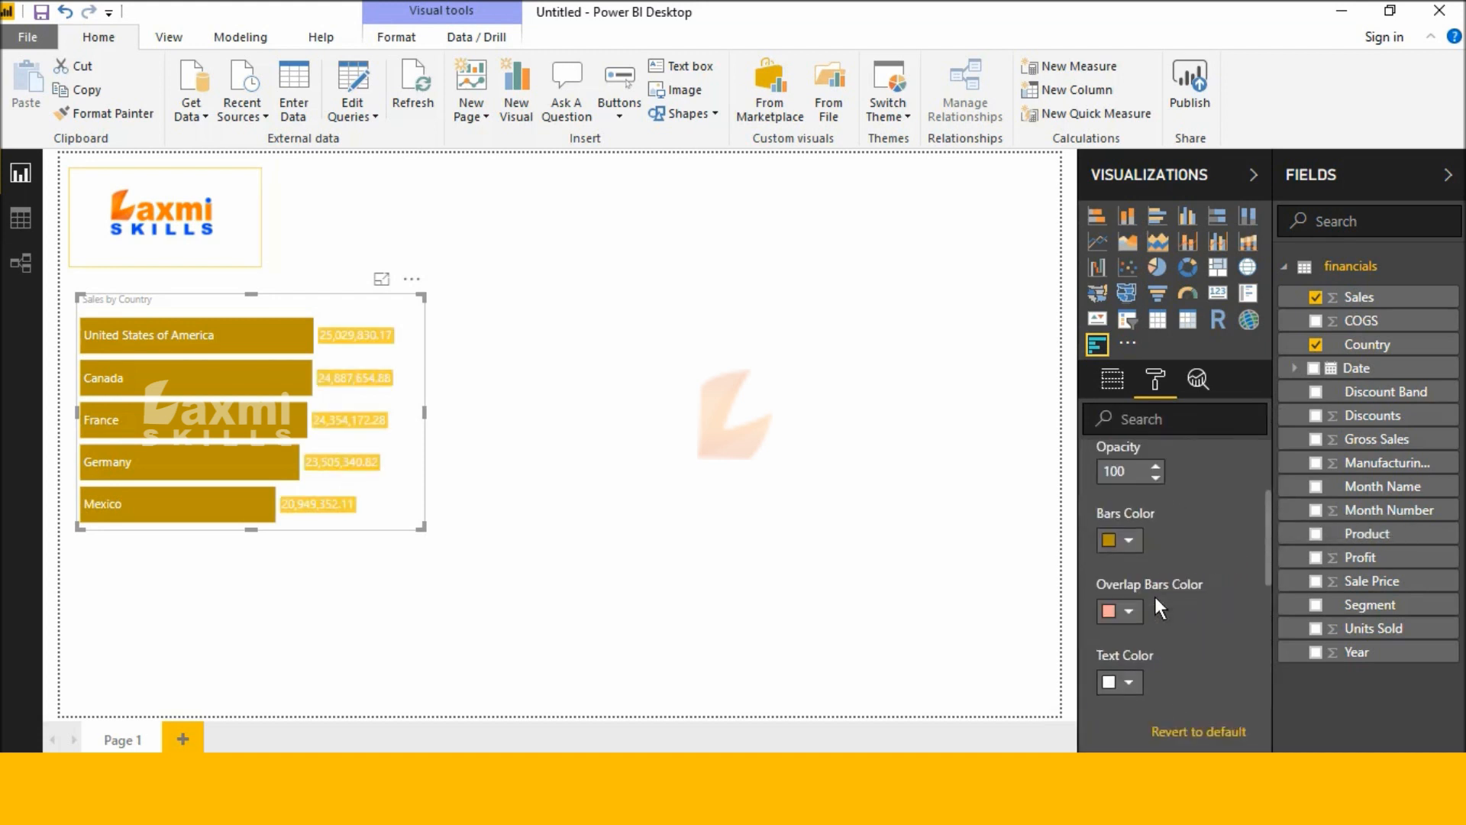
{"action": "scroll", "coordinate": [1142, 565], "scroll_direction": "up", "scroll_amount": 1}
{"action": "scroll", "coordinate": [1161, 581], "scroll_direction": "down", "scroll_amount": 4}
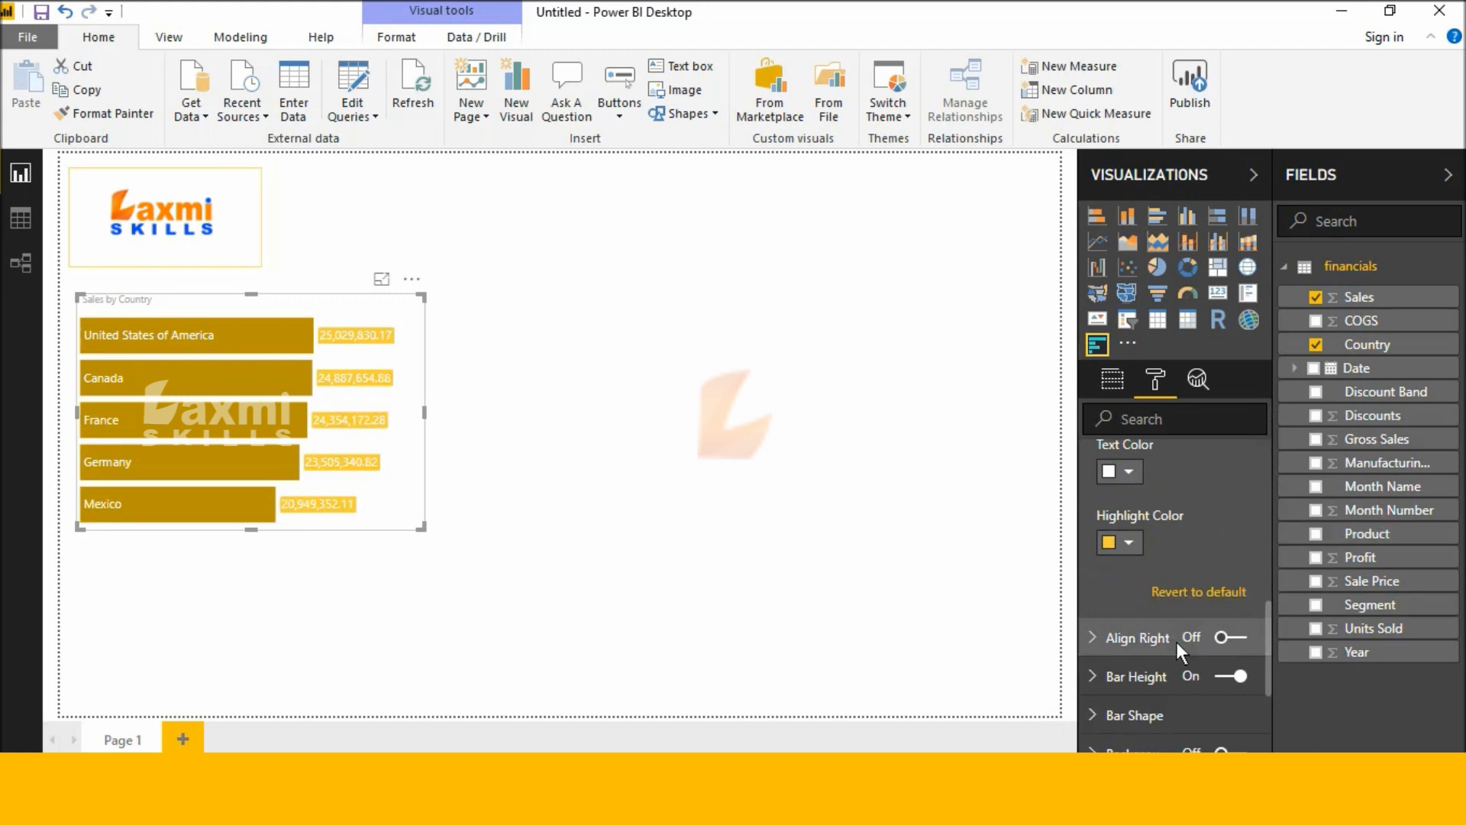
{"action": "left_click", "coordinate": [1220, 637]}
{"action": "left_click", "coordinate": [1219, 637]}
- Set the bar labels' highlight color to a 25% darker theme blue
{"action": "scroll", "coordinate": [1158, 615], "scroll_direction": "up", "scroll_amount": 3}
{"action": "left_click", "coordinate": [1130, 649]}
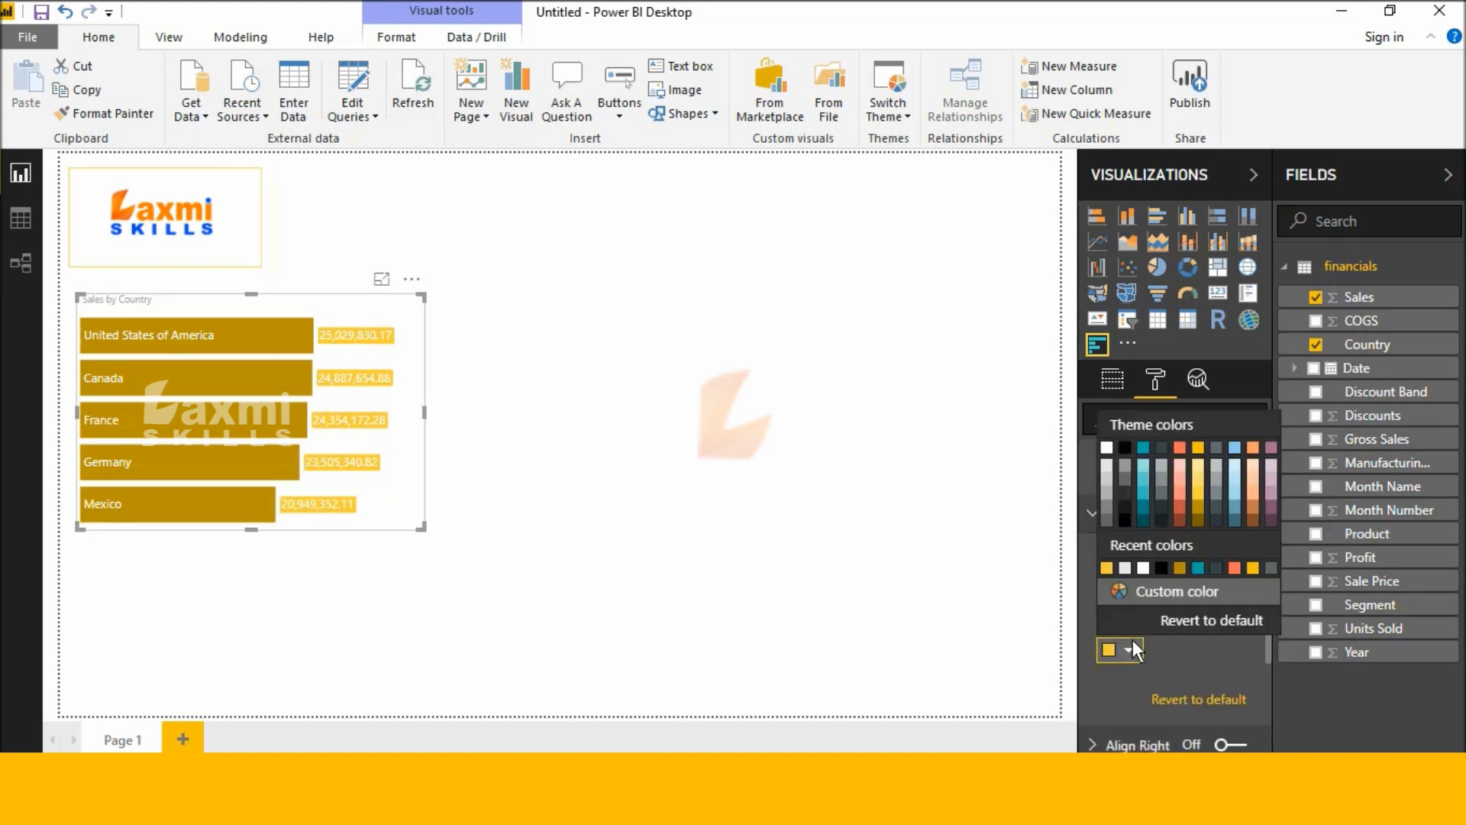
{"action": "left_click", "coordinate": [1231, 507]}
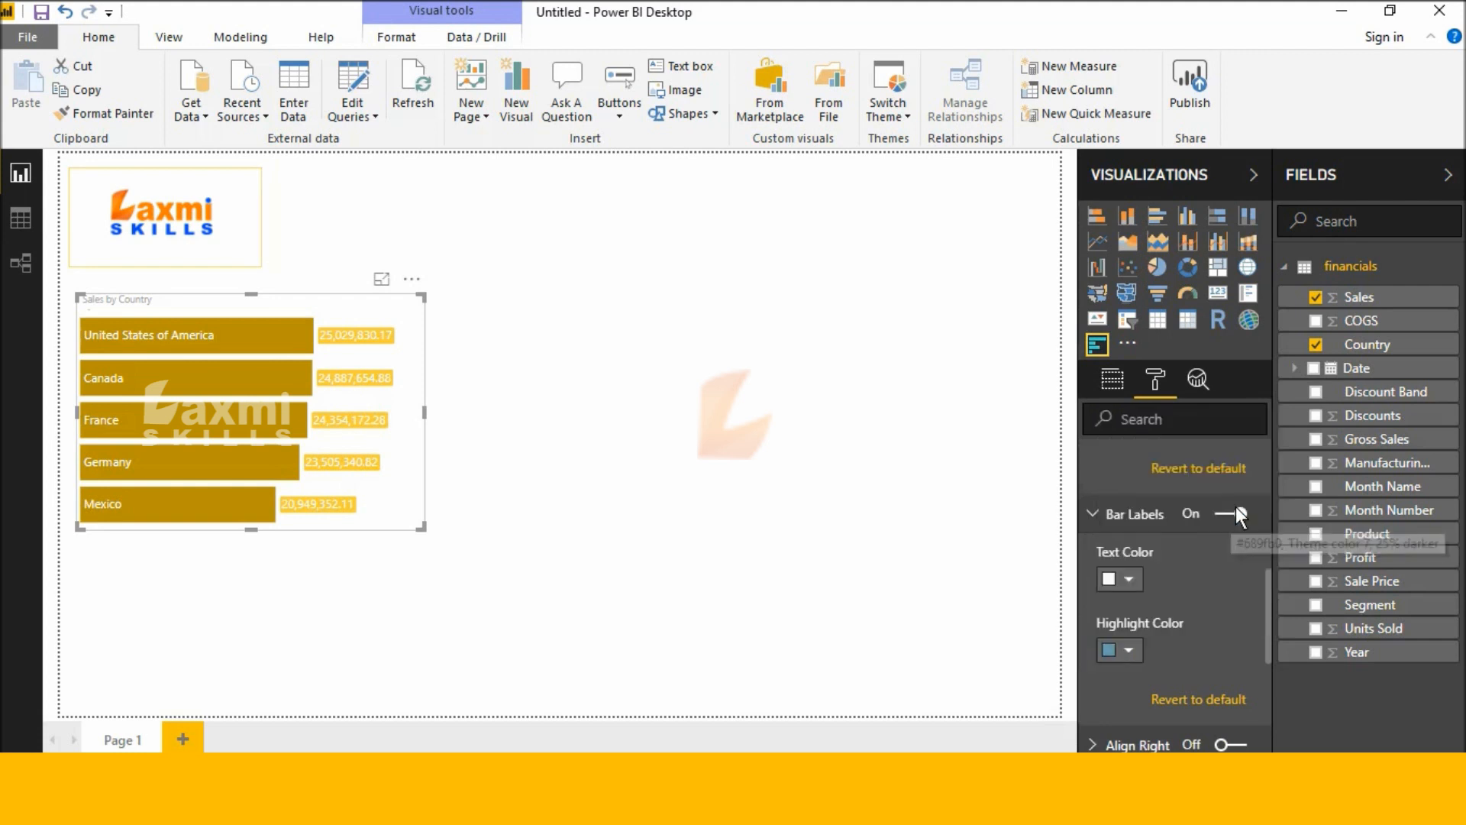
- Raise the minimum height of the chart's bars to 35
{"action": "scroll", "coordinate": [1197, 585], "scroll_direction": "down", "scroll_amount": 3}
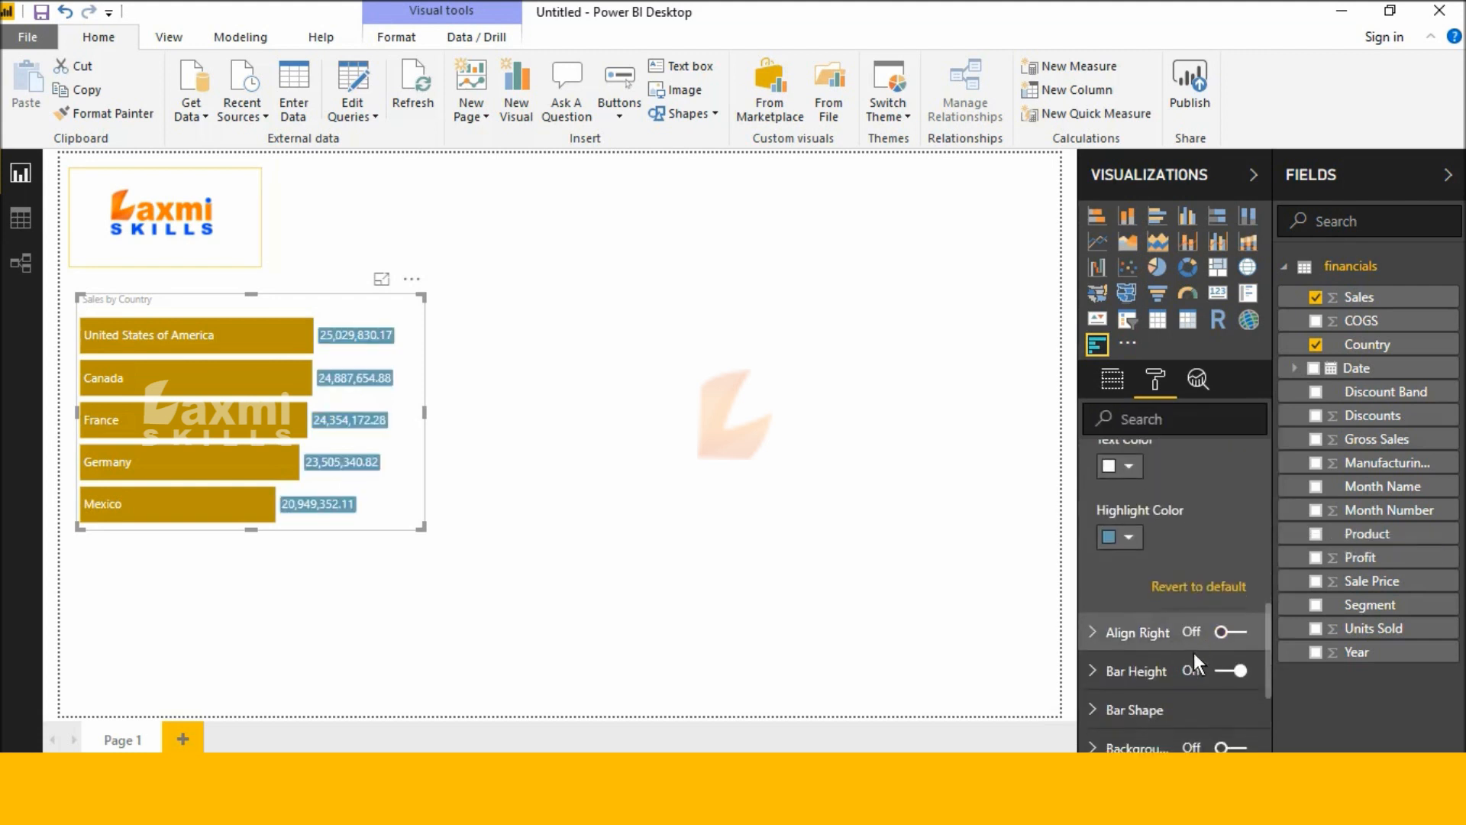
{"action": "scroll", "coordinate": [1169, 634], "scroll_direction": "down", "scroll_amount": 3}
{"action": "left_click", "coordinate": [1116, 579]}
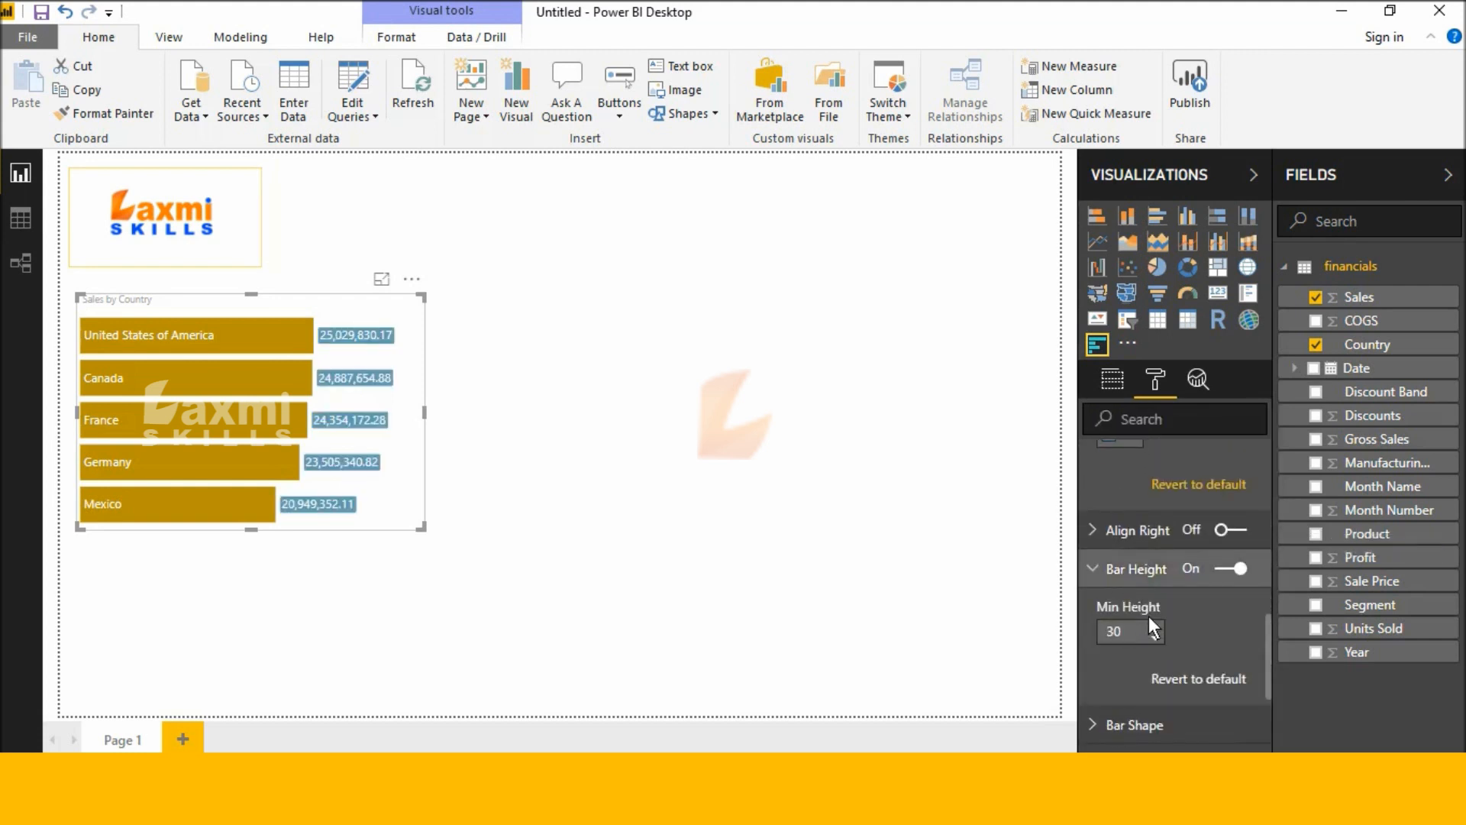
{"action": "left_click", "coordinate": [1154, 625]}
{"action": "left_click", "coordinate": [1154, 626]}
{"action": "left_click", "coordinate": [1154, 625]}
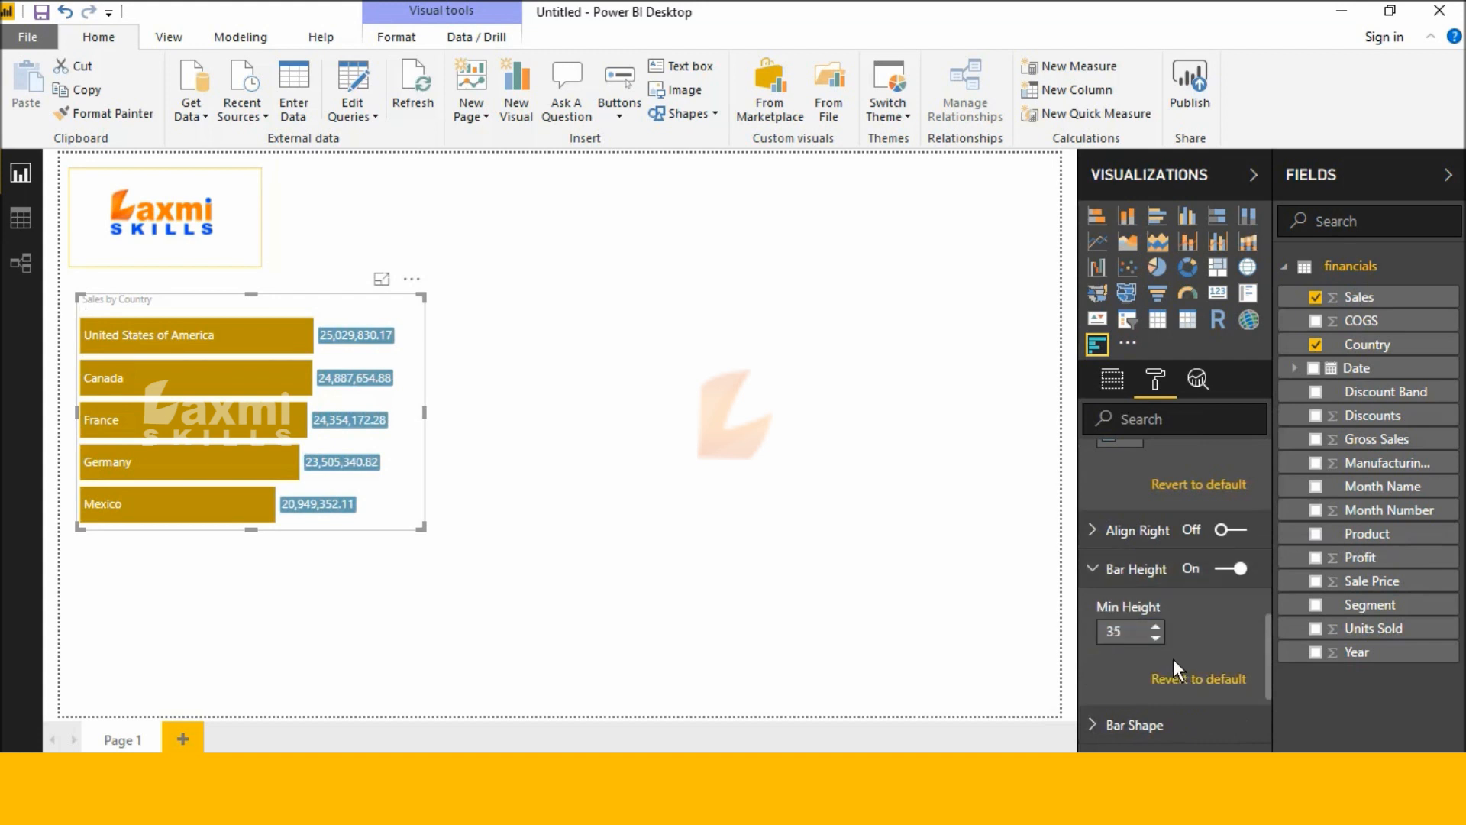
- Try the Line, Lollipop and Hammer Head bar shapes, and return the shape to Bar
{"action": "scroll", "coordinate": [1174, 658], "scroll_direction": "down", "scroll_amount": 3}
{"action": "left_click", "coordinate": [1110, 511]}
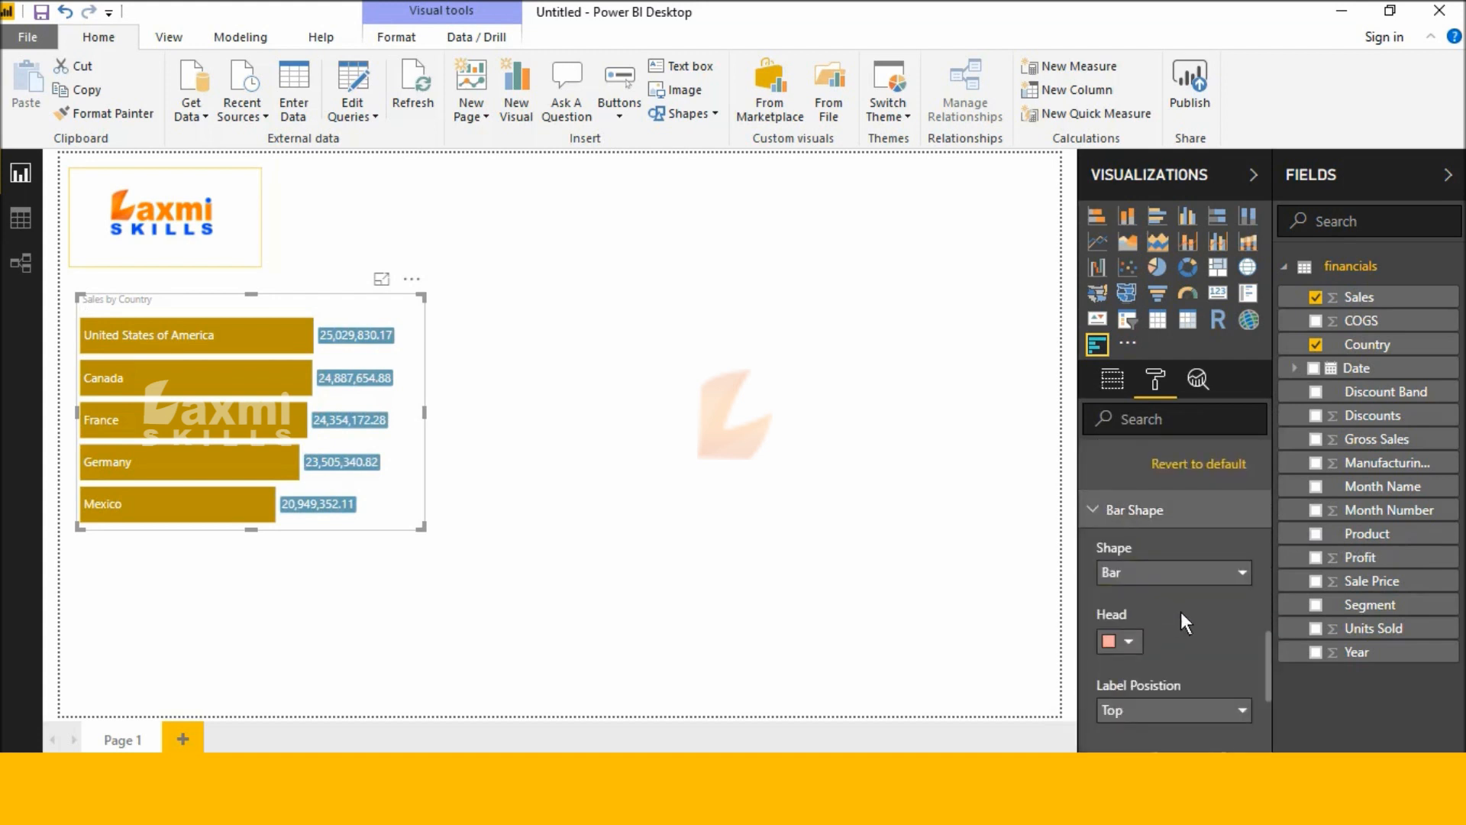
{"action": "left_click", "coordinate": [1205, 572]}
{"action": "left_click", "coordinate": [1205, 618]}
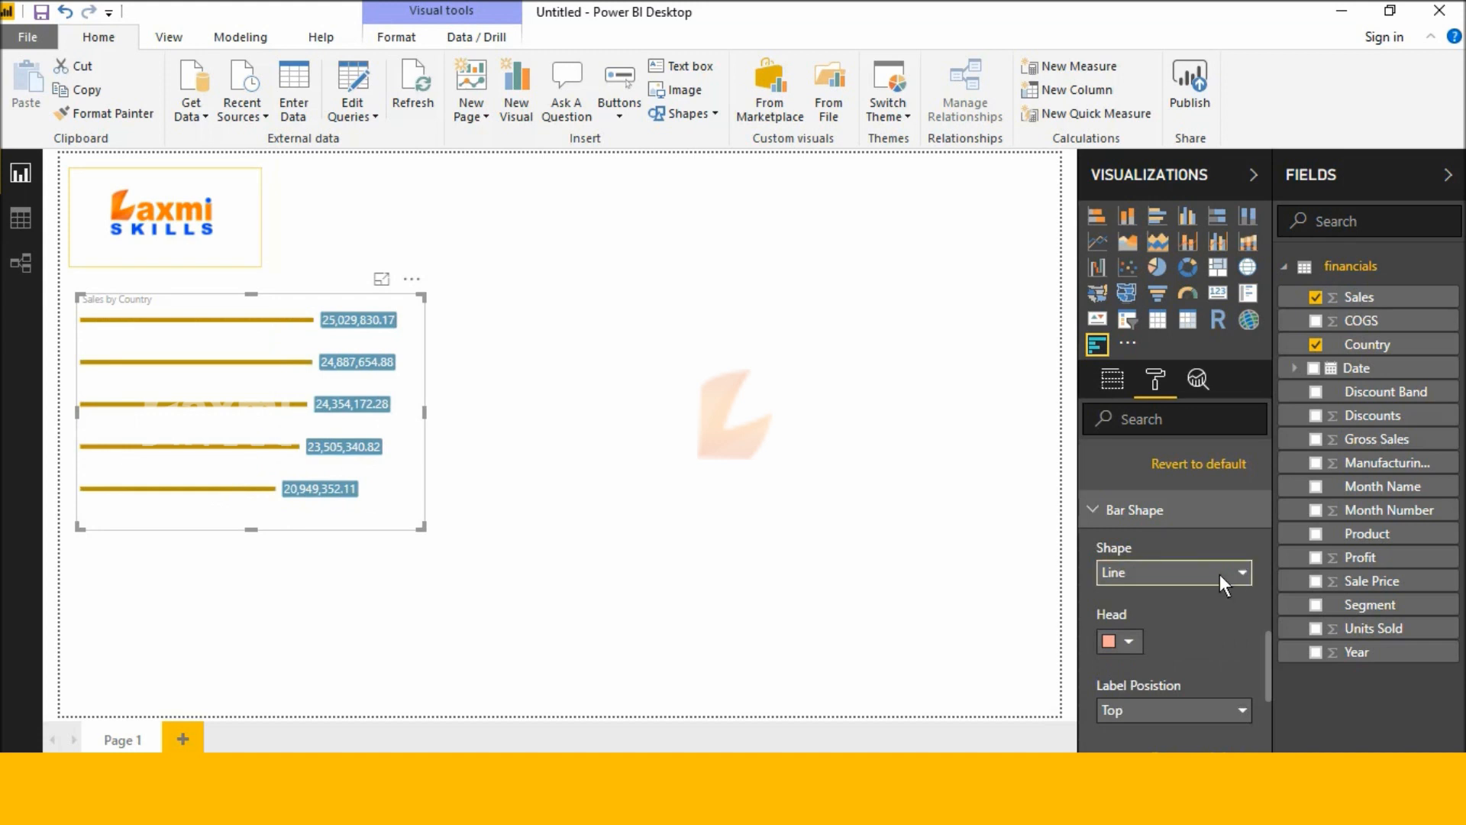
{"action": "left_click", "coordinate": [1221, 575]}
{"action": "left_click", "coordinate": [1207, 641]}
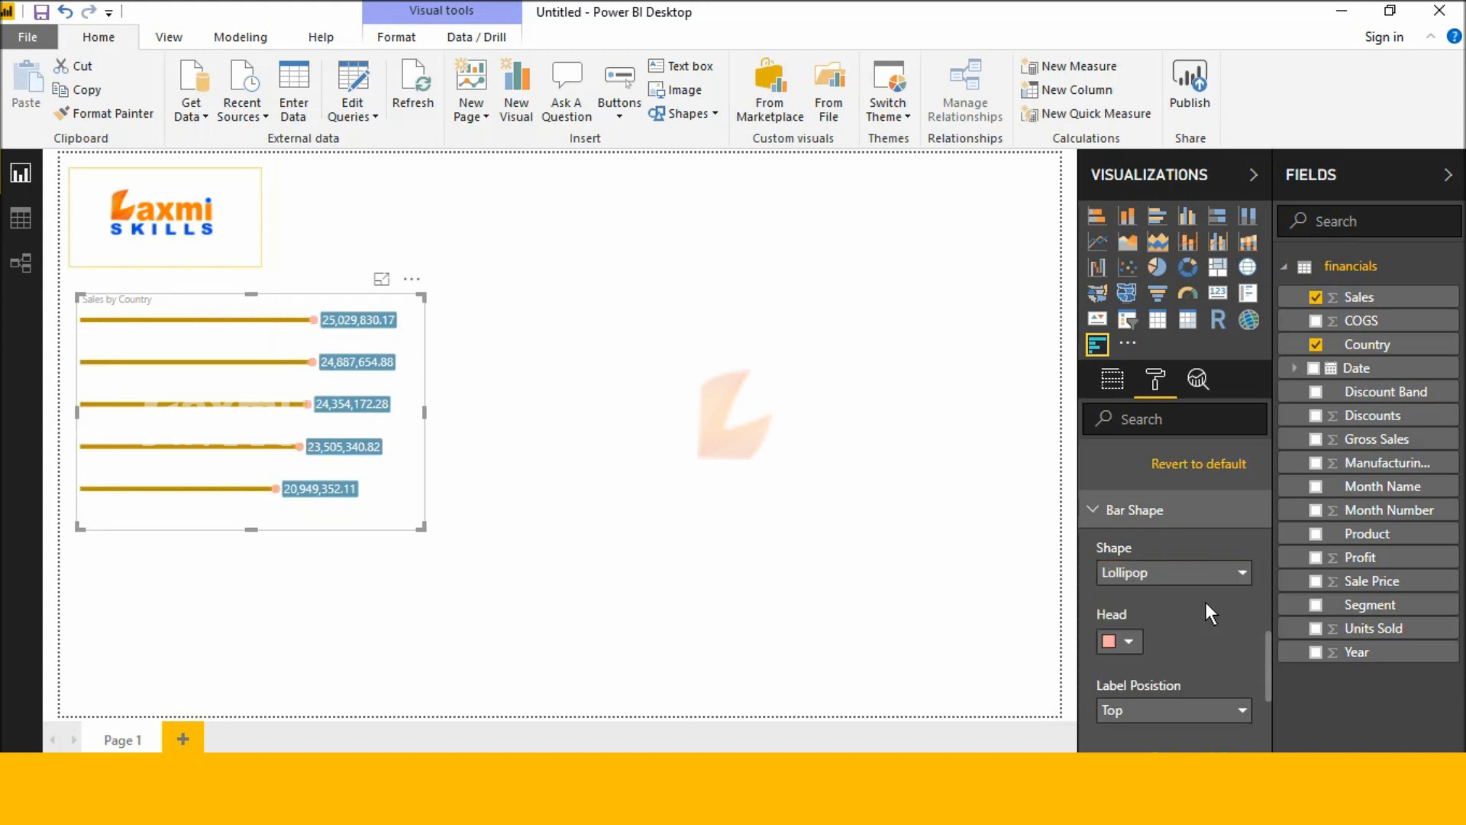
{"action": "left_click", "coordinate": [1218, 578]}
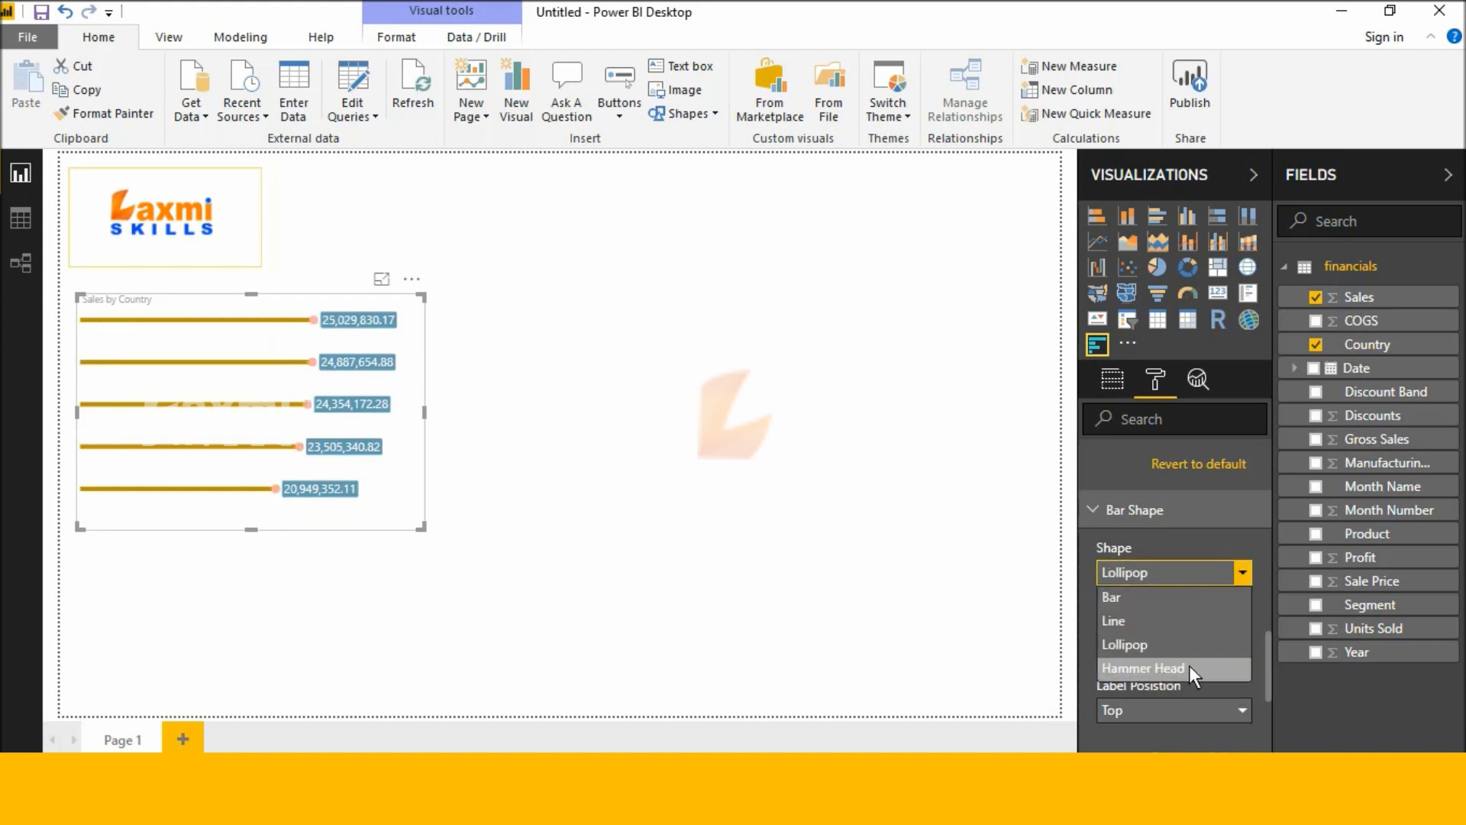
{"action": "left_click", "coordinate": [1189, 666]}
{"action": "left_click", "coordinate": [1208, 579]}
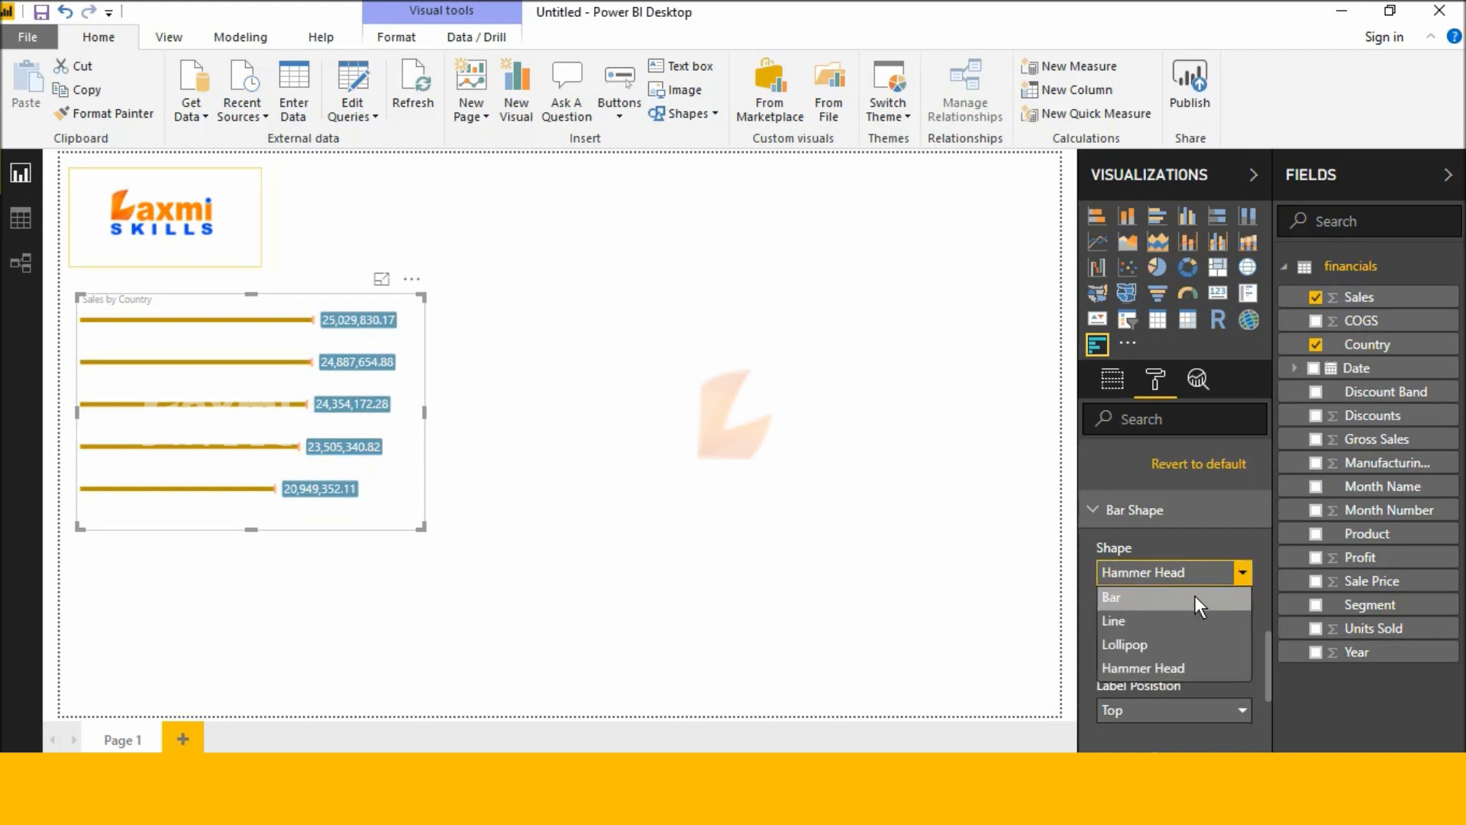
{"action": "left_click", "coordinate": [1194, 596]}
- Try the label position options for the bar shape, keeping Top
{"action": "scroll", "coordinate": [1181, 643], "scroll_direction": "down", "scroll_amount": 3}
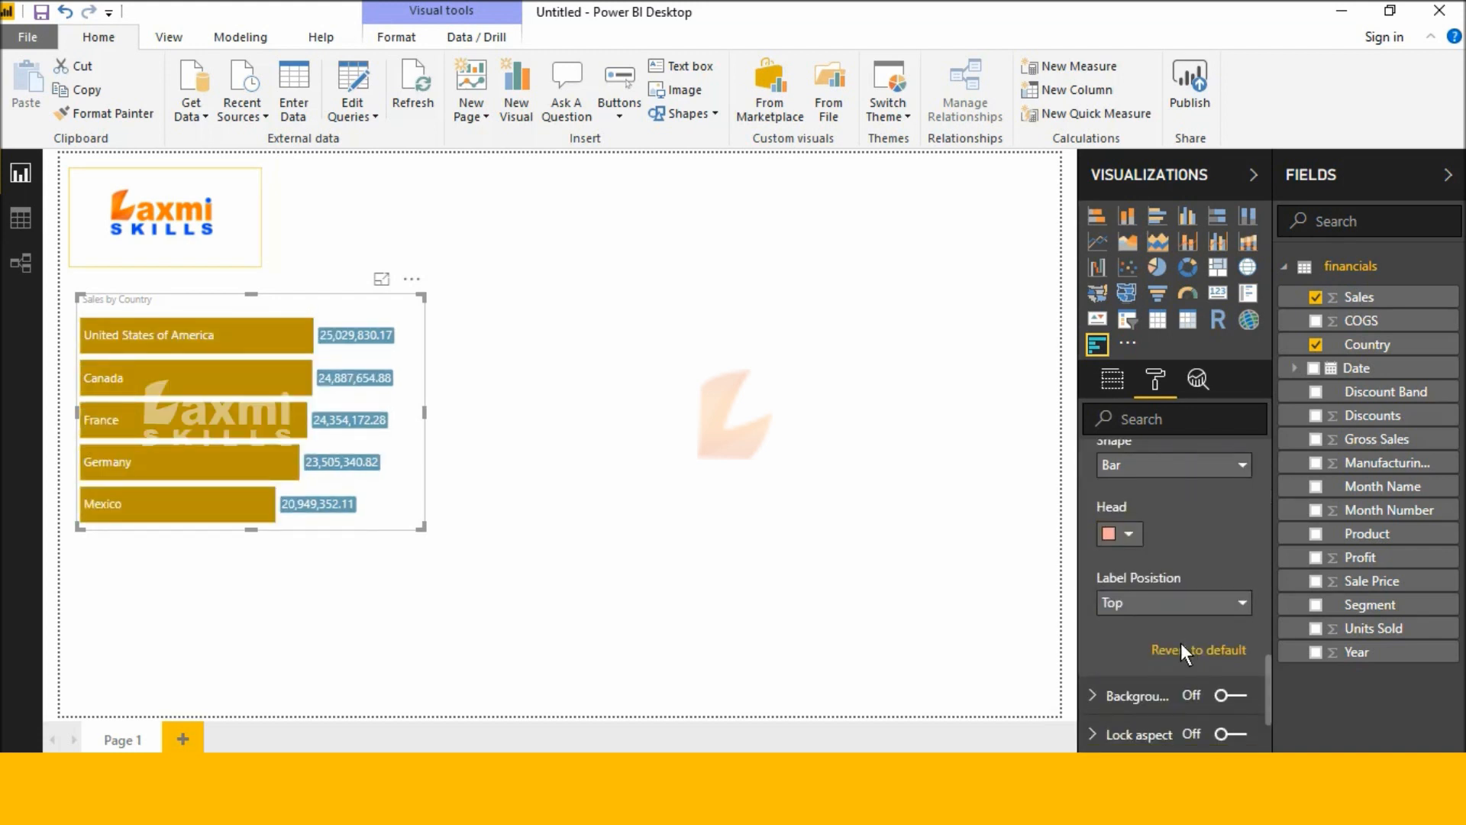
{"action": "left_click", "coordinate": [1220, 608]}
{"action": "left_click", "coordinate": [1207, 631]}
{"action": "left_click", "coordinate": [1212, 604]}
{"action": "left_click", "coordinate": [1208, 649]}
- Turn on the chart's background, try light yellow, settle on dark gold and set its transparency to 64%
{"action": "scroll", "coordinate": [1205, 655], "scroll_direction": "down", "scroll_amount": 3}
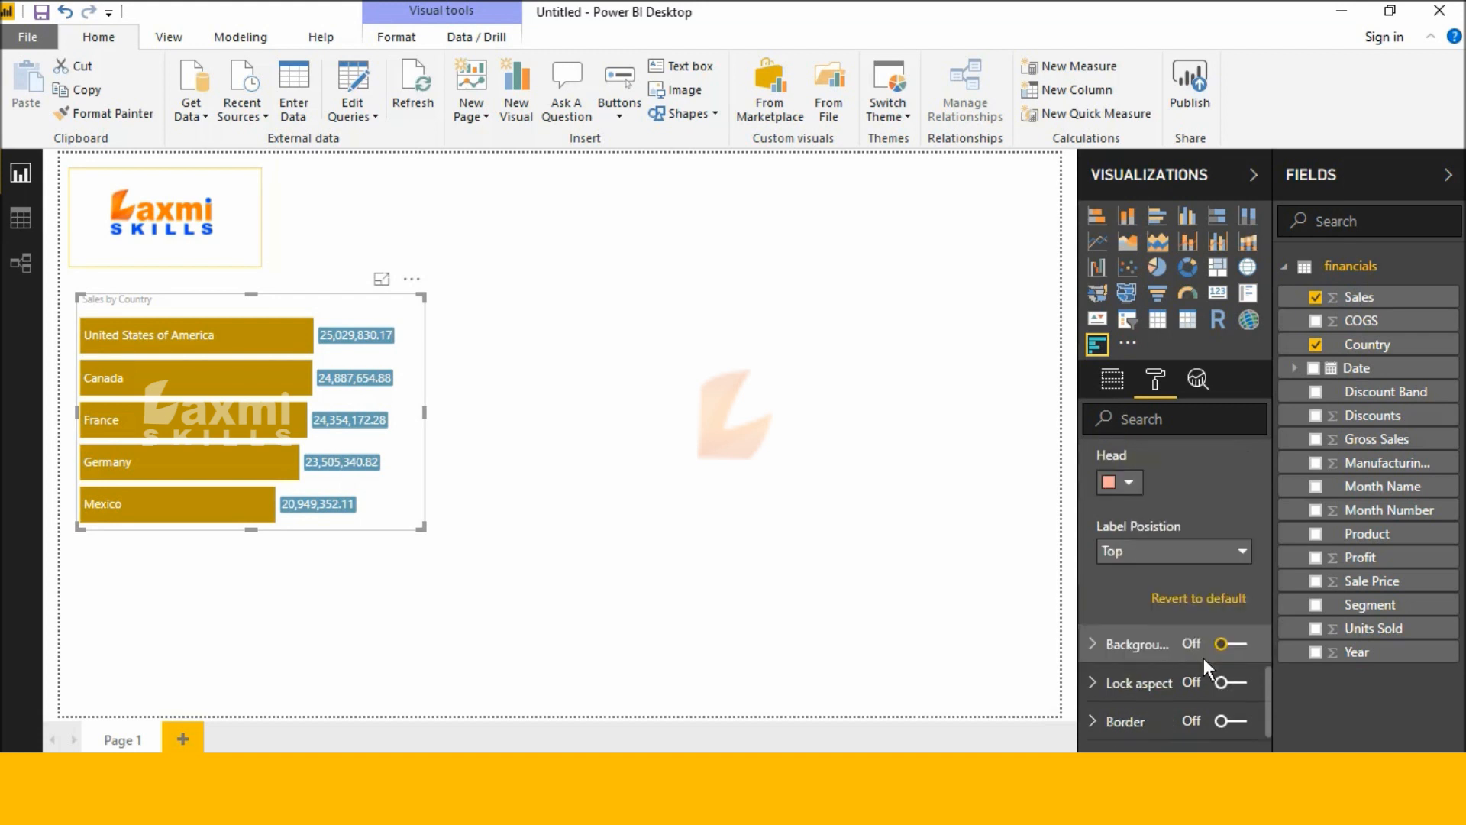
{"action": "left_click", "coordinate": [1225, 590]}
{"action": "left_click", "coordinate": [1113, 596]}
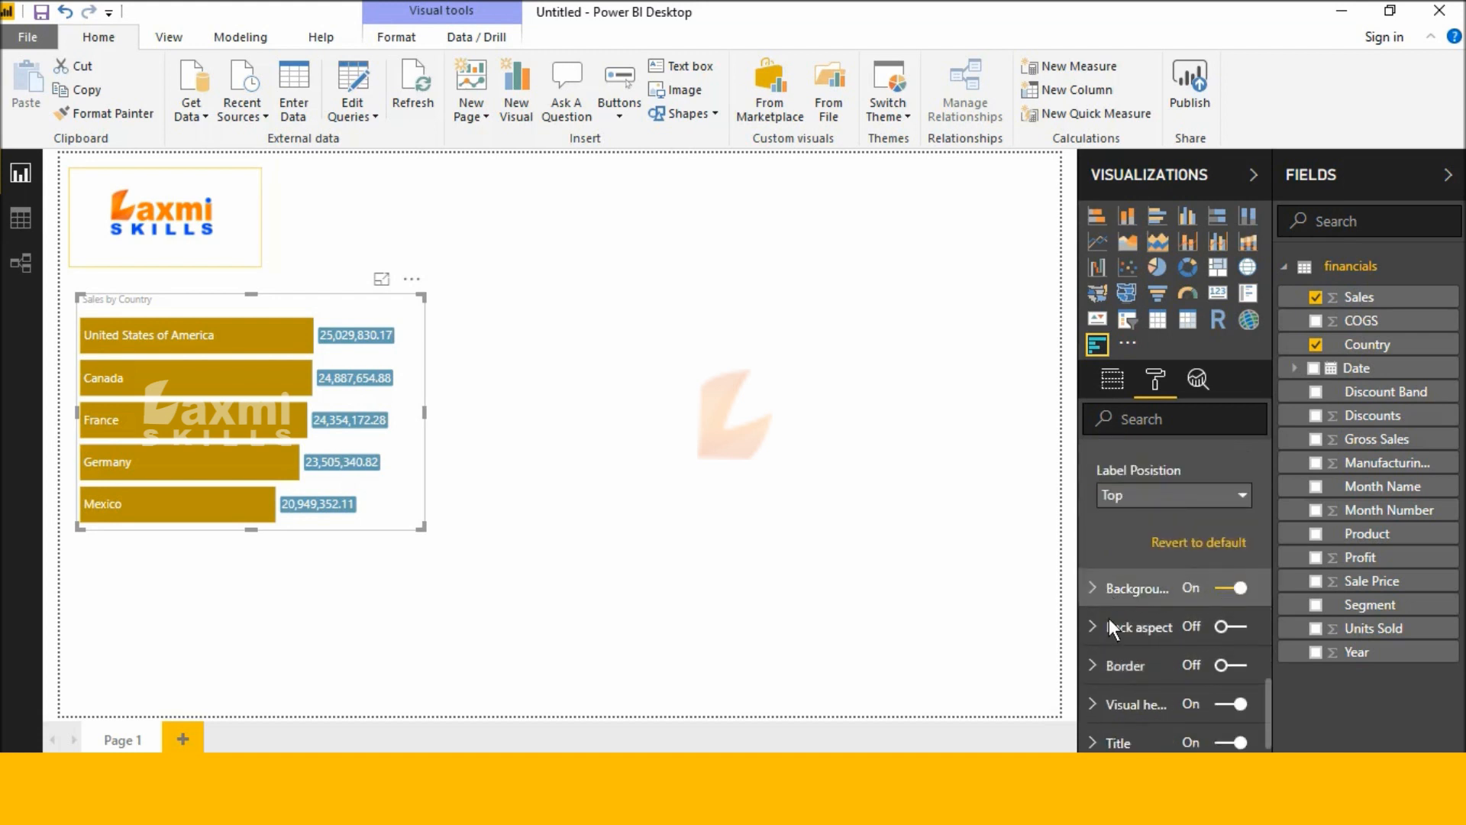
{"action": "left_click", "coordinate": [1130, 552]}
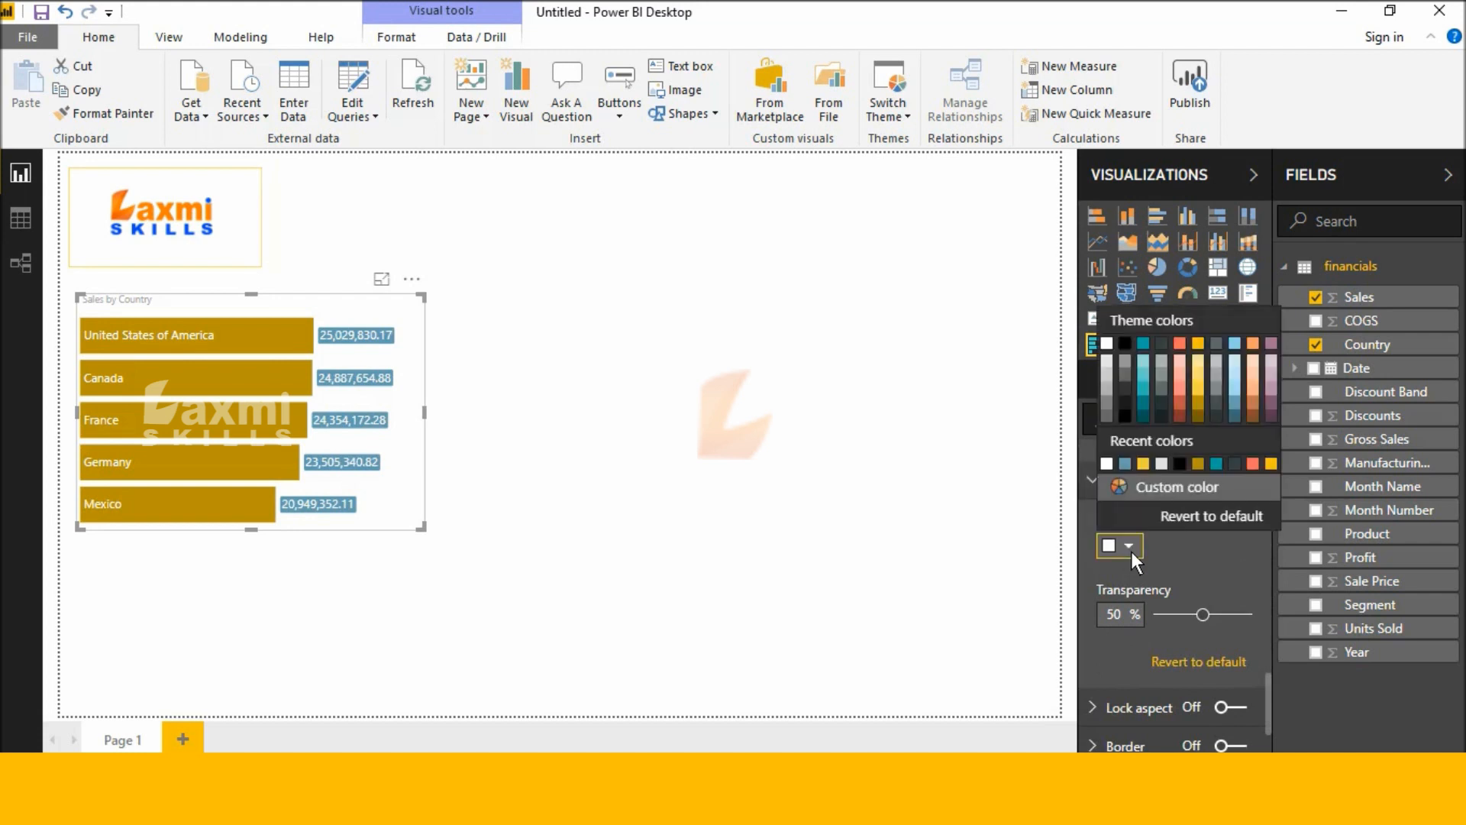
{"action": "left_click", "coordinate": [1199, 363]}
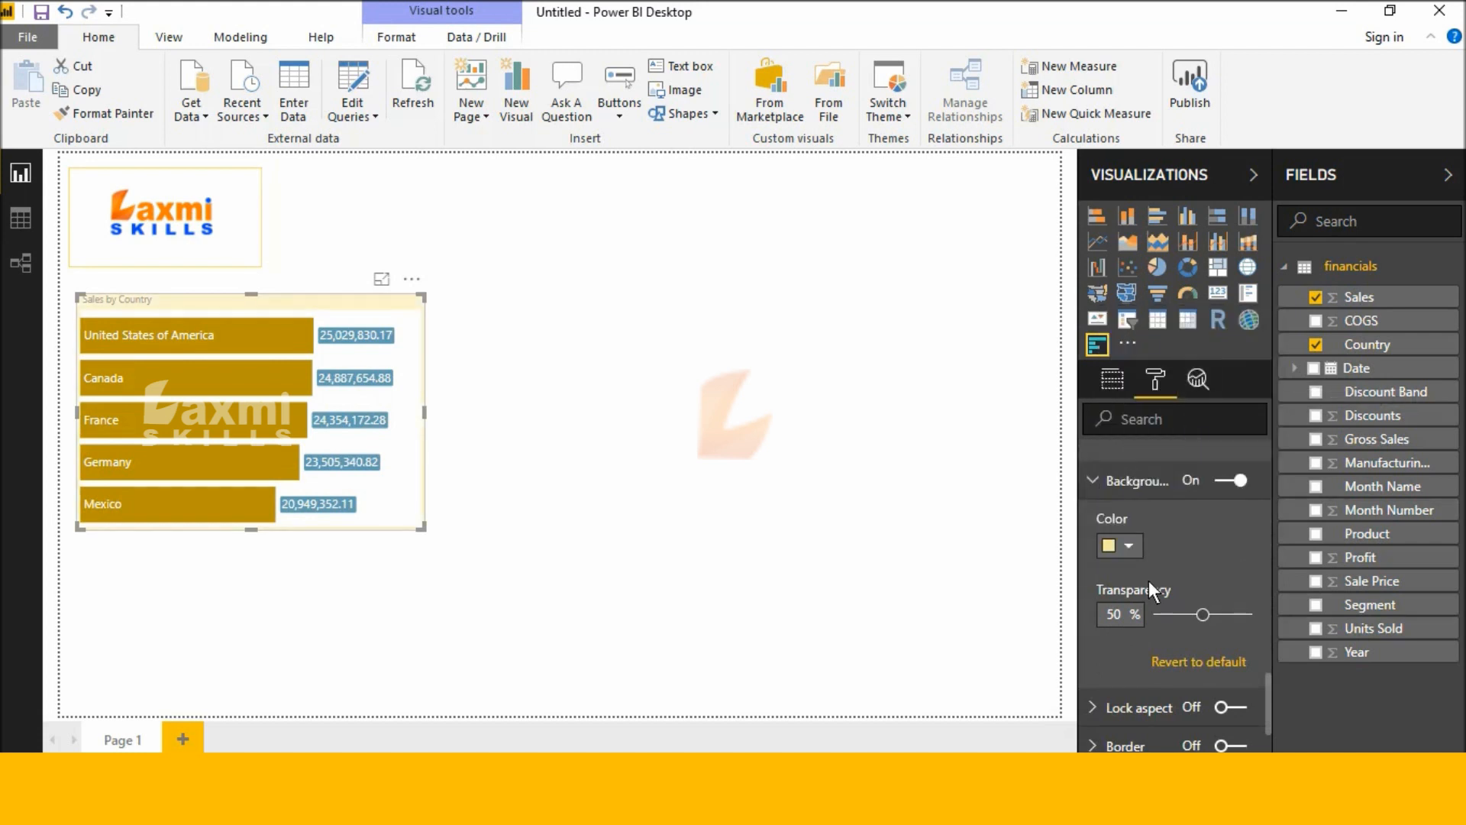
{"action": "left_click", "coordinate": [1126, 544]}
{"action": "left_click", "coordinate": [1197, 405]}
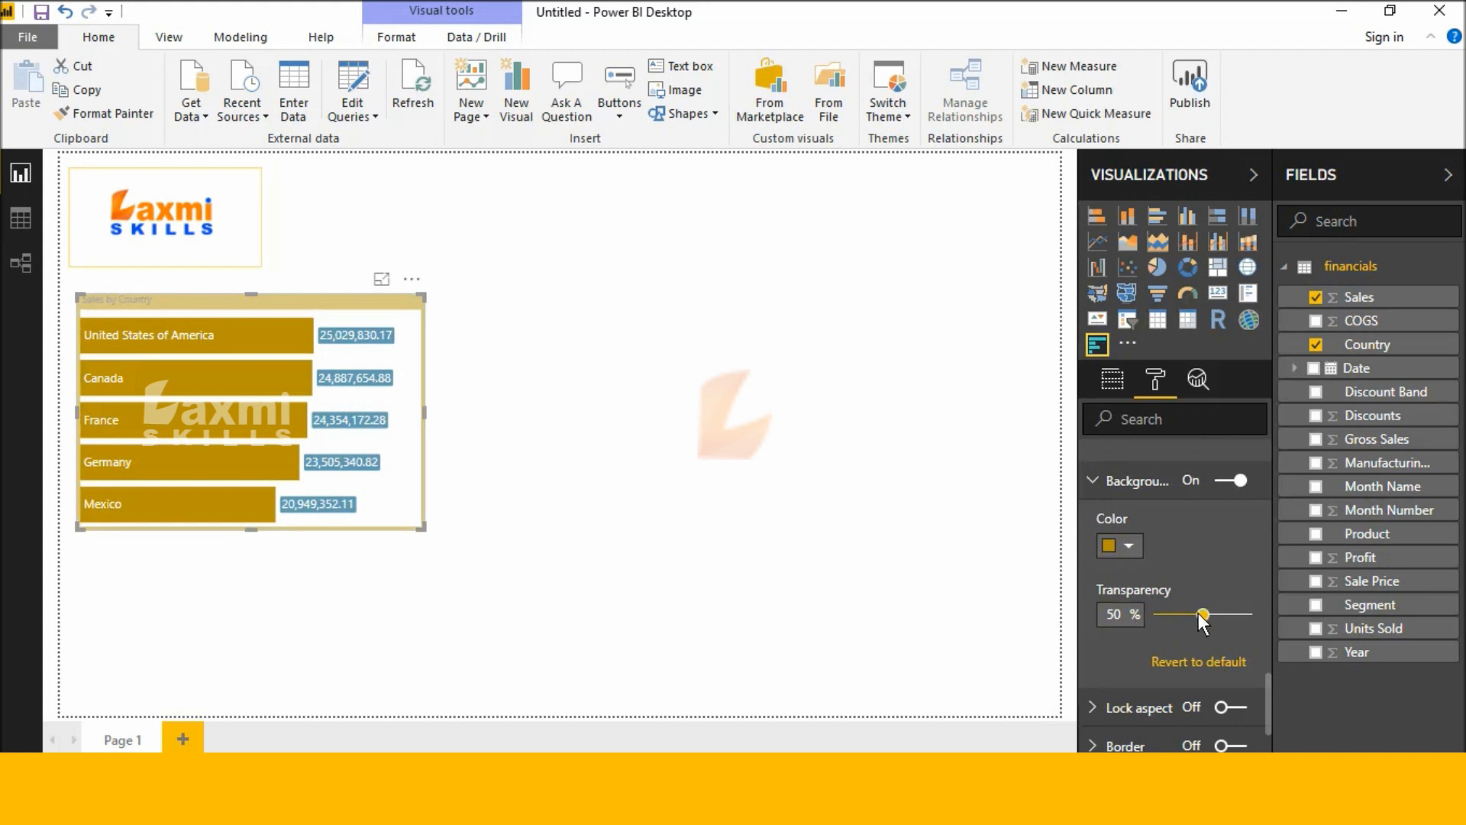
{"action": "mouse_move", "coordinate": [1195, 613]}
{"action": "left_mouse_down"}
{"action": "mouse_move", "coordinate": [1162, 608]}
{"action": "mouse_move", "coordinate": [1213, 613]}
{"action": "left_mouse_up"}
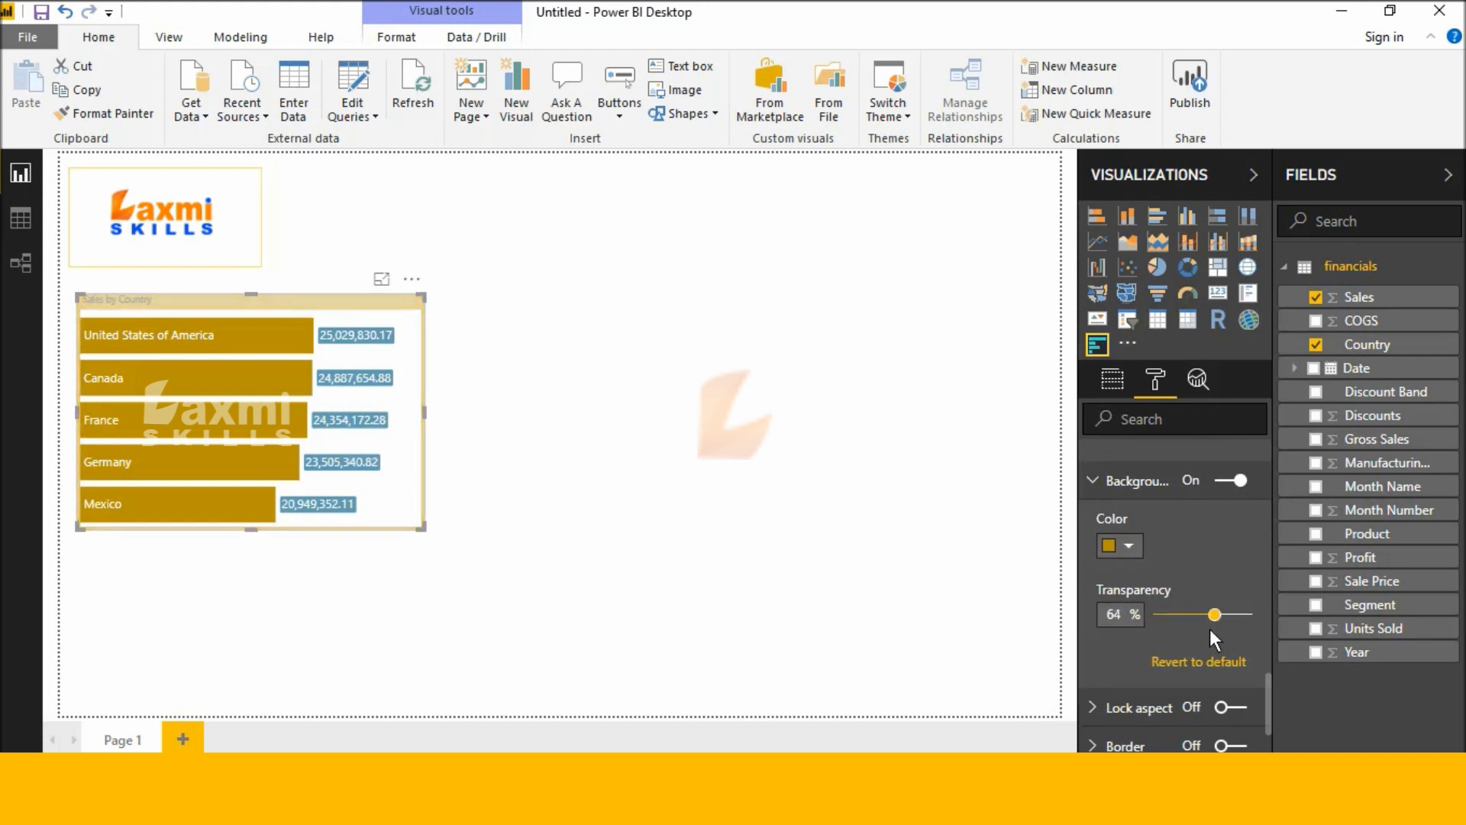
- Turn on the bar chart's border and color it the darkest theme gold
{"action": "scroll", "coordinate": [1215, 640], "scroll_direction": "down", "scroll_amount": 3}
{"action": "left_click", "coordinate": [1222, 628]}
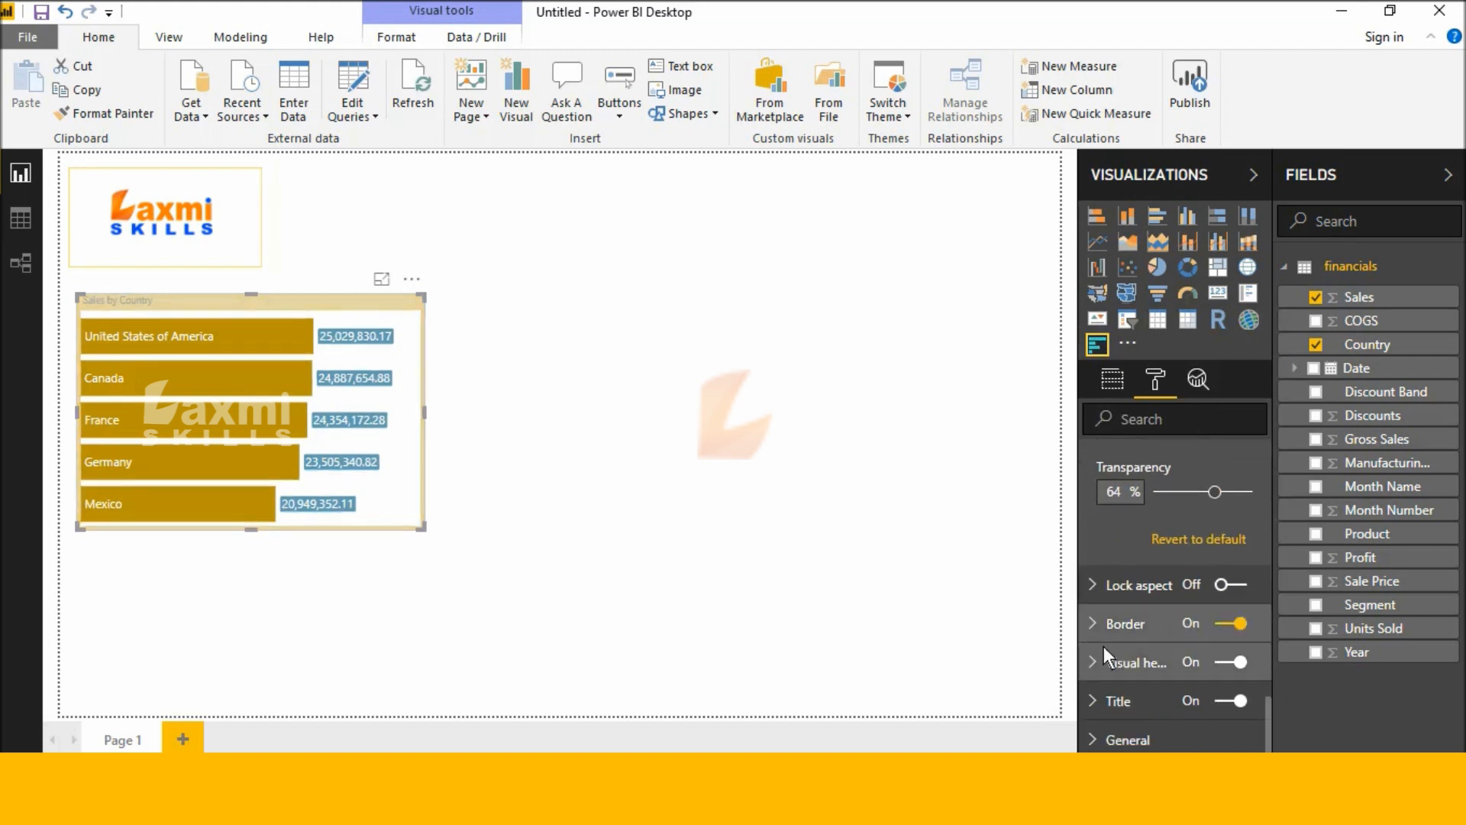
{"action": "left_click", "coordinate": [1135, 689]}
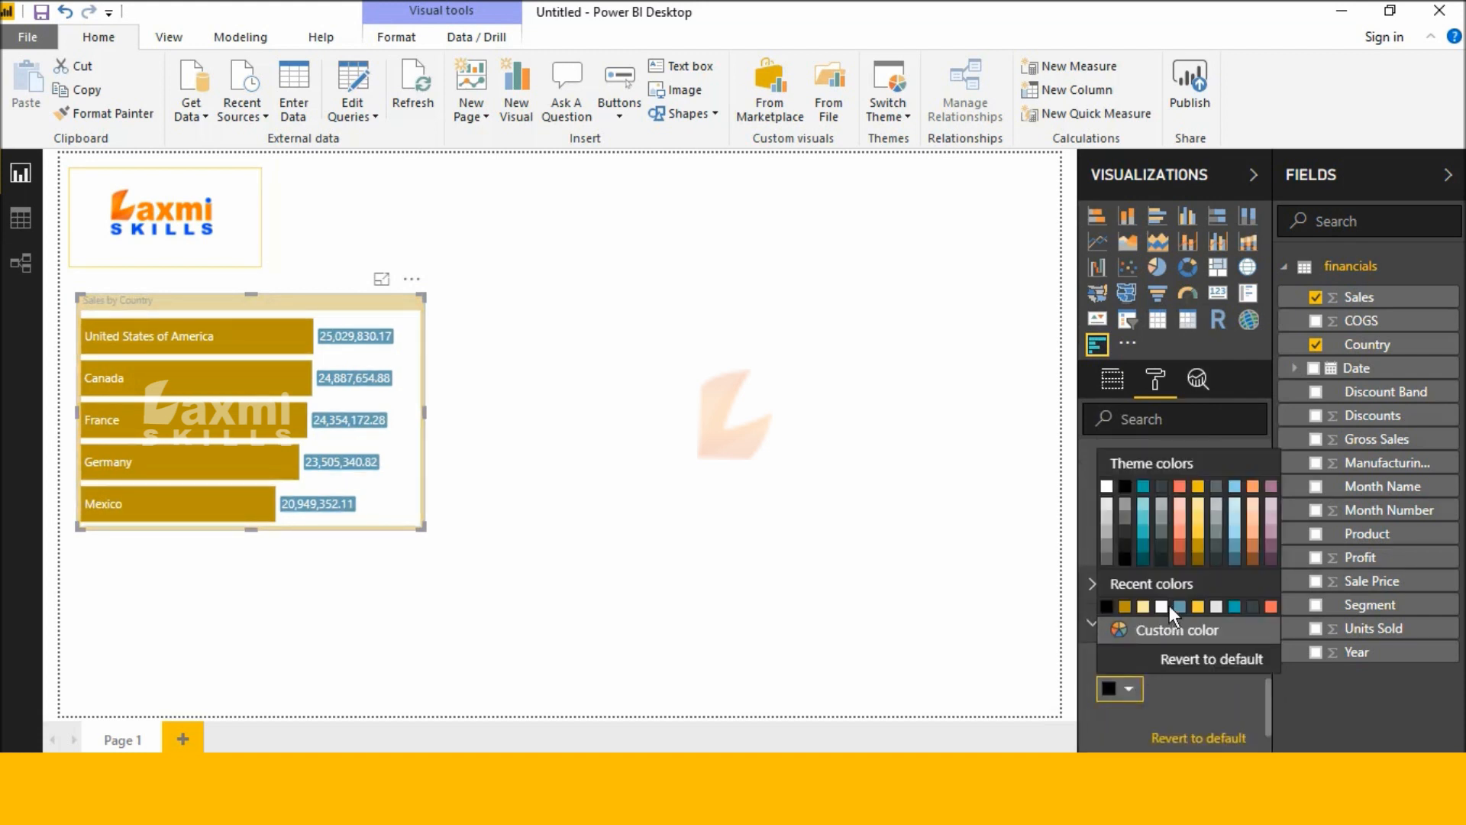
{"action": "left_click", "coordinate": [1200, 556]}
- Set the background color of the chart's title to the darkest theme gold
{"action": "scroll", "coordinate": [1152, 666], "scroll_direction": "down", "scroll_amount": 2}
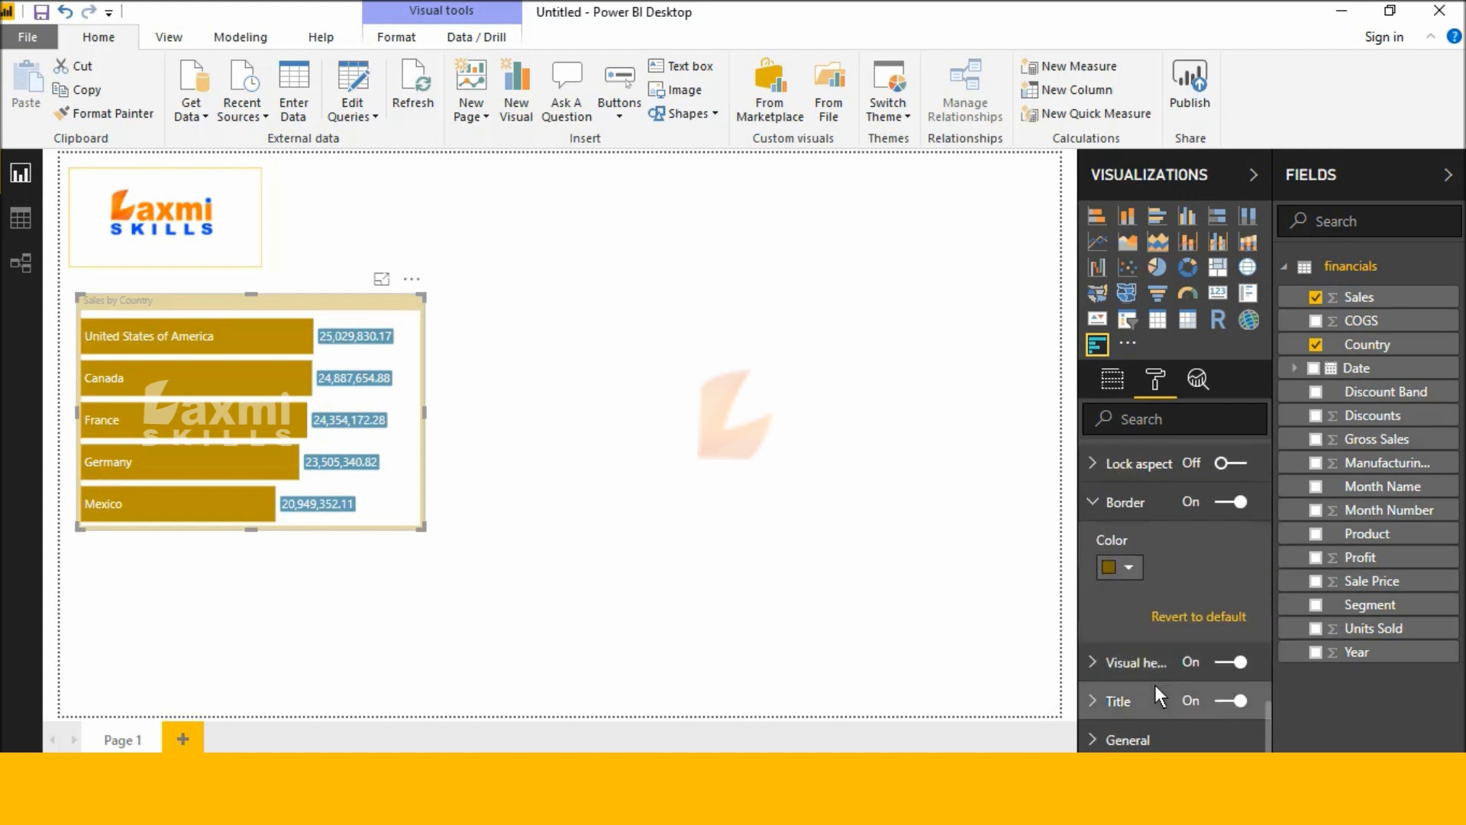
{"action": "left_click", "coordinate": [1152, 700]}
{"action": "scroll", "coordinate": [1149, 697], "scroll_direction": "down", "scroll_amount": 3}
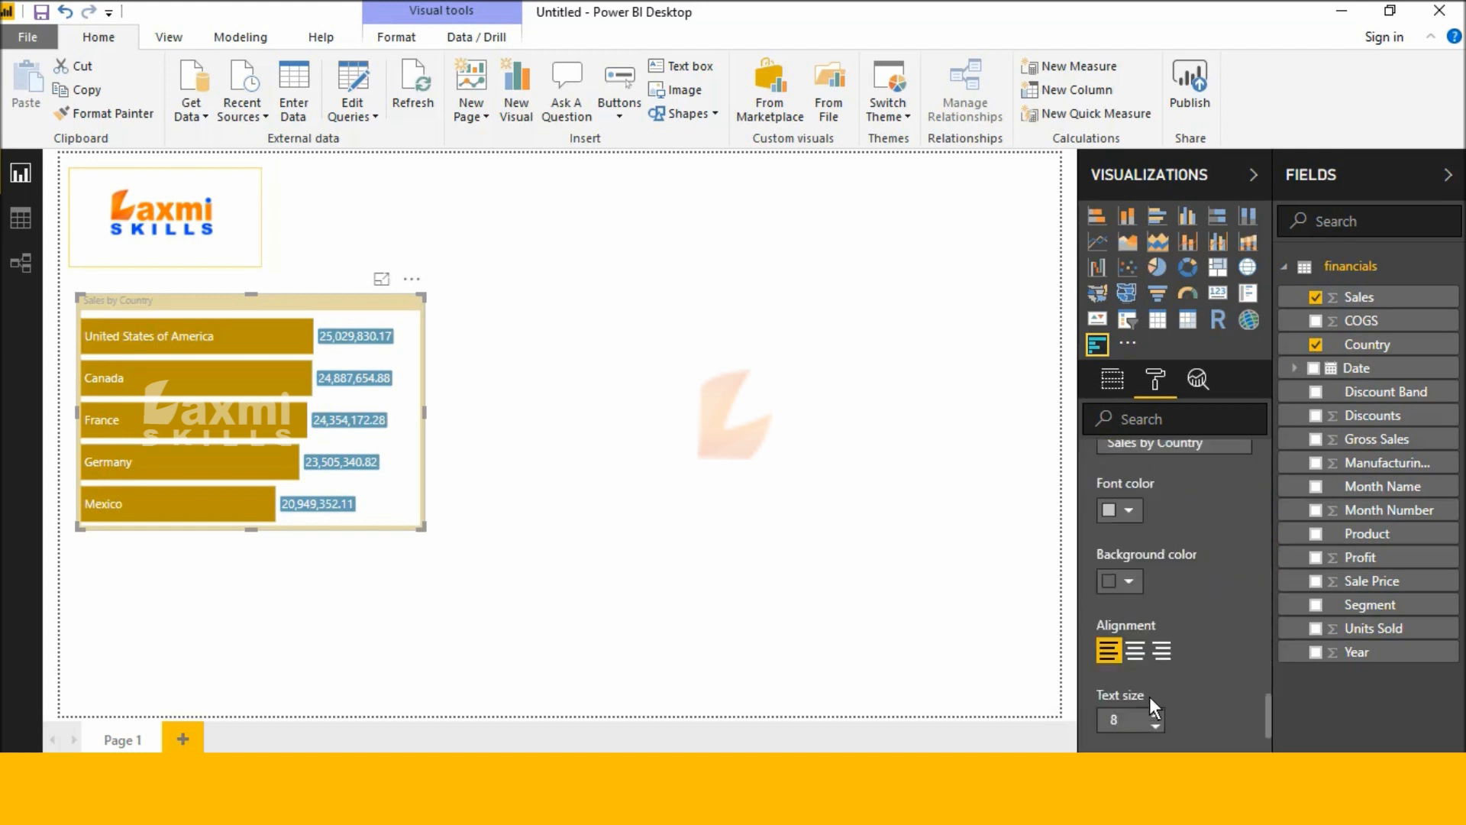
{"action": "scroll", "coordinate": [1138, 653], "scroll_direction": "up", "scroll_amount": 2}
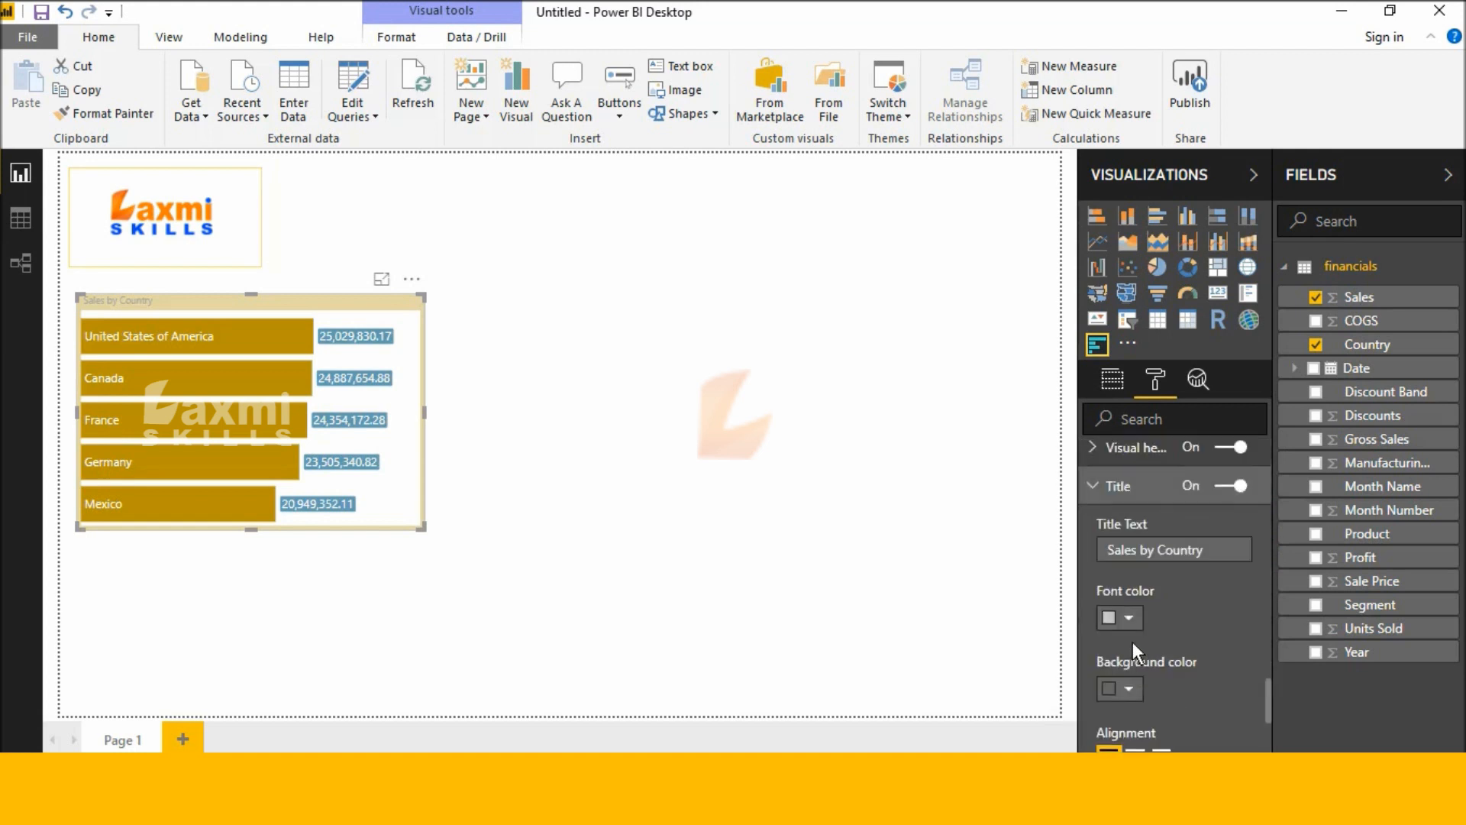
{"action": "left_click", "coordinate": [1130, 688]}
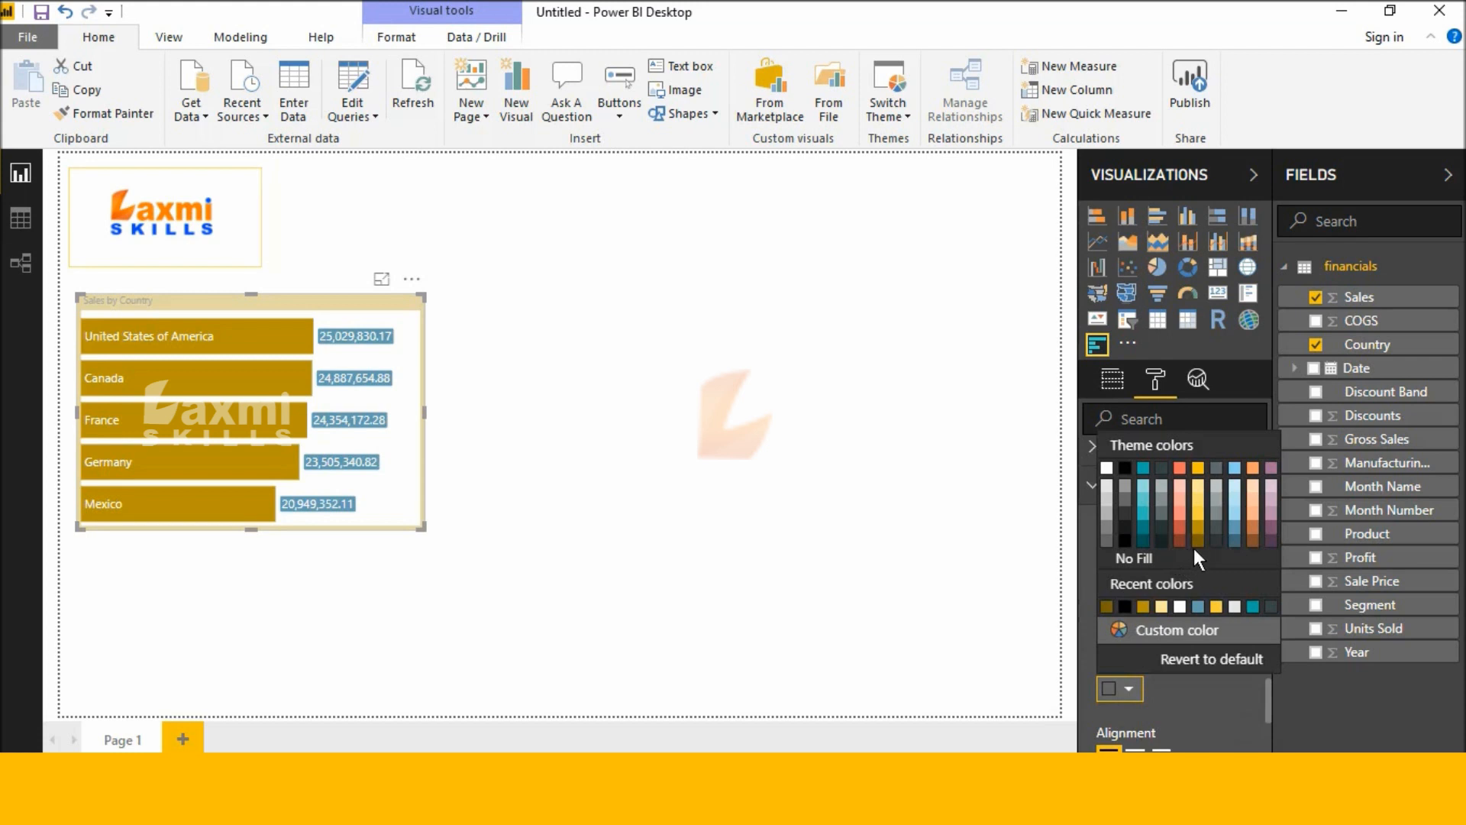
{"action": "left_click", "coordinate": [1173, 692]}
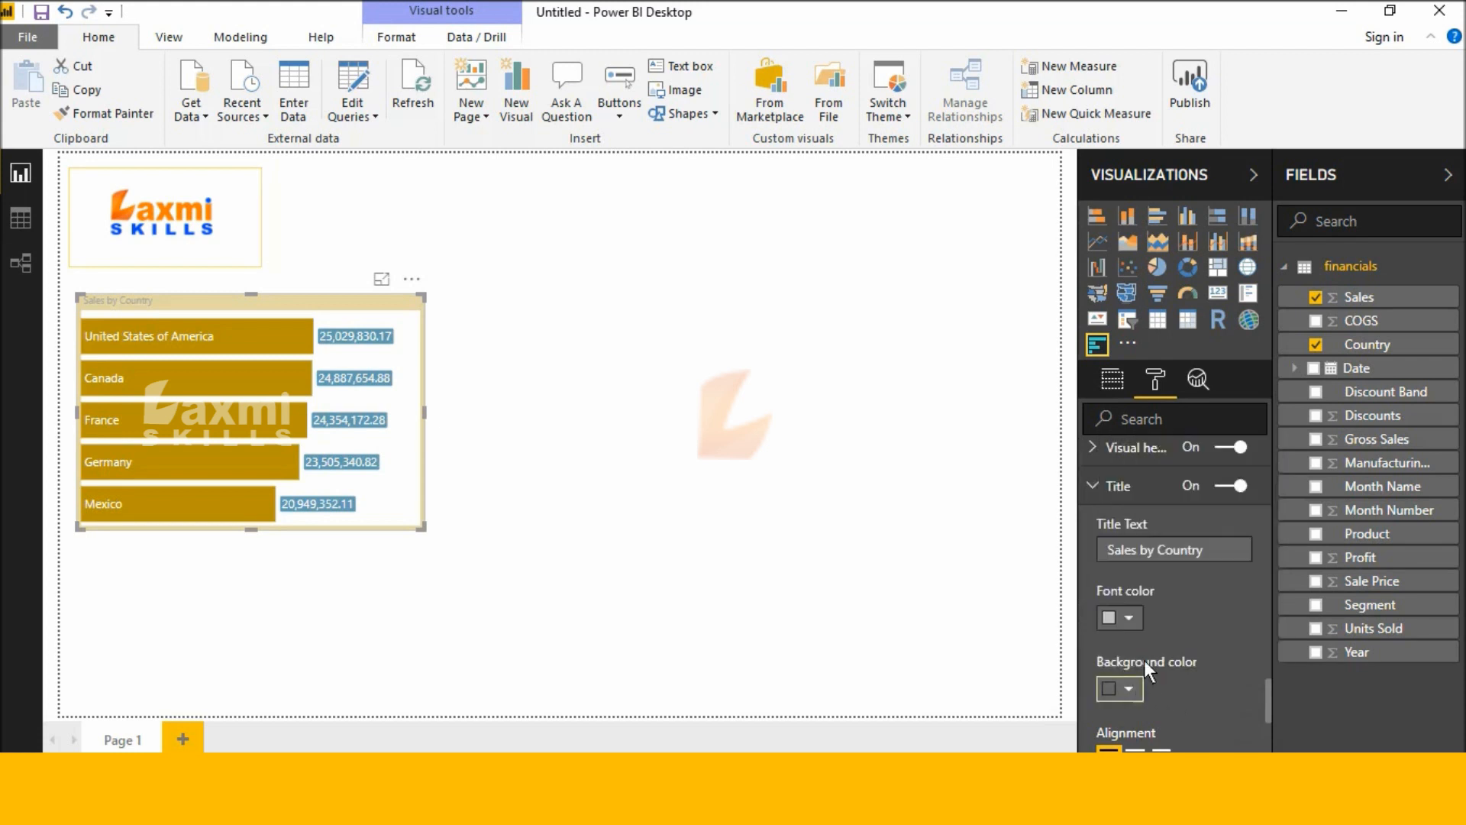
{"action": "left_click", "coordinate": [1130, 686]}
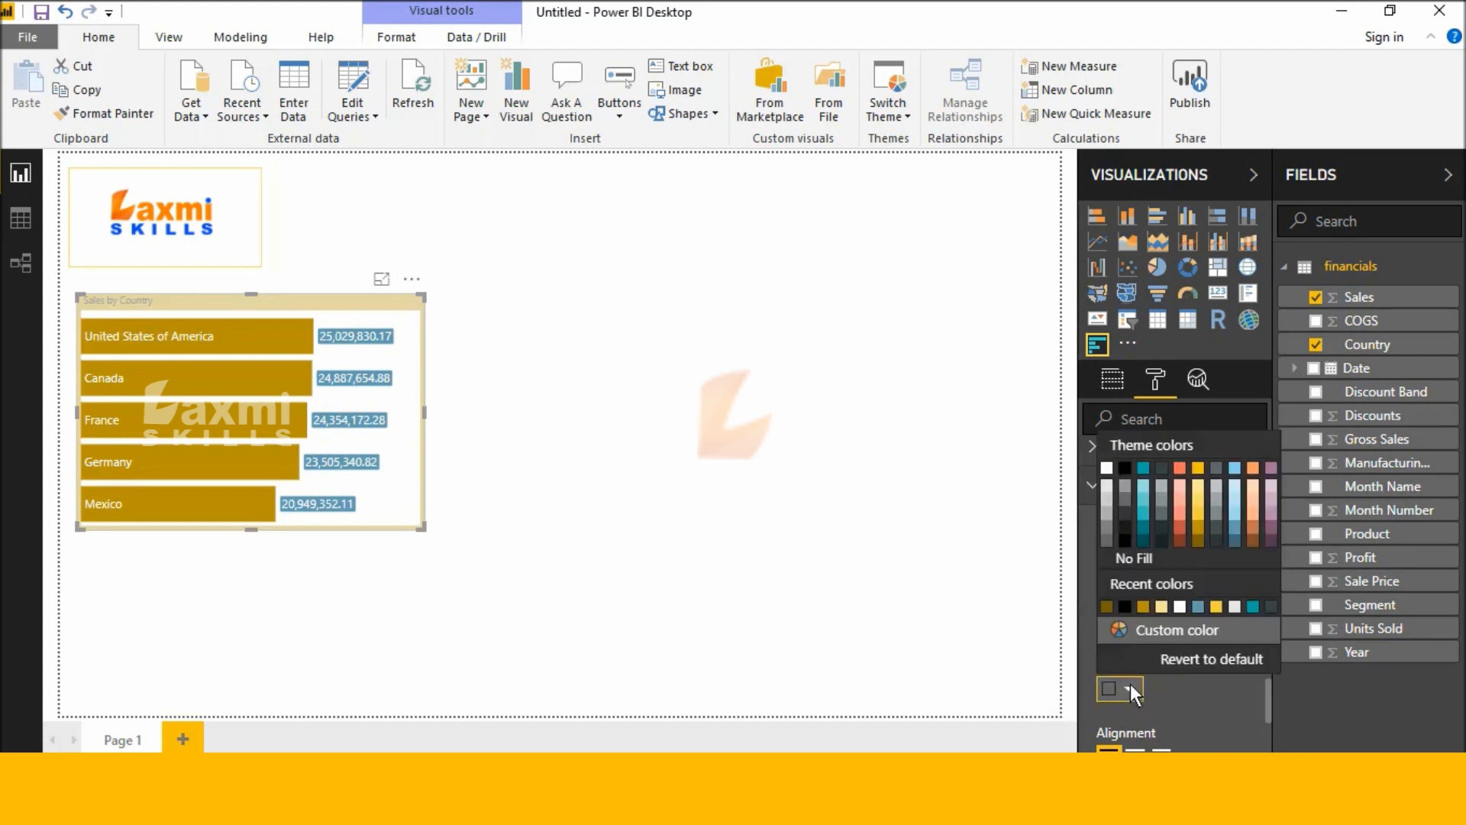
{"action": "left_click", "coordinate": [1196, 540]}
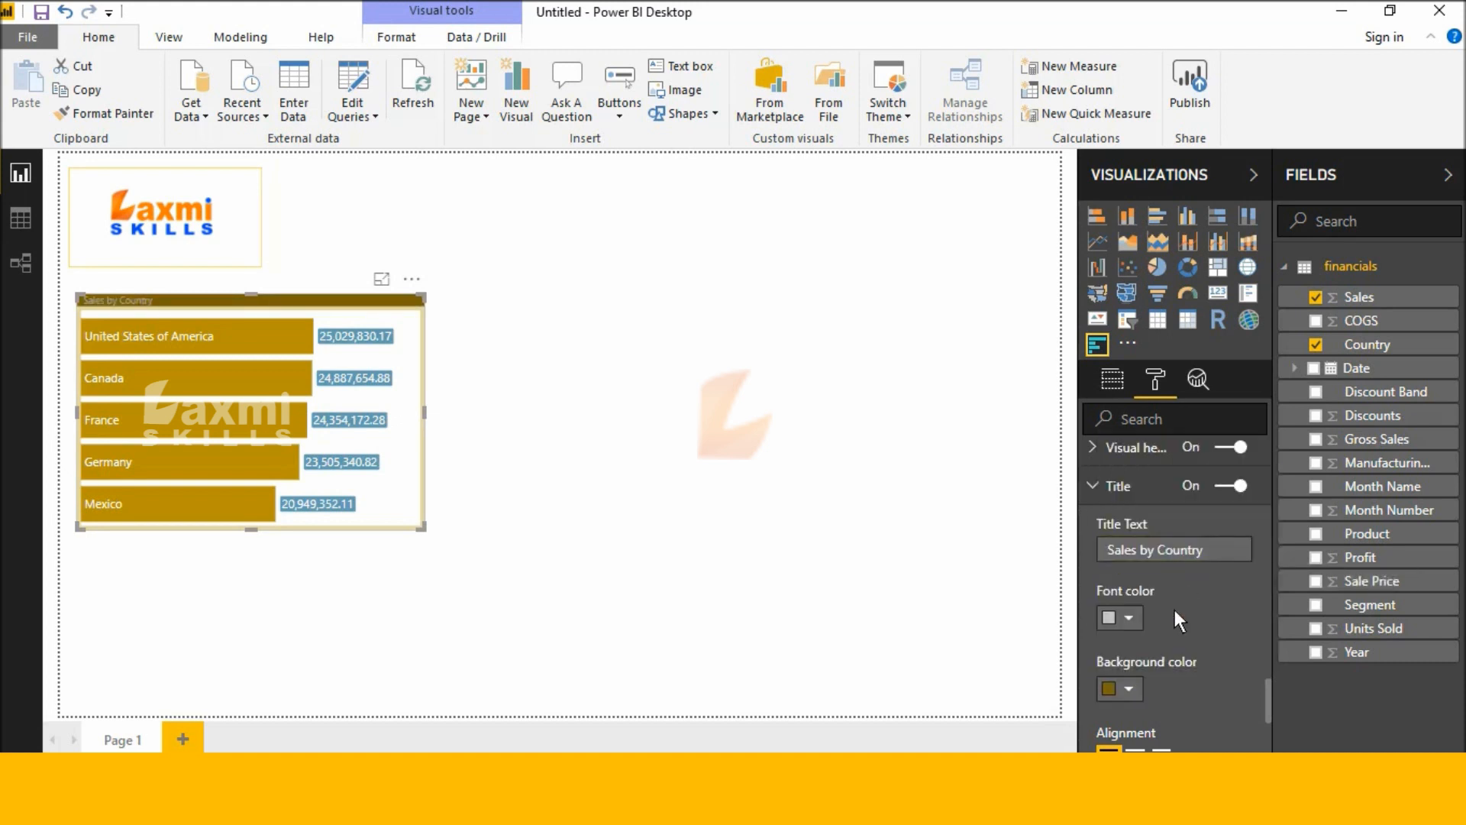
- Color the Sales by Country chart's title text white and center it
{"action": "left_click", "coordinate": [1127, 619]}
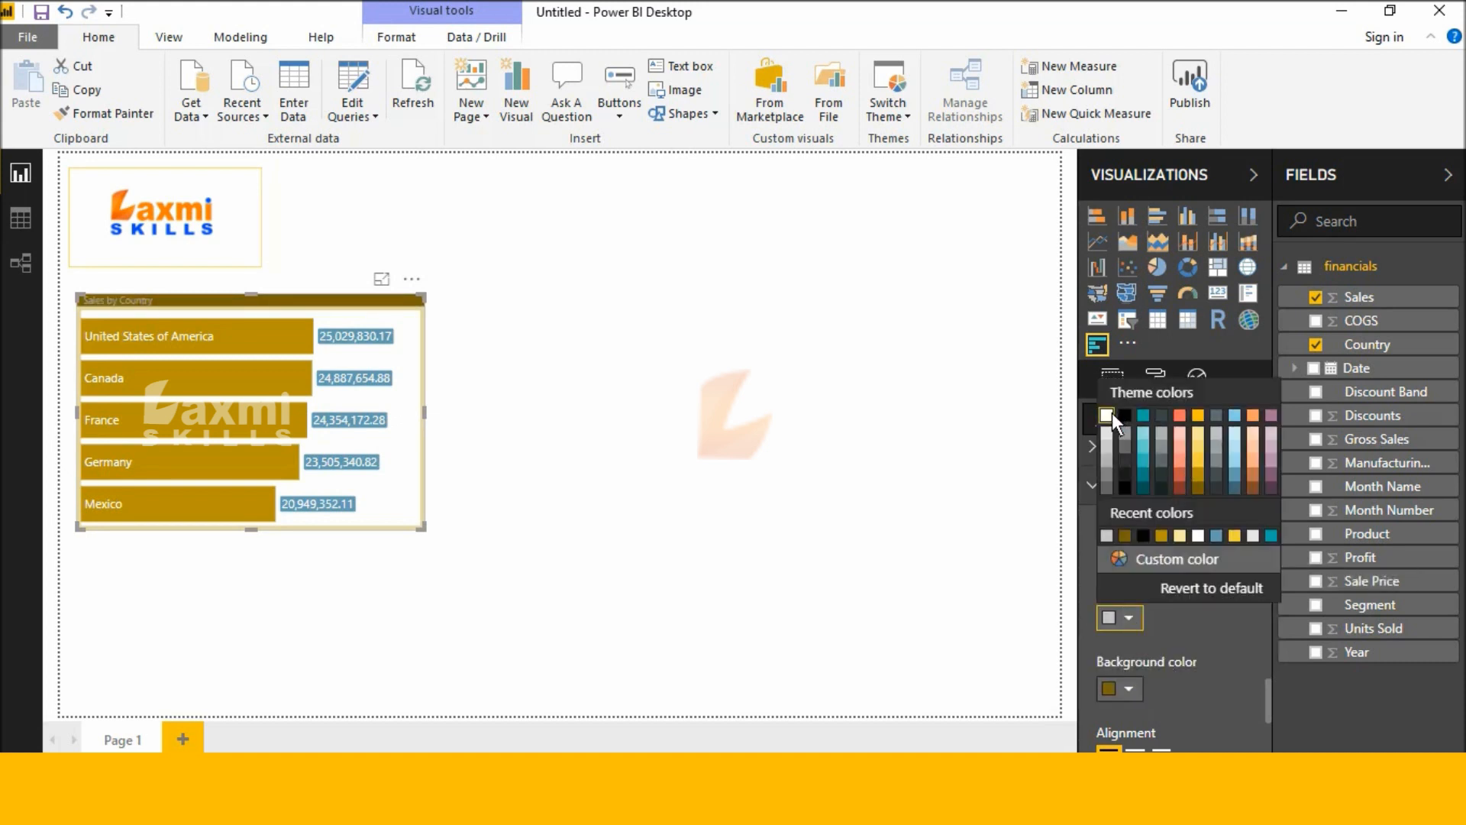
{"action": "left_click", "coordinate": [1110, 414]}
{"action": "scroll", "coordinate": [1152, 549], "scroll_direction": "down", "scroll_amount": 4}
{"action": "left_click", "coordinate": [1135, 543]}
- Set the text size of the Sales by Country title to 20
{"action": "left_click", "coordinate": [1156, 606]}
{"action": "left_click", "coordinate": [1156, 606]}
{"action": "left_click", "coordinate": [1156, 606]}
{"action": "left_click", "coordinate": [1156, 606]}
{"action": "left_click", "coordinate": [1156, 606]}
{"action": "left_click", "coordinate": [1156, 605]}
{"action": "left_click", "coordinate": [1156, 605]}
{"action": "left_click", "coordinate": [1157, 606]}
{"action": "left_click", "coordinate": [1156, 606]}
{"action": "left_click", "coordinate": [1156, 606]}
{"action": "left_click", "coordinate": [1156, 606]}
{"action": "left_click", "coordinate": [1156, 606]}
{"action": "scroll", "coordinate": [1189, 648], "scroll_direction": "down", "scroll_amount": 1}
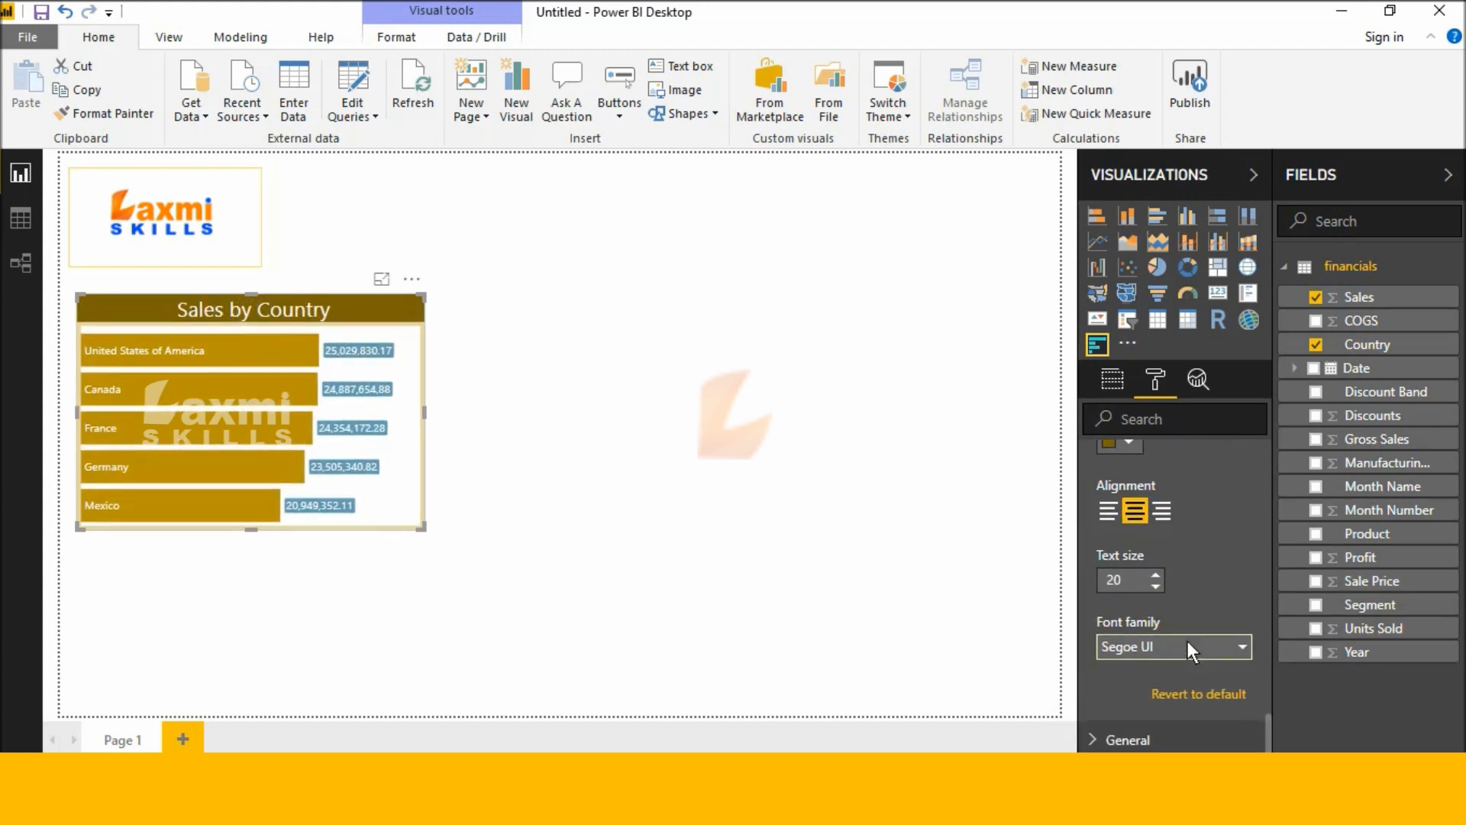
- Enlarge the Sales by Country chart in both width and height from its lower corner
{"action": "left_click", "coordinate": [742, 503]}
{"action": "left_click", "coordinate": [405, 501]}
{"action": "left_click_drag", "start_coordinate": [422, 527], "coordinate": [485, 581]}
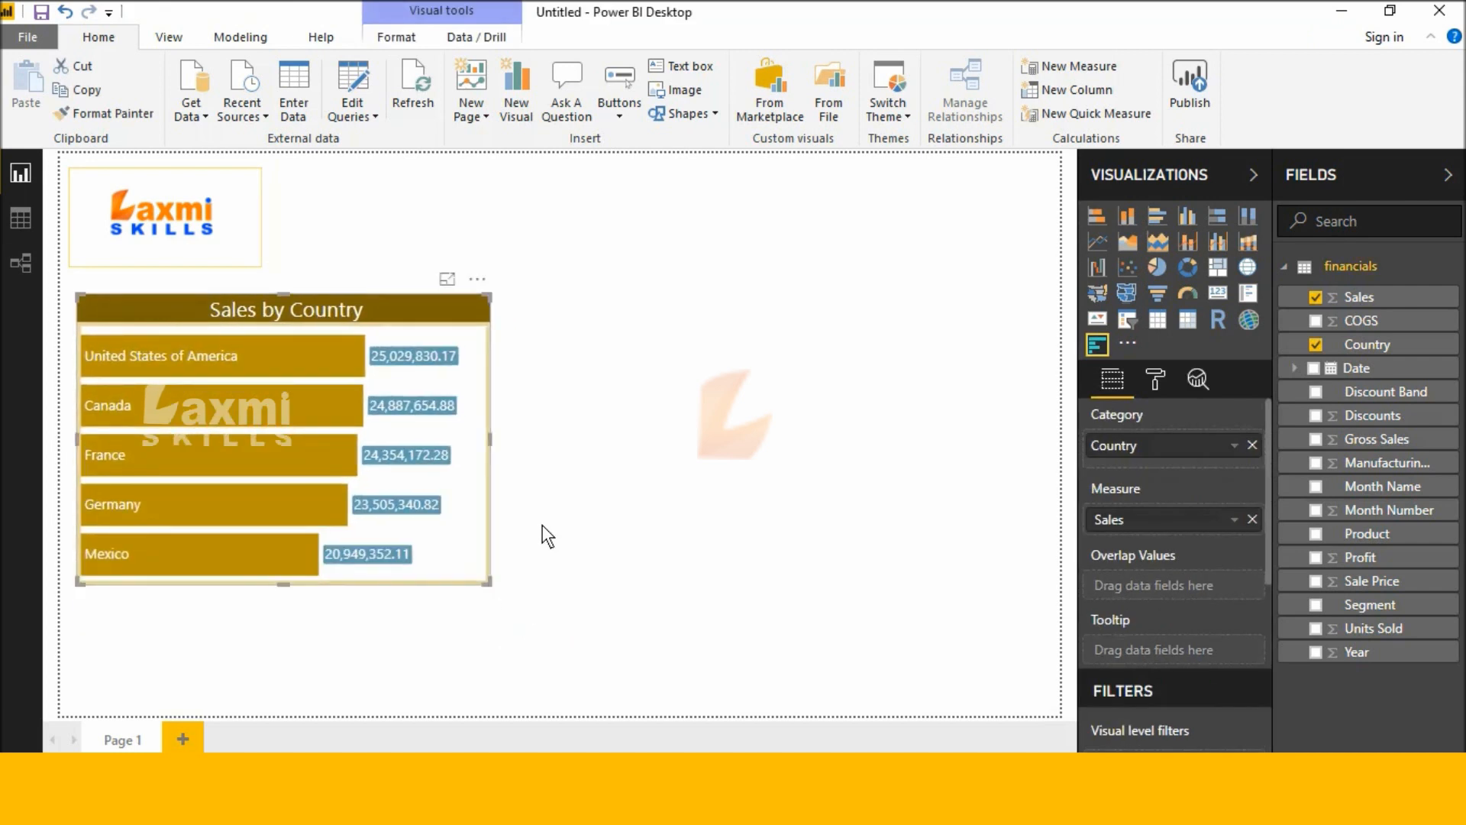
- Add a line chart below the bar chart with Product on the axis and Profit and Sale Price as values
{"action": "left_click", "coordinate": [564, 461]}
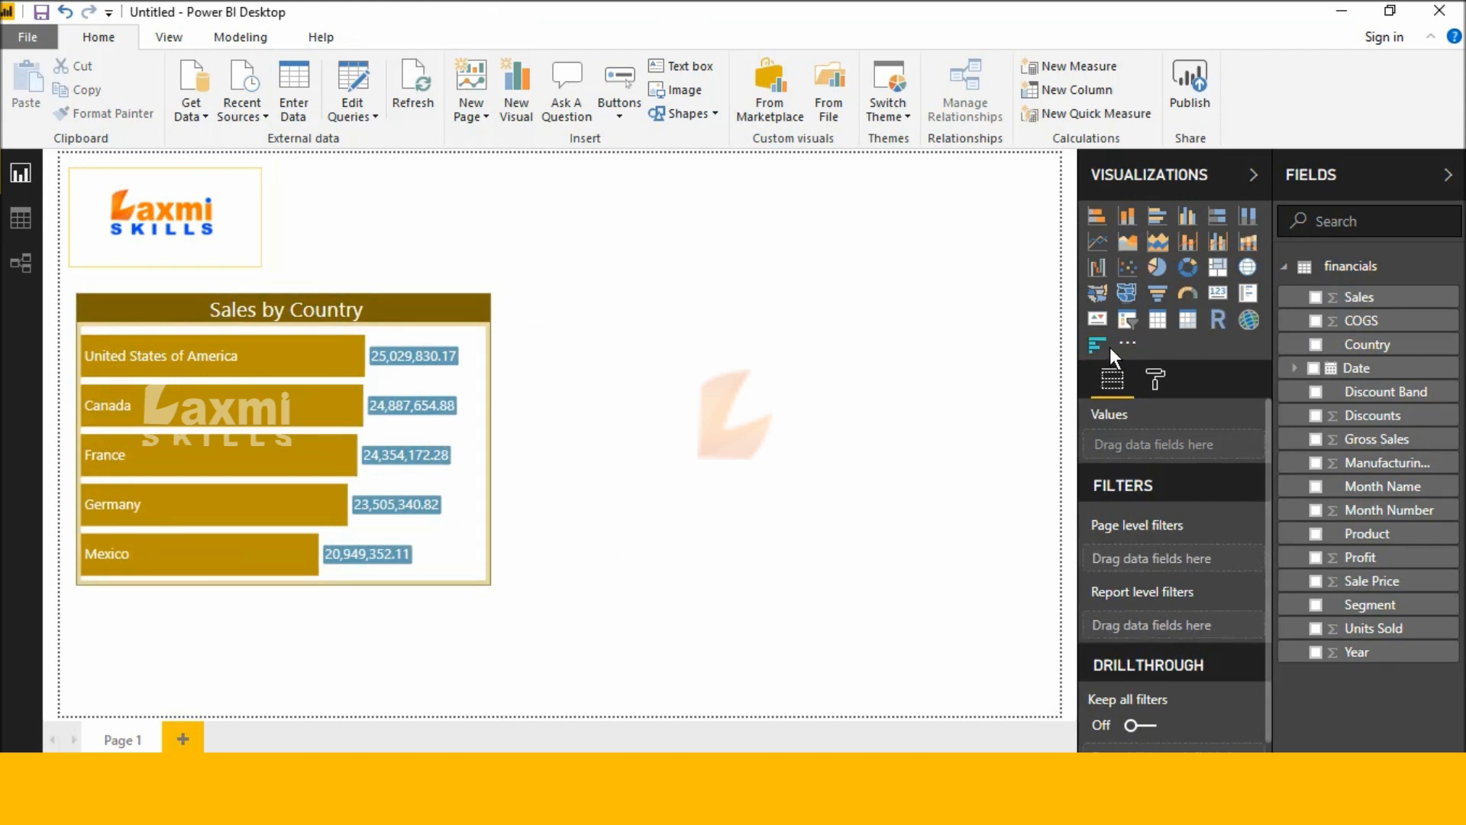
{"action": "left_click", "coordinate": [1098, 243]}
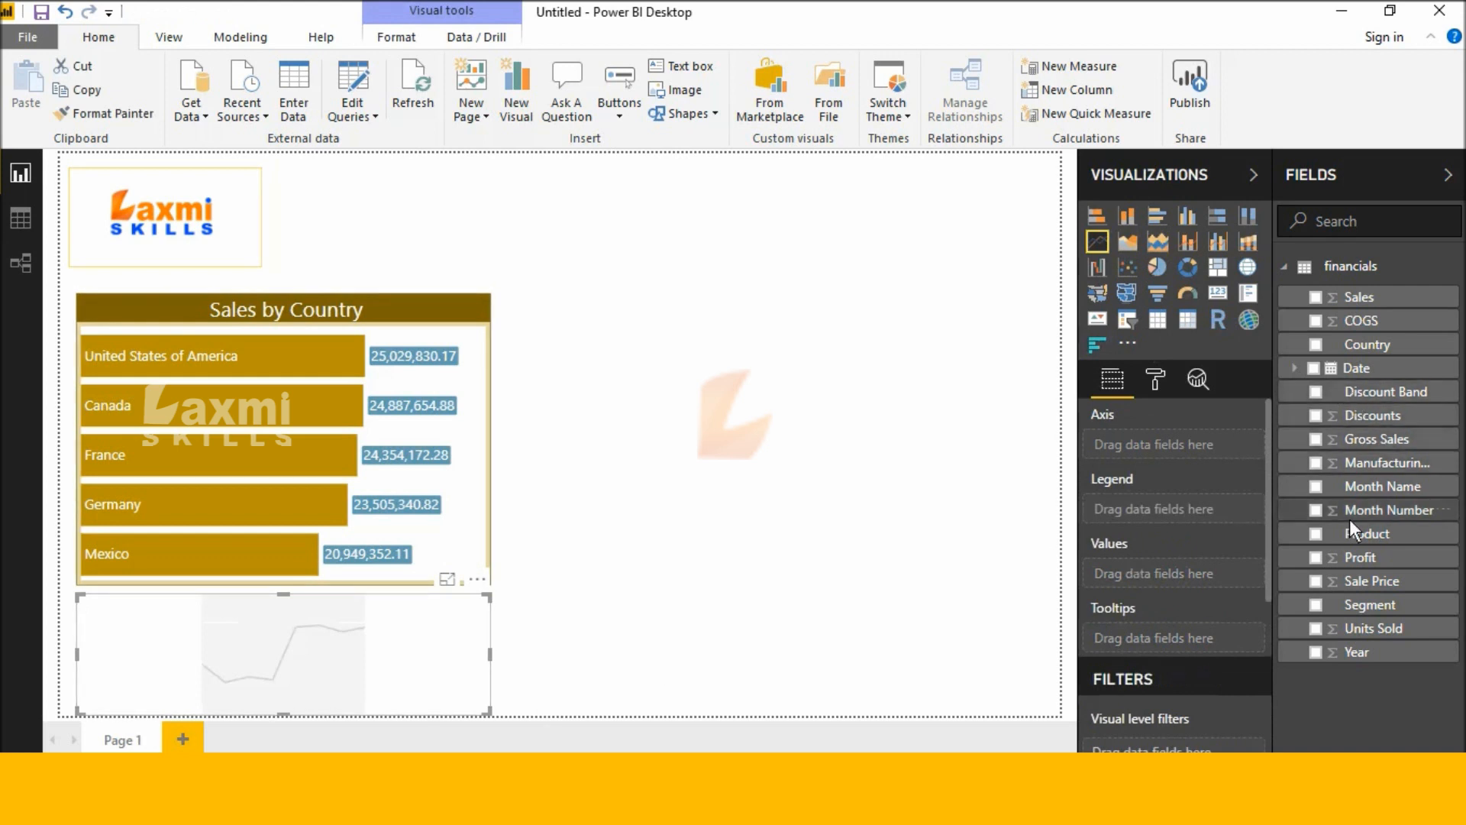
{"action": "left_click_drag", "start_coordinate": [1358, 533], "coordinate": [343, 640]}
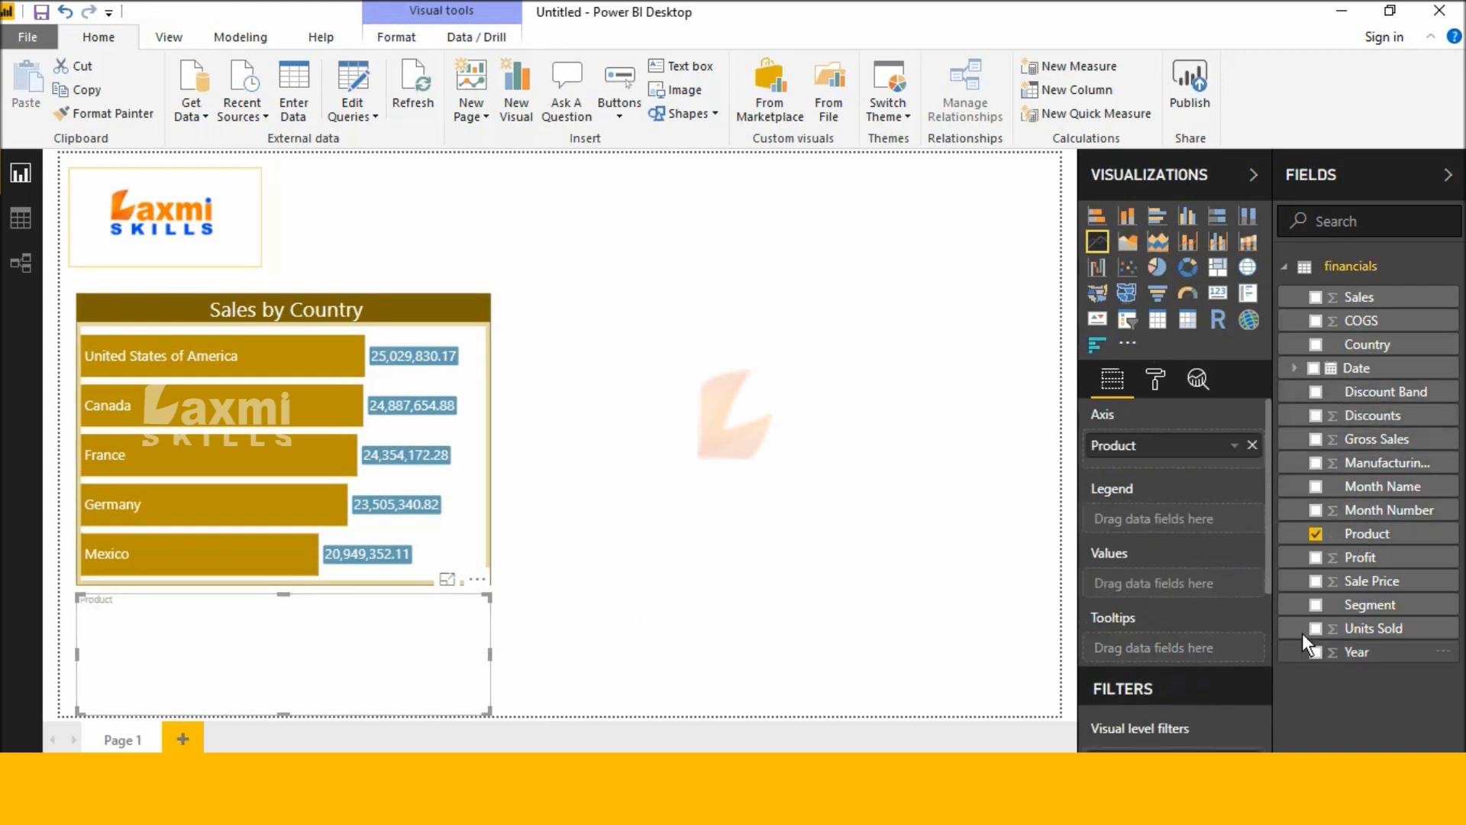
{"action": "left_click_drag", "start_coordinate": [1363, 561], "coordinate": [1218, 592]}
{"action": "mouse_move", "coordinate": [950, 620]}
{"action": "left_mouse_down"}
{"action": "mouse_move", "coordinate": [123, 640]}
{"action": "mouse_move", "coordinate": [284, 668]}
{"action": "left_mouse_up"}
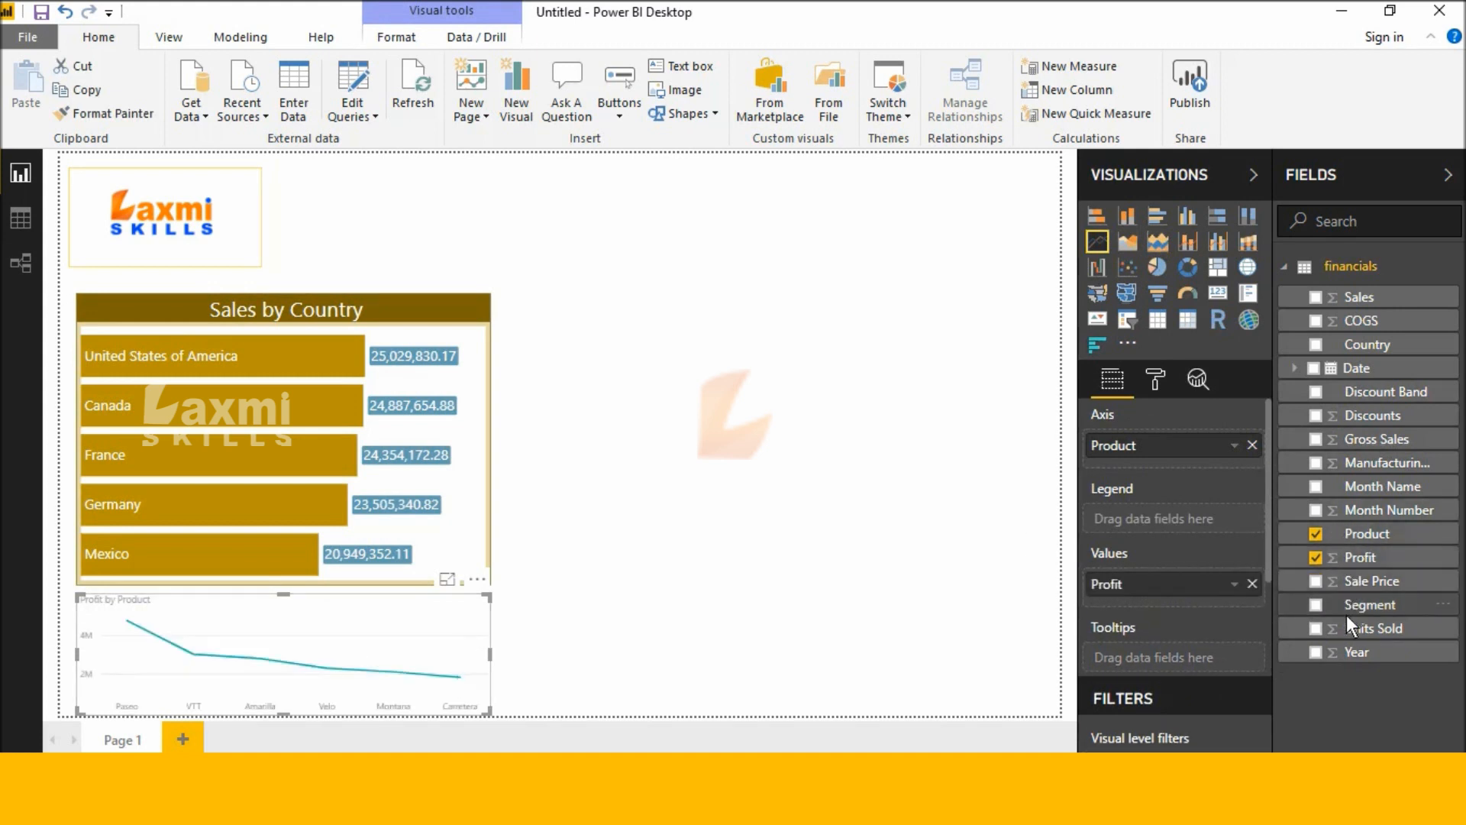
{"action": "left_click_drag", "start_coordinate": [1368, 585], "coordinate": [321, 645]}
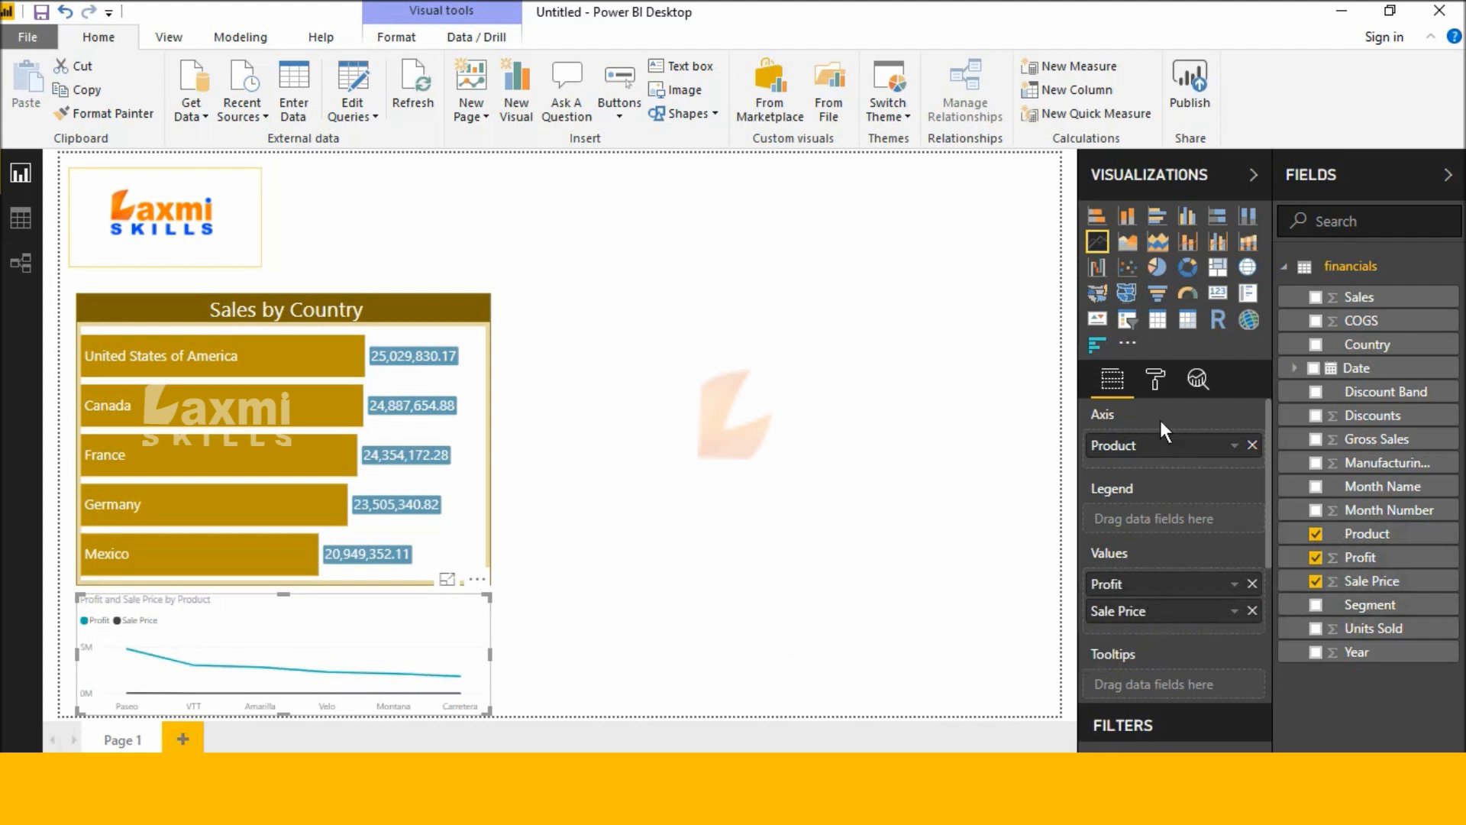
- Turn on the line chart's data labels and set their text size to 18
{"action": "left_click", "coordinate": [1156, 382]}
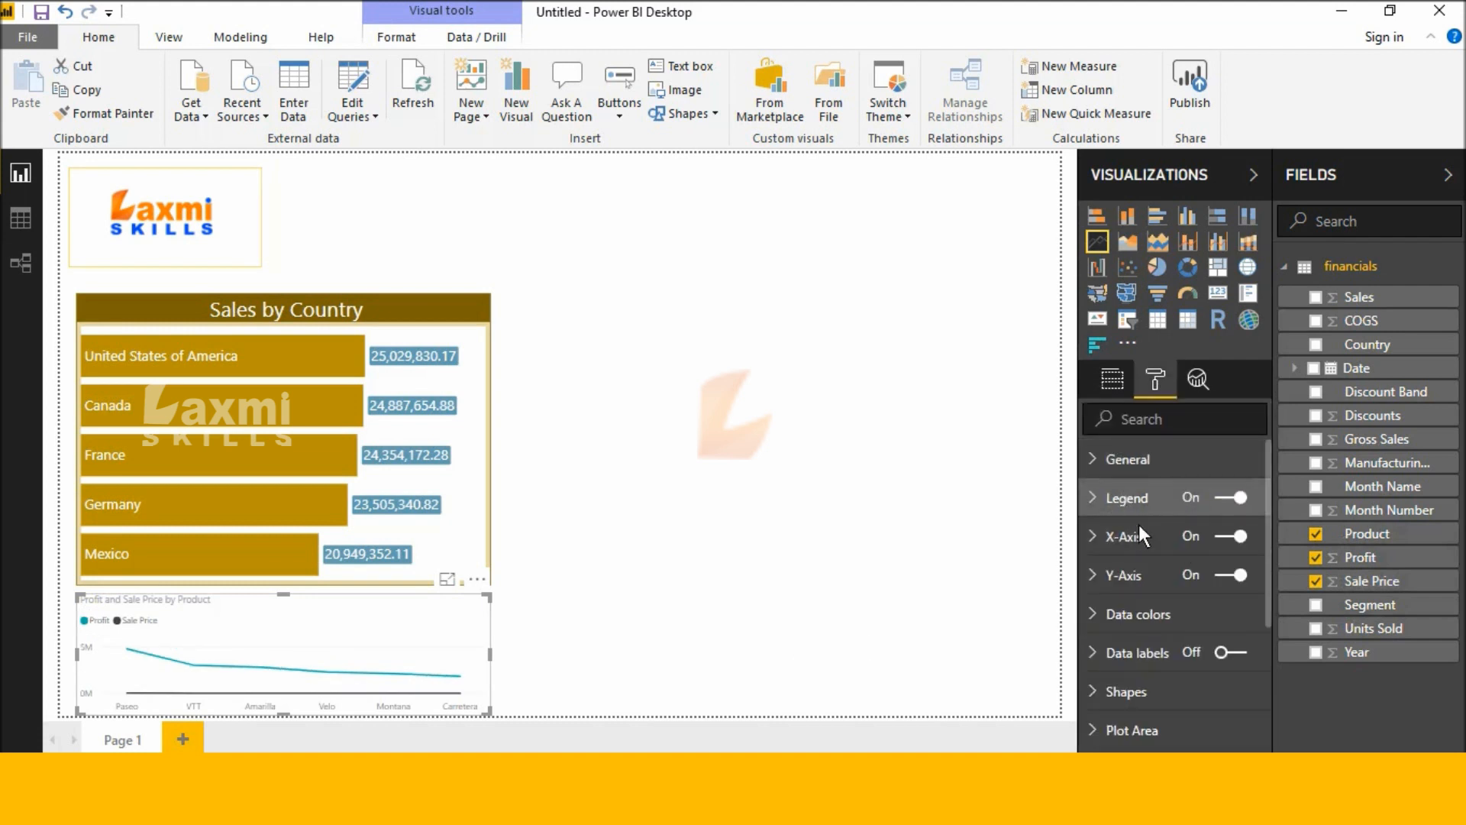
{"action": "scroll", "coordinate": [1136, 557], "scroll_direction": "down", "scroll_amount": 3}
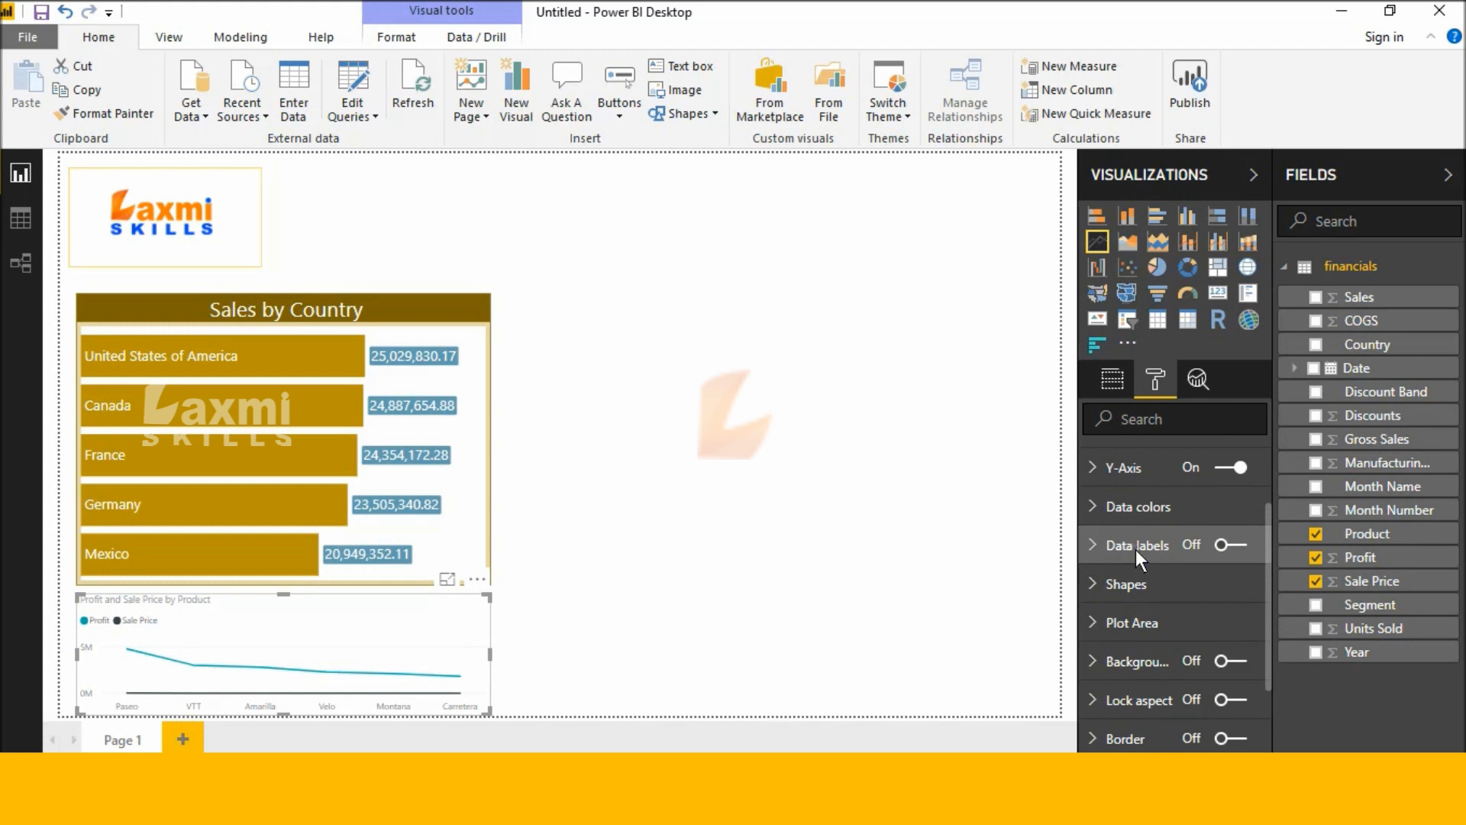
{"action": "left_click", "coordinate": [1235, 542]}
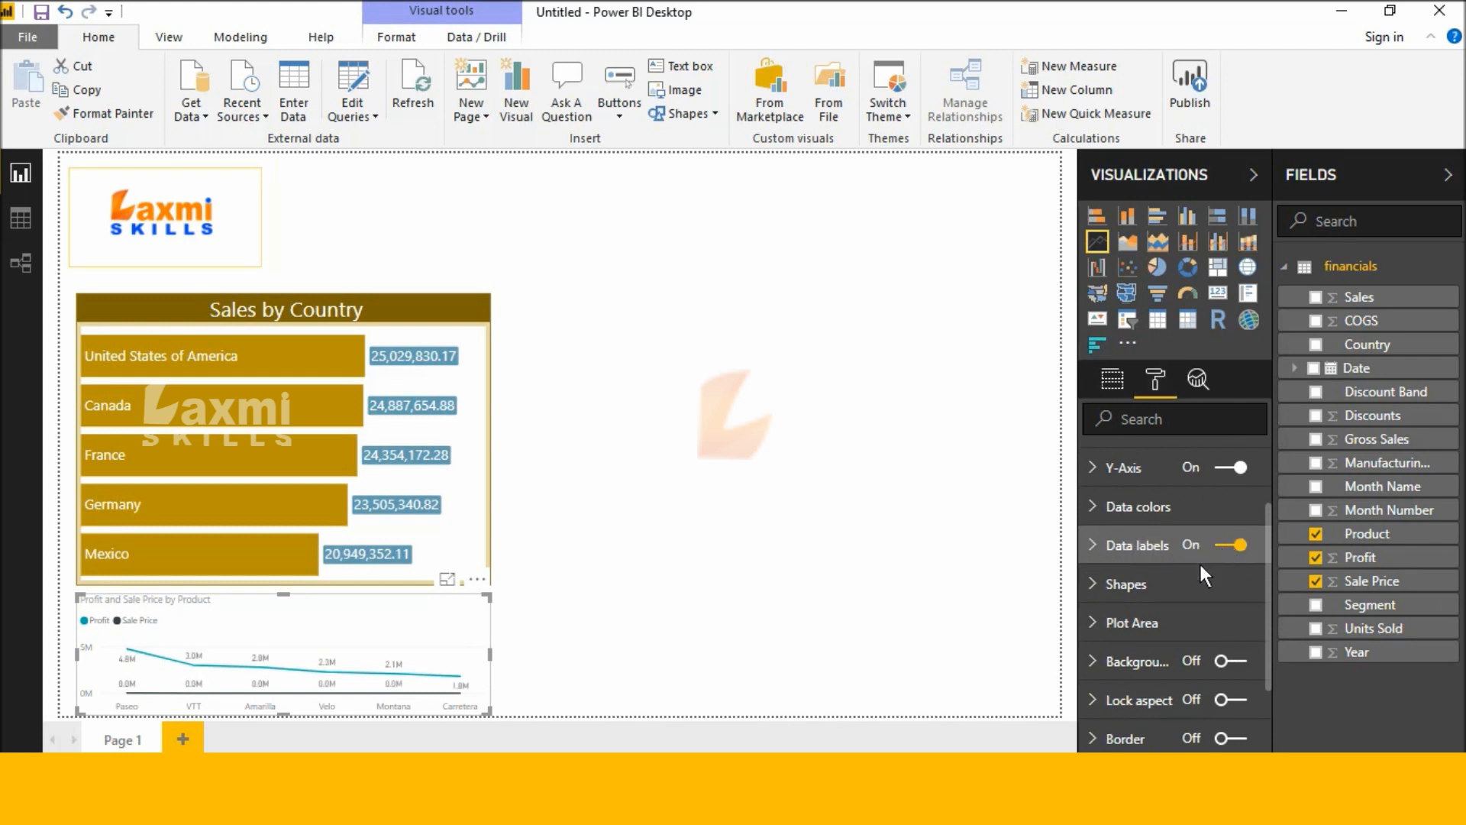
{"action": "left_click", "coordinate": [1123, 548]}
{"action": "scroll", "coordinate": [1130, 634], "scroll_direction": "down", "scroll_amount": 2}
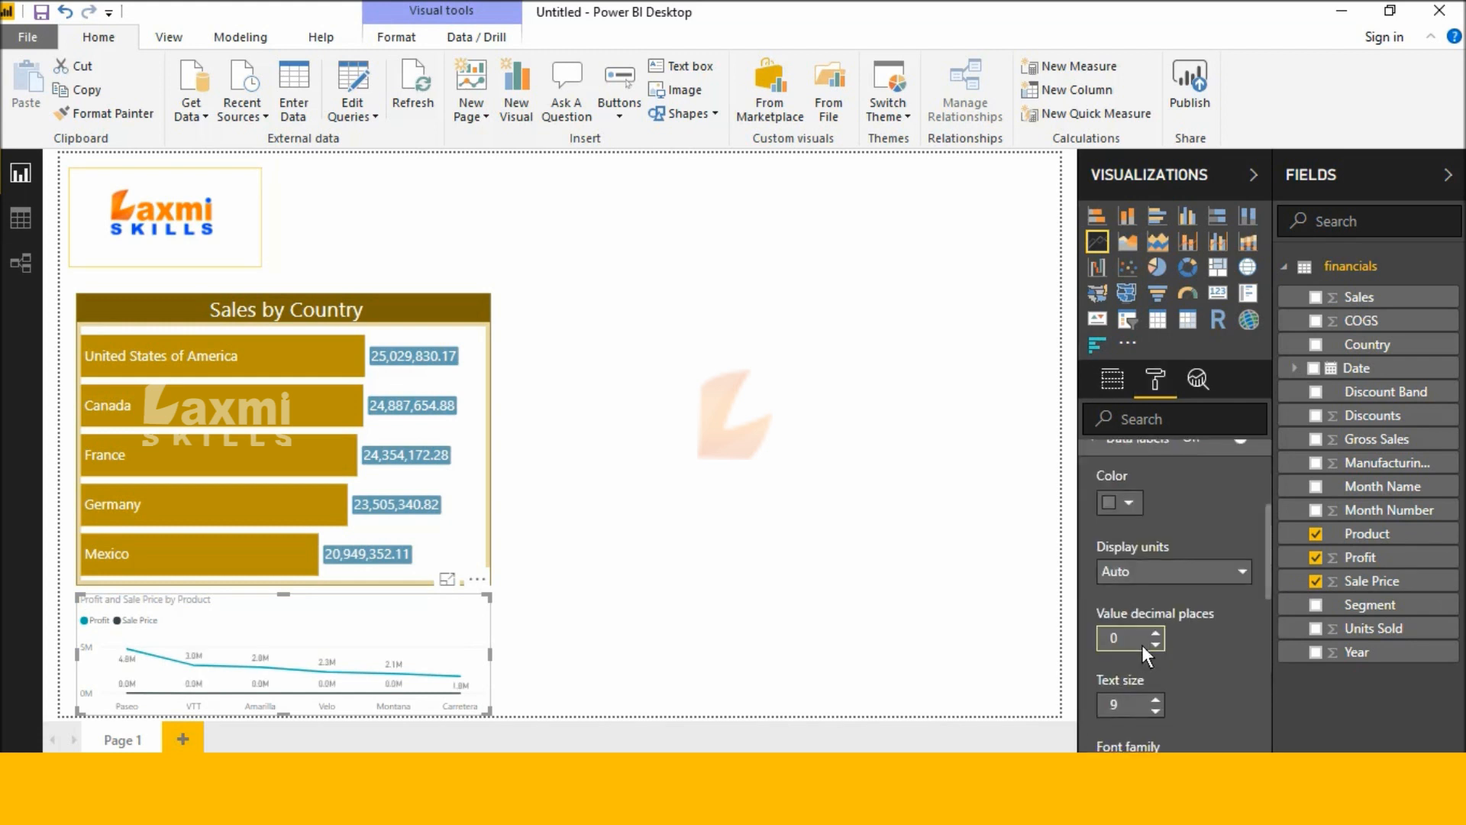
{"action": "scroll", "coordinate": [1151, 648], "scroll_direction": "down", "scroll_amount": 2}
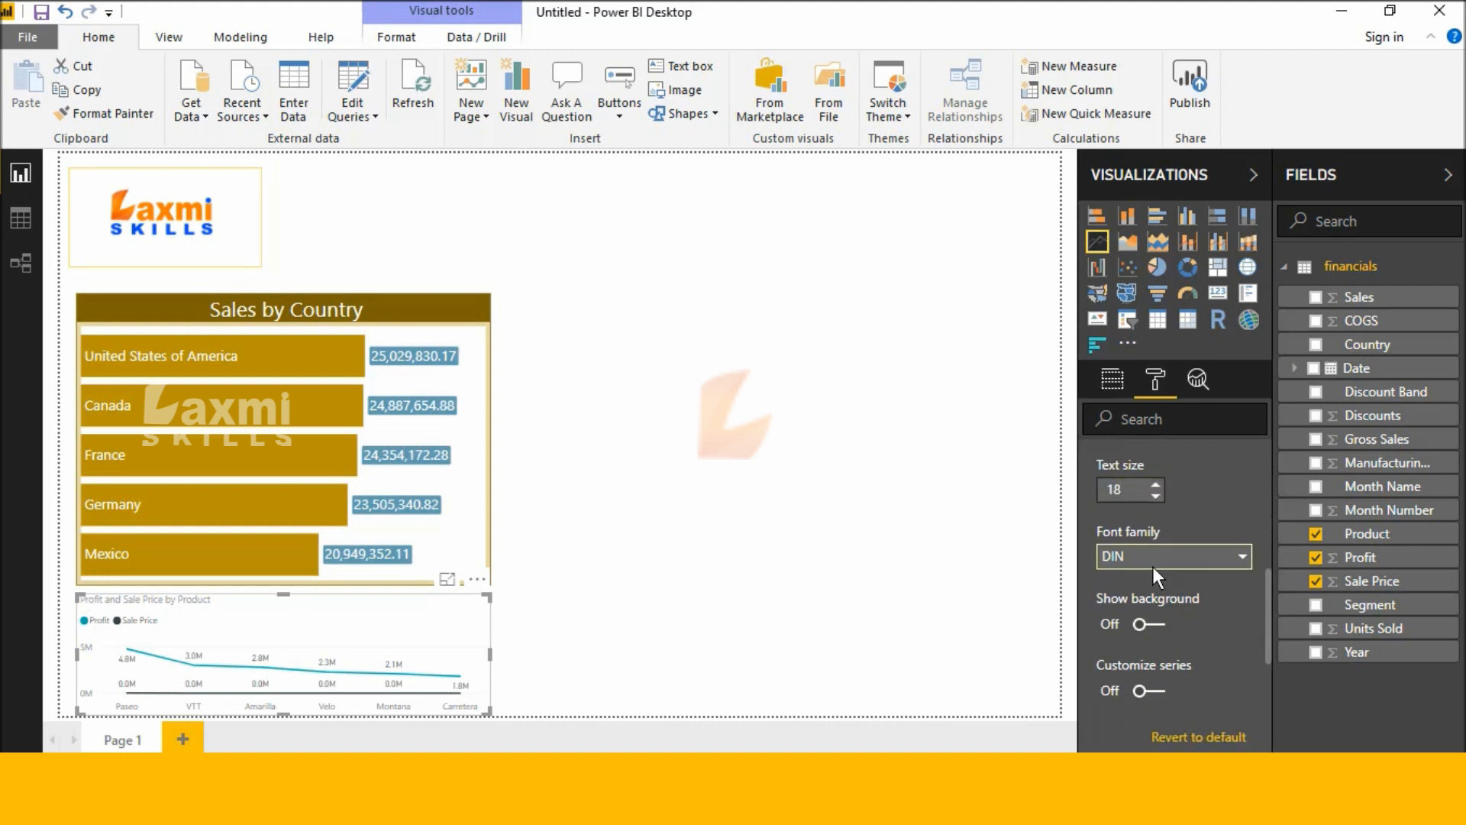
{"action": "scroll", "coordinate": [1153, 566], "scroll_direction": "down", "scroll_amount": 2}
- Give the line chart's data labels a medium blue background with 8% transparency
{"action": "scroll", "coordinate": [1147, 552], "scroll_direction": "down", "scroll_amount": 3}
{"action": "scroll", "coordinate": [1147, 552], "scroll_direction": "up", "scroll_amount": 3}
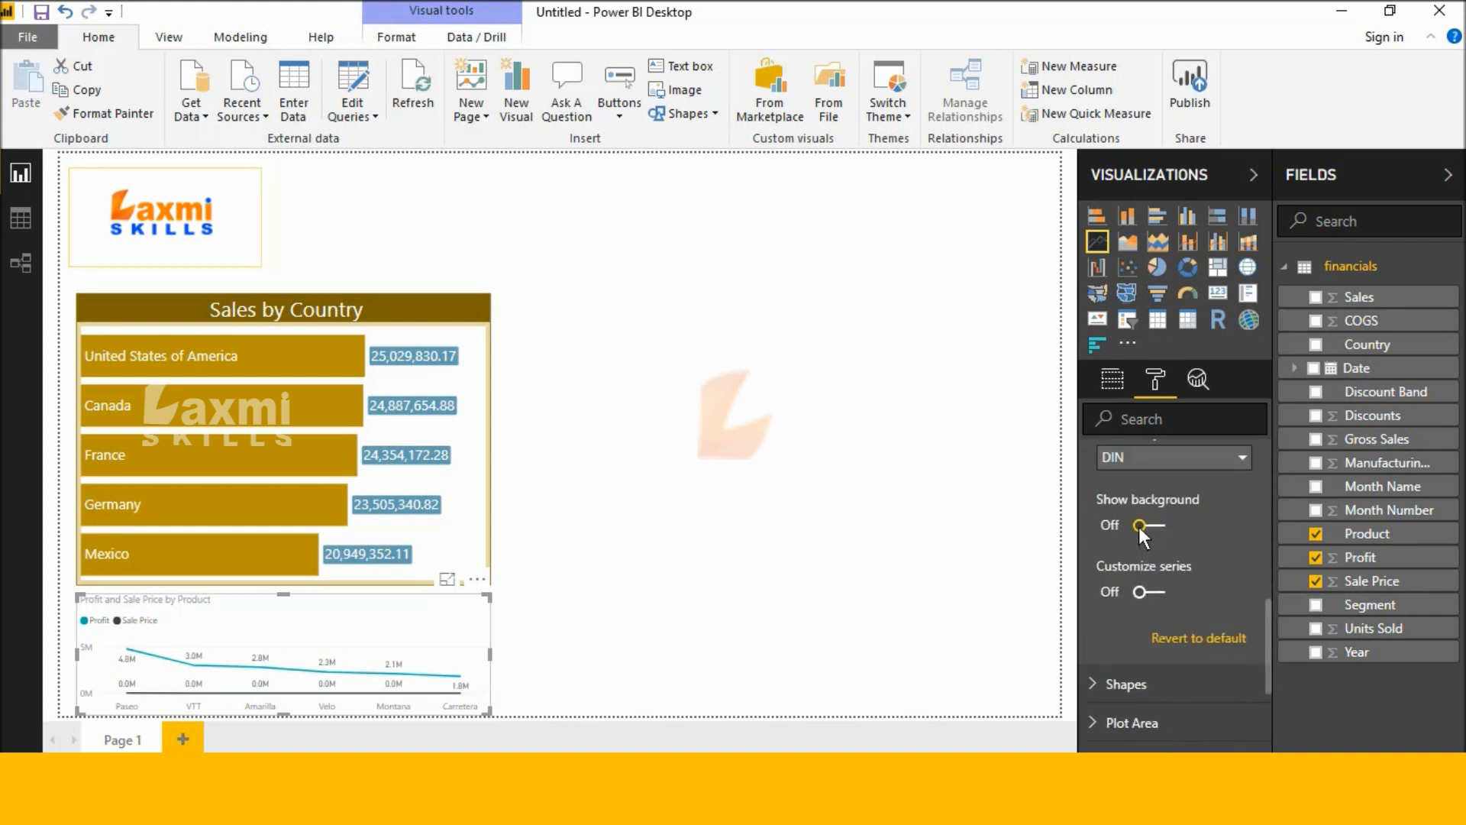
{"action": "left_click", "coordinate": [1139, 526]}
{"action": "left_click", "coordinate": [1136, 590]}
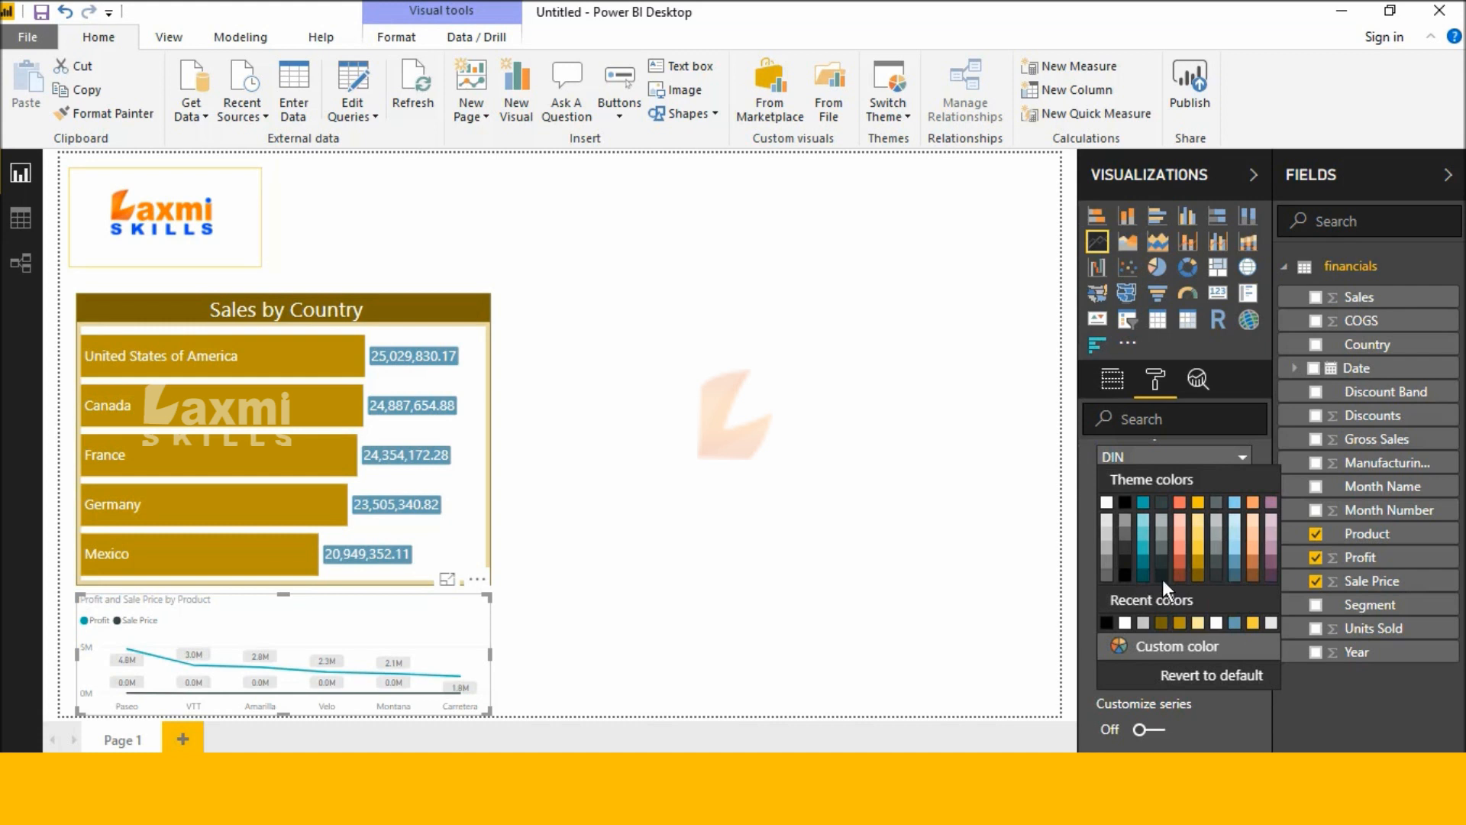
{"action": "left_click", "coordinate": [1235, 562]}
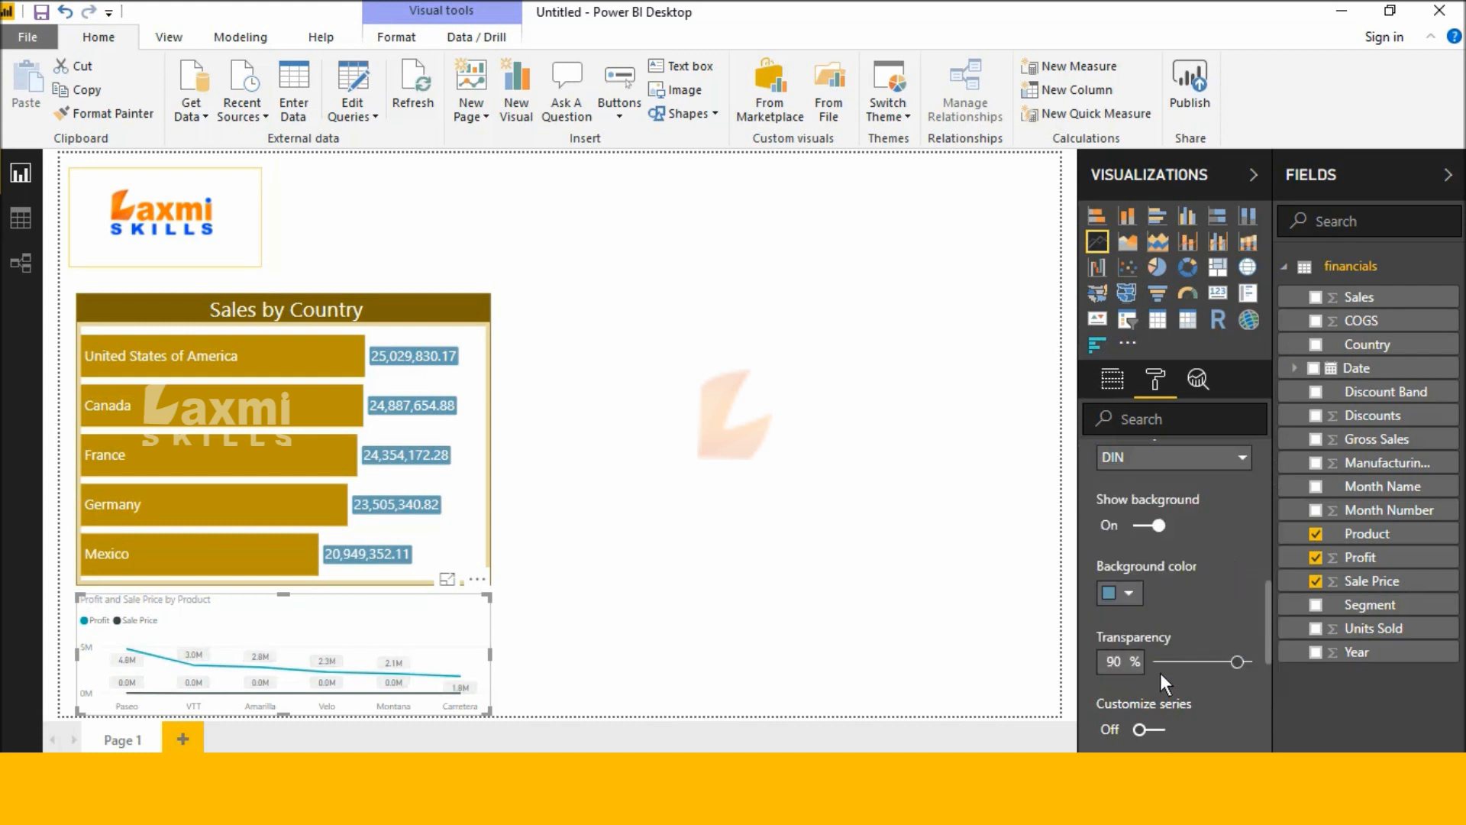
{"action": "left_click_drag", "start_coordinate": [1239, 664], "coordinate": [1167, 663]}
- Color the line chart's data label text white
{"action": "scroll", "coordinate": [1167, 663], "scroll_direction": "up", "scroll_amount": 3}
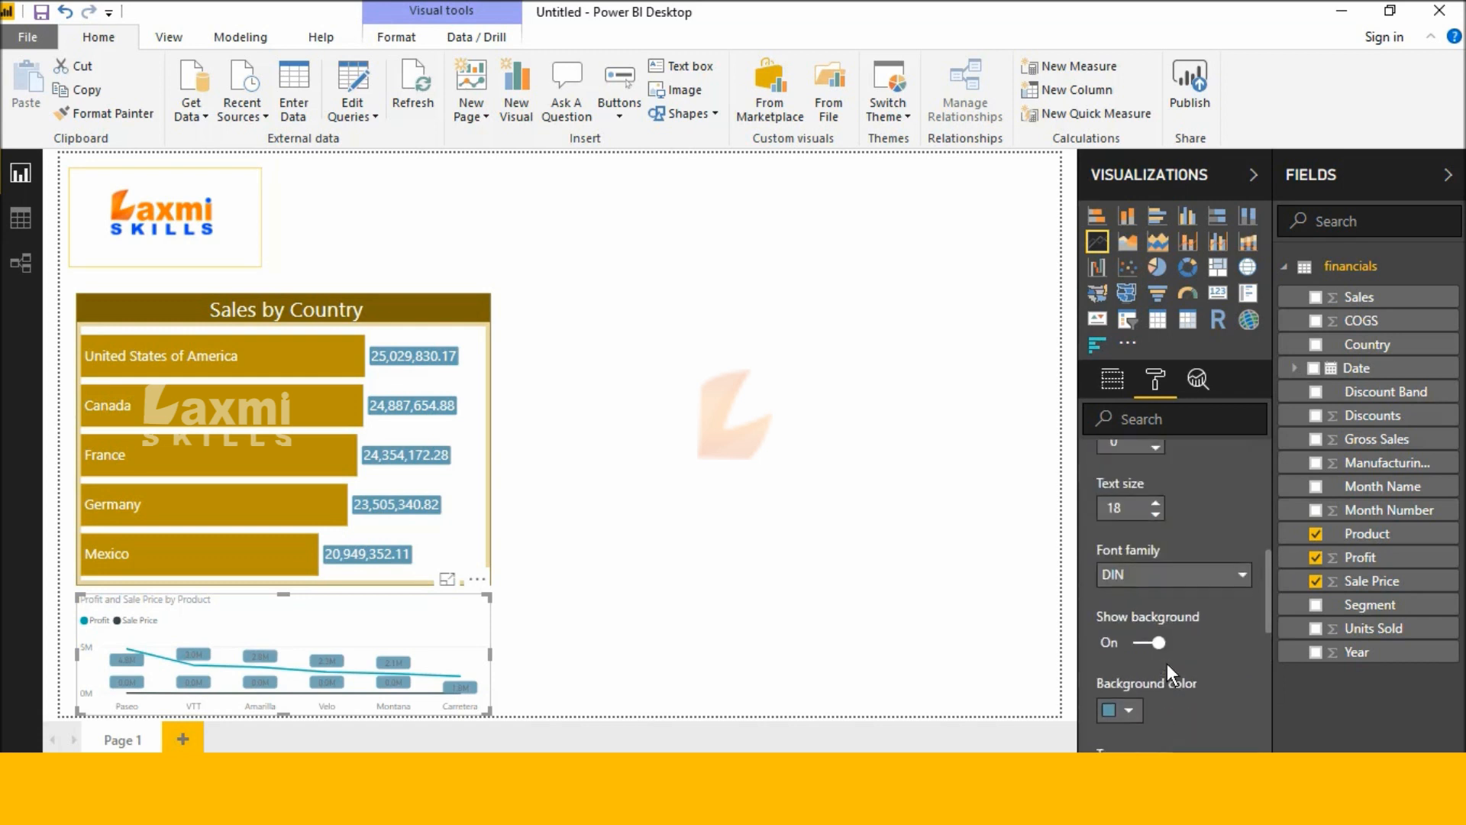
{"action": "scroll", "coordinate": [1161, 662], "scroll_direction": "up", "scroll_amount": 2}
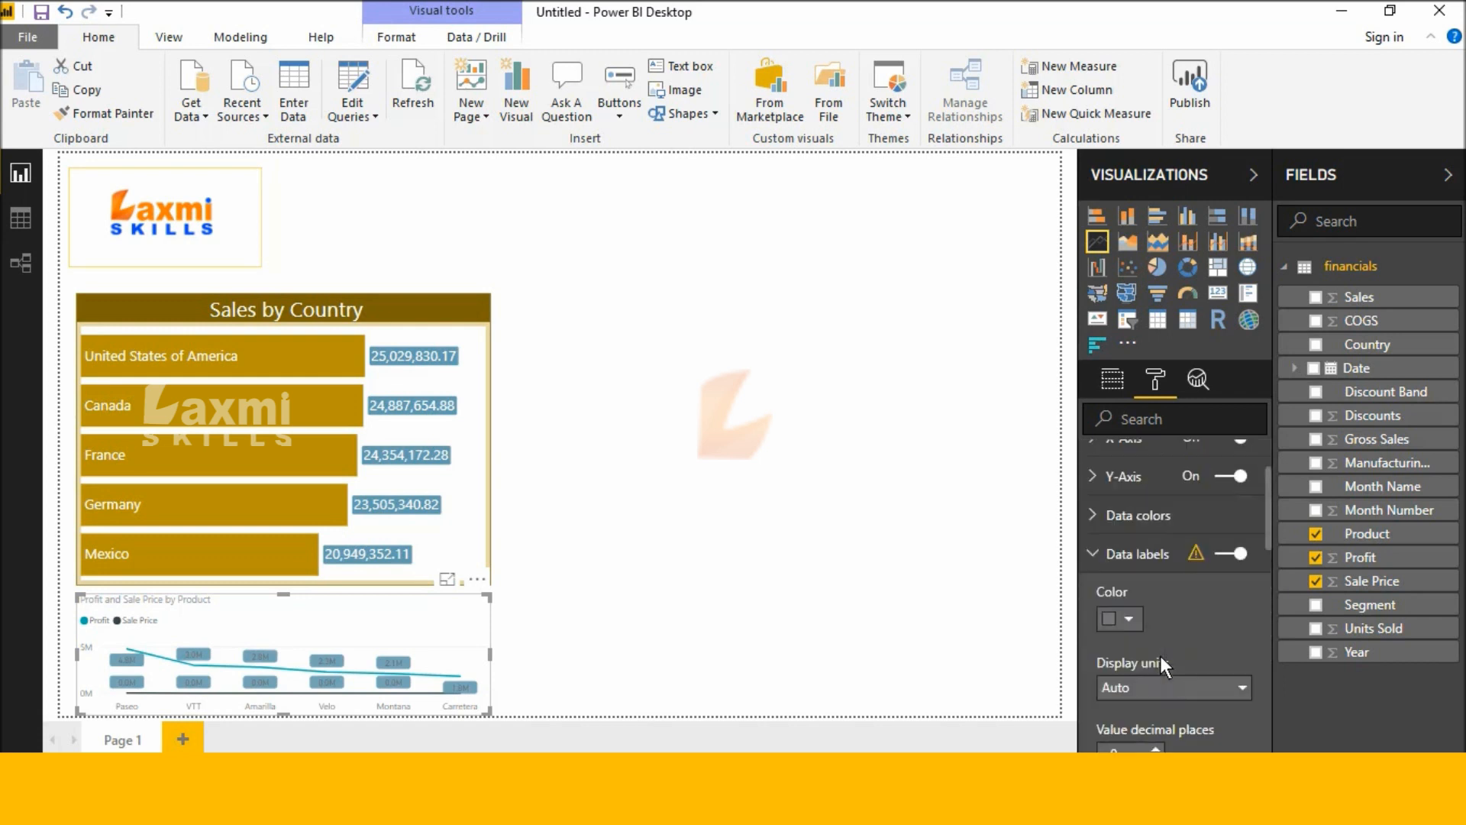
{"action": "left_click", "coordinate": [1135, 618]}
{"action": "left_click", "coordinate": [1167, 534]}
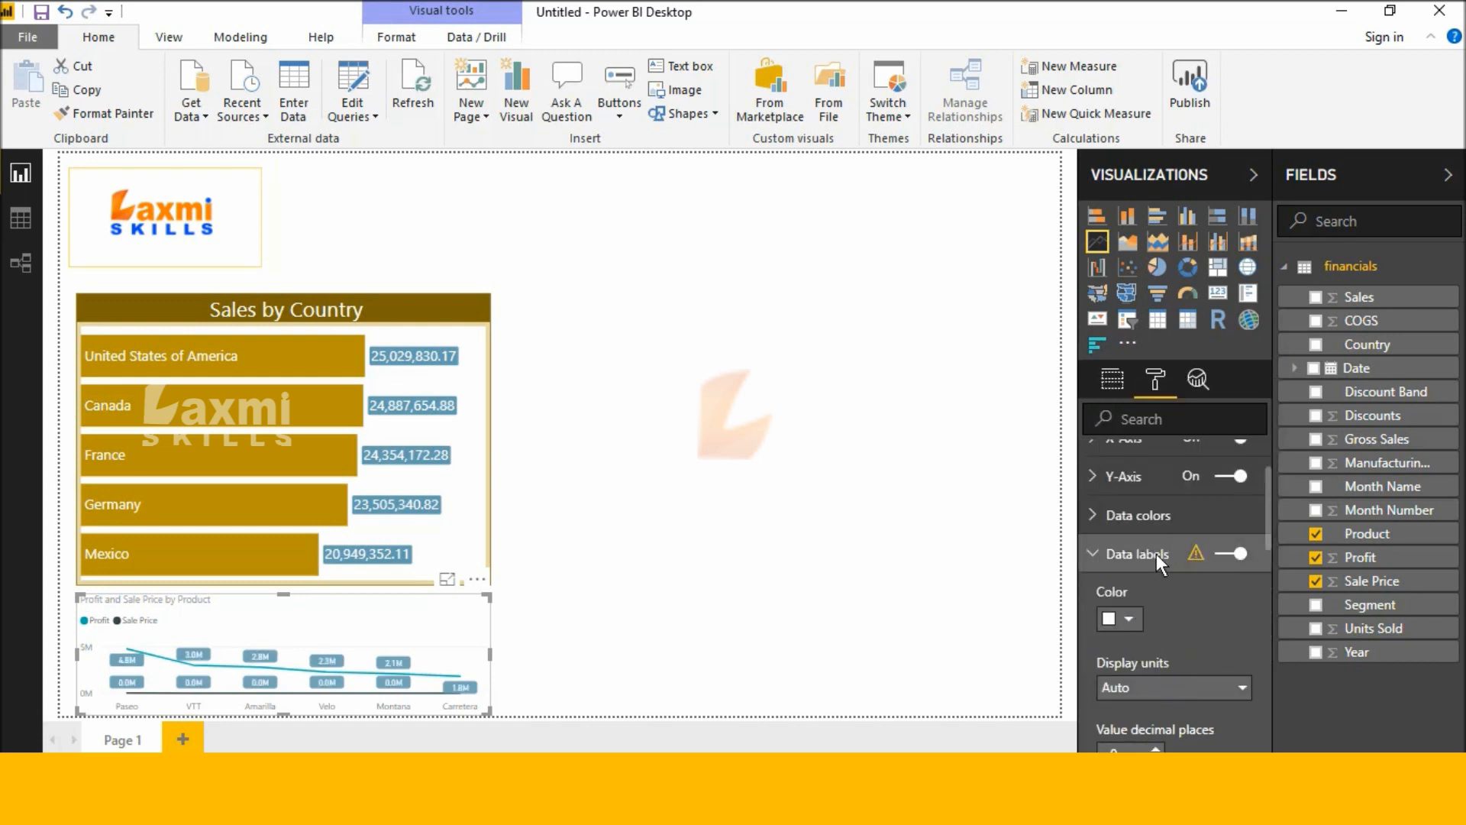
- Set the line chart's stroke width to 3
{"action": "scroll", "coordinate": [1157, 553], "scroll_direction": "down", "scroll_amount": 6}
{"action": "scroll", "coordinate": [1159, 616], "scroll_direction": "down", "scroll_amount": 4}
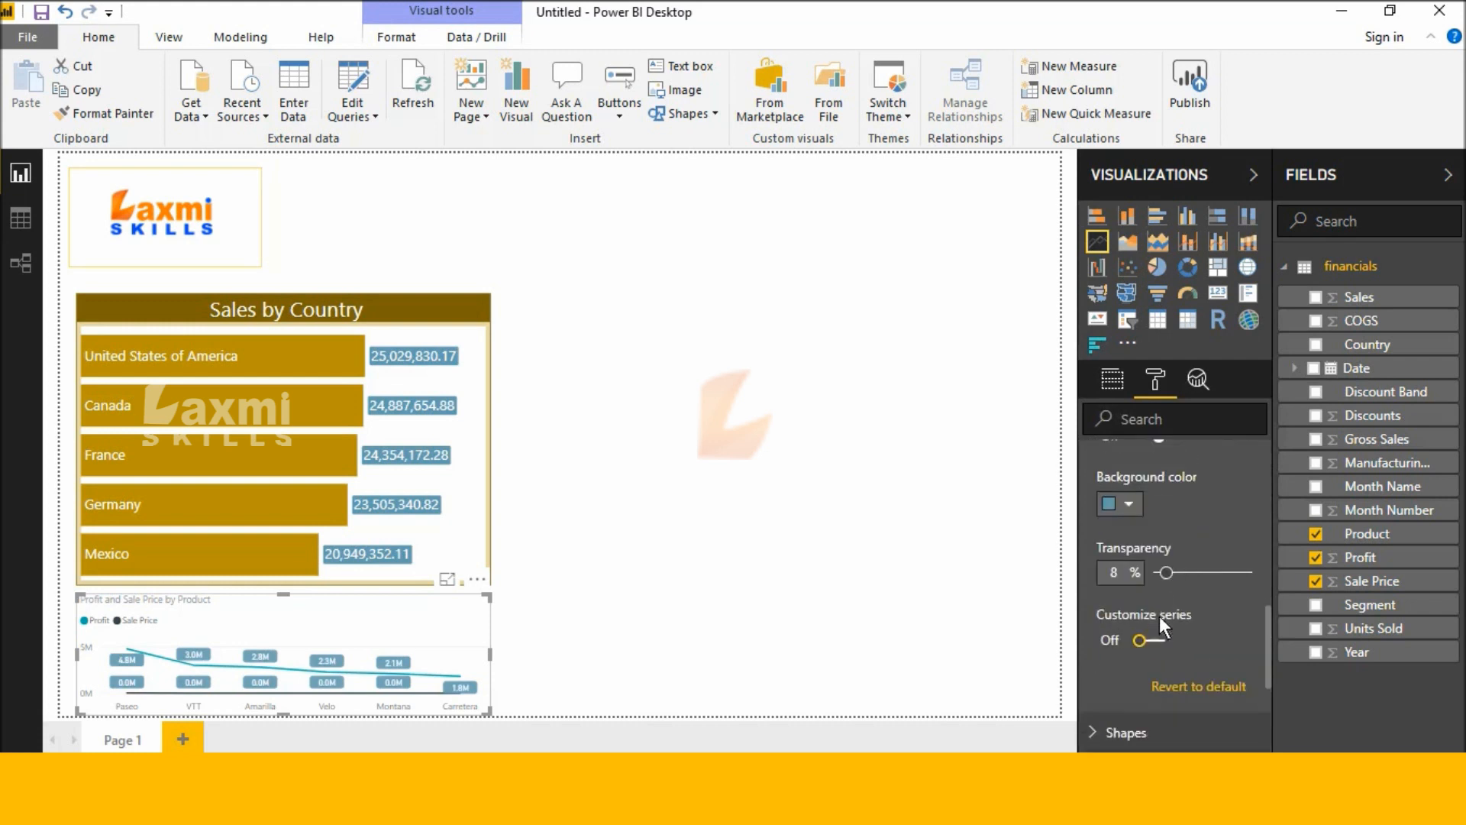
{"action": "left_click", "coordinate": [1155, 622]}
{"action": "scroll", "coordinate": [1155, 621], "scroll_direction": "down", "scroll_amount": 3}
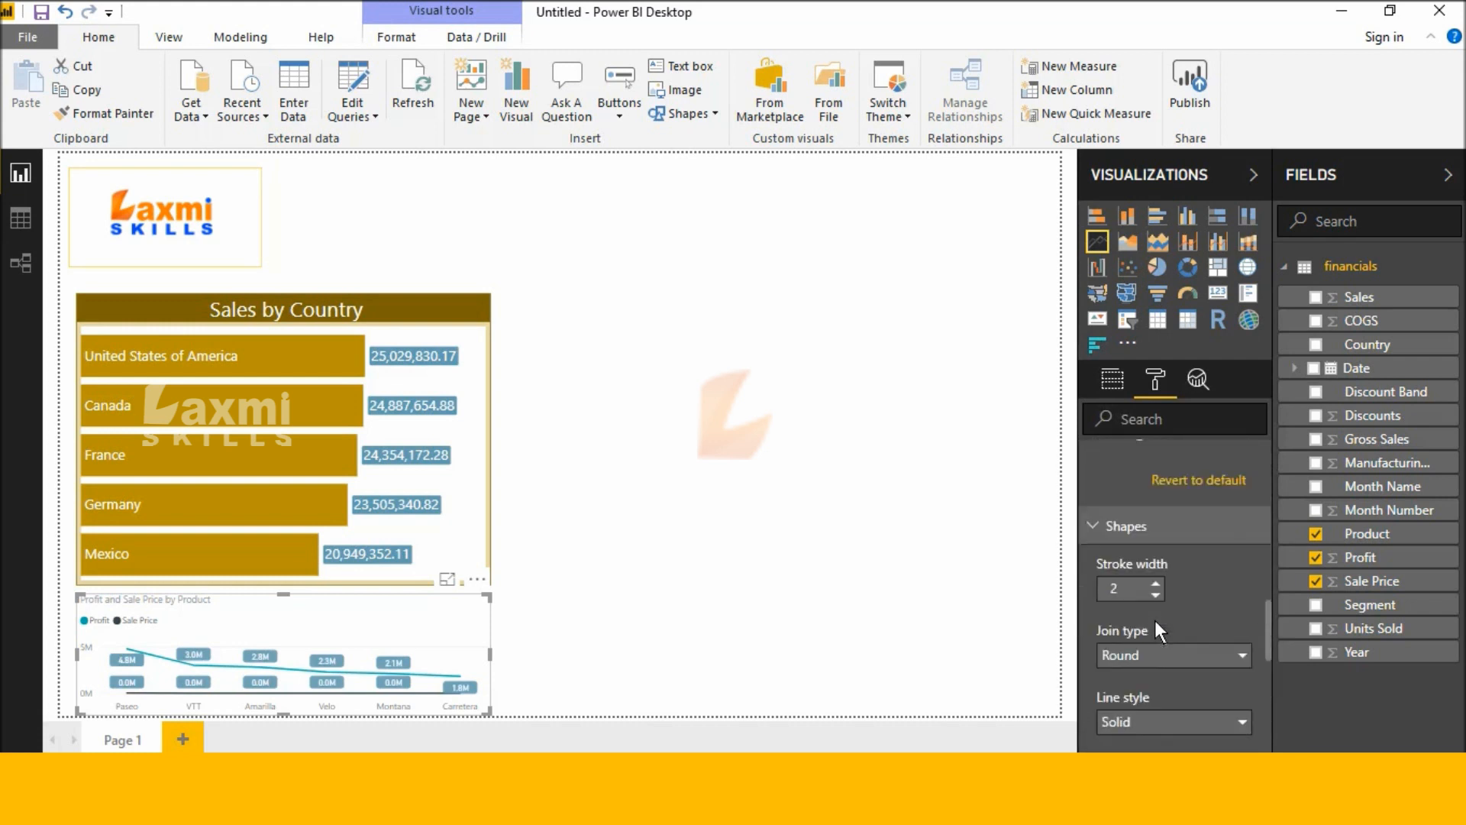
{"action": "left_click", "coordinate": [1157, 557]}
{"action": "left_click", "coordinate": [1156, 557]}
{"action": "scroll", "coordinate": [1161, 582], "scroll_direction": "down", "scroll_amount": 3}
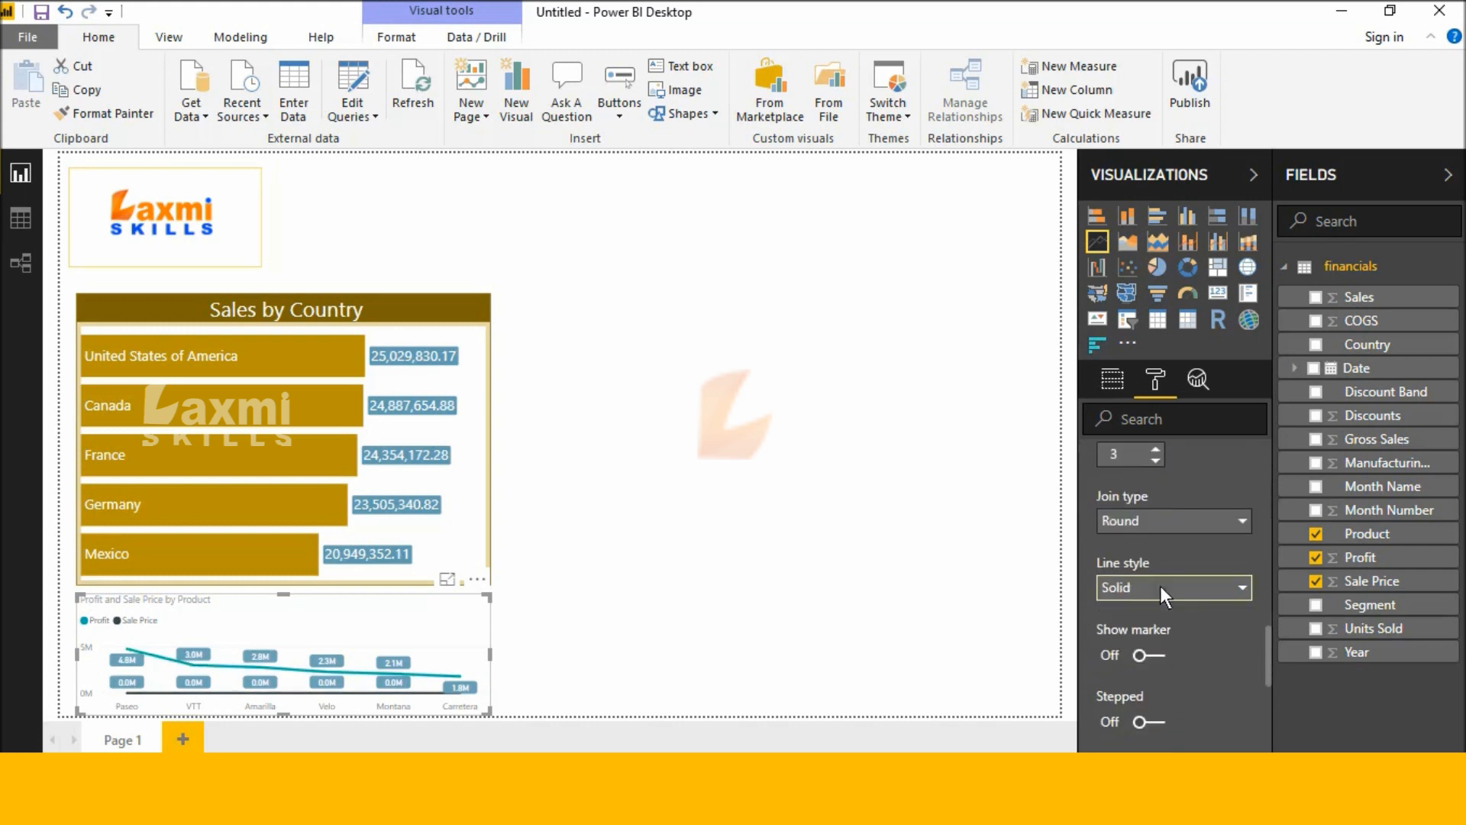
- Set the line chart's join type to Miter and its line style to Dashed
{"action": "left_click", "coordinate": [1198, 519]}
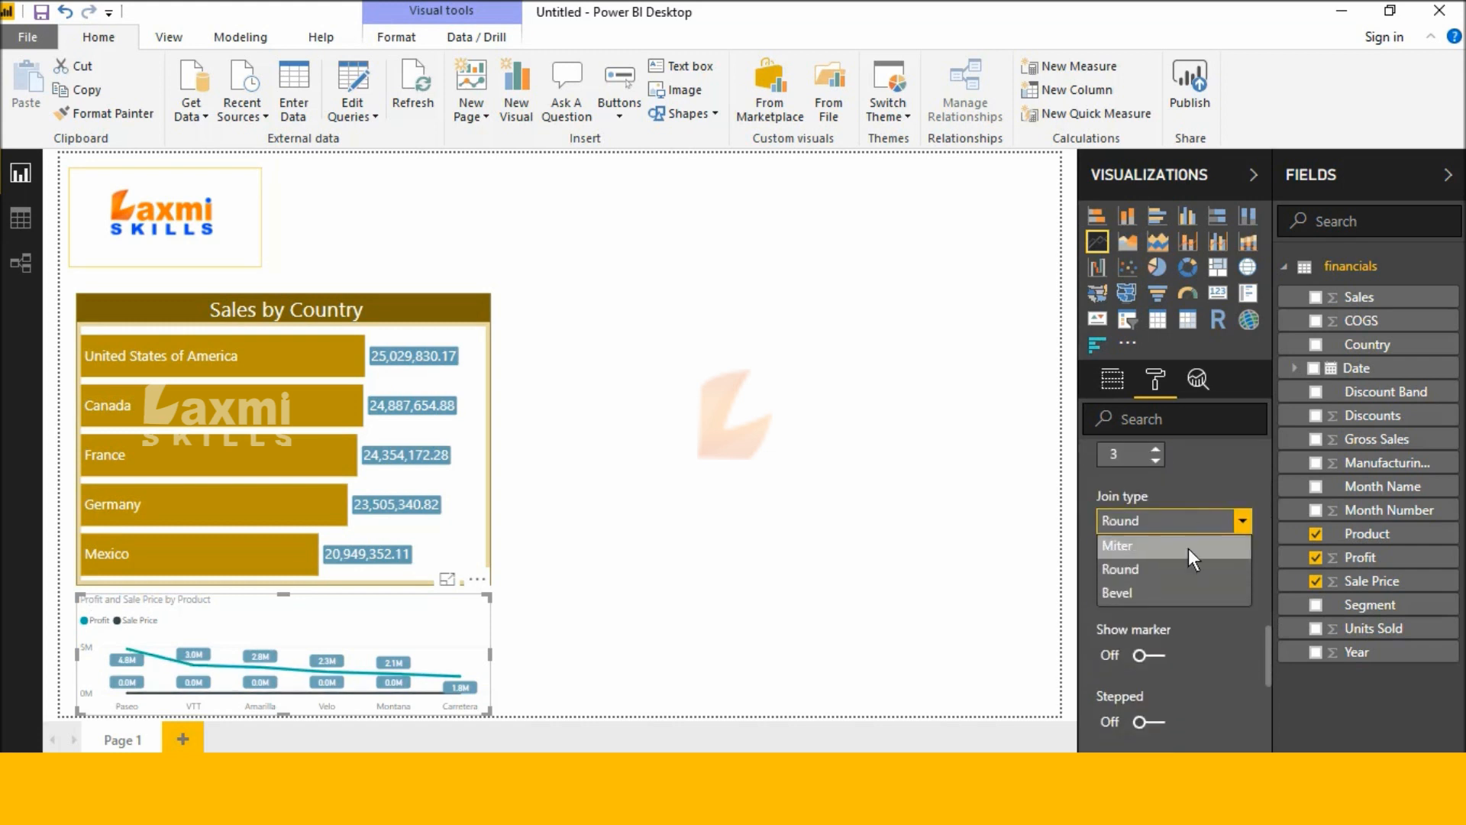
{"action": "left_click", "coordinate": [1181, 547]}
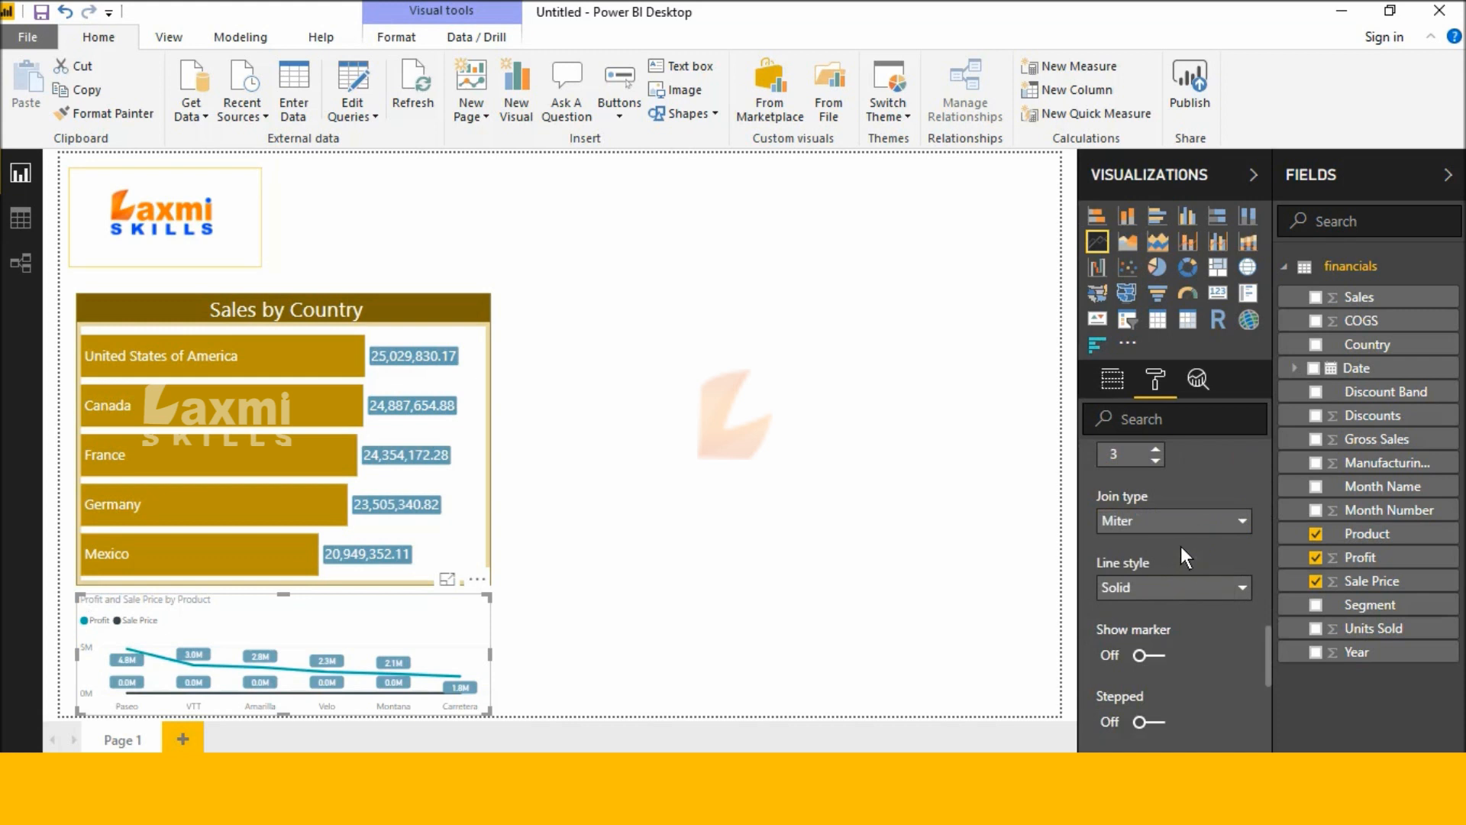
{"action": "left_click", "coordinate": [1190, 591]}
{"action": "left_click", "coordinate": [1176, 619]}
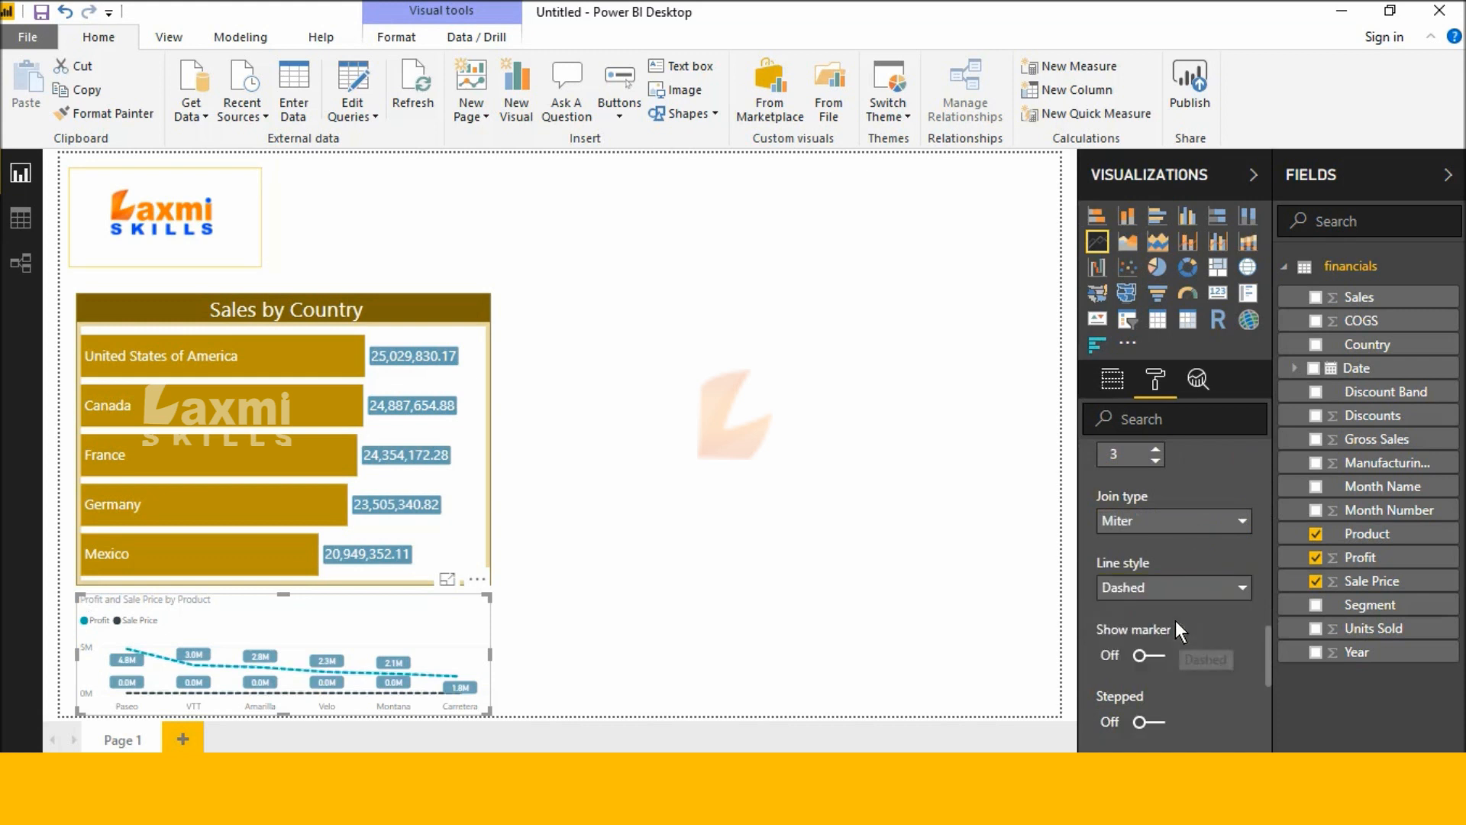
{"action": "scroll", "coordinate": [1176, 620], "scroll_direction": "down", "scroll_amount": 5}
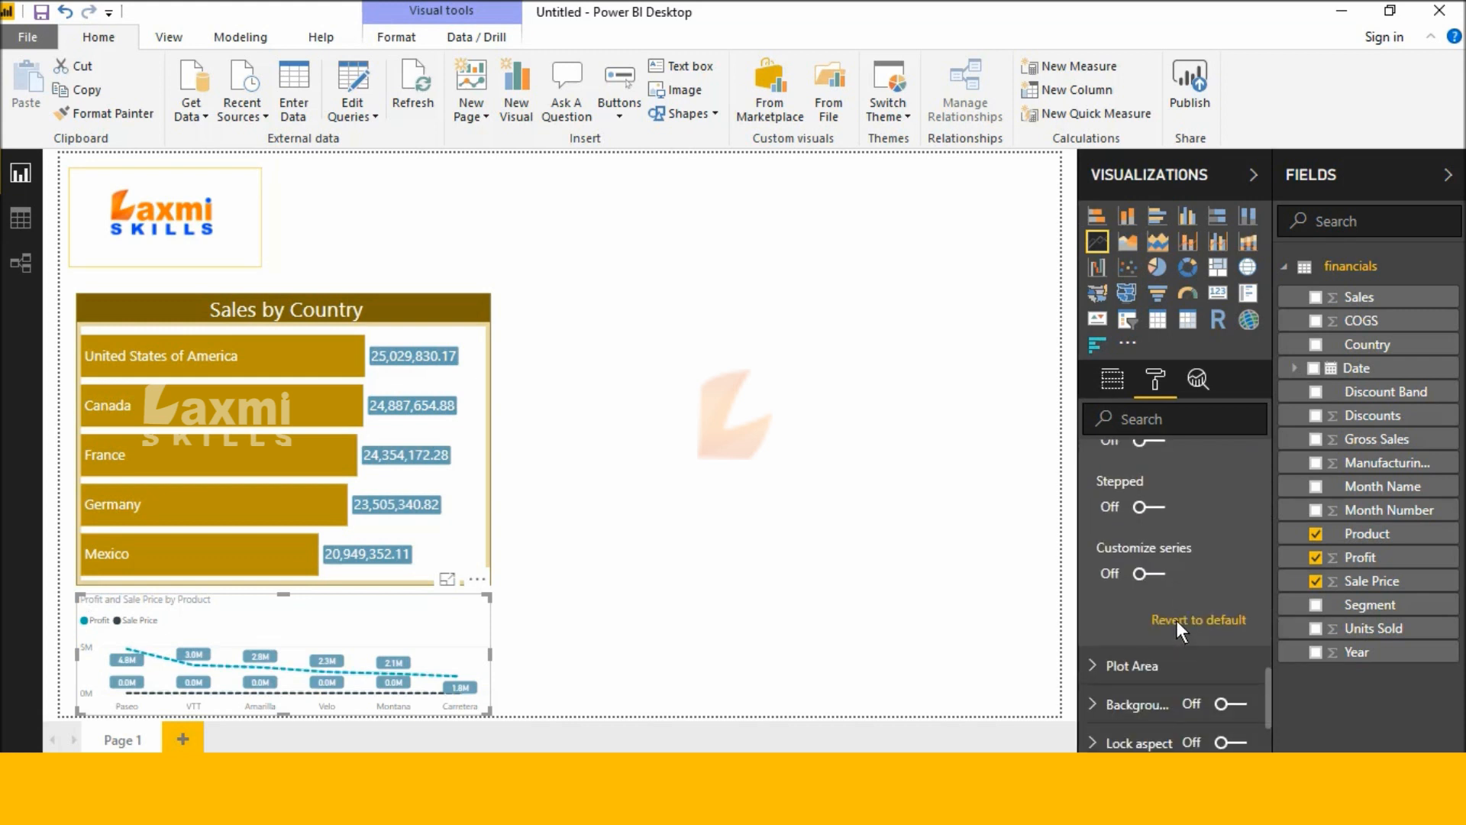
{"action": "left_click", "coordinate": [1140, 574]}
{"action": "left_click", "coordinate": [1140, 574]}
- Turn on the line chart's background in the lightest theme gold and set its transparency to 15%
{"action": "scroll", "coordinate": [1156, 641], "scroll_direction": "down", "scroll_amount": 2}
{"action": "left_click", "coordinate": [1218, 595]}
{"action": "left_click", "coordinate": [1130, 604]}
{"action": "scroll", "coordinate": [1135, 611], "scroll_direction": "down", "scroll_amount": 2}
{"action": "scroll", "coordinate": [1138, 615], "scroll_direction": "up", "scroll_amount": 2}
{"action": "left_click", "coordinate": [1129, 555]}
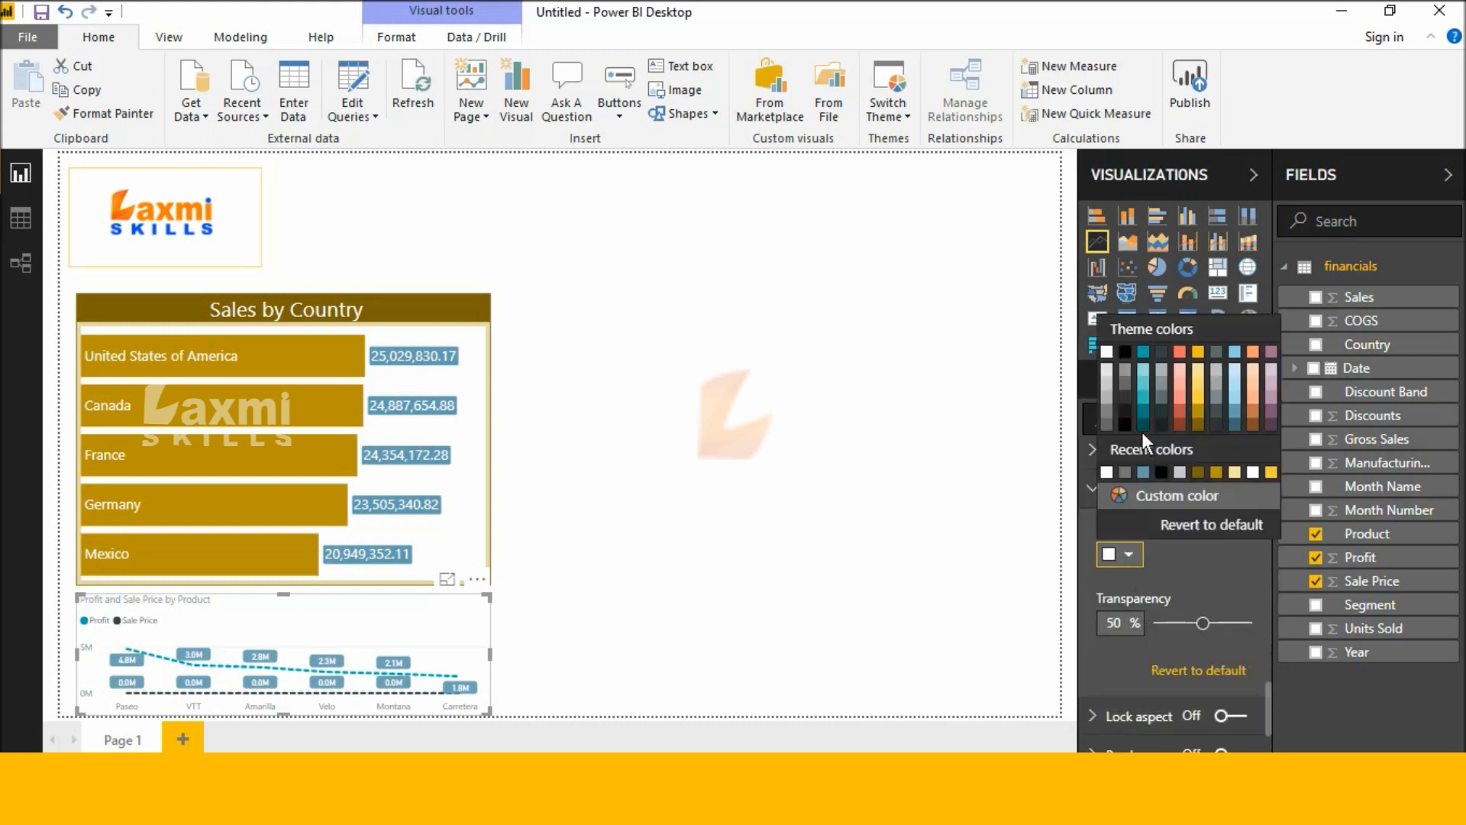
{"action": "left_click", "coordinate": [1201, 368]}
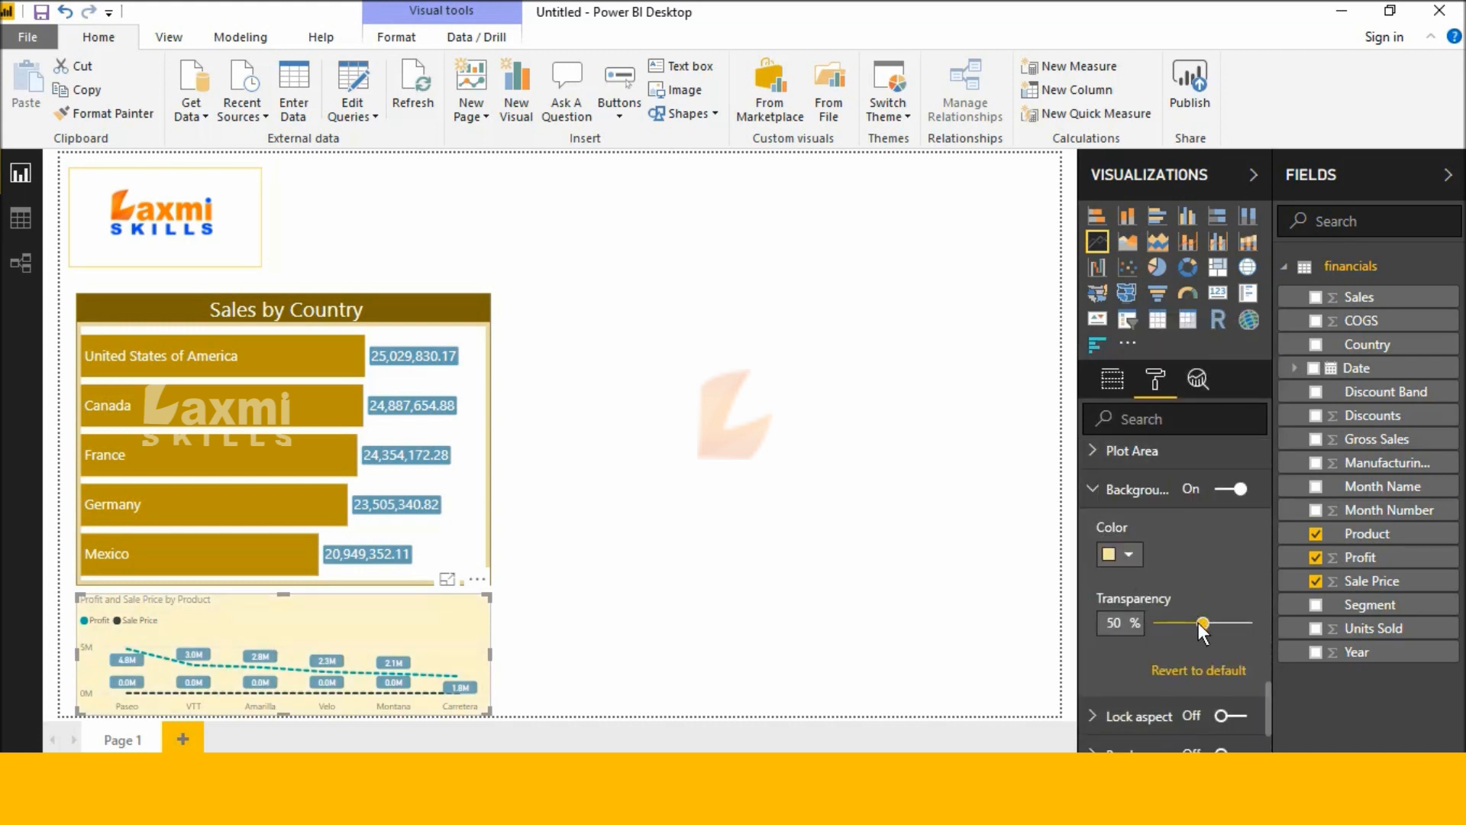
{"action": "left_click_drag", "start_coordinate": [1185, 623], "coordinate": [1171, 626]}
- Turn on the line chart's border and color it the darkest theme gold
{"action": "scroll", "coordinate": [1180, 649], "scroll_direction": "down", "scroll_amount": 3}
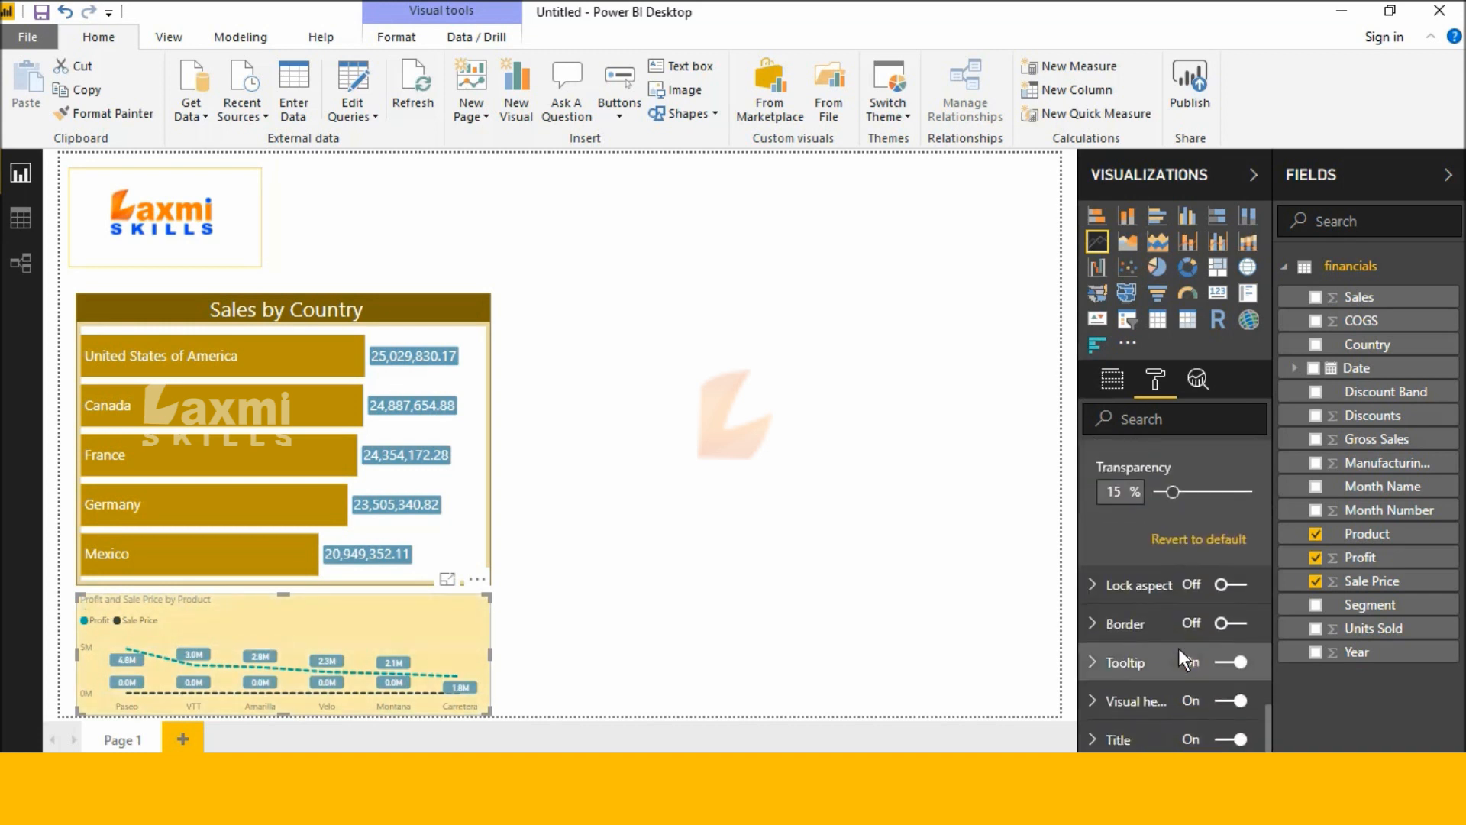
{"action": "left_click", "coordinate": [1228, 623]}
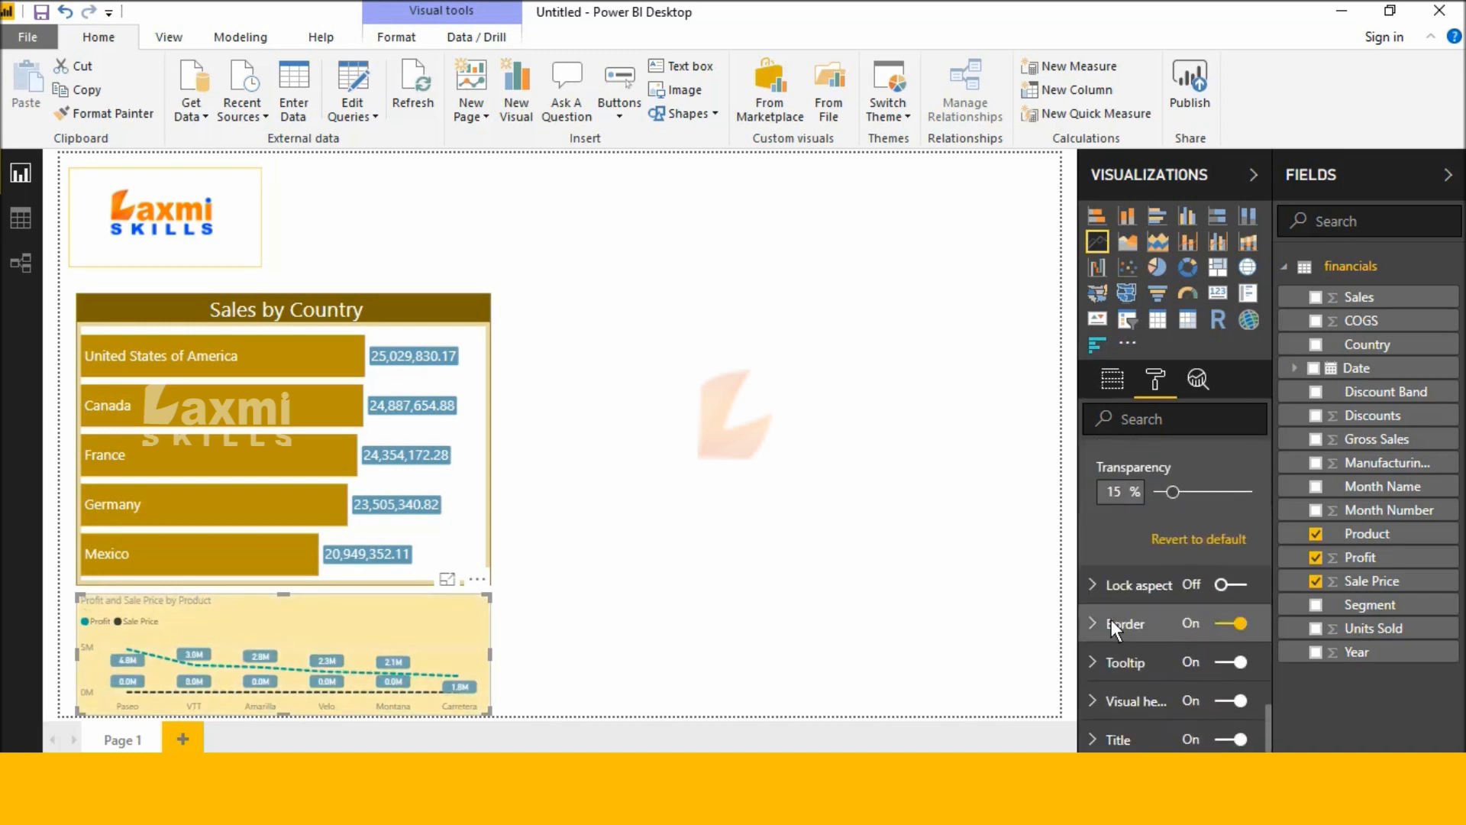
{"action": "left_click", "coordinate": [1113, 622]}
{"action": "scroll", "coordinate": [1138, 642], "scroll_direction": "down", "scroll_amount": 2}
{"action": "left_click", "coordinate": [1129, 583]}
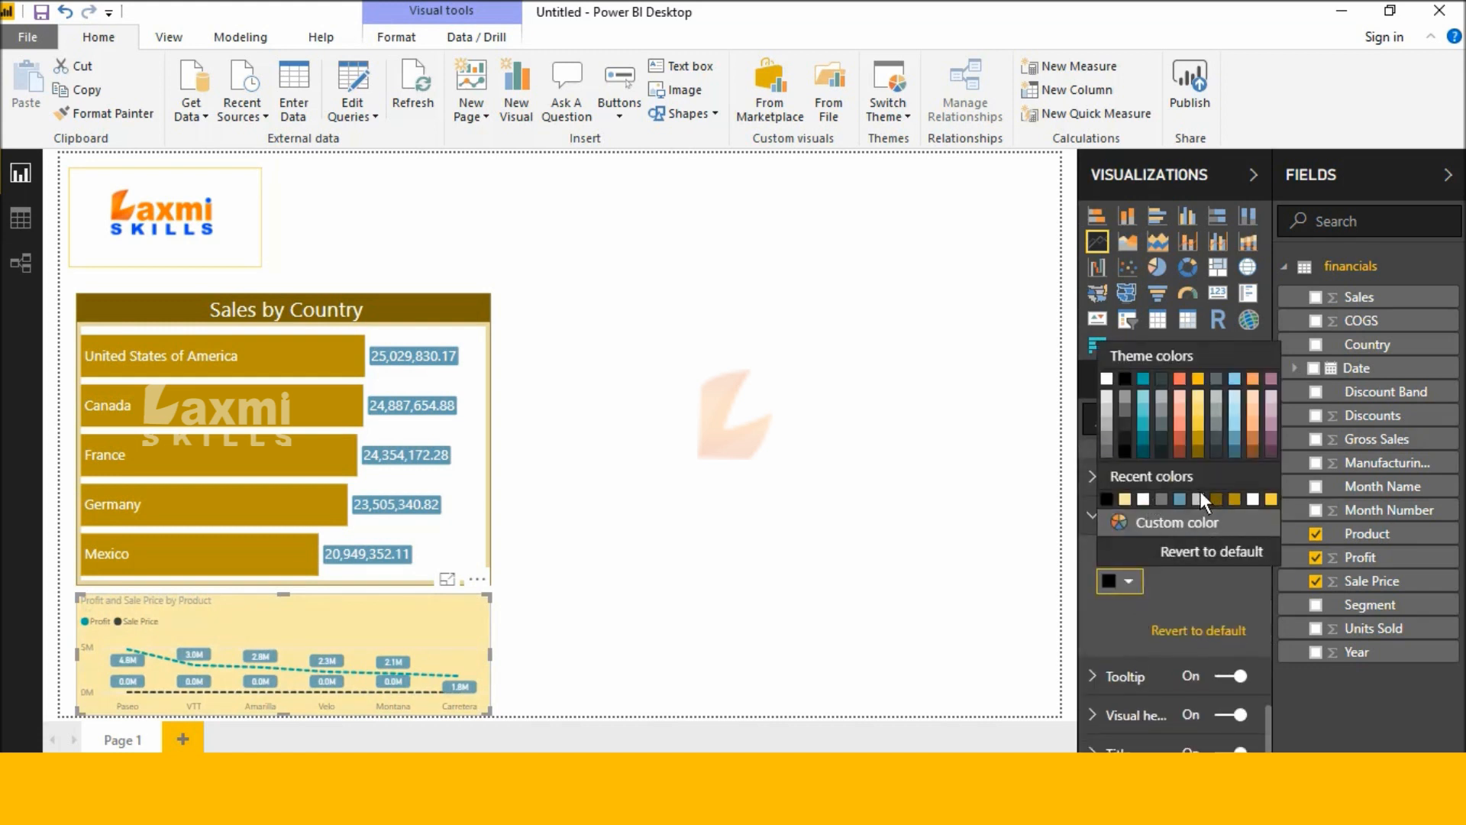
{"action": "left_click", "coordinate": [1198, 452]}
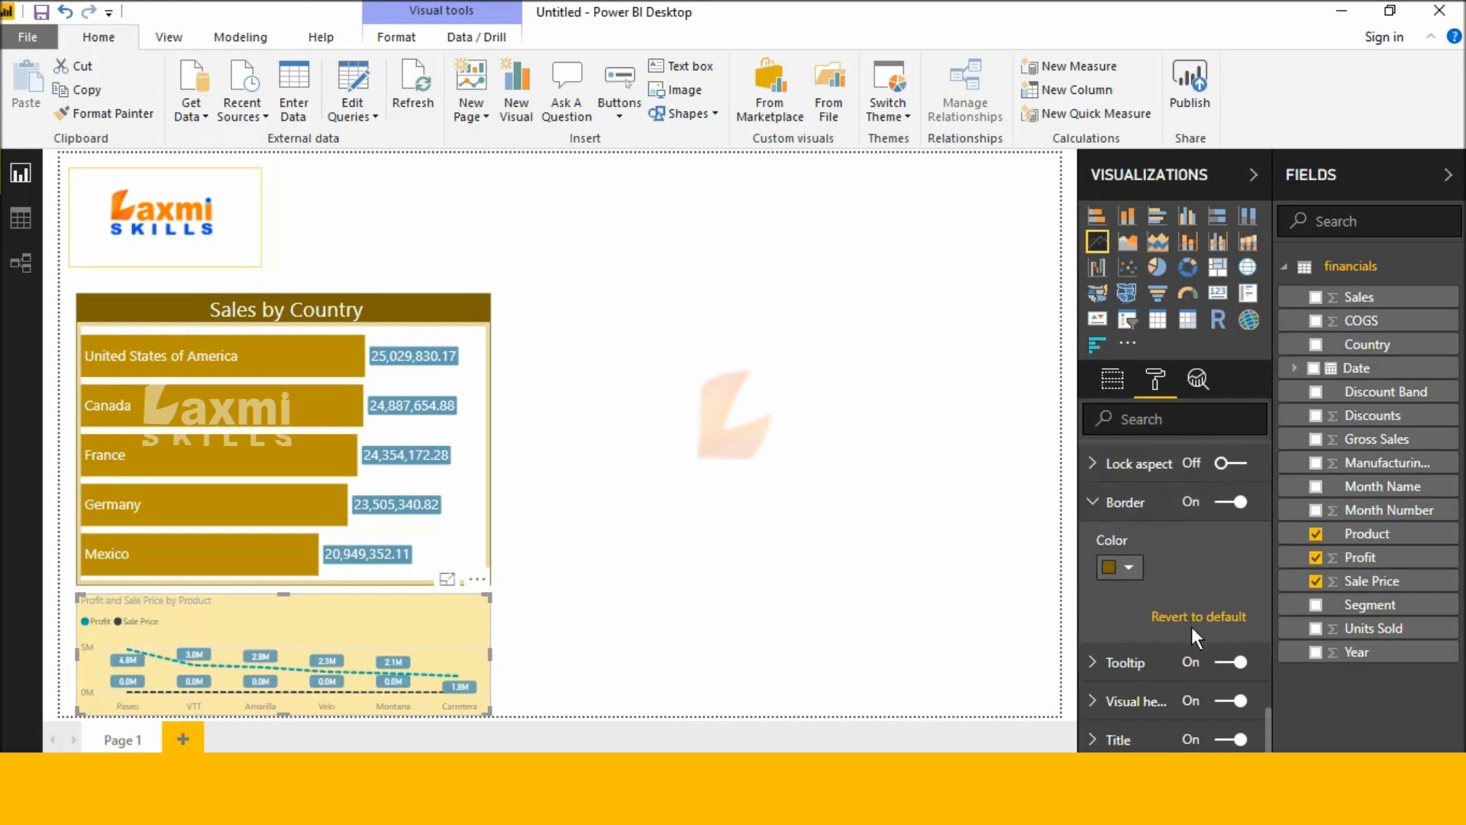
- Set the font color of the line chart's title to white
{"action": "left_click", "coordinate": [1109, 737]}
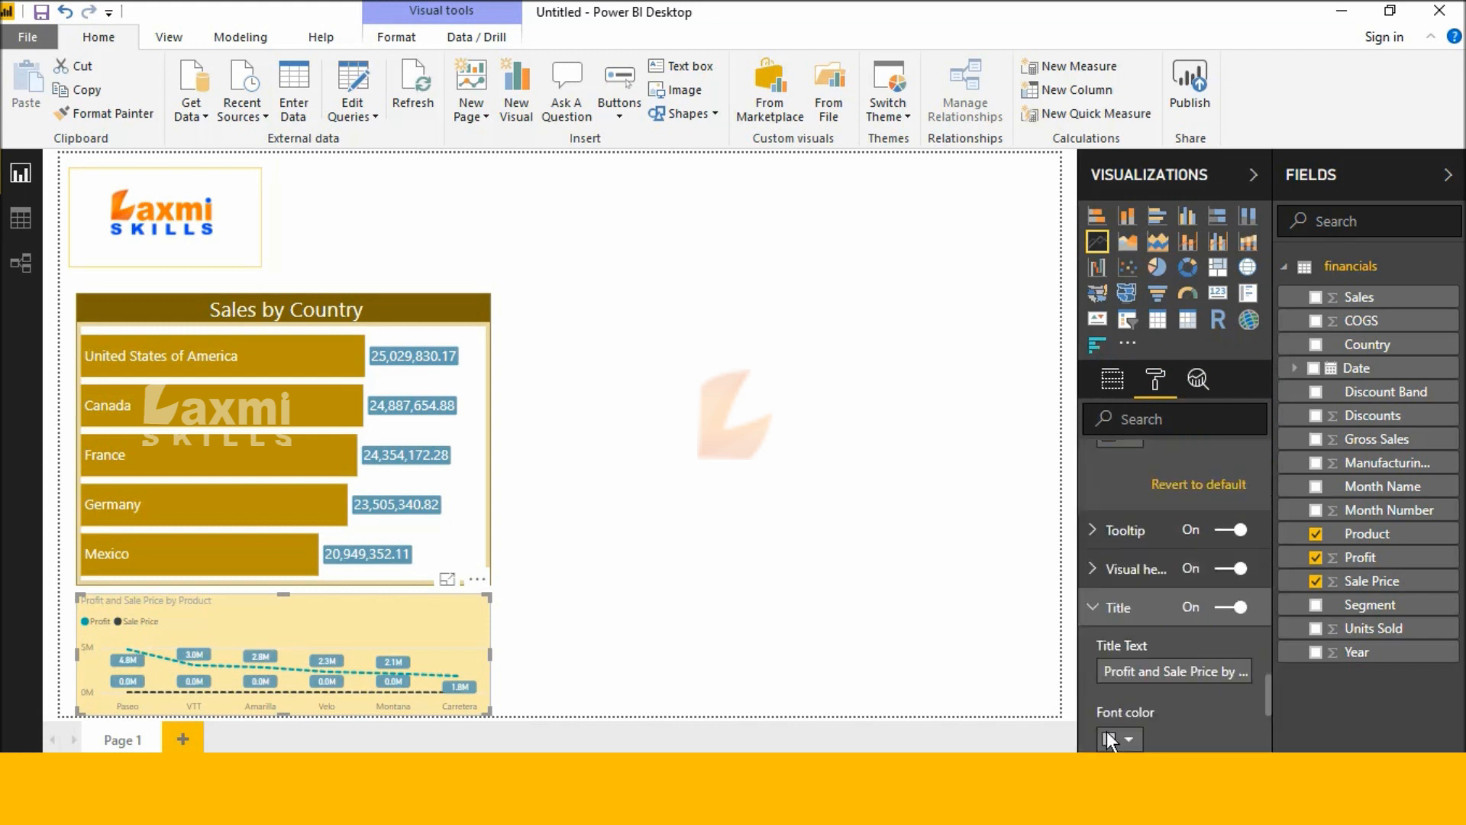
{"action": "left_click", "coordinate": [1129, 654]}
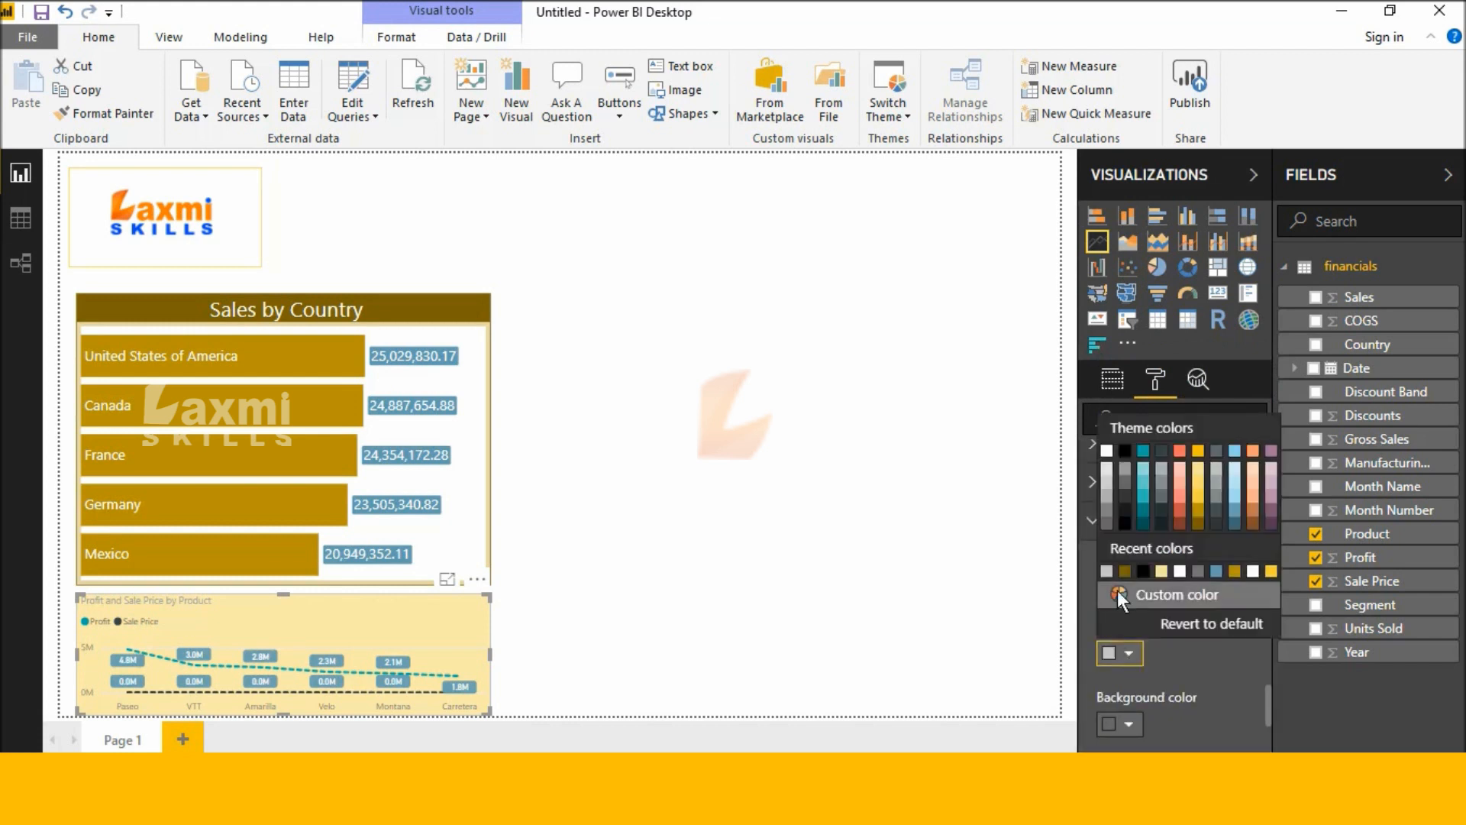
{"action": "left_click", "coordinate": [1107, 452]}
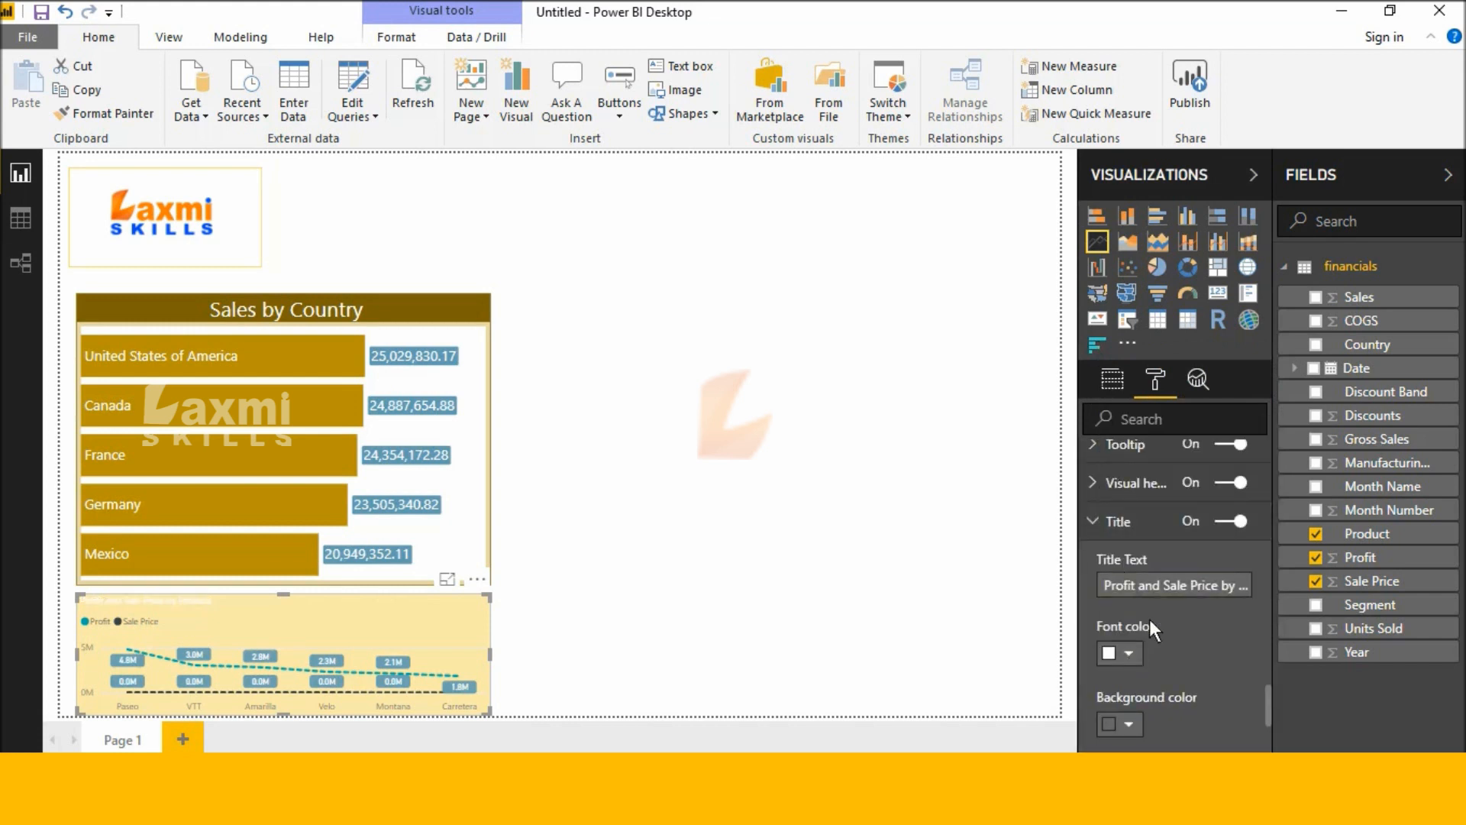
- Set the line chart title's background to the darkest theme gold and center the title
{"action": "left_click", "coordinate": [1130, 726]}
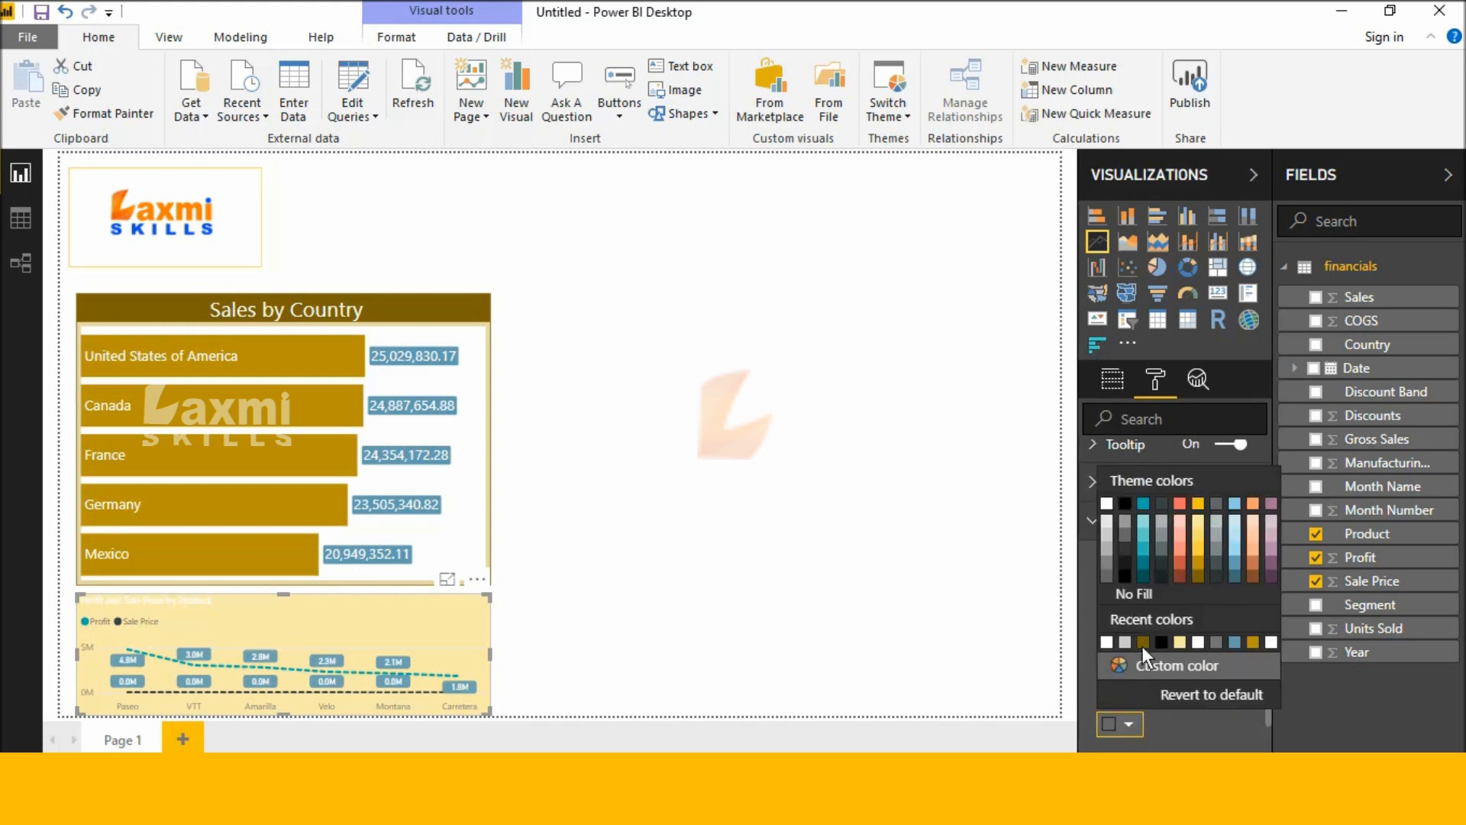
{"action": "left_click", "coordinate": [1196, 577]}
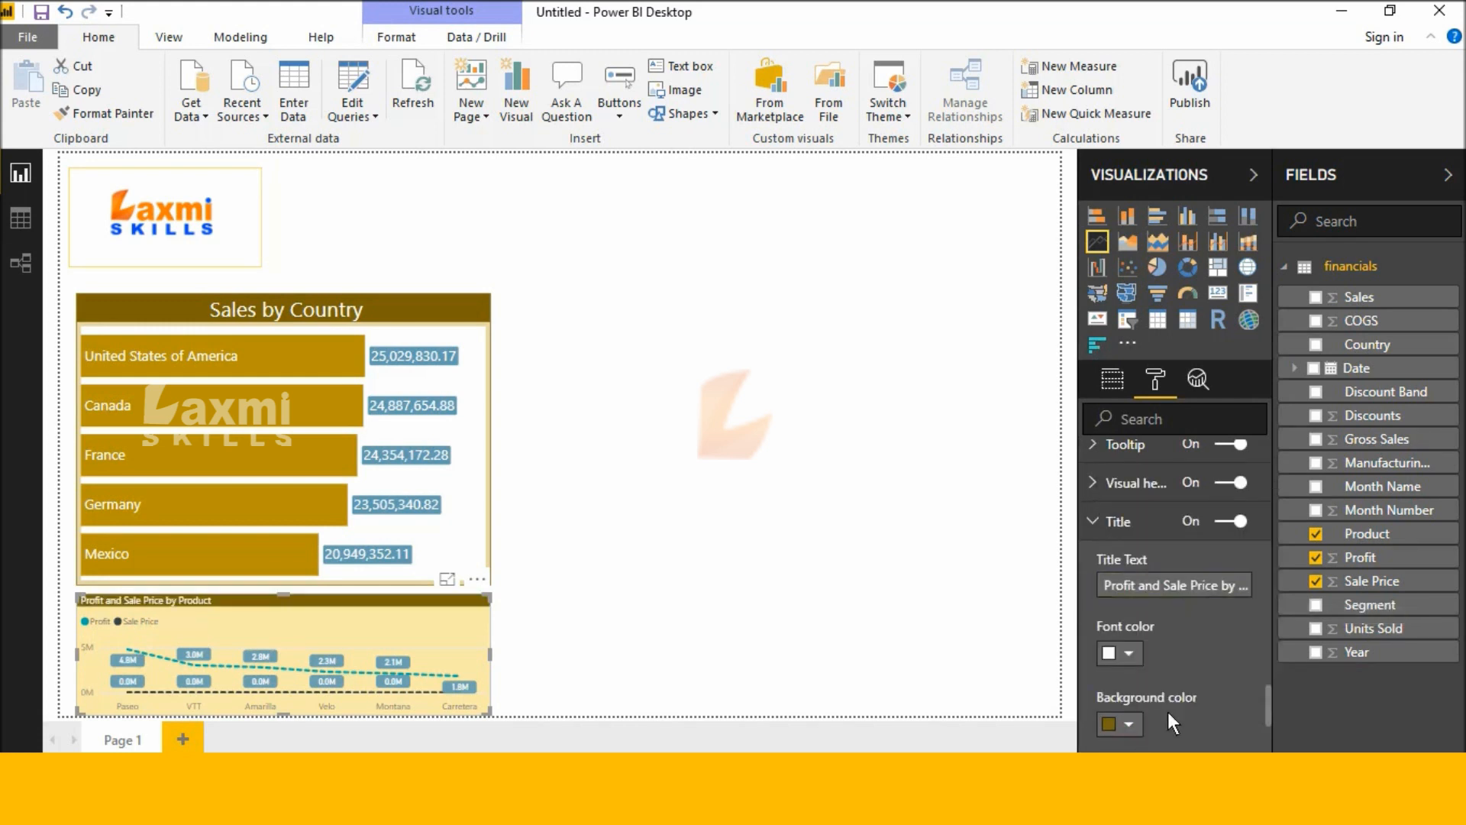
{"action": "scroll", "coordinate": [1161, 711], "scroll_direction": "down", "scroll_amount": 3}
{"action": "left_click", "coordinate": [1135, 550]}
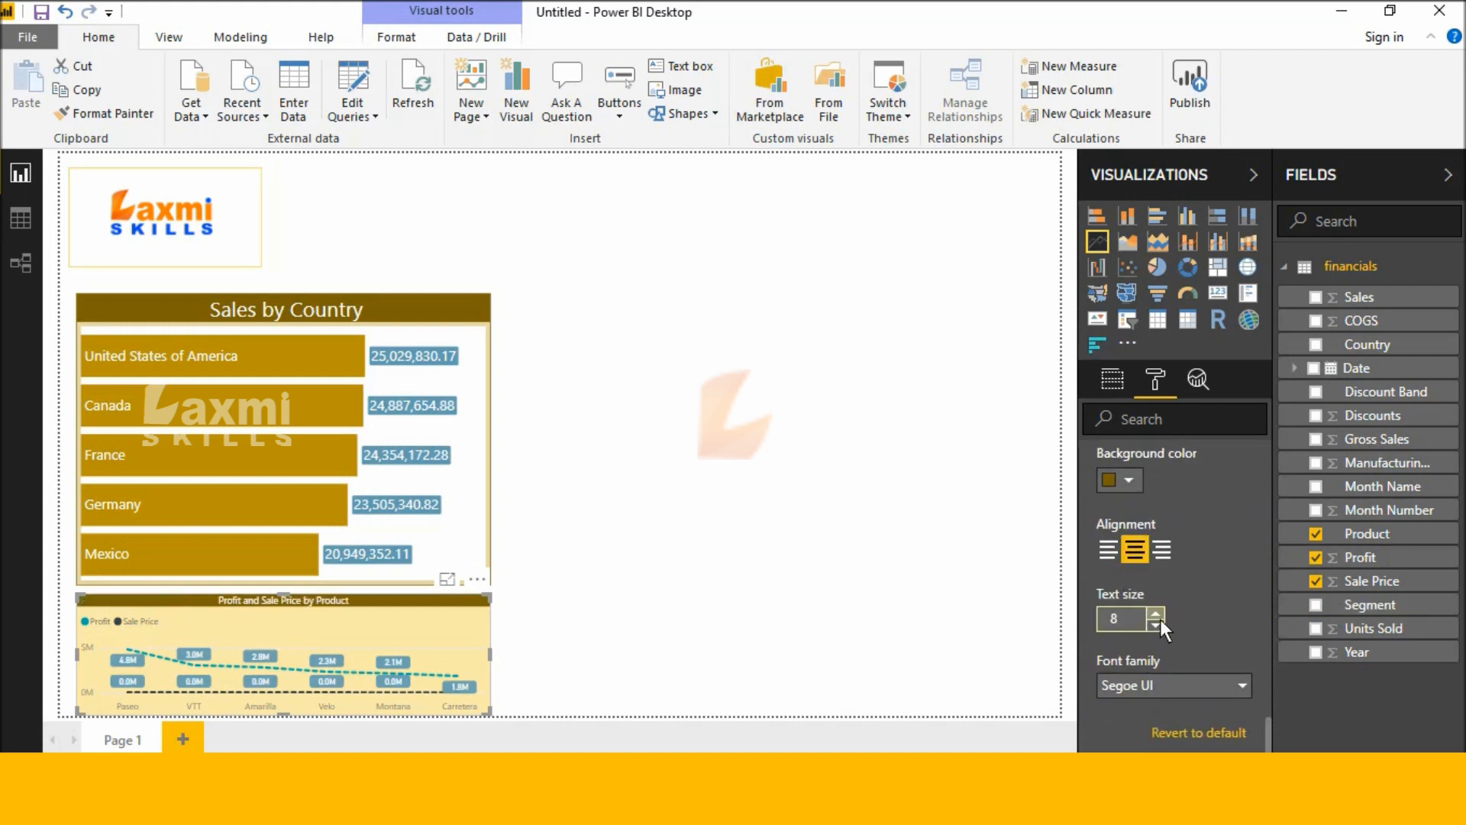
- Increase the line chart title's text size to 14
{"action": "left_click", "coordinate": [1156, 612]}
{"action": "left_click", "coordinate": [1152, 611]}
{"action": "left_click", "coordinate": [1152, 611]}
{"action": "left_click", "coordinate": [1151, 611]}
{"action": "left_click", "coordinate": [1151, 611]}
{"action": "left_click", "coordinate": [1152, 611]}
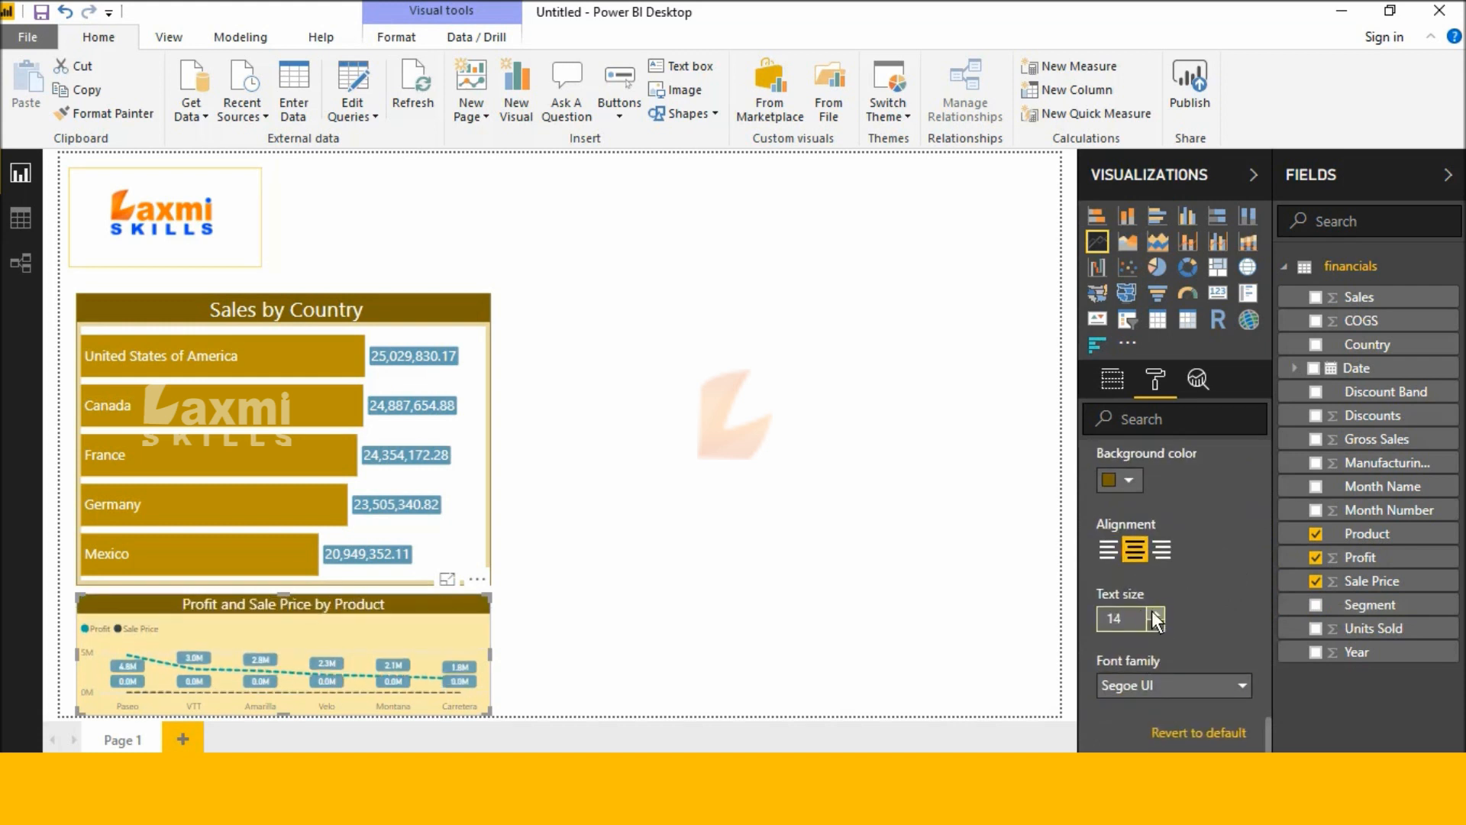
{"action": "left_click", "coordinate": [747, 611]}
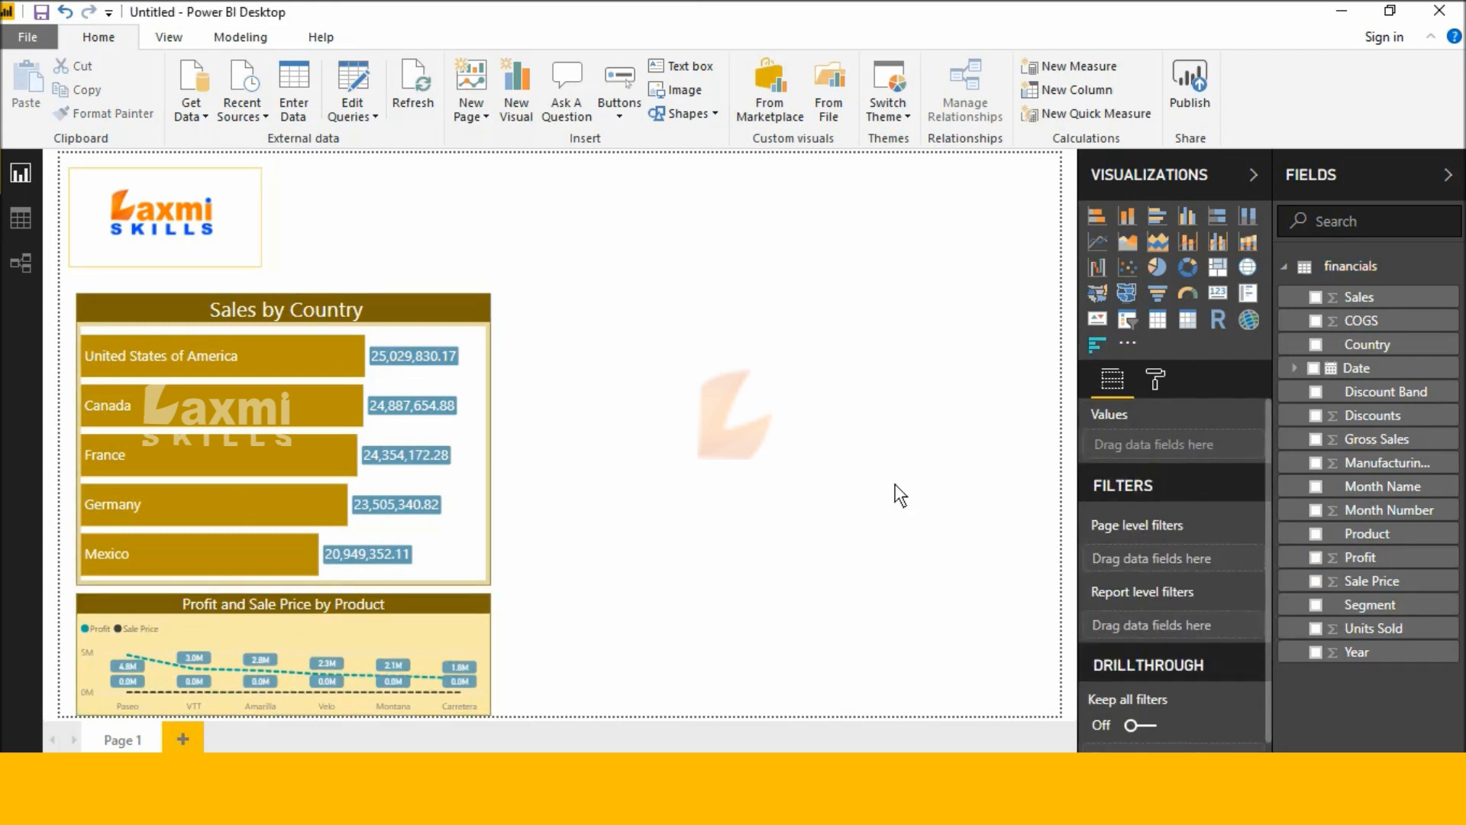
- Add a table visual beside the Sales by Country chart and enlarge it to fill the empty area down to the page's lower edge
{"action": "left_click", "coordinate": [1155, 321]}
{"action": "left_click_drag", "start_coordinate": [615, 233], "coordinate": [614, 361]}
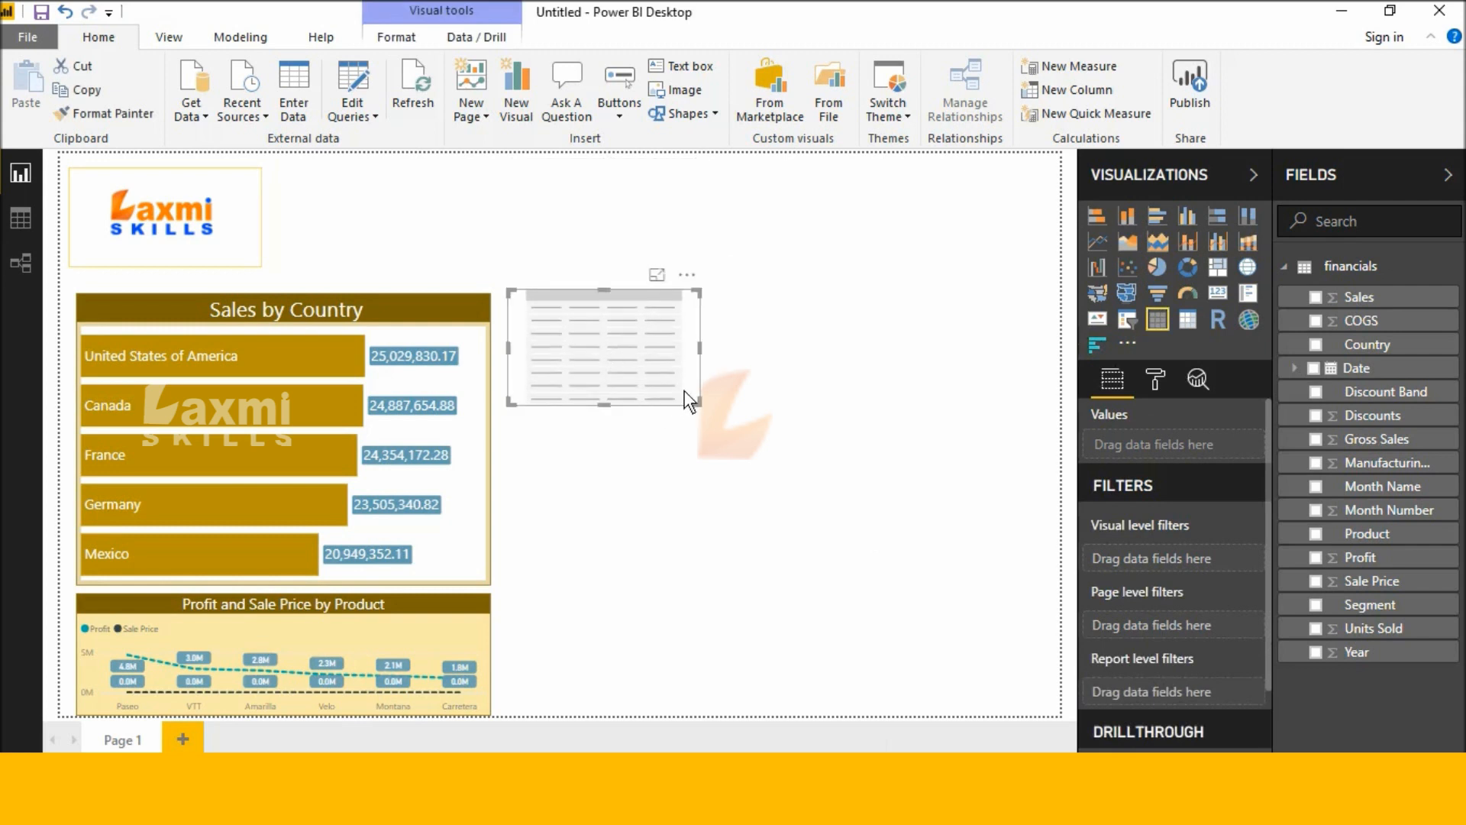
{"action": "left_click_drag", "start_coordinate": [701, 410], "coordinate": [1043, 702]}
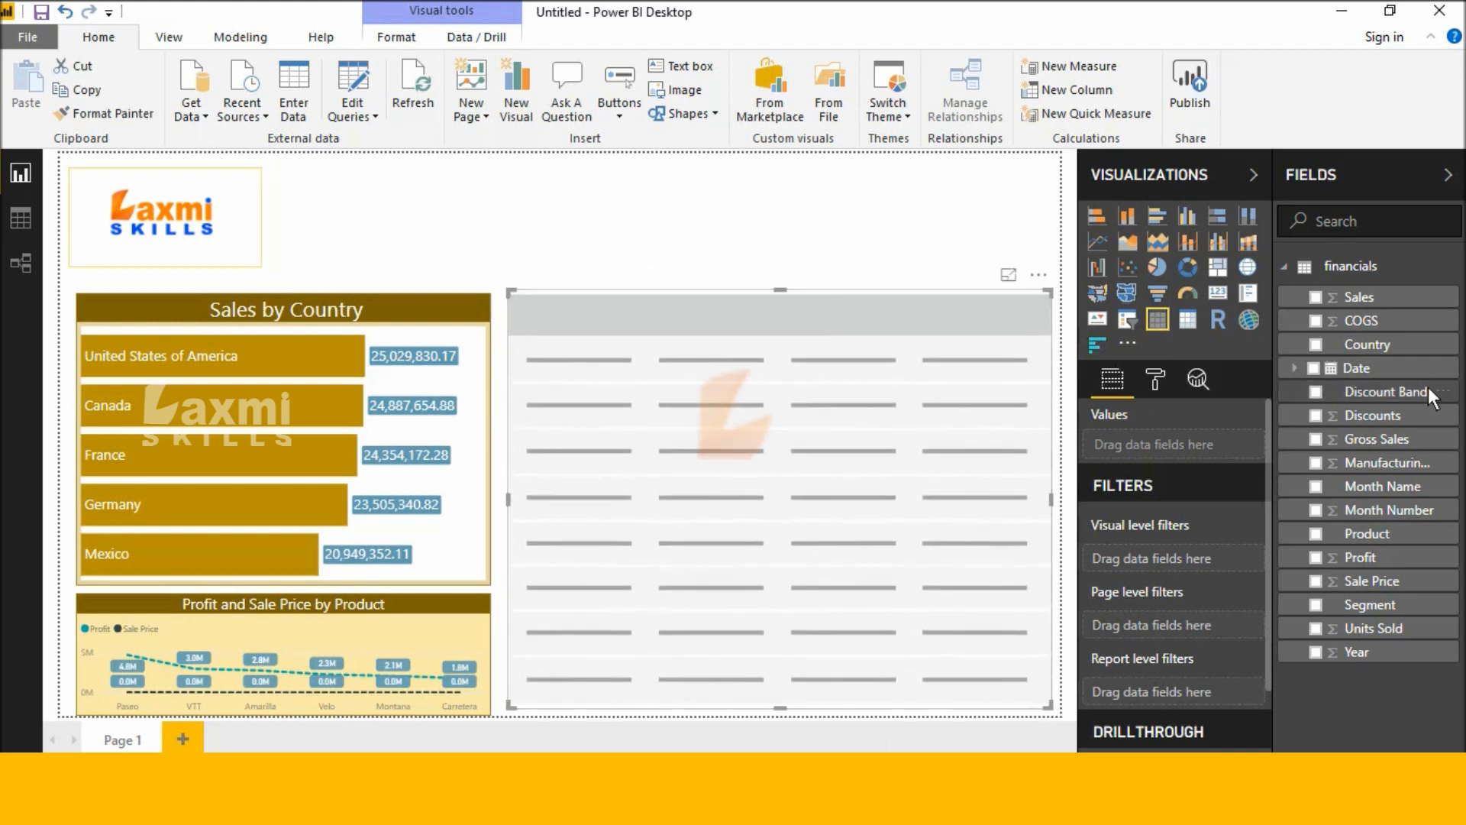
- Add the Country, COGS, Sales, Discount Band, Date, Segment and Gross Sales fields to the table
{"action": "left_click_drag", "start_coordinate": [1364, 345], "coordinate": [901, 450]}
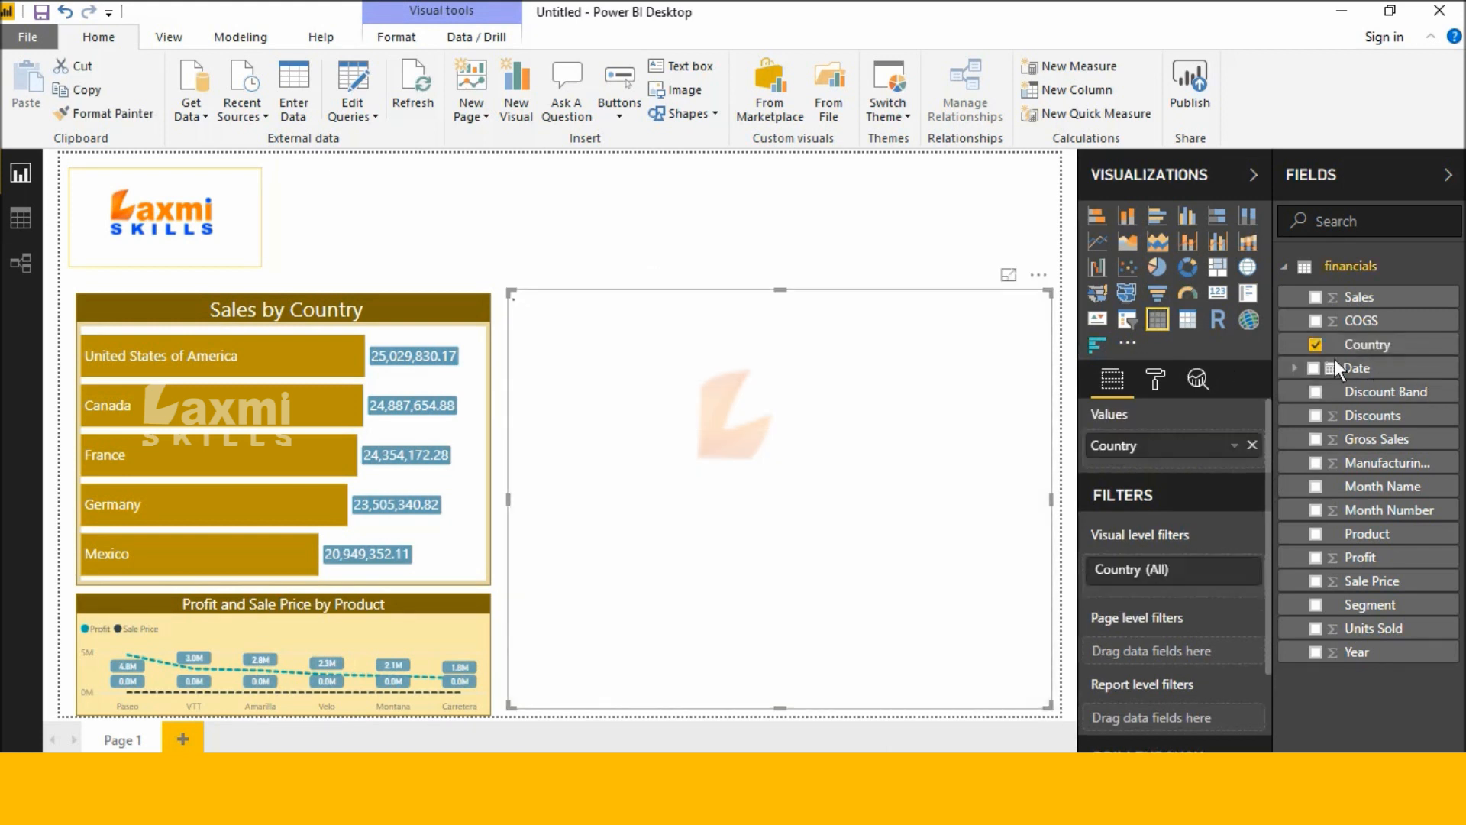
{"action": "left_click_drag", "start_coordinate": [1382, 318], "coordinate": [848, 389]}
{"action": "left_click_drag", "start_coordinate": [1363, 297], "coordinate": [921, 405]}
{"action": "left_click_drag", "start_coordinate": [1364, 392], "coordinate": [913, 473]}
{"action": "left_click_drag", "start_coordinate": [1338, 370], "coordinate": [916, 479]}
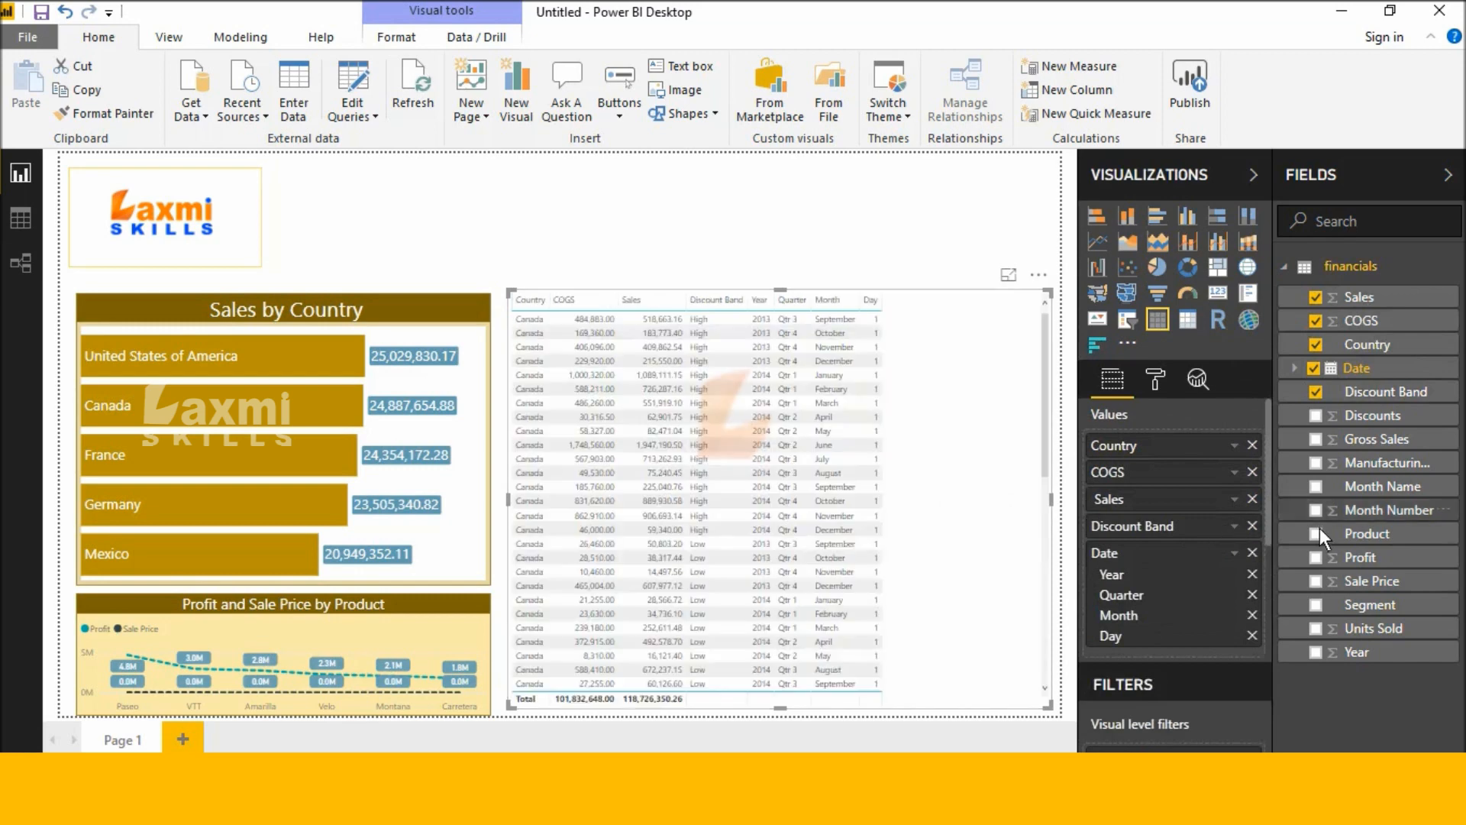
{"action": "left_click_drag", "start_coordinate": [1373, 605], "coordinate": [983, 536]}
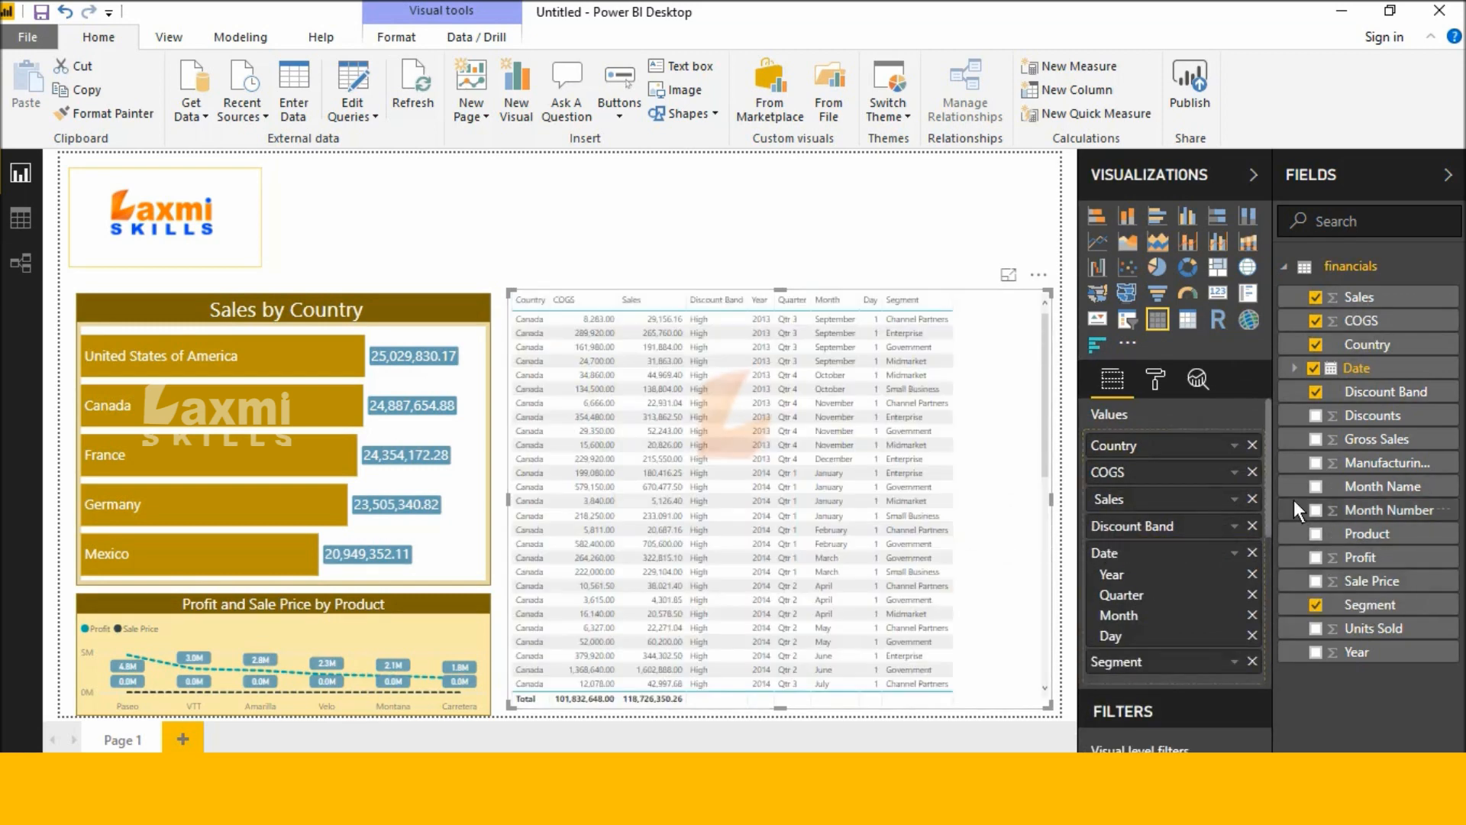
{"action": "left_click_drag", "start_coordinate": [1363, 438], "coordinate": [1017, 492]}
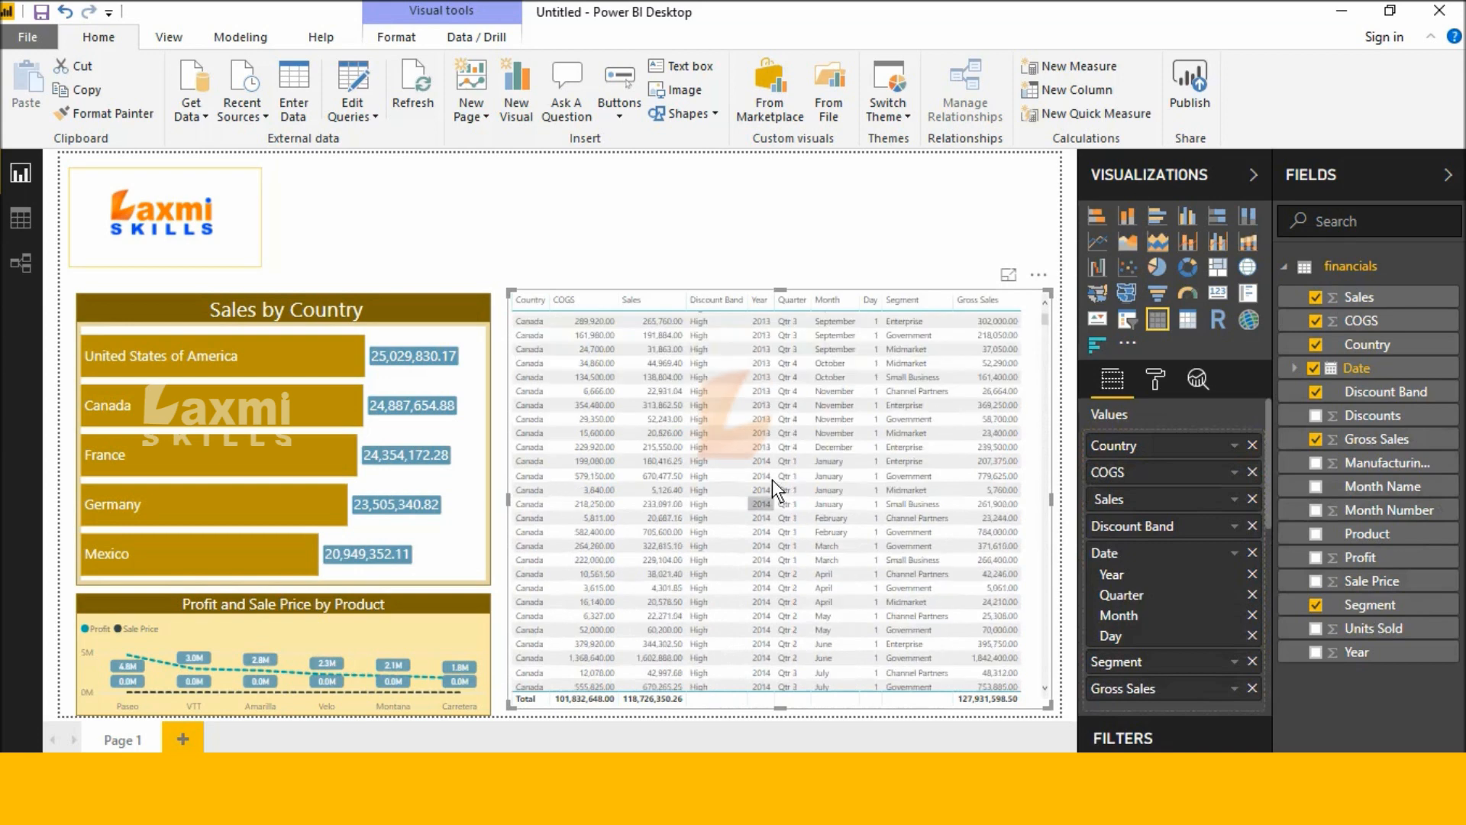
- Give the table's column headers a steel blue theme background and a white font
{"action": "left_click", "coordinate": [1155, 378]}
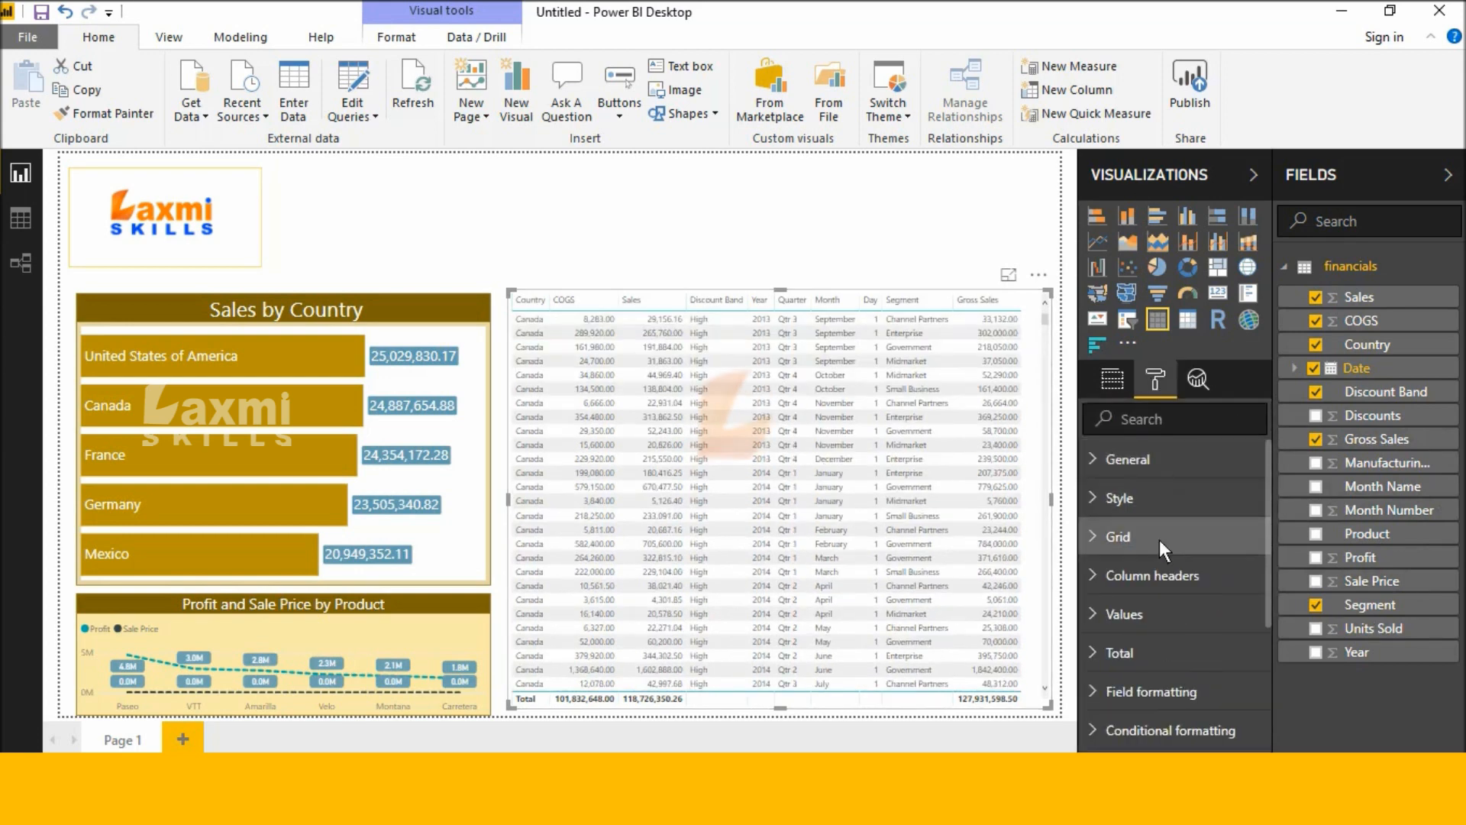
{"action": "left_click", "coordinate": [1123, 576]}
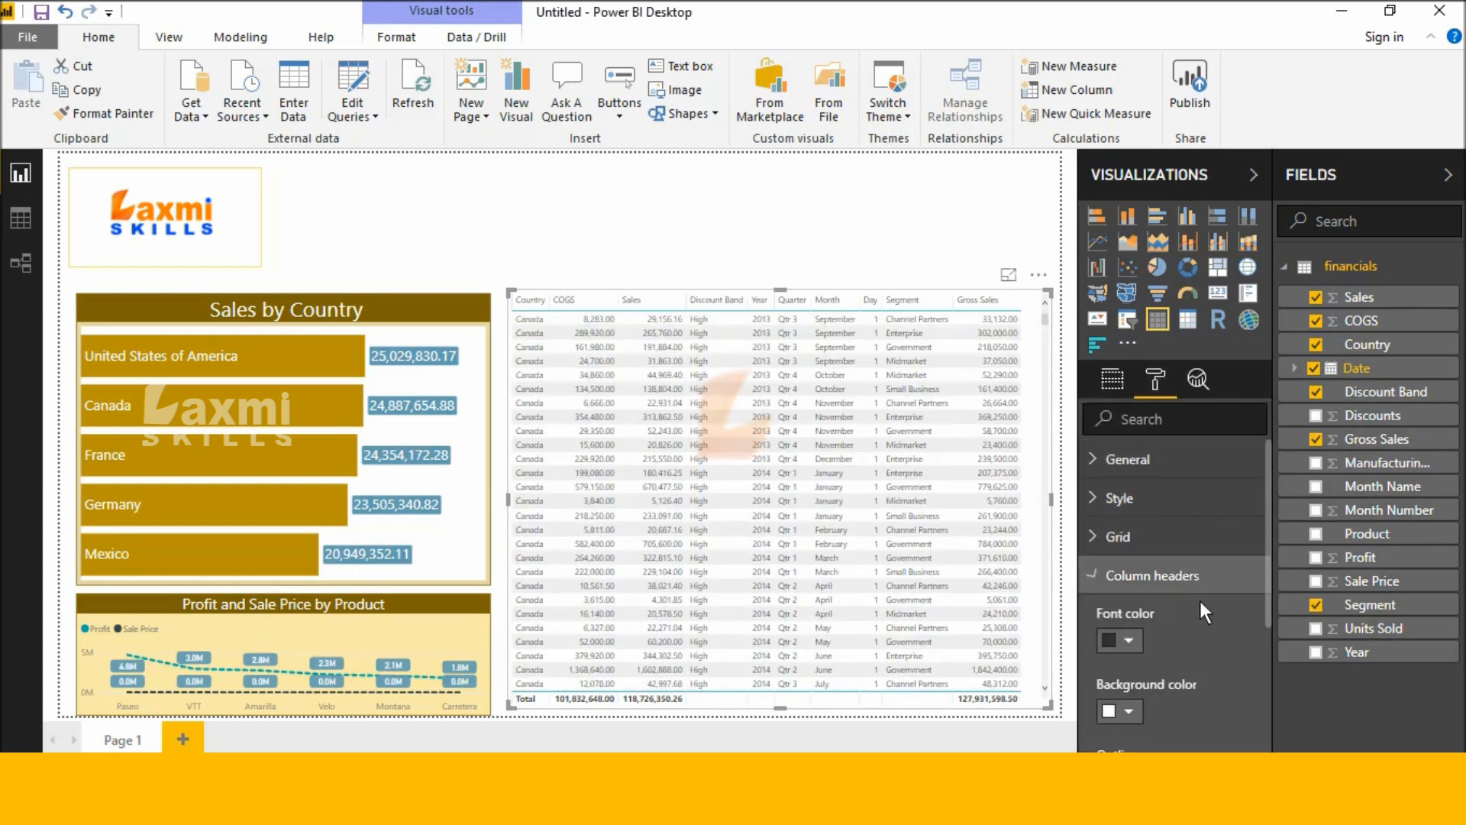
{"action": "scroll", "coordinate": [1184, 604], "scroll_direction": "down", "scroll_amount": 2}
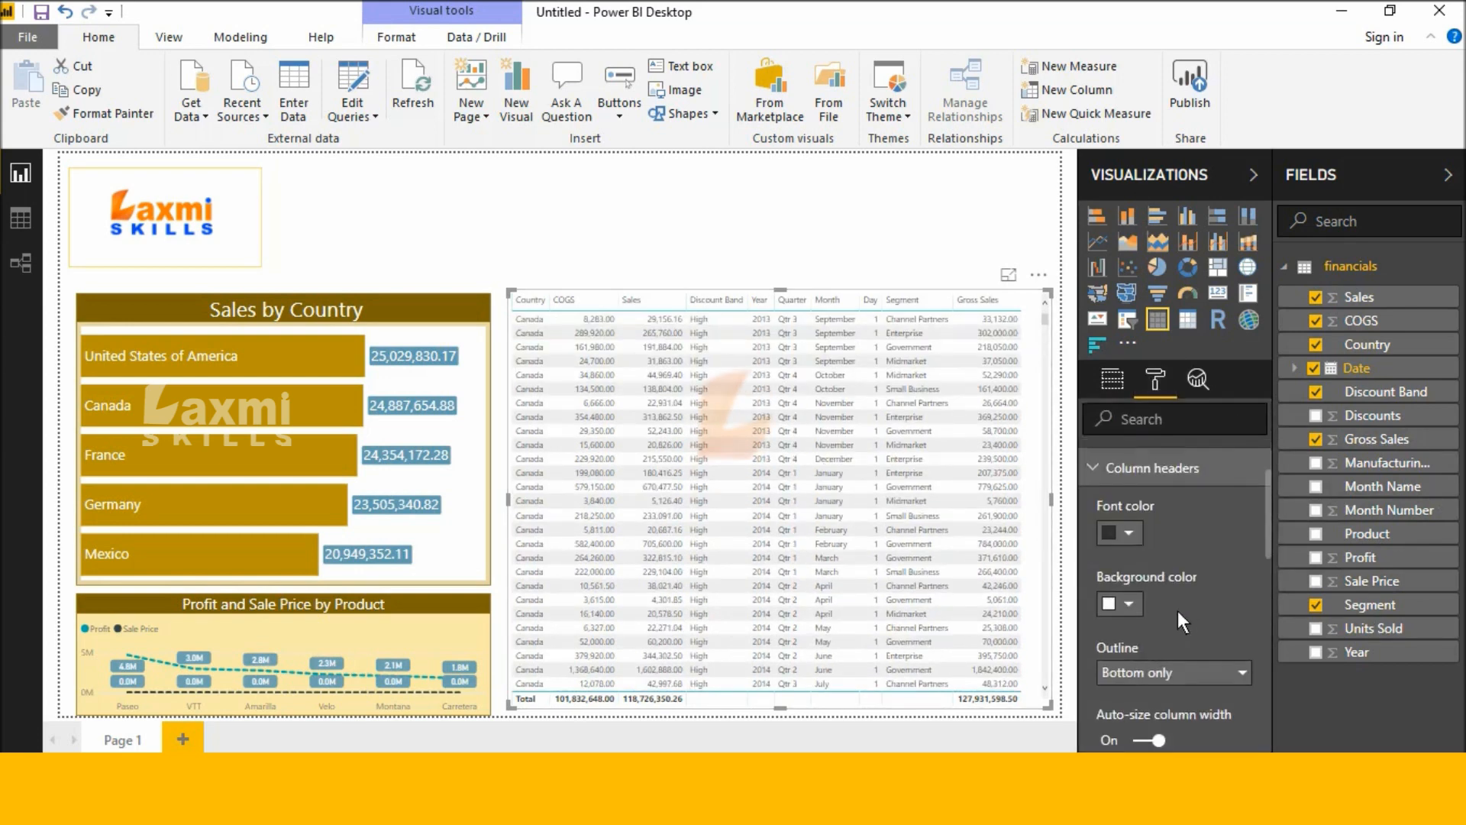
{"action": "left_click", "coordinate": [1125, 604]}
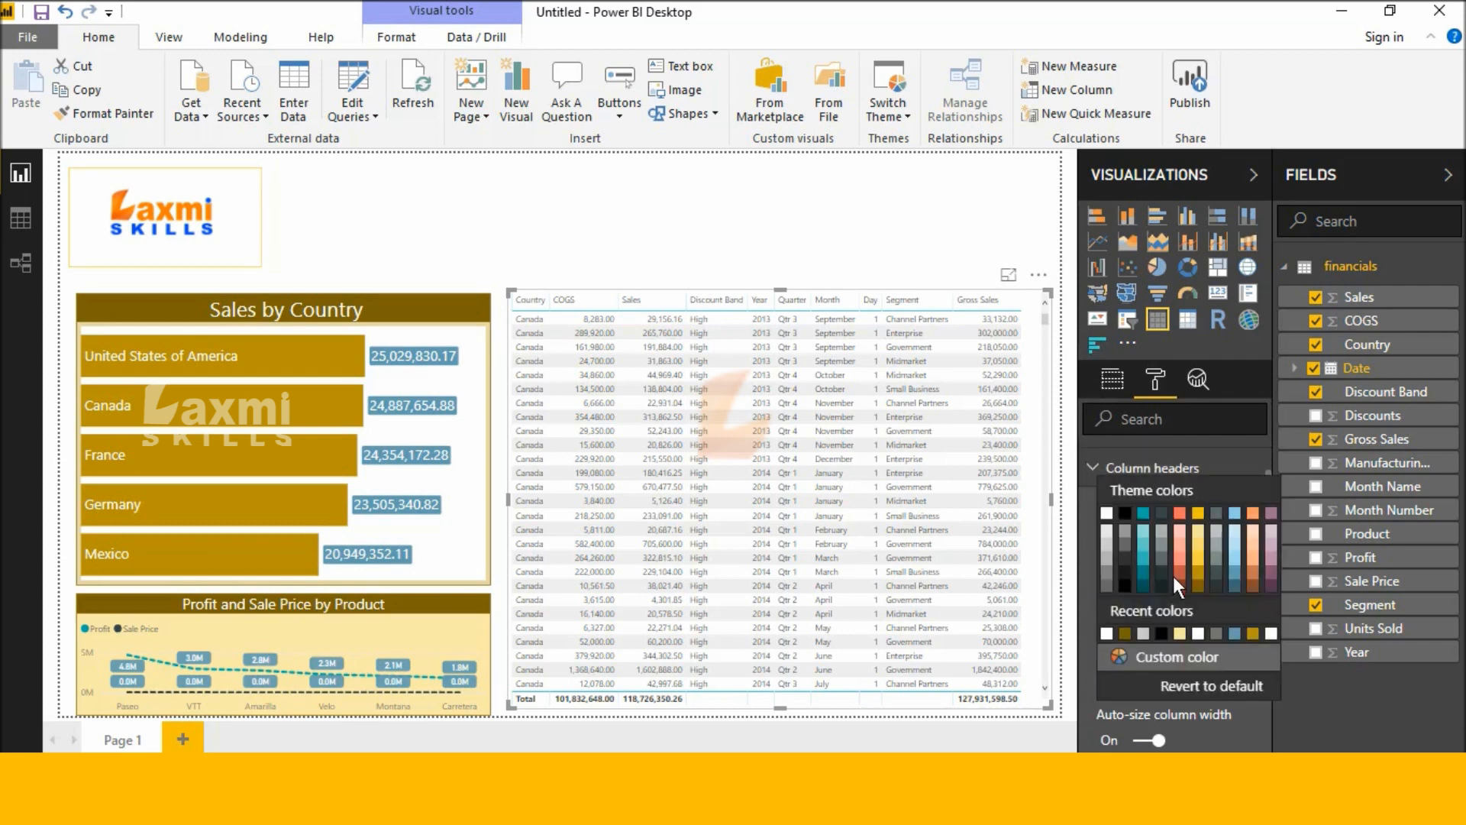
{"action": "left_click", "coordinate": [1236, 575]}
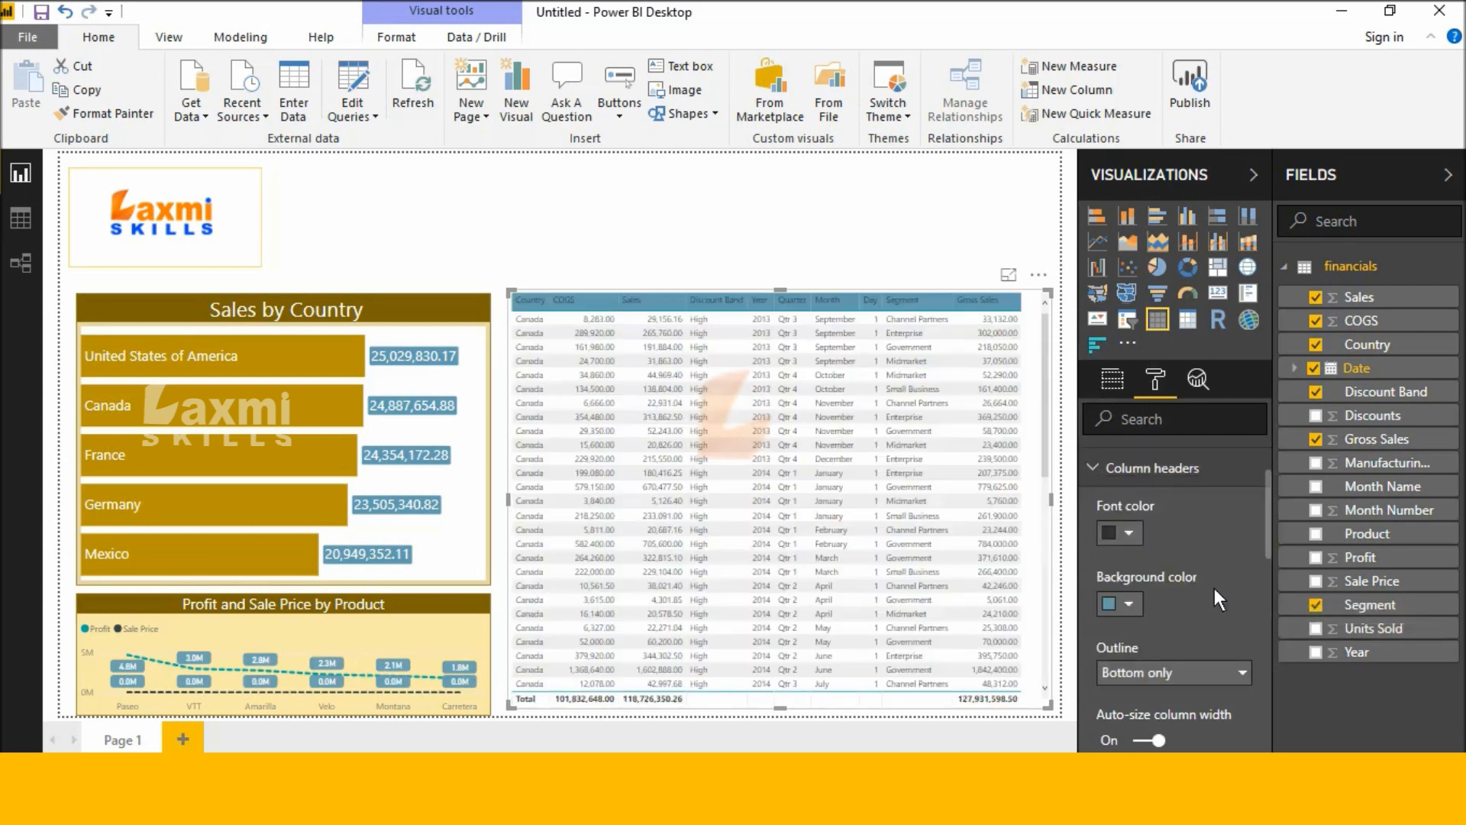
{"action": "left_click", "coordinate": [1126, 535]}
{"action": "left_click", "coordinate": [1143, 447]}
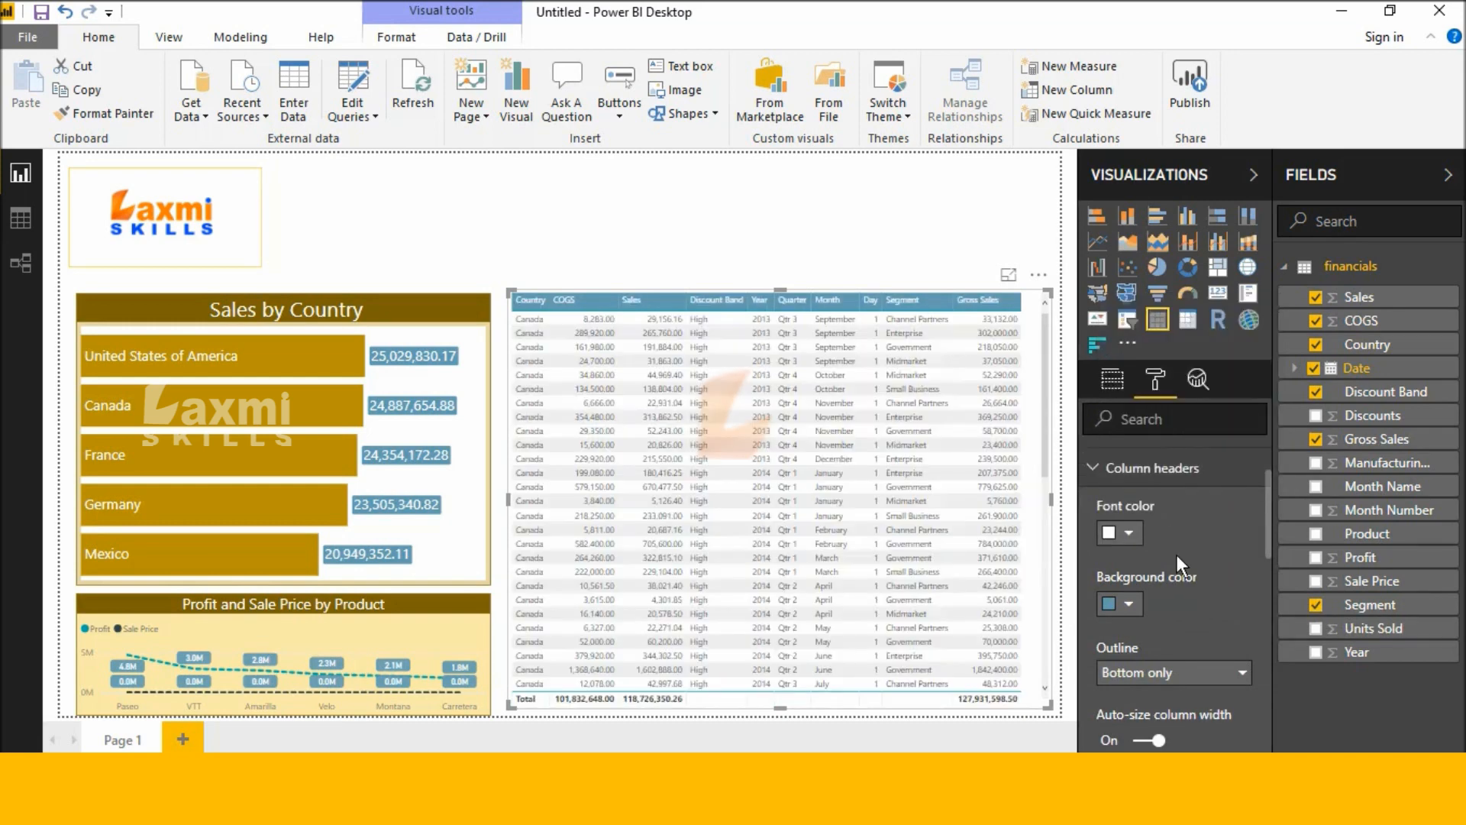
- Set the background color of the table's values to the lightest theme blue
{"action": "scroll", "coordinate": [1180, 569], "scroll_direction": "down", "scroll_amount": 4}
{"action": "scroll", "coordinate": [1180, 591], "scroll_direction": "down", "scroll_amount": 3}
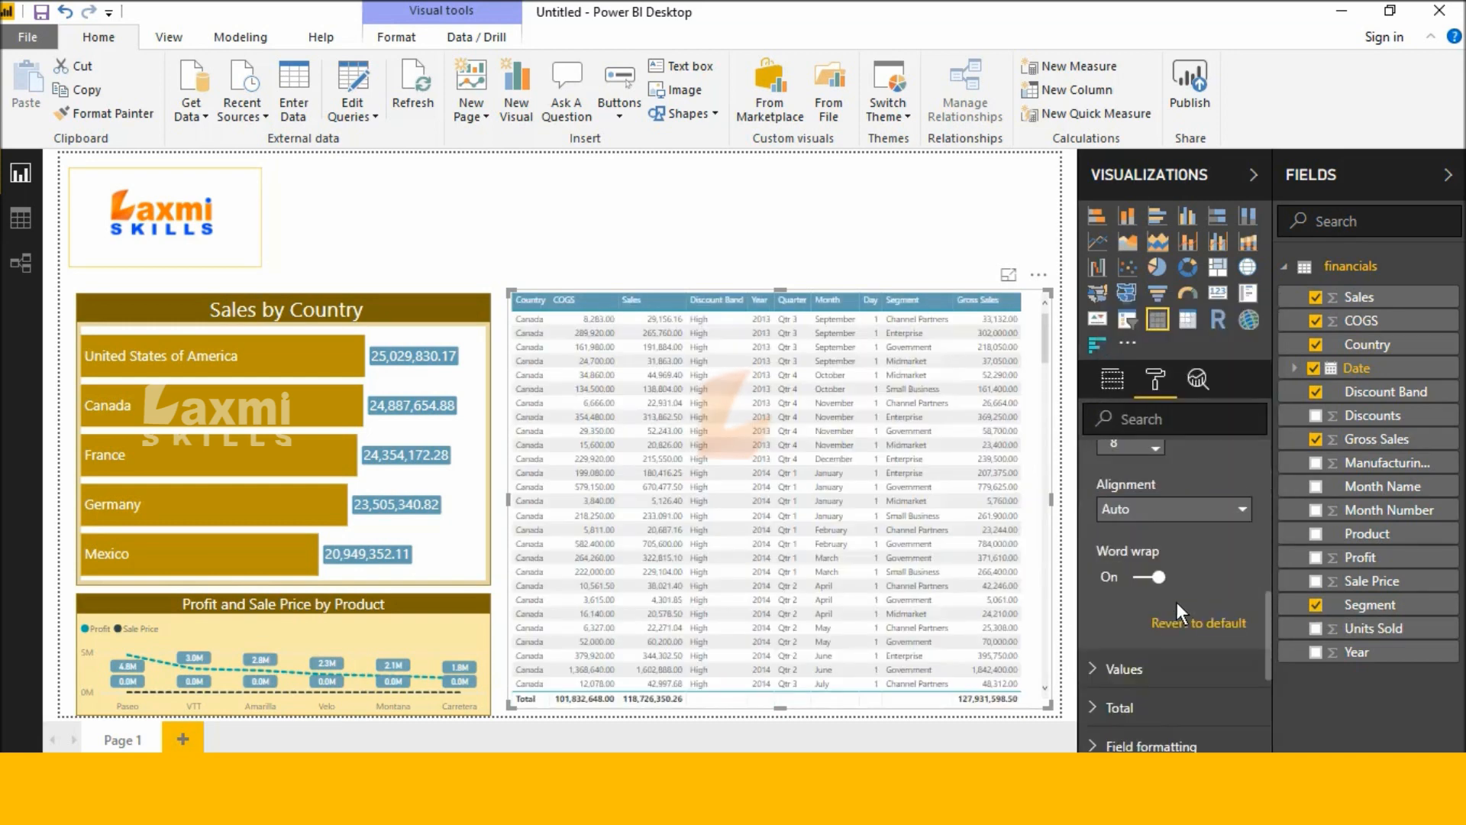
{"action": "left_click", "coordinate": [1151, 569]}
{"action": "scroll", "coordinate": [1150, 577], "scroll_direction": "down", "scroll_amount": 2}
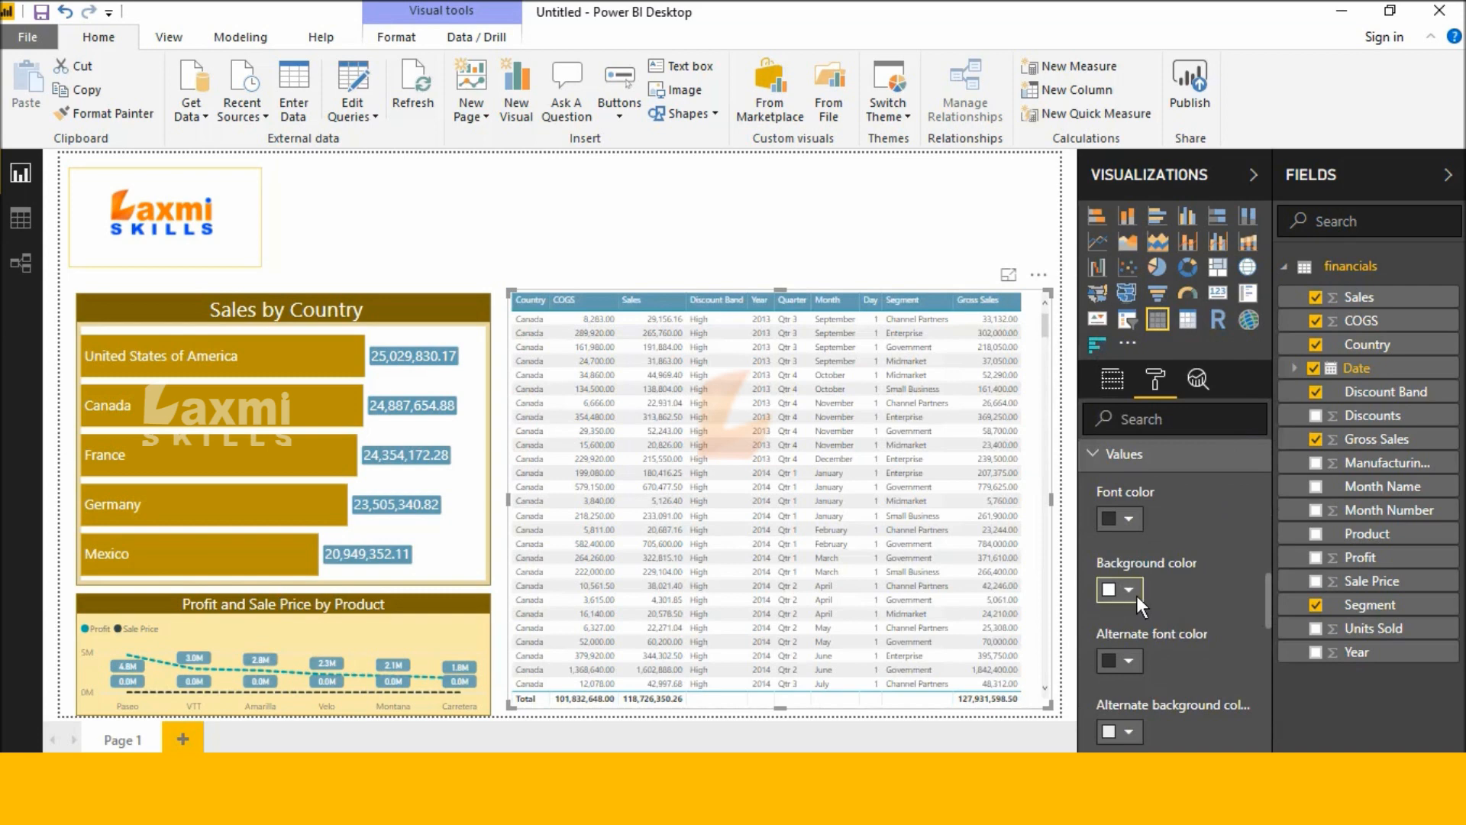
{"action": "left_click", "coordinate": [1137, 595]}
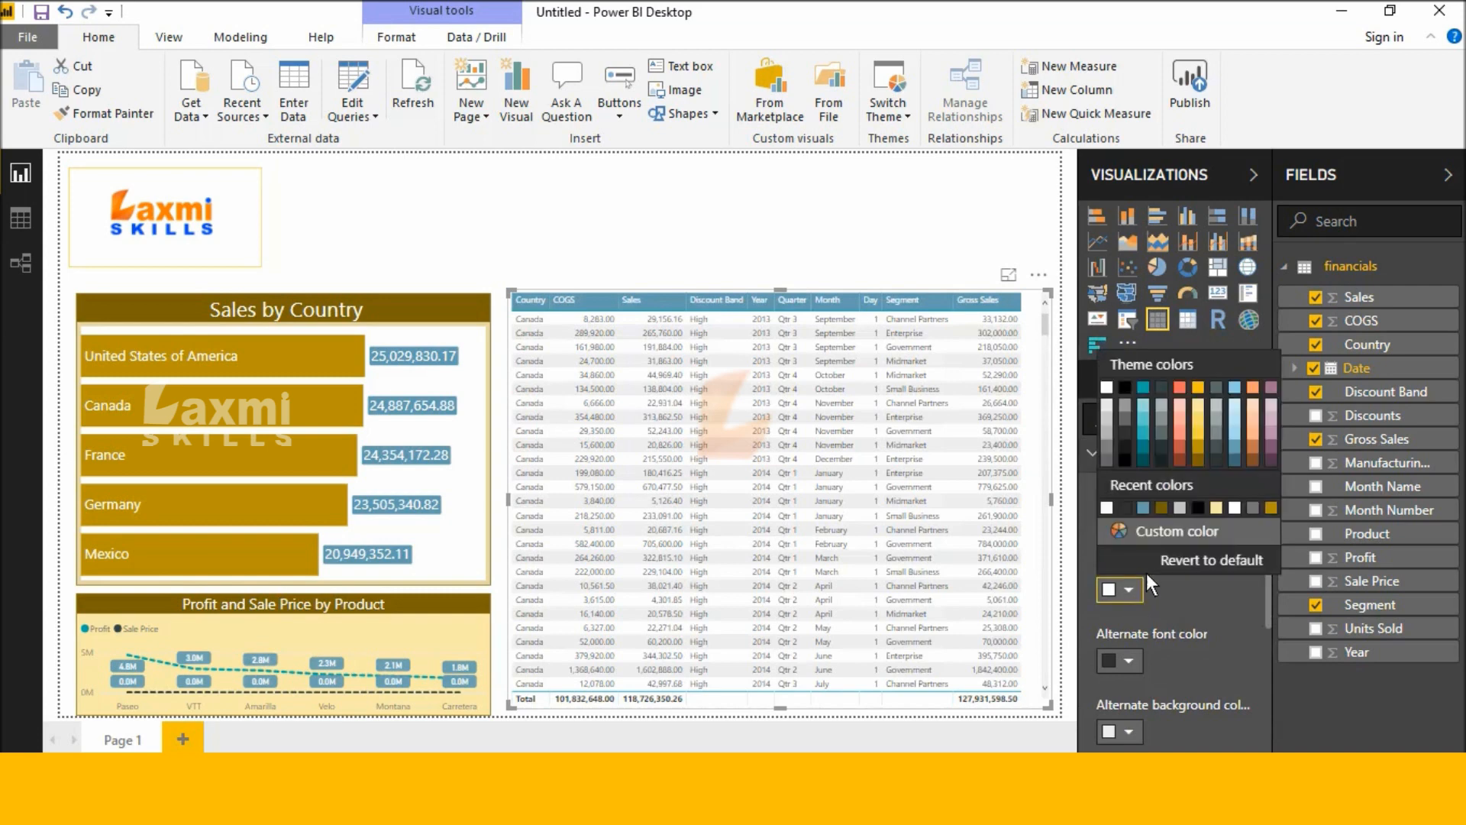
{"action": "left_click", "coordinate": [1236, 403]}
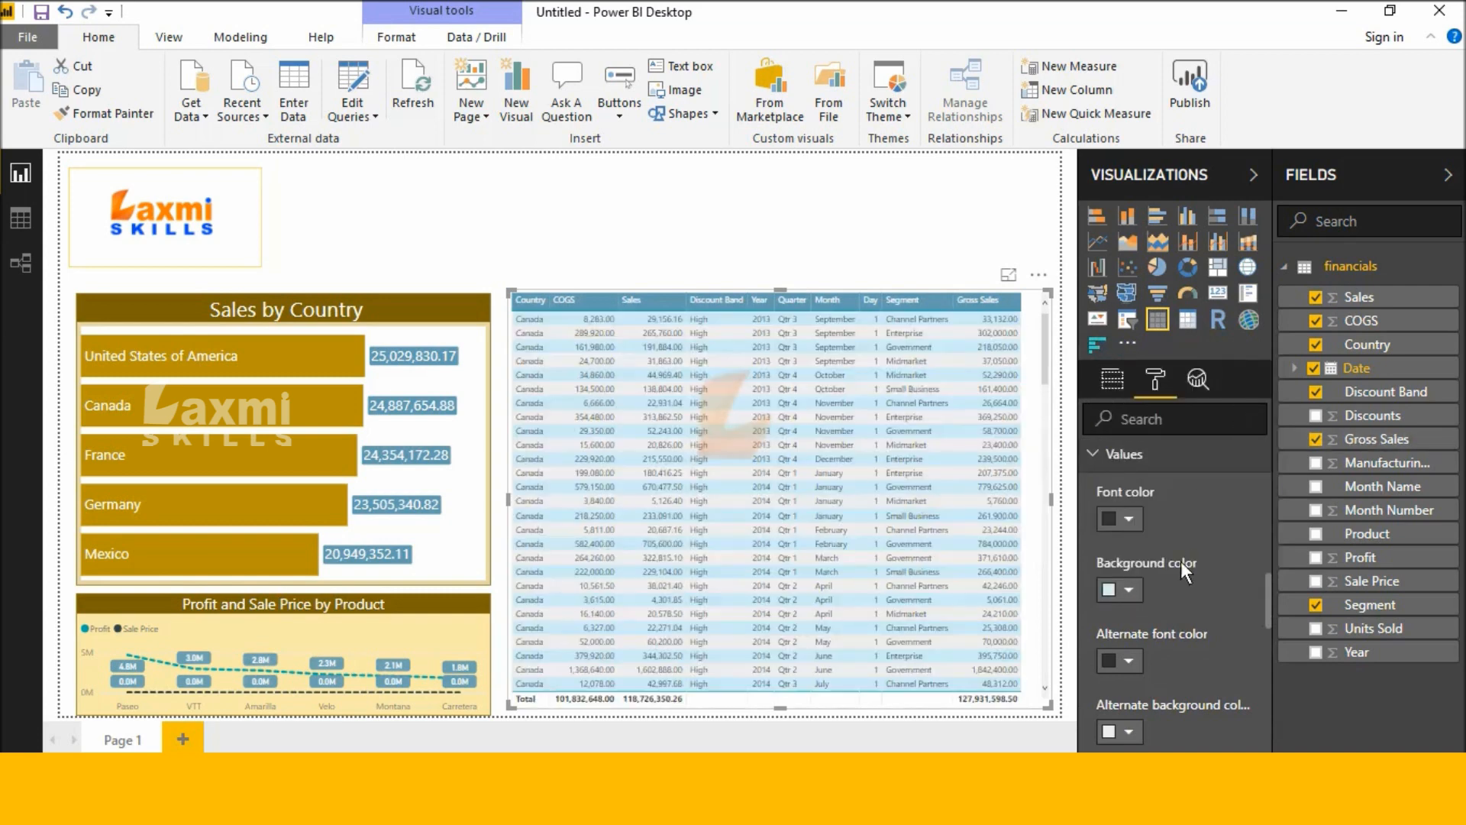
- Give the table's total row the recently used steel blue background and a white font
{"action": "scroll", "coordinate": [1156, 560], "scroll_direction": "down", "scroll_amount": 3}
{"action": "scroll", "coordinate": [1155, 558], "scroll_direction": "down", "scroll_amount": 8}
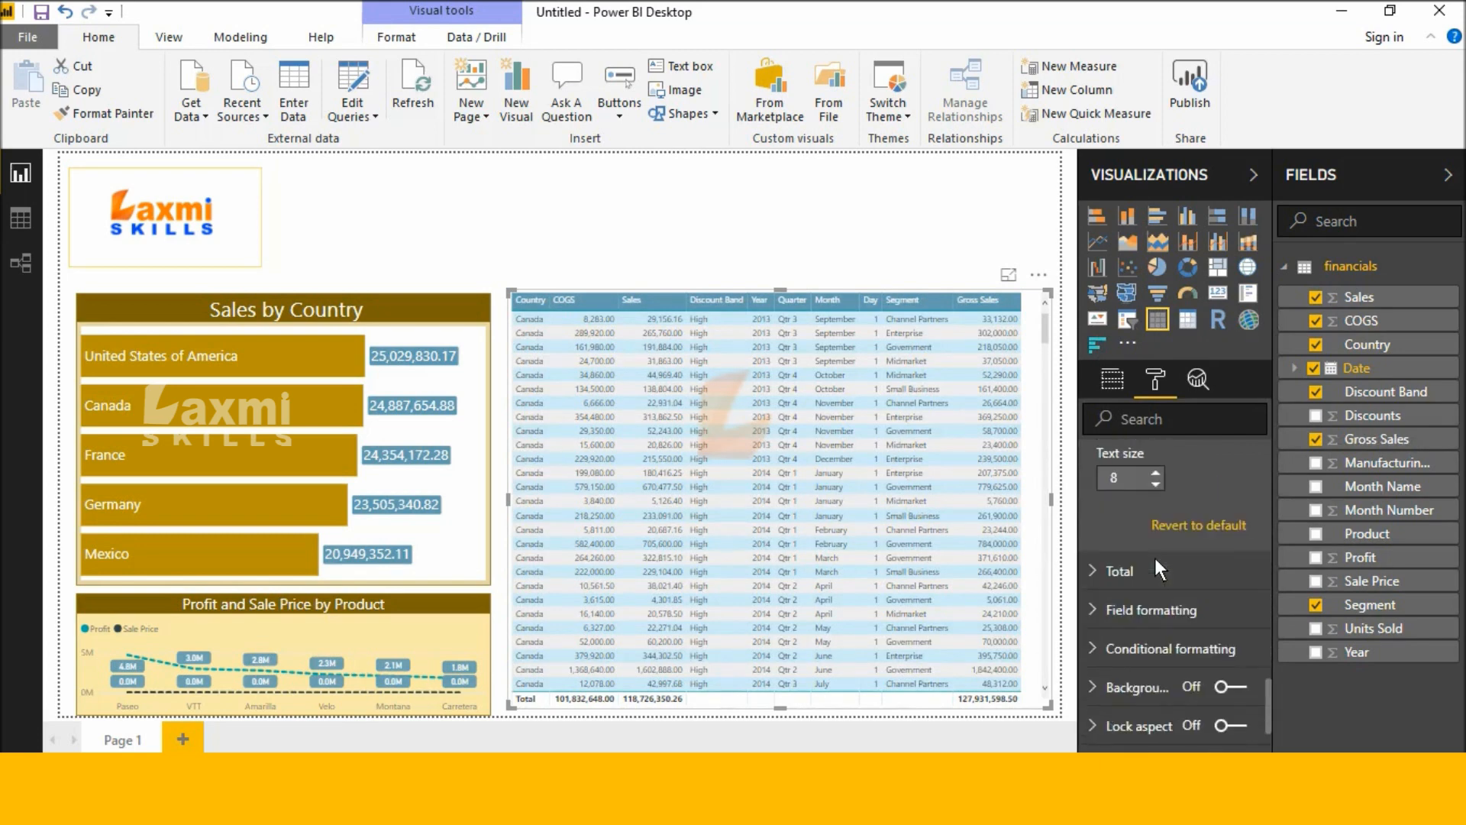
{"action": "left_click", "coordinate": [1133, 532]}
{"action": "scroll", "coordinate": [1138, 571], "scroll_direction": "down", "scroll_amount": 3}
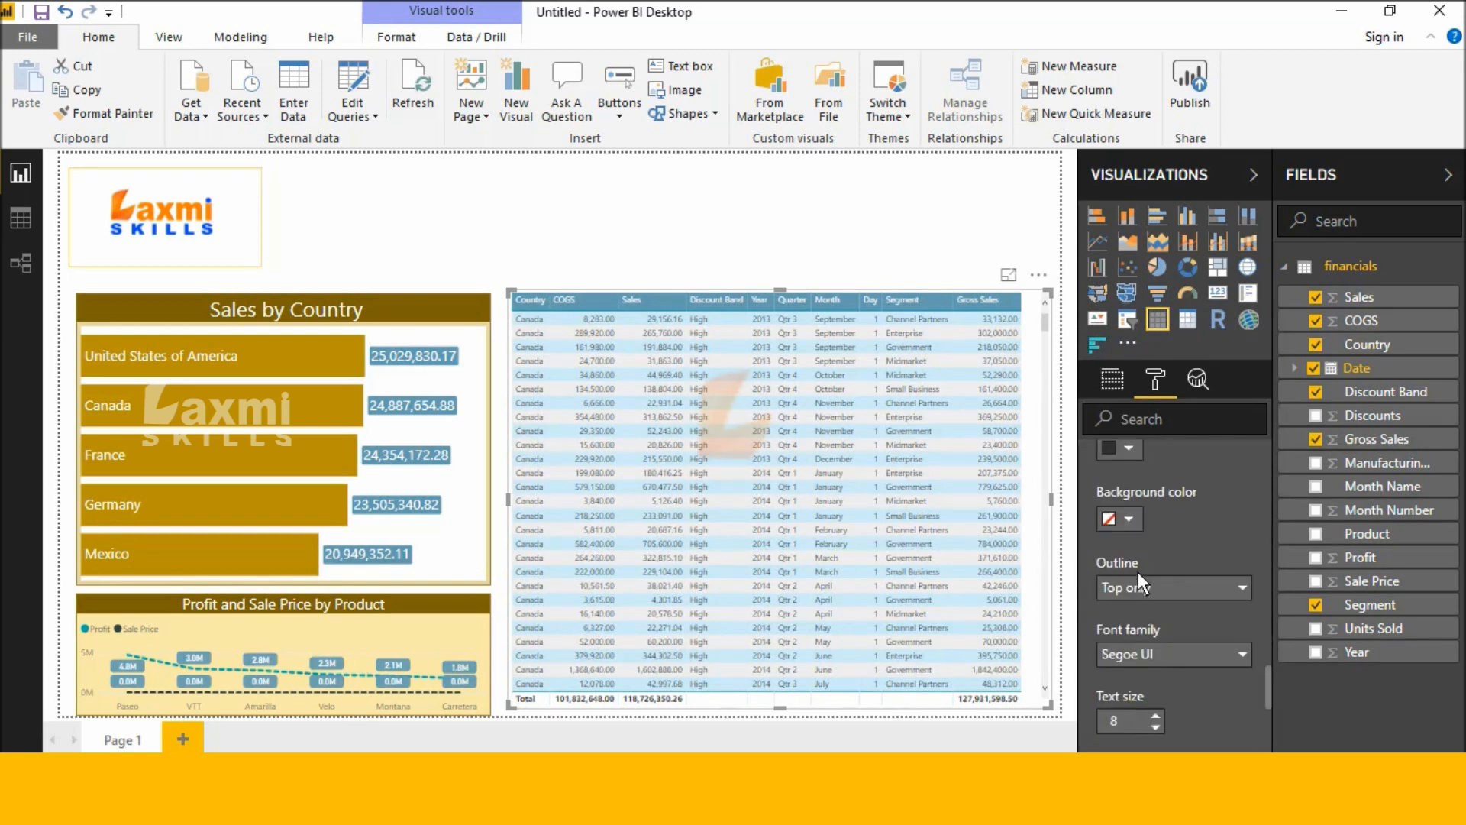
{"action": "scroll", "coordinate": [1138, 571], "scroll_direction": "up", "scroll_amount": 1}
{"action": "left_click", "coordinate": [1130, 607]}
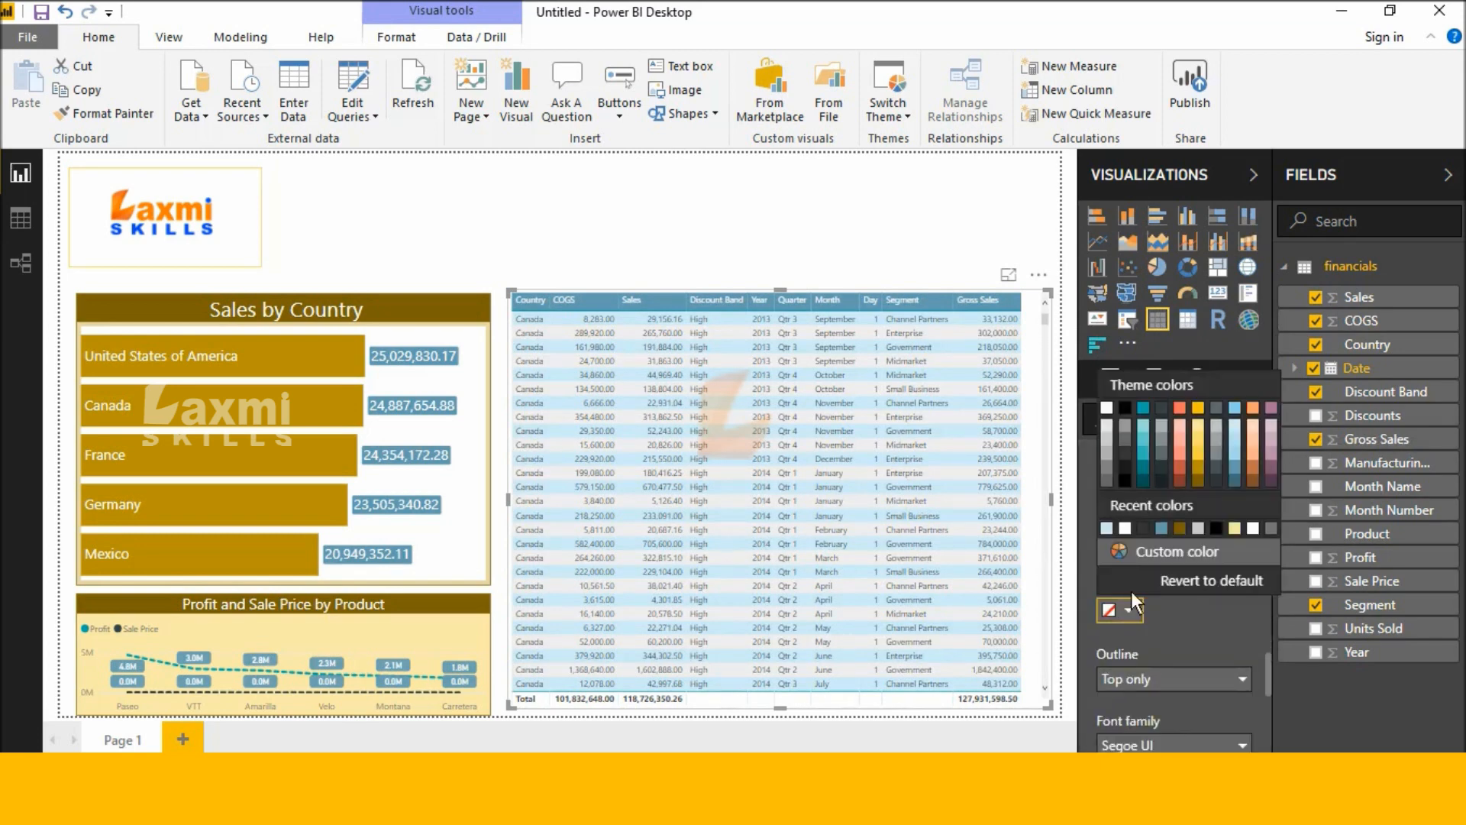
{"action": "left_click", "coordinate": [1164, 530]}
{"action": "left_click", "coordinate": [1130, 539]}
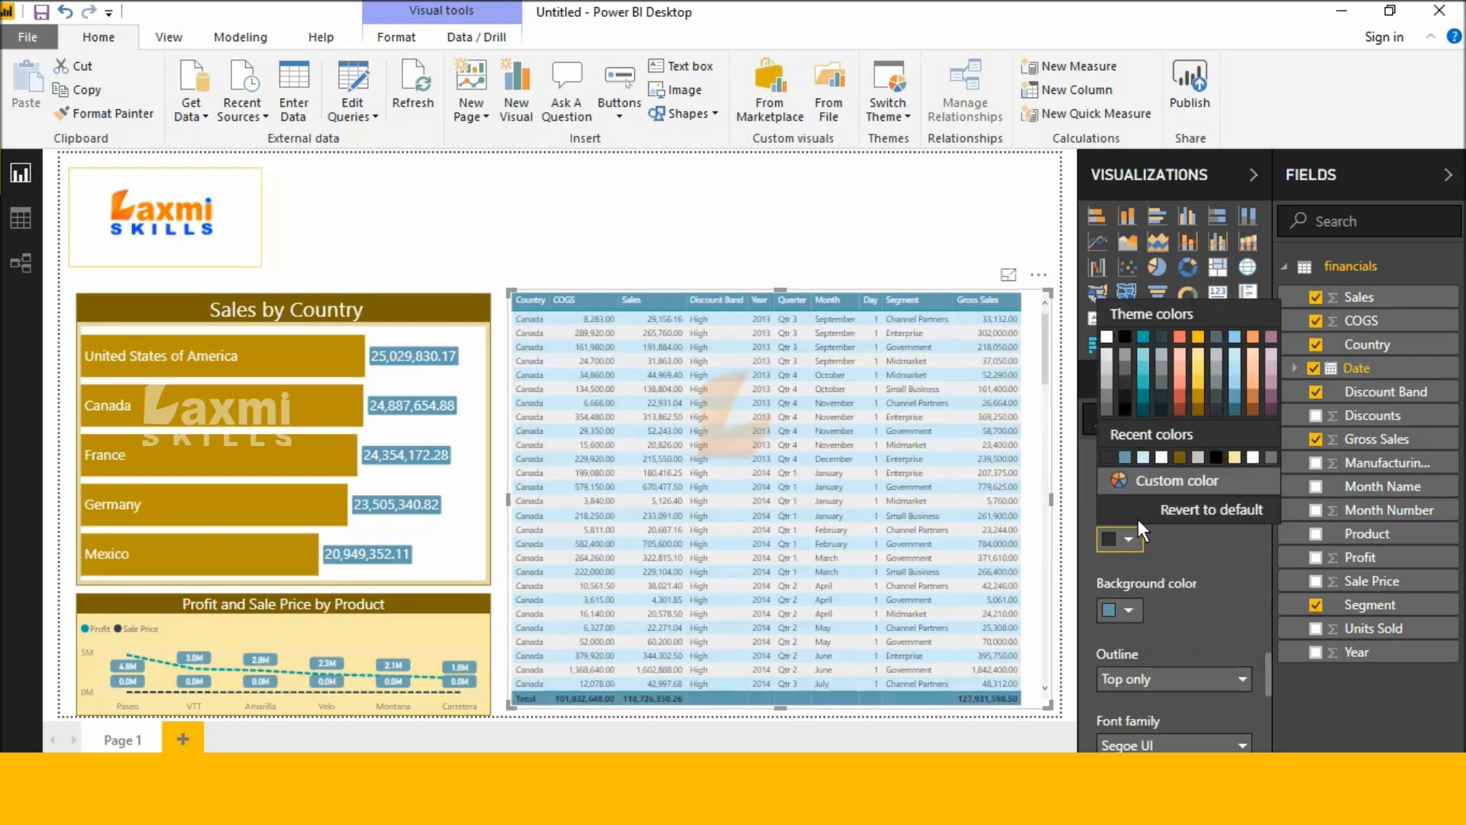
{"action": "left_click", "coordinate": [1106, 337]}
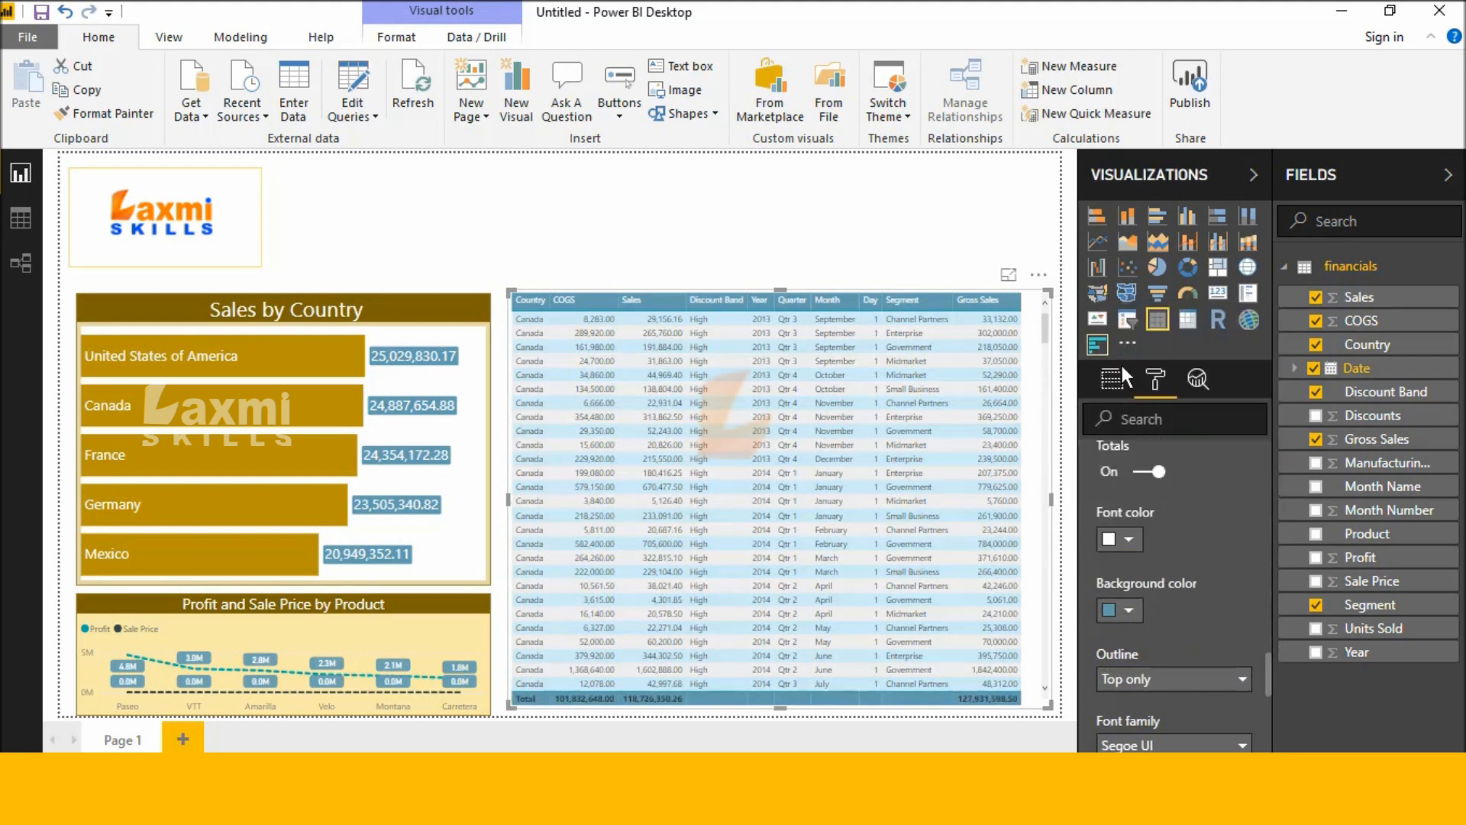
- Turn on the table's border and color it white
{"action": "scroll", "coordinate": [1199, 594], "scroll_direction": "down", "scroll_amount": 5}
{"action": "scroll", "coordinate": [1199, 597], "scroll_direction": "down", "scroll_amount": 2}
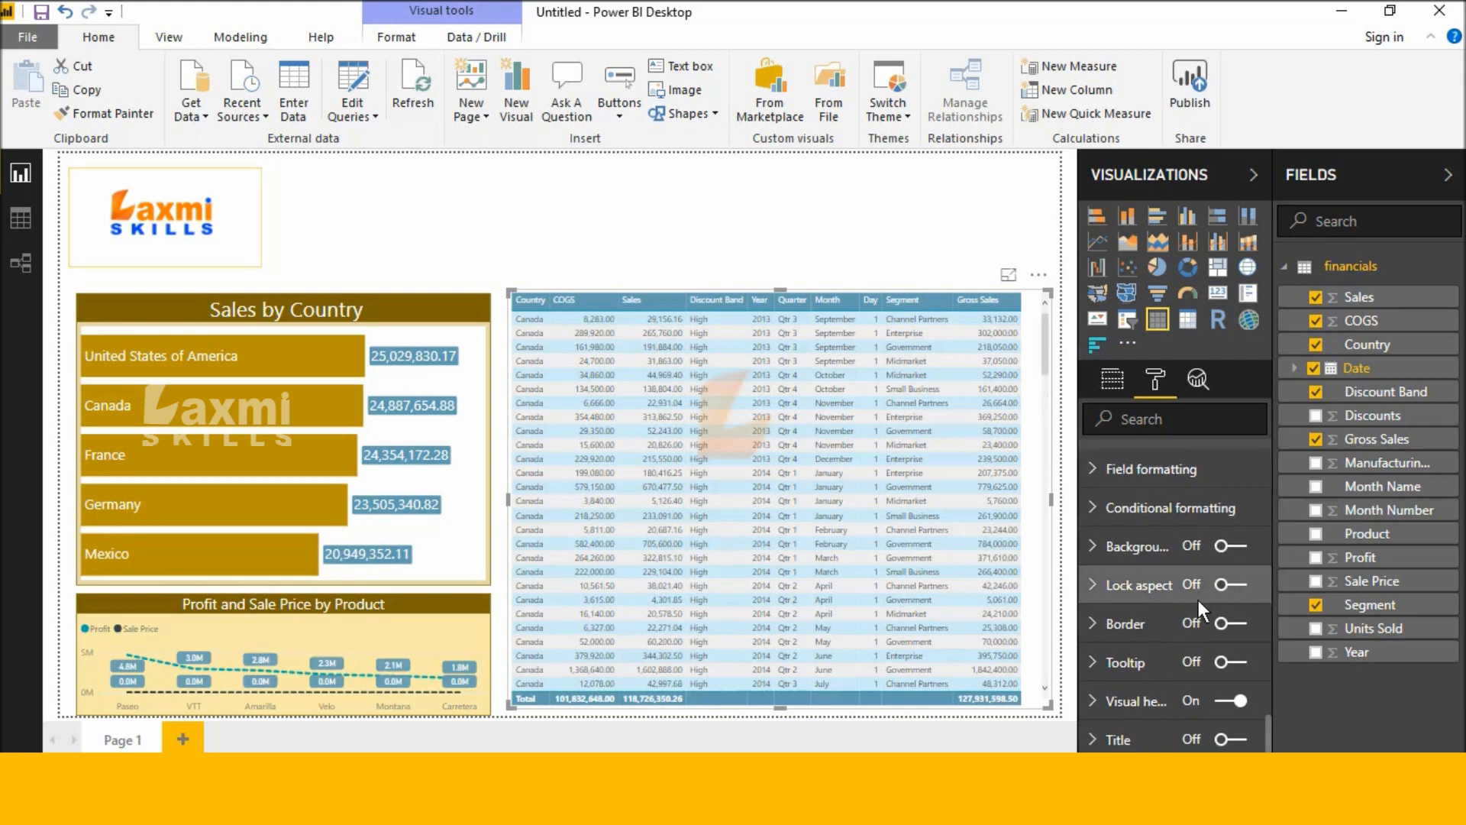
{"action": "left_click", "coordinate": [1220, 620]}
{"action": "left_click", "coordinate": [1109, 625]}
{"action": "scroll", "coordinate": [1115, 634], "scroll_direction": "down", "scroll_amount": 3}
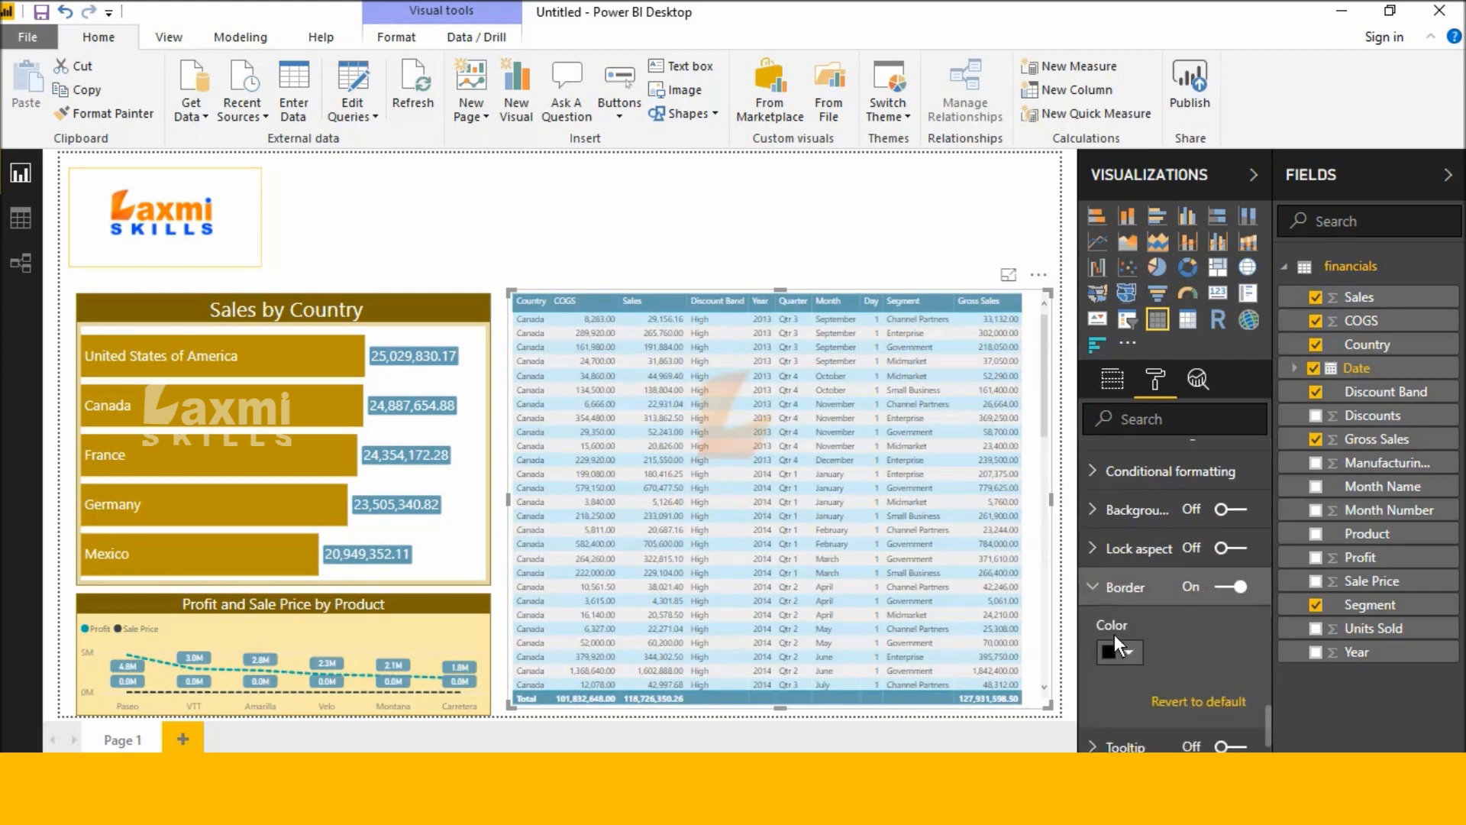
{"action": "left_click", "coordinate": [1129, 571]}
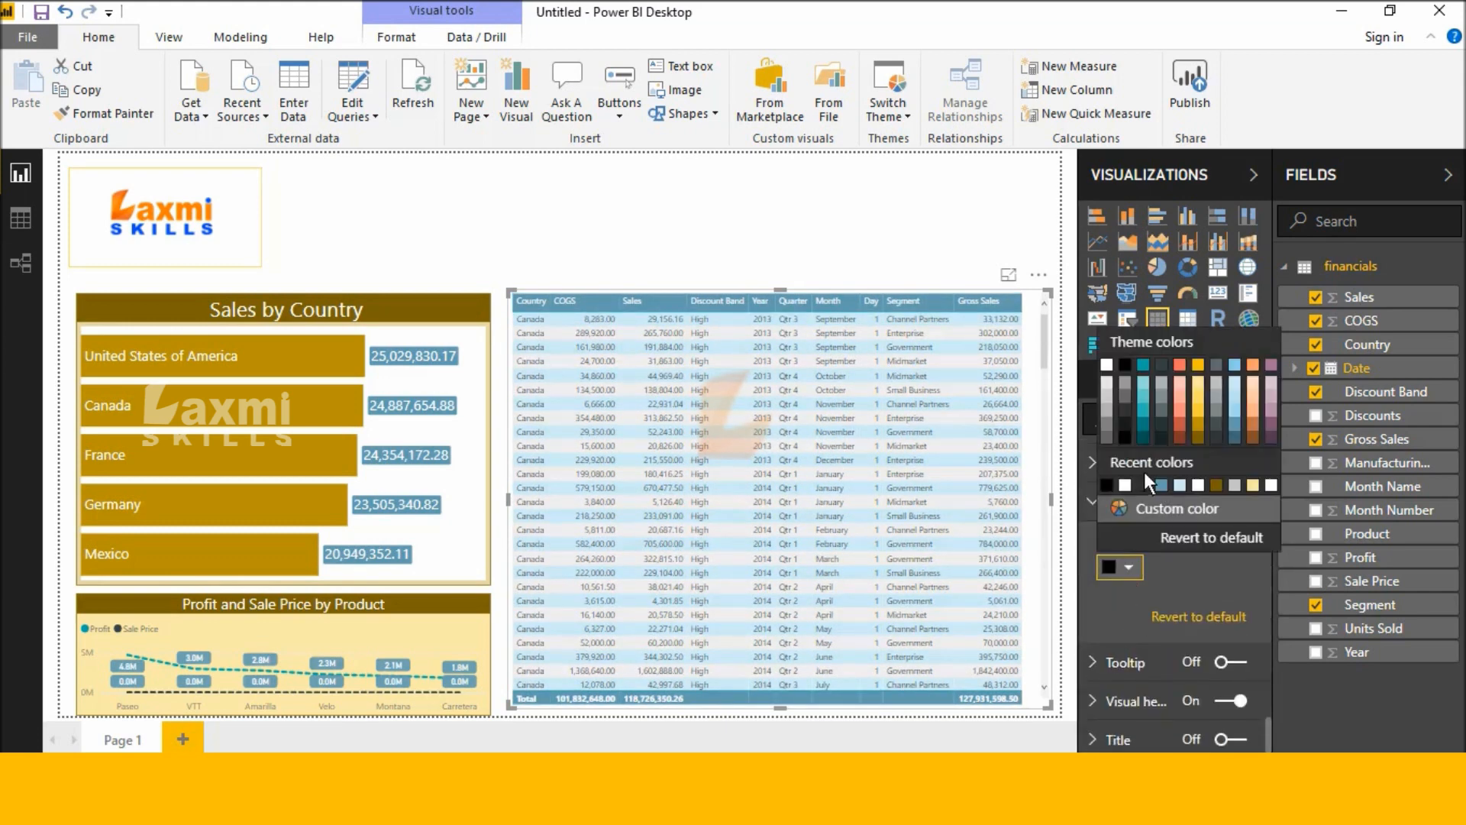
{"action": "left_click", "coordinate": [1198, 486]}
- Examine the table's field formatting and conditional formatting options for the Country column
{"action": "scroll", "coordinate": [1201, 595], "scroll_direction": "up", "scroll_amount": 3}
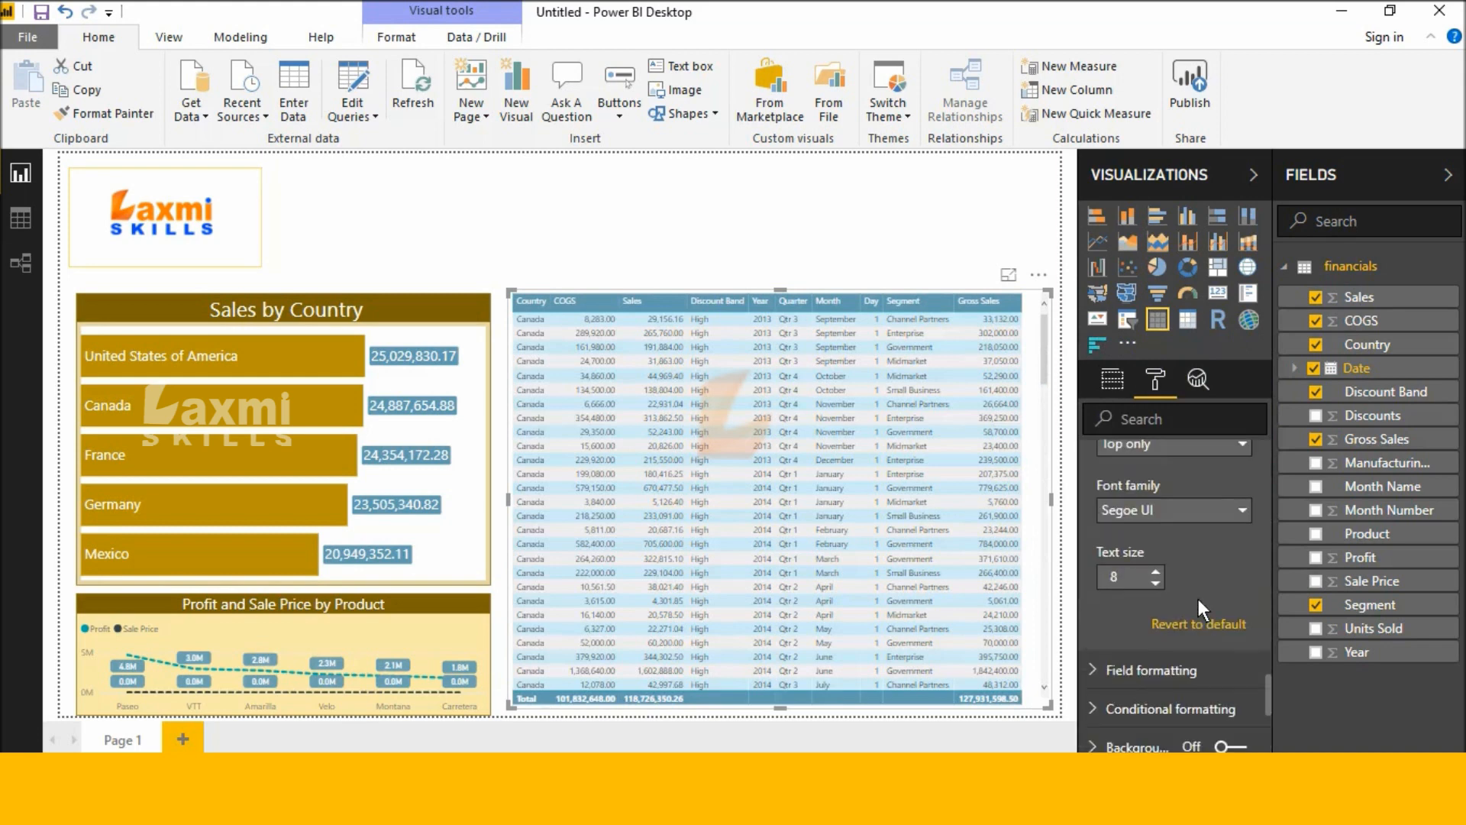
{"action": "scroll", "coordinate": [1152, 645], "scroll_direction": "down", "scroll_amount": 1}
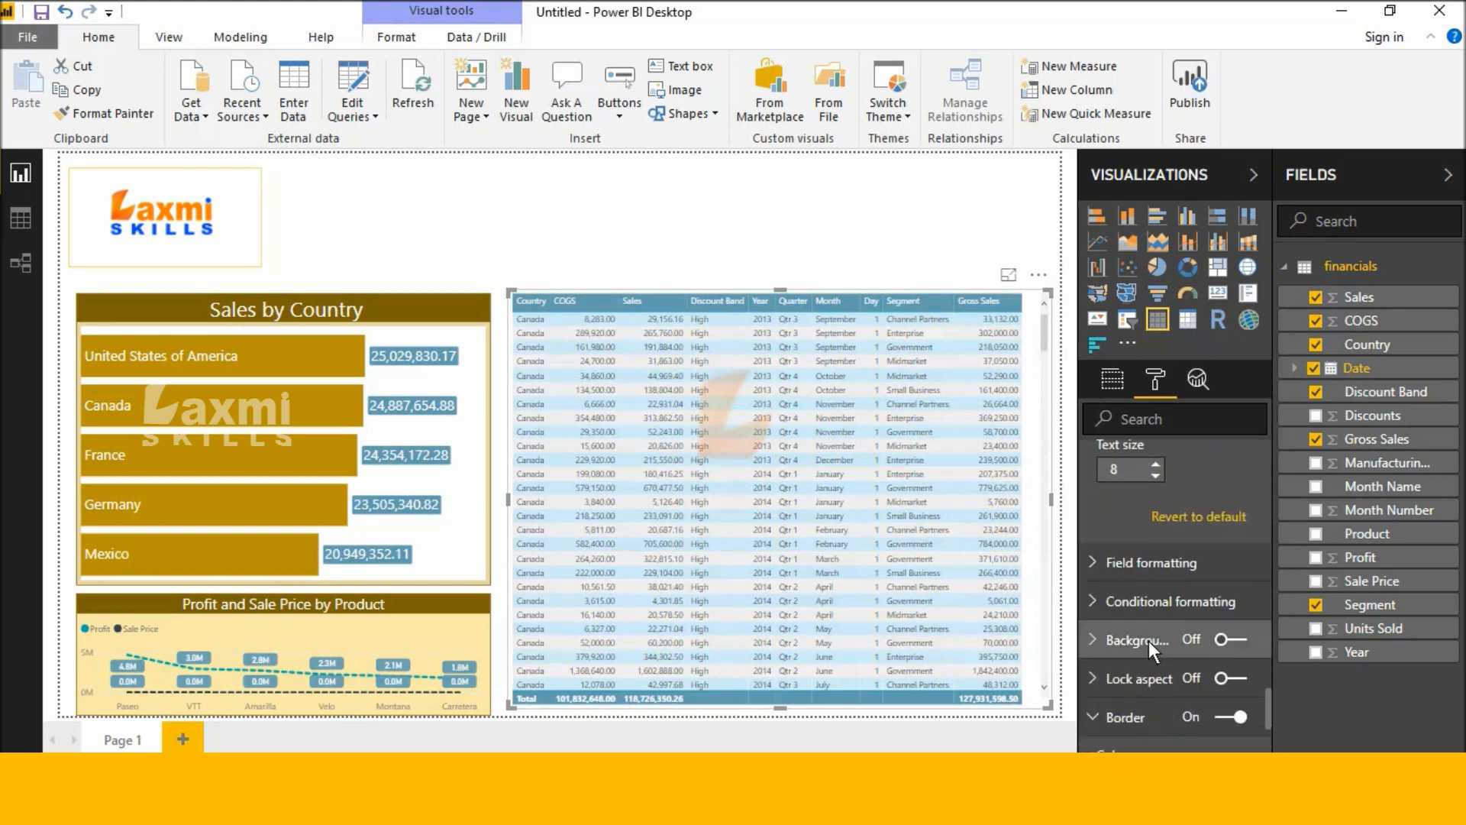
{"action": "left_click", "coordinate": [1099, 575]}
{"action": "scroll", "coordinate": [1098, 575], "scroll_direction": "down", "scroll_amount": 2}
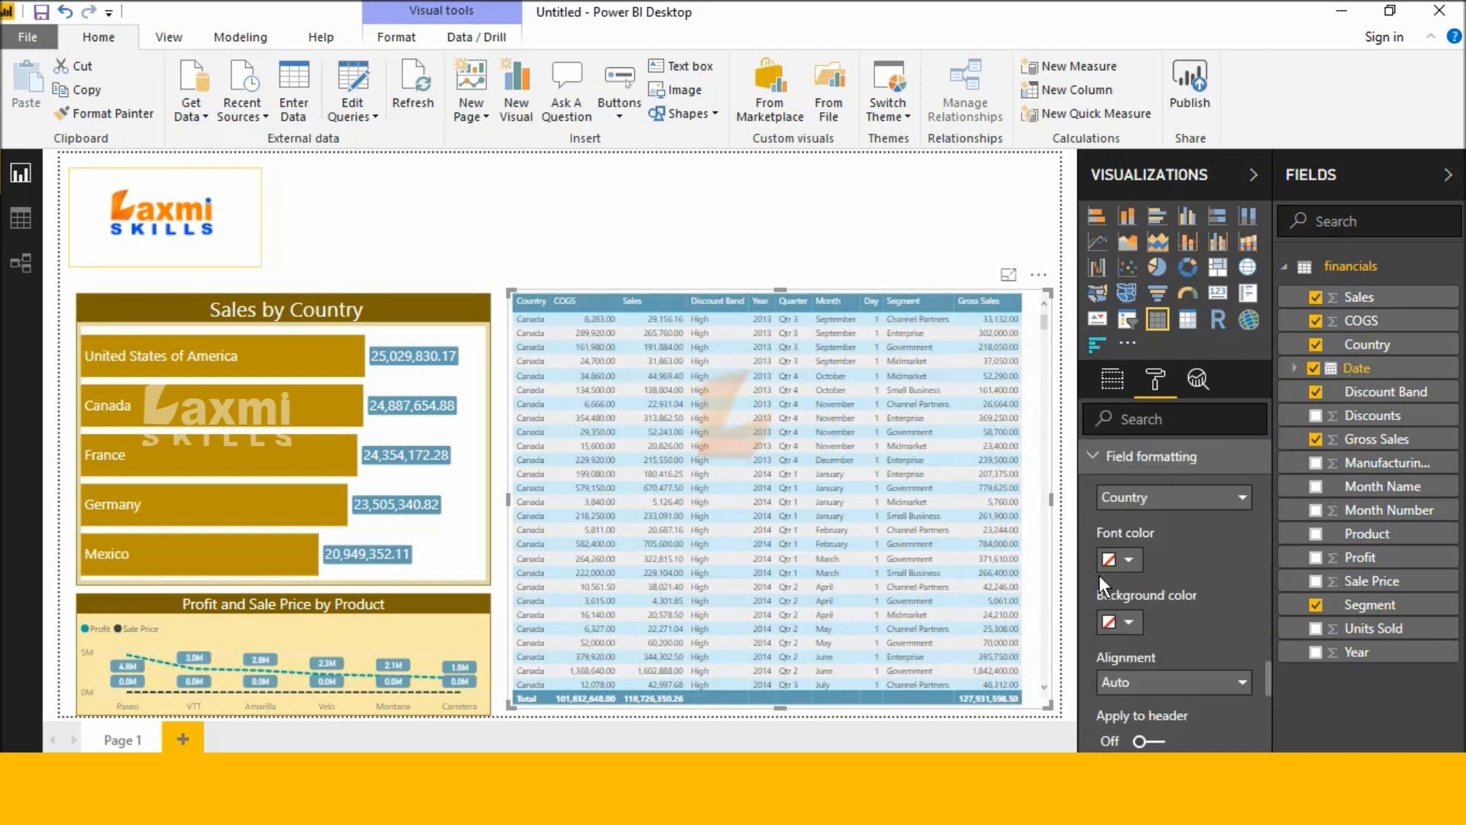
{"action": "left_click", "coordinate": [1130, 617]}
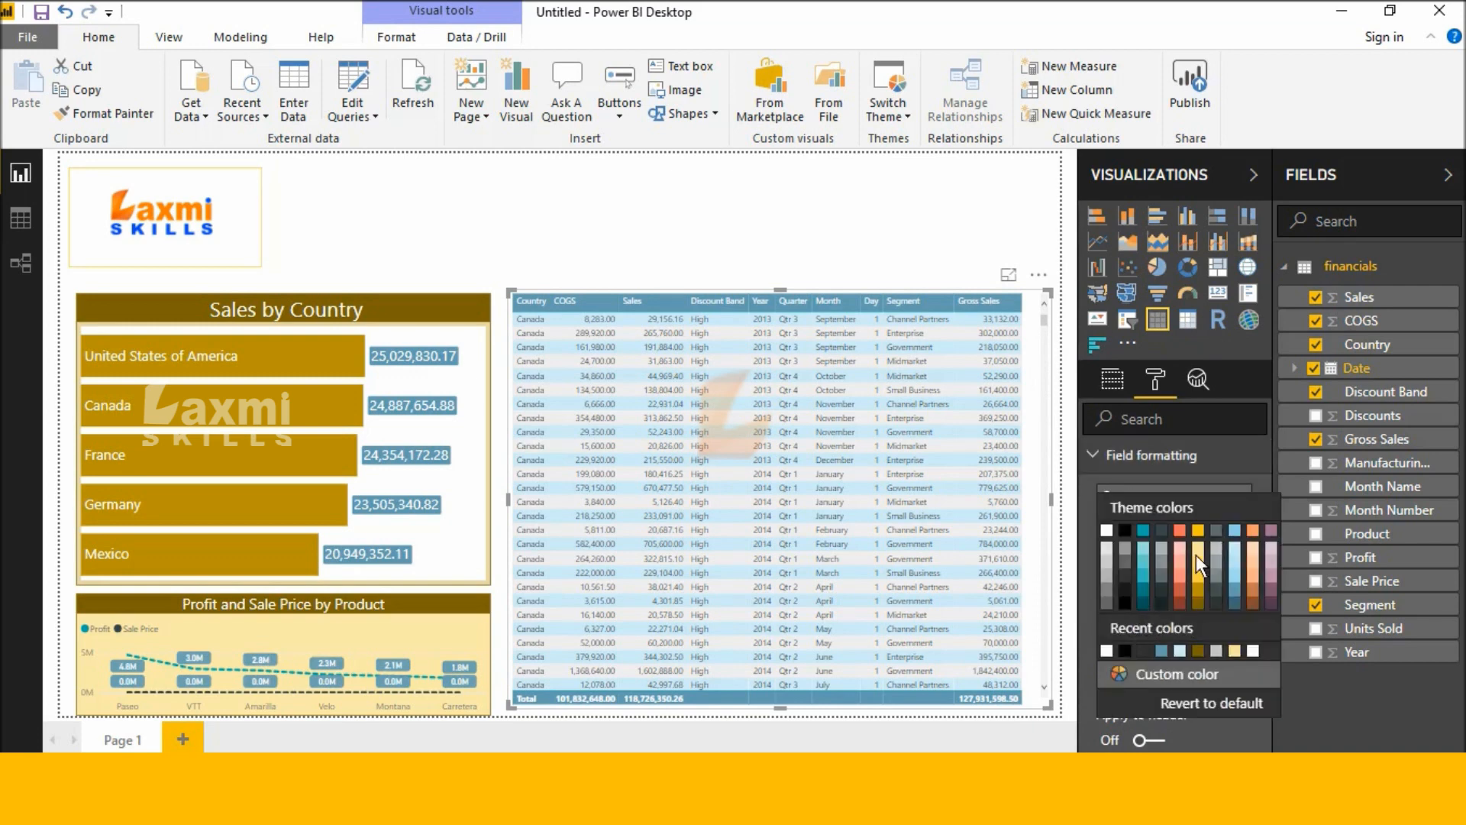
{"action": "left_click", "coordinate": [1221, 475]}
{"action": "scroll", "coordinate": [1149, 550], "scroll_direction": "down", "scroll_amount": 4}
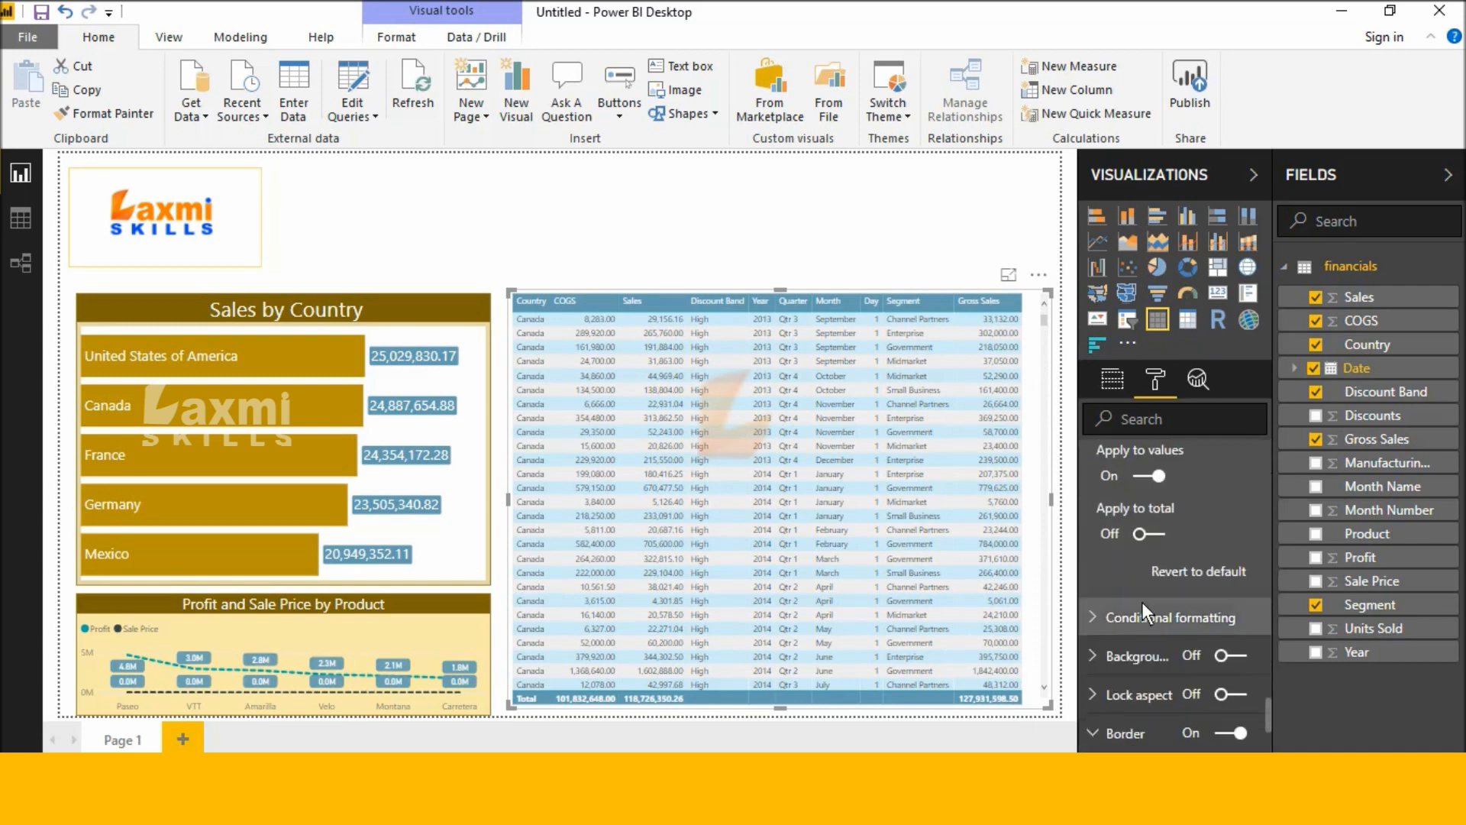
{"action": "left_click", "coordinate": [1102, 614]}
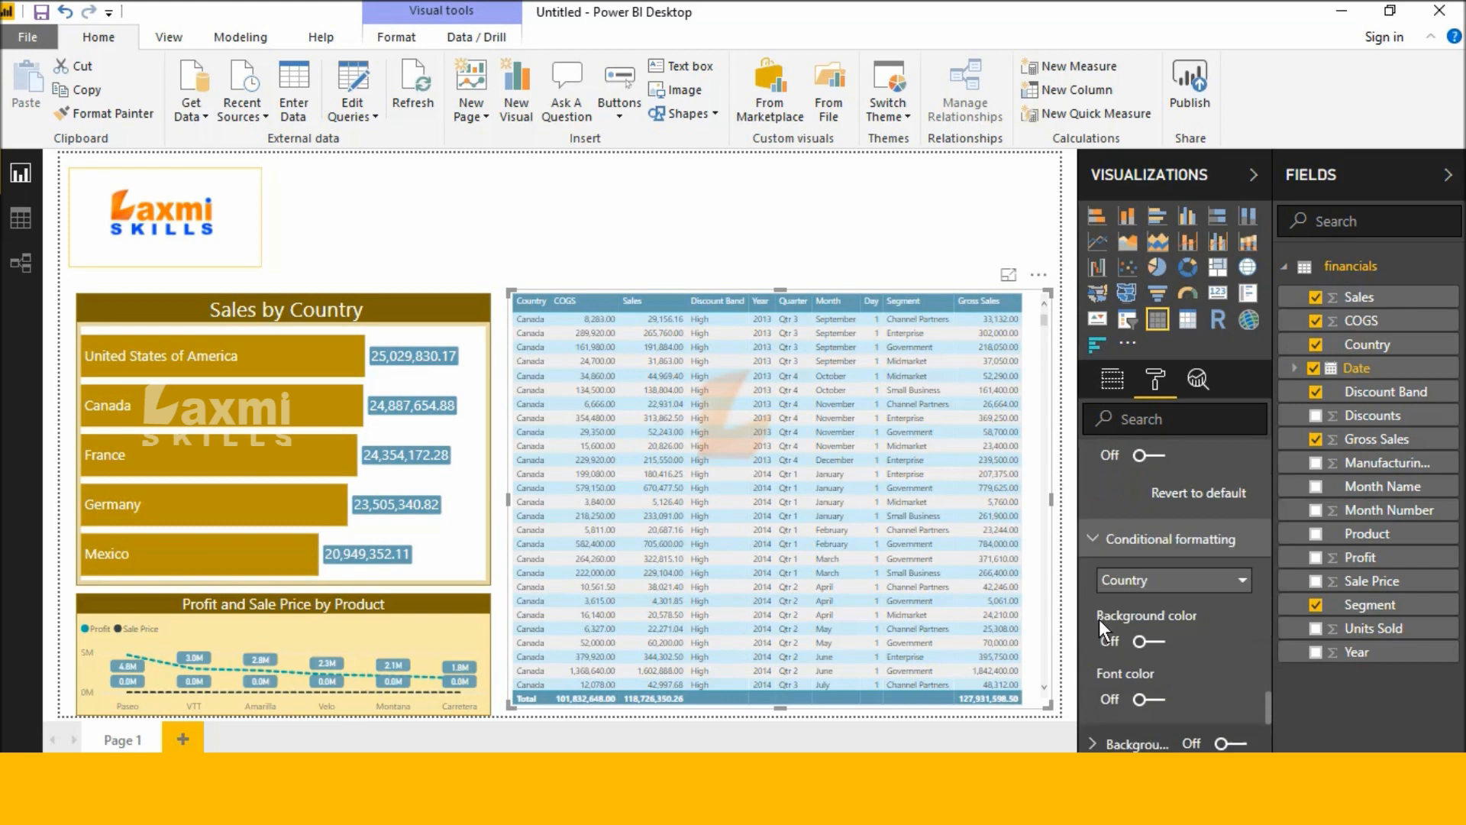
- Apply a diverging background color scale to the table's Country column, based on the sum of Sales
{"action": "left_click", "coordinate": [1140, 614]}
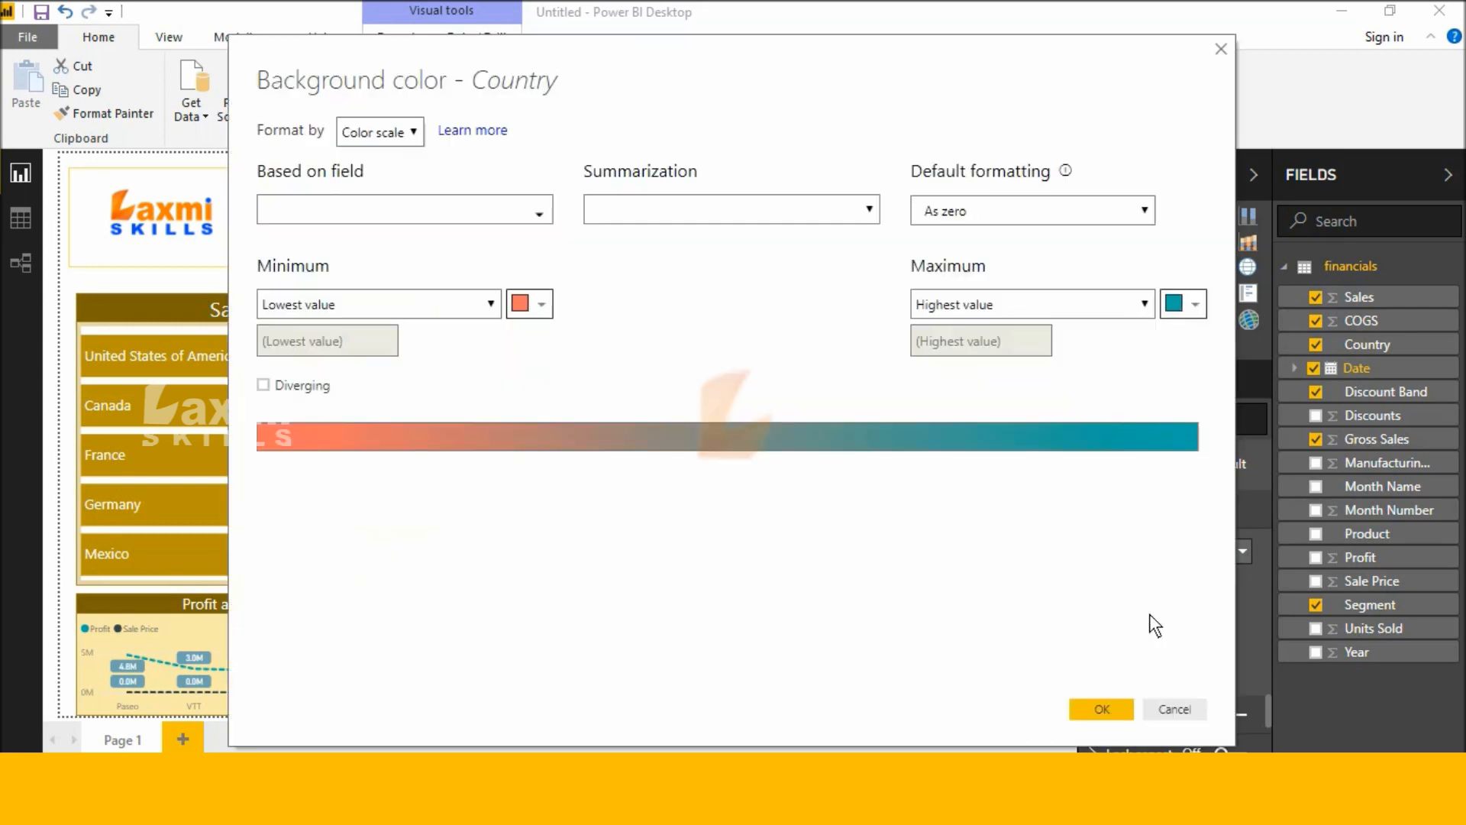
{"action": "left_click", "coordinate": [264, 385]}
{"action": "left_click", "coordinate": [499, 212]}
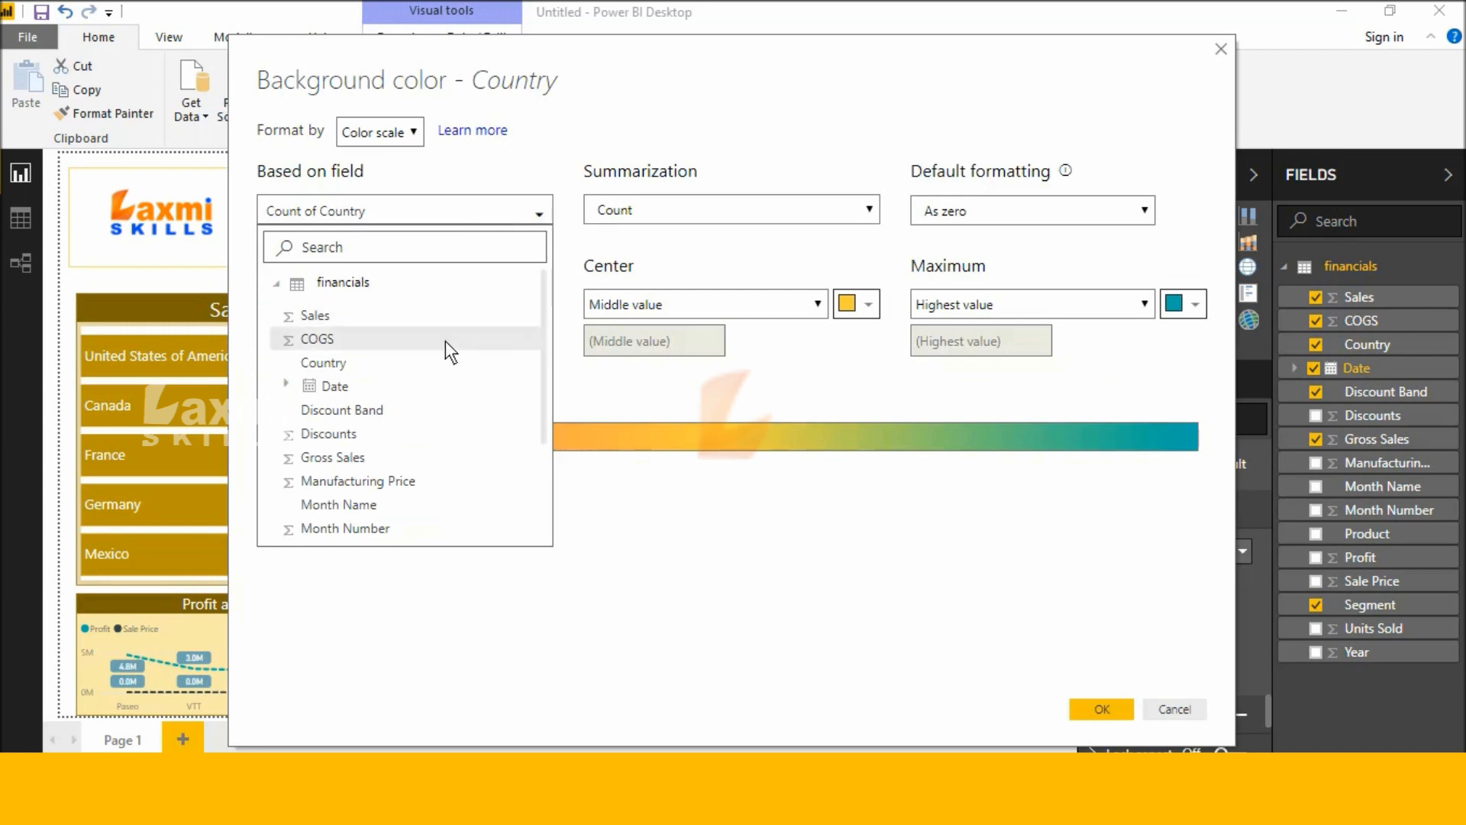
{"action": "left_click", "coordinate": [450, 315]}
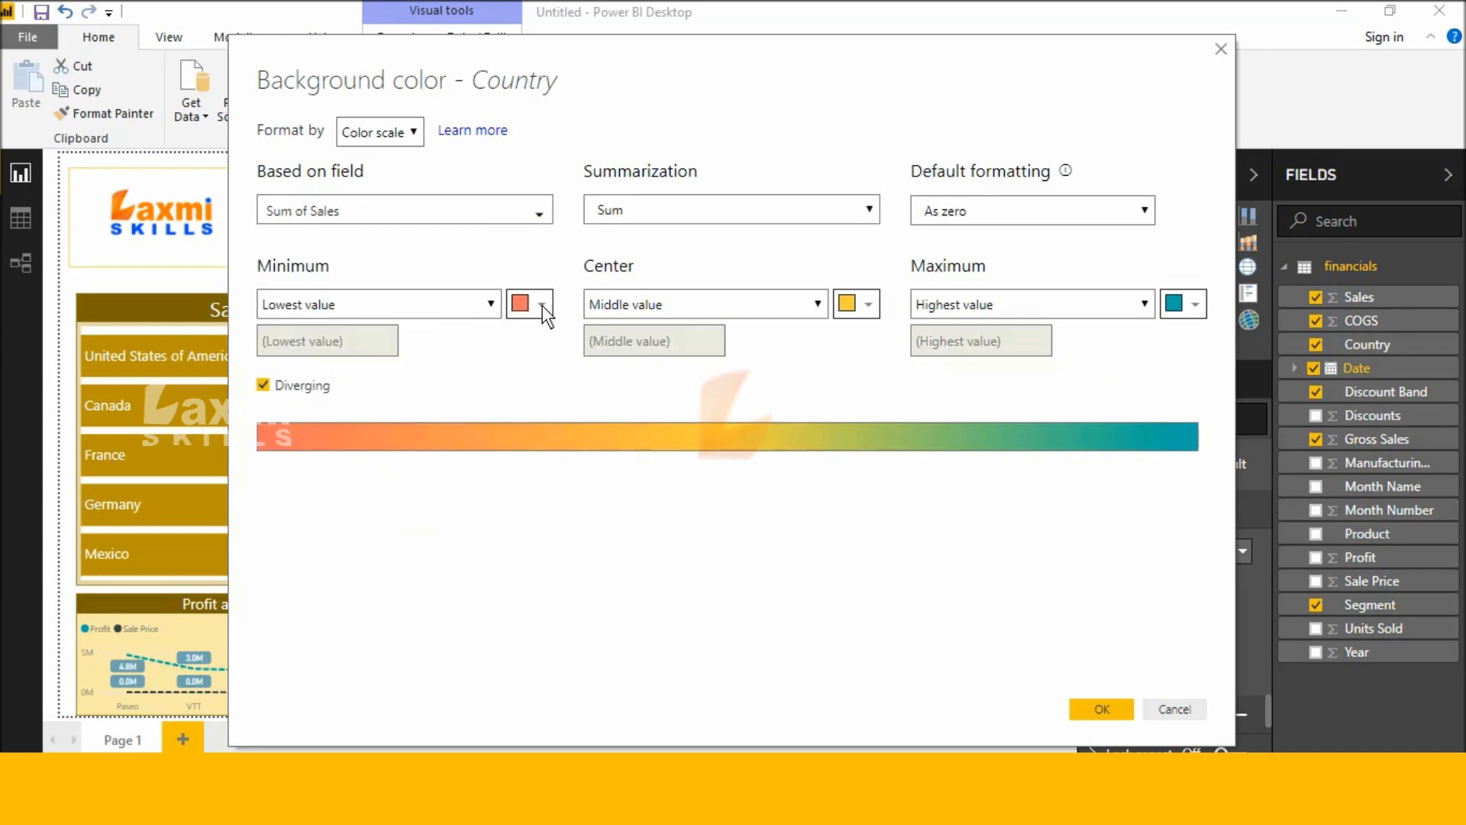
{"action": "left_click", "coordinate": [1109, 706]}
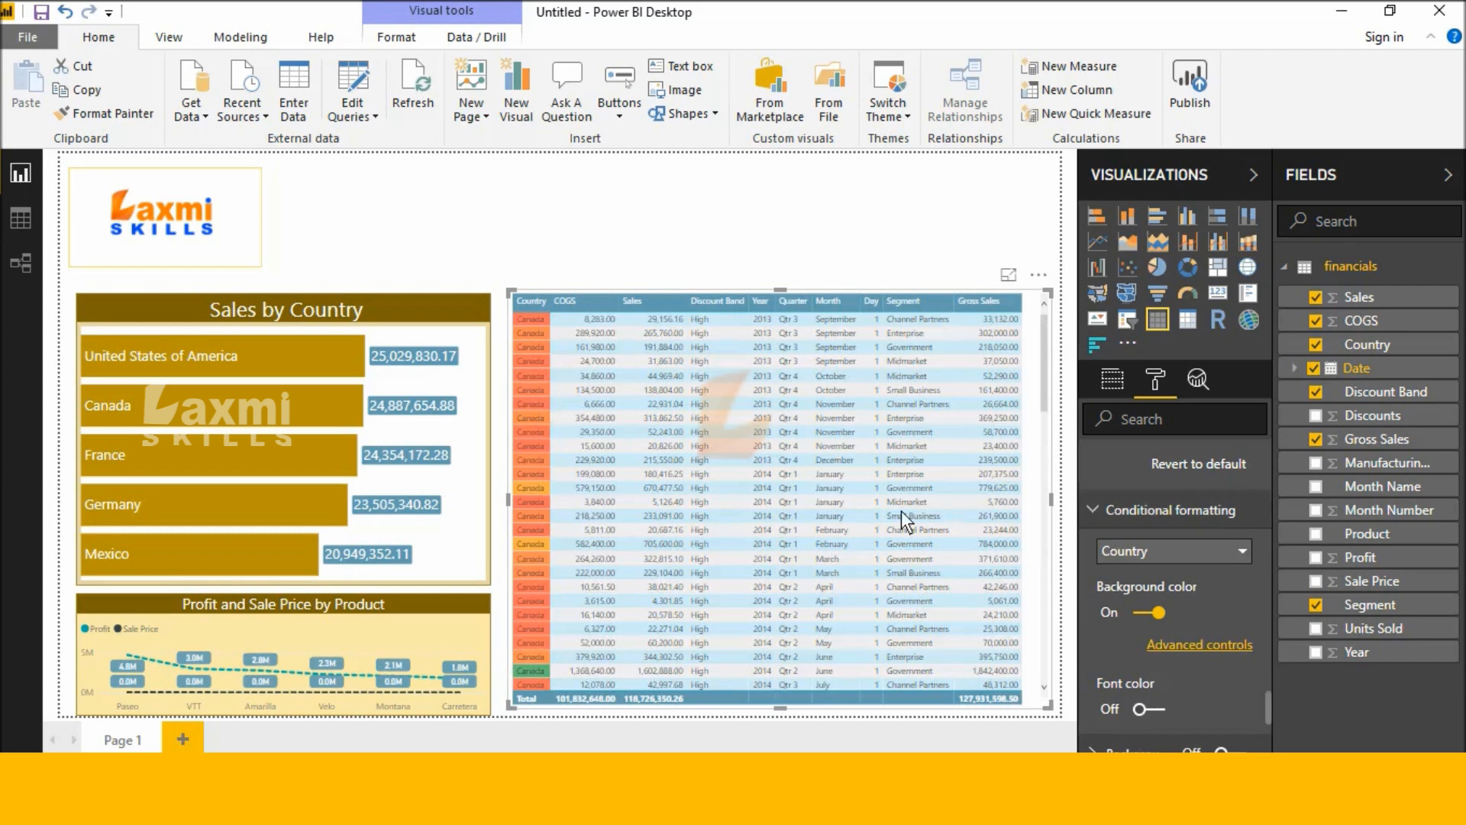
{"action": "scroll", "coordinate": [645, 497], "scroll_direction": "down", "scroll_amount": 5}
{"action": "scroll", "coordinate": [645, 497], "scroll_direction": "up", "scroll_amount": 5}
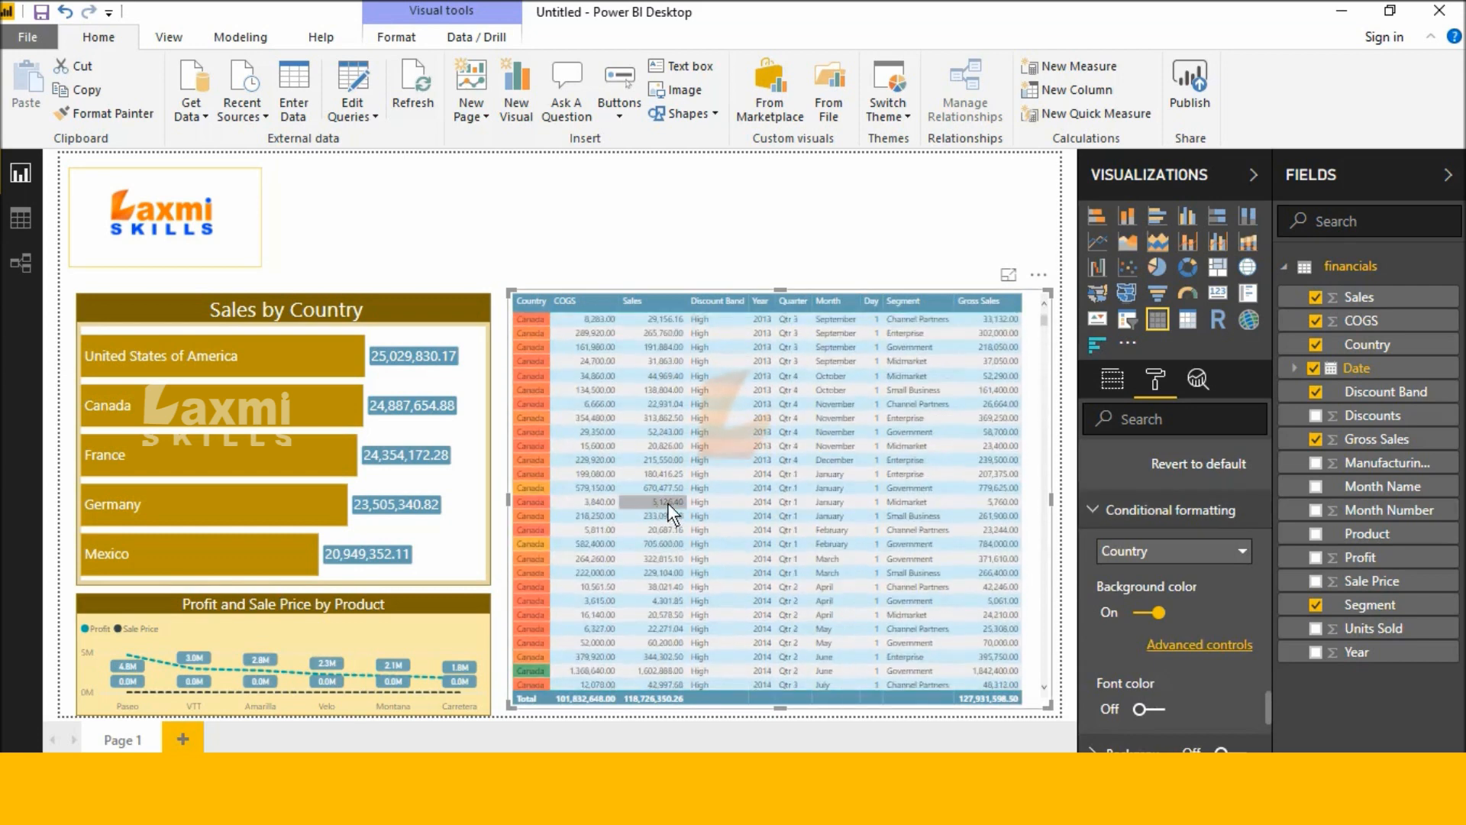
{"action": "scroll", "coordinate": [675, 510], "scroll_direction": "down", "scroll_amount": 4}
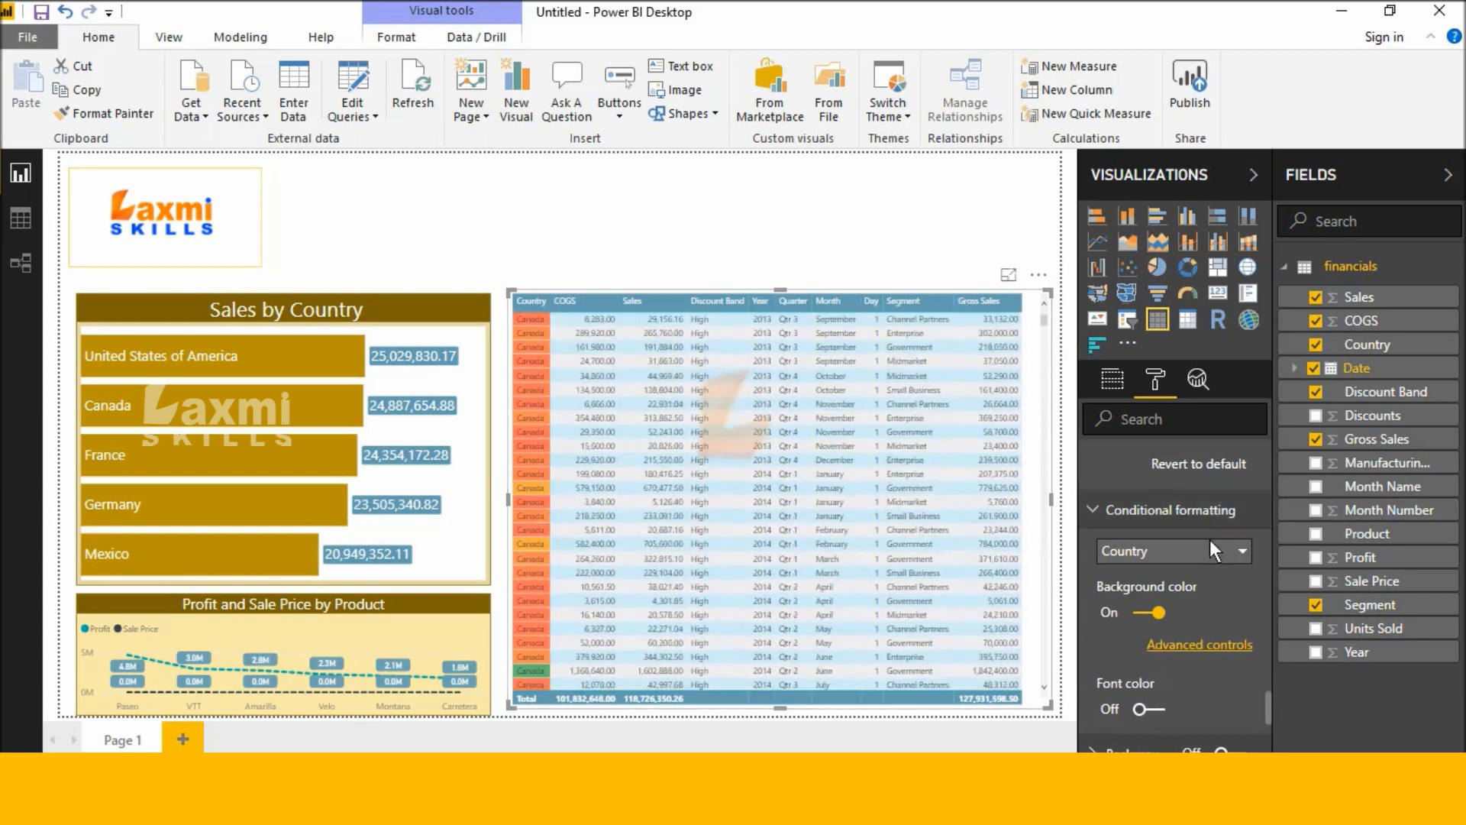
- Turn on the conditional background color for the table's Sales column
{"action": "left_click", "coordinate": [1212, 544]}
{"action": "left_click", "coordinate": [1148, 363]}
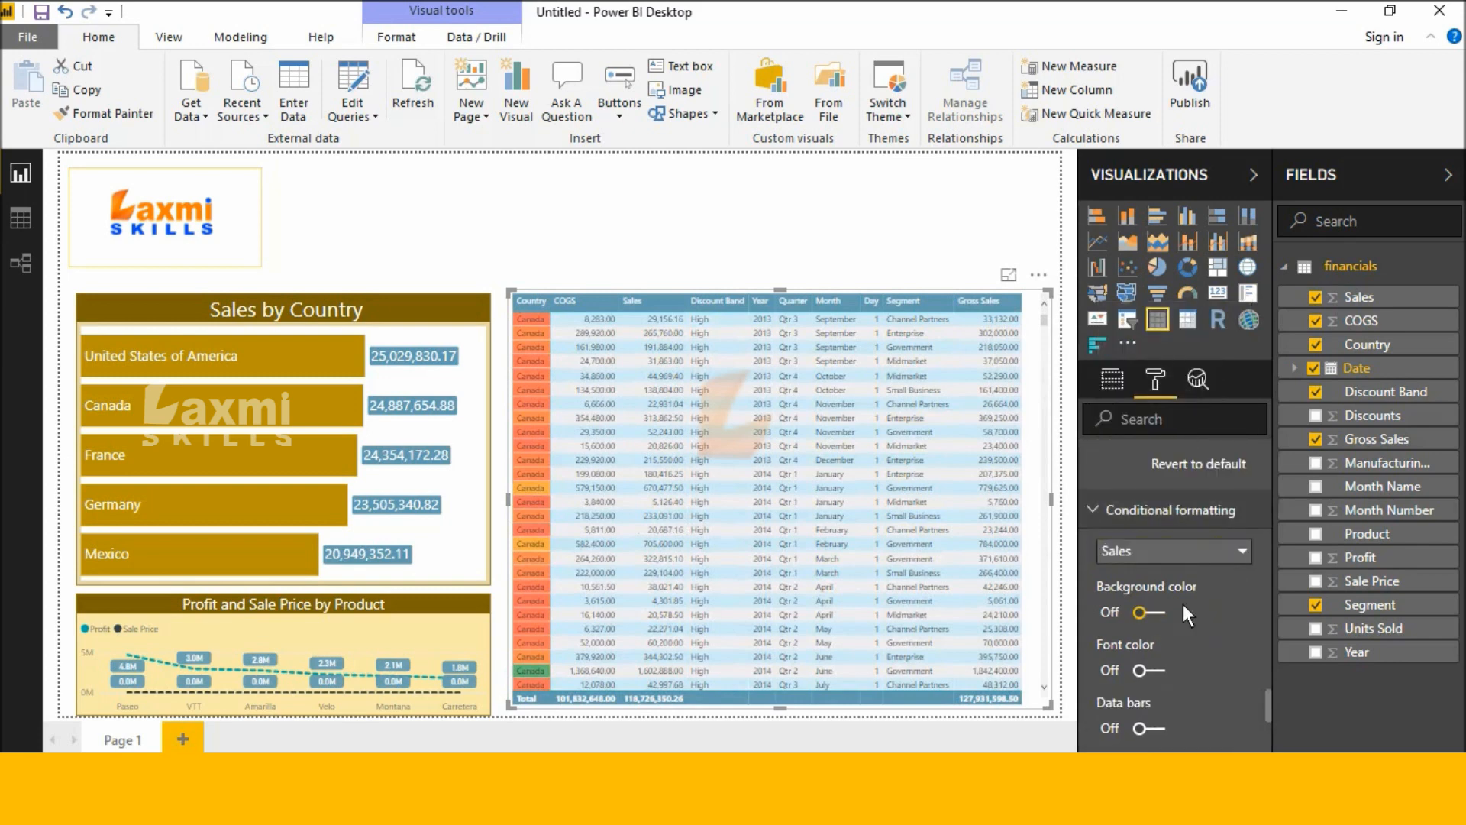
{"action": "scroll", "coordinate": [1163, 616], "scroll_direction": "down", "scroll_amount": 2}
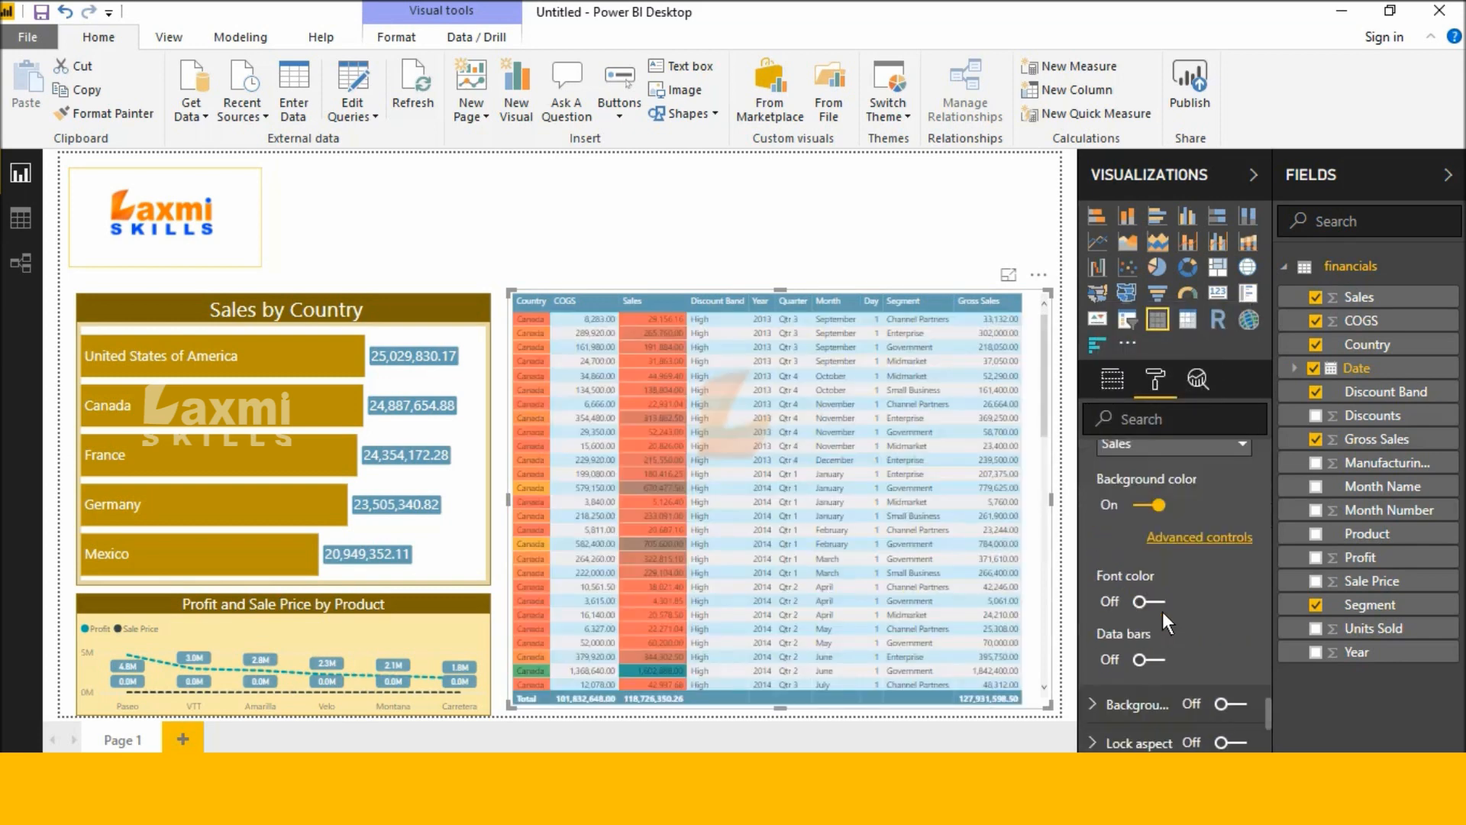
{"action": "scroll", "coordinate": [888, 543], "scroll_direction": "down", "scroll_amount": 5}
{"action": "scroll", "coordinate": [888, 543], "scroll_direction": "up", "scroll_amount": 5}
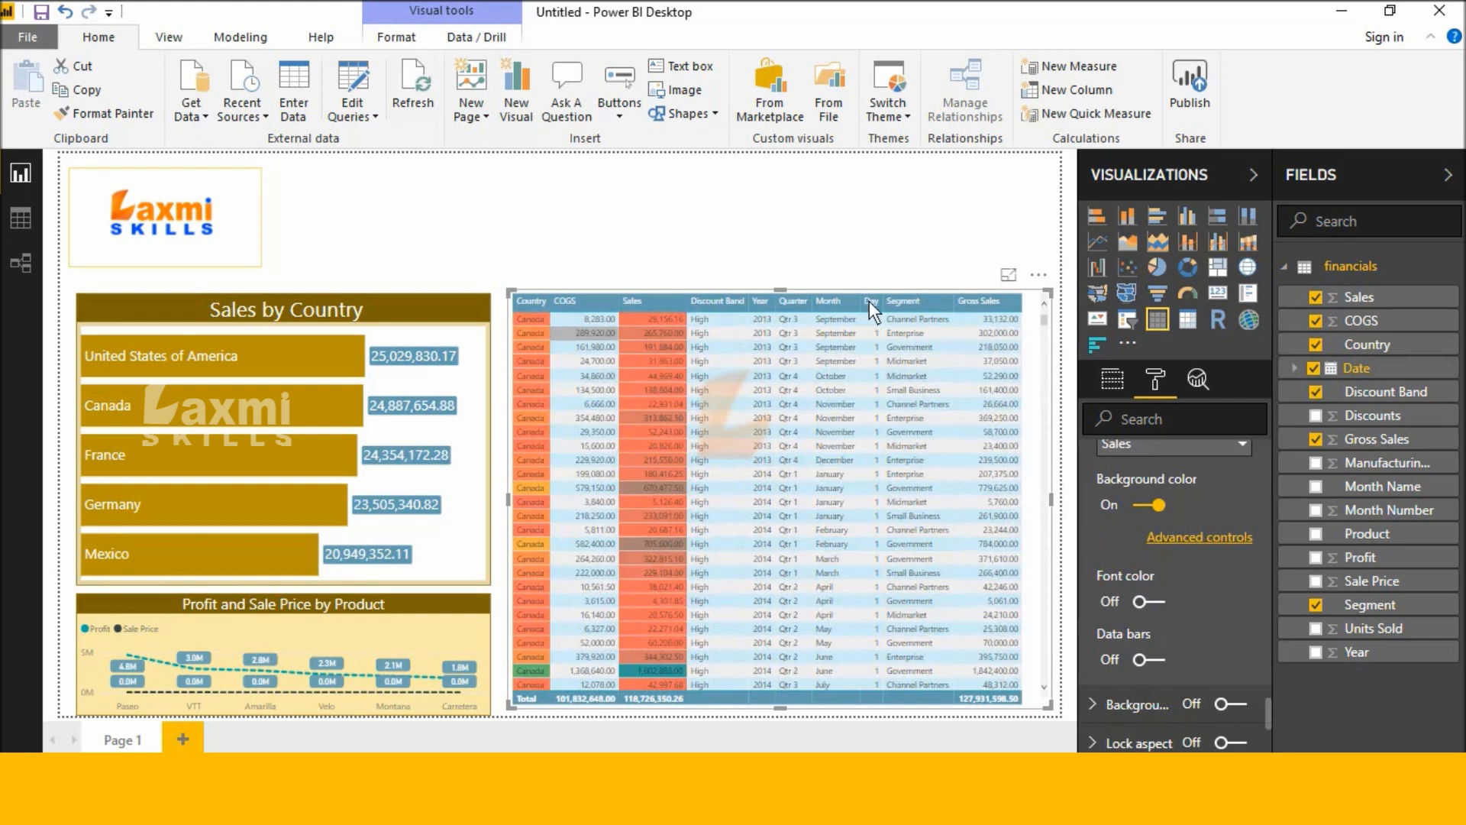
- Turn off the conditional background color on the table's Country column
{"action": "scroll", "coordinate": [1210, 529], "scroll_direction": "up", "scroll_amount": 2}
{"action": "left_click", "coordinate": [1216, 543]}
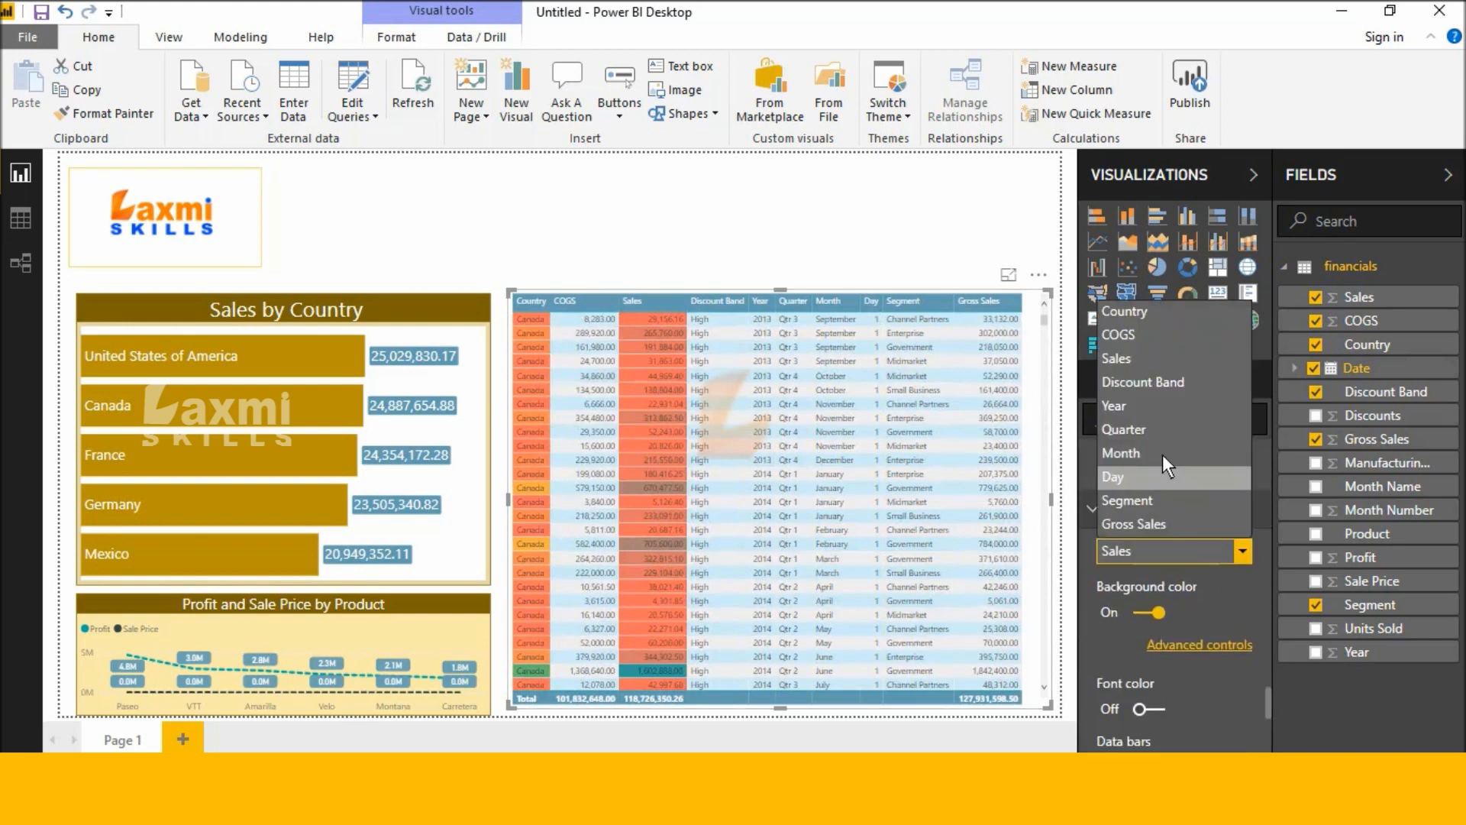
{"action": "left_click", "coordinate": [1212, 310]}
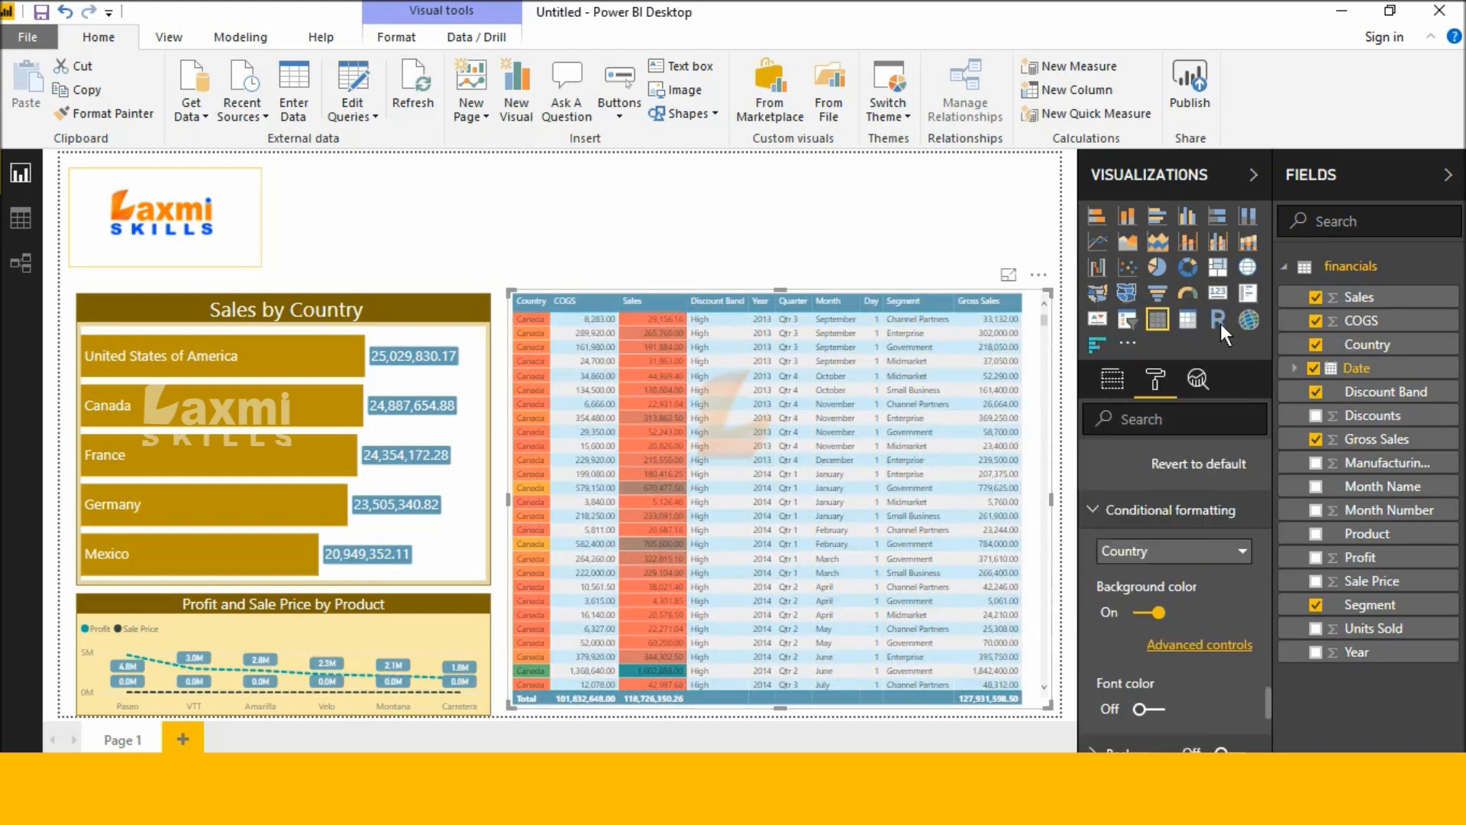
{"action": "left_click", "coordinate": [1158, 611]}
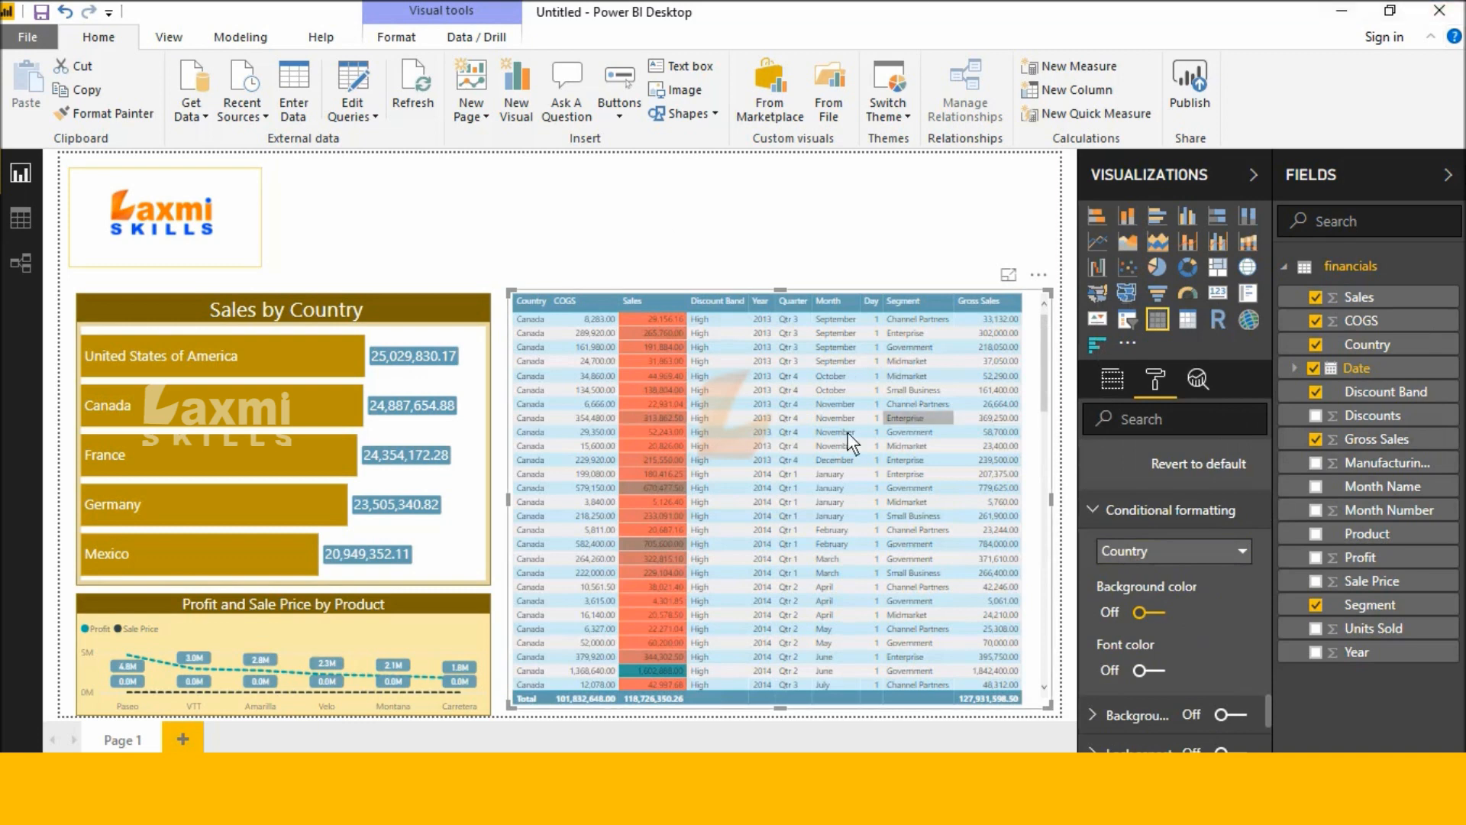
{"action": "scroll", "coordinate": [848, 443], "scroll_direction": "down", "scroll_amount": 10}
{"action": "scroll", "coordinate": [837, 464], "scroll_direction": "up", "scroll_amount": 10}
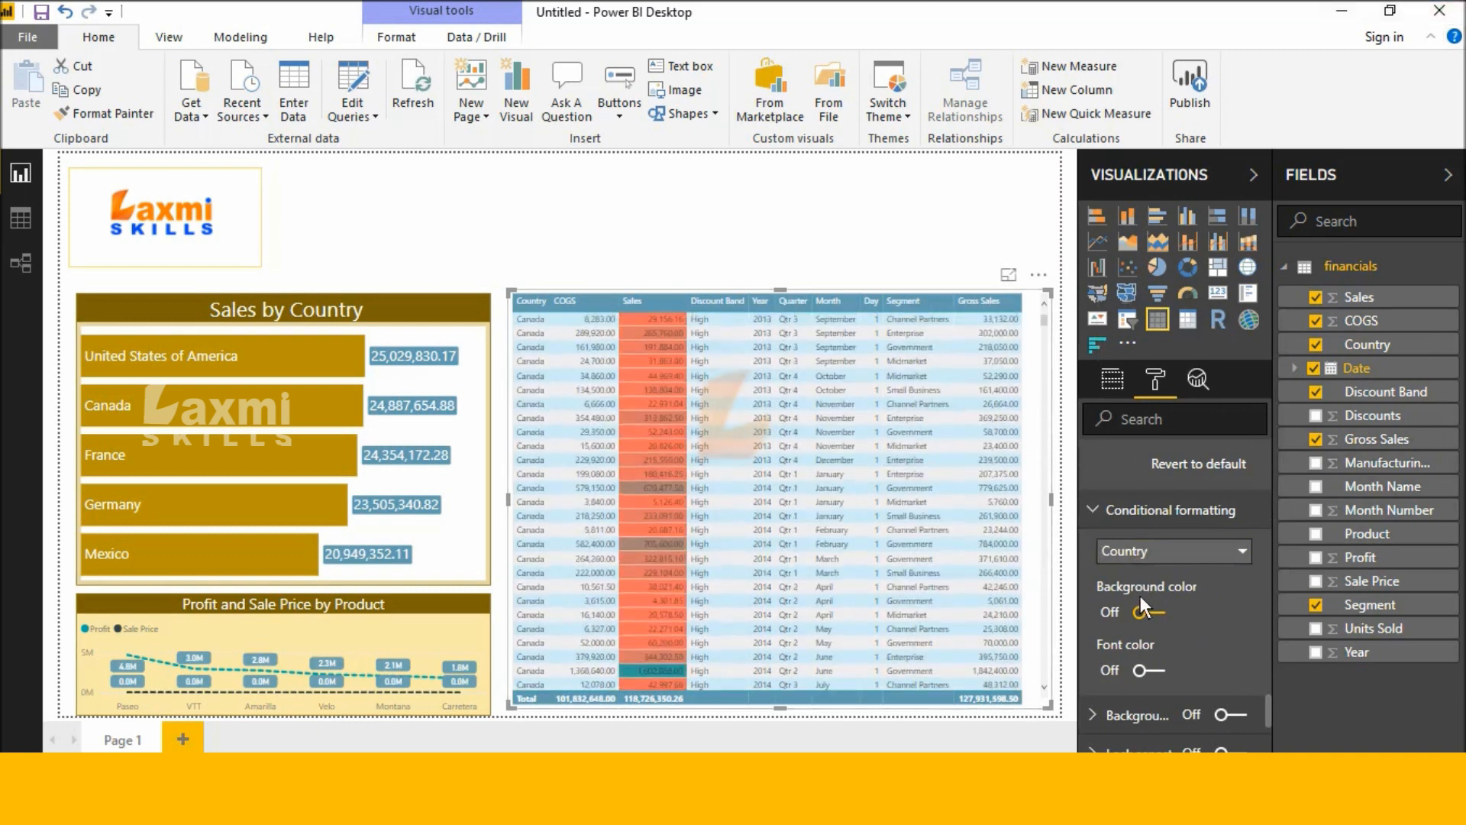
- Make the Sales column's background color scale diverging, with a custom green for the highest value
{"action": "left_click", "coordinate": [1178, 555]}
{"action": "left_click", "coordinate": [1162, 359]}
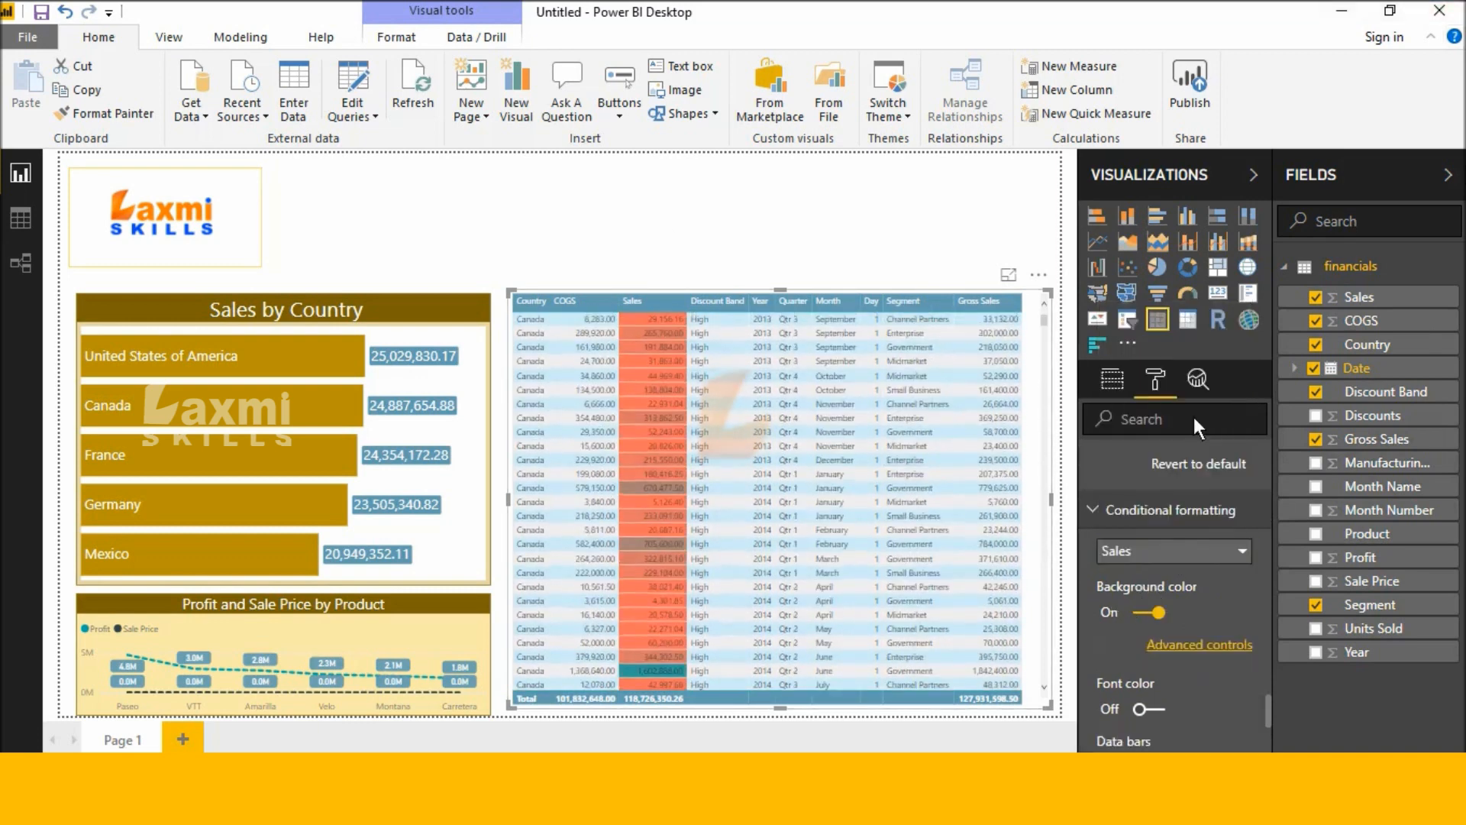
{"action": "scroll", "coordinate": [1186, 558], "scroll_direction": "down", "scroll_amount": 2}
{"action": "left_click", "coordinate": [1194, 539]}
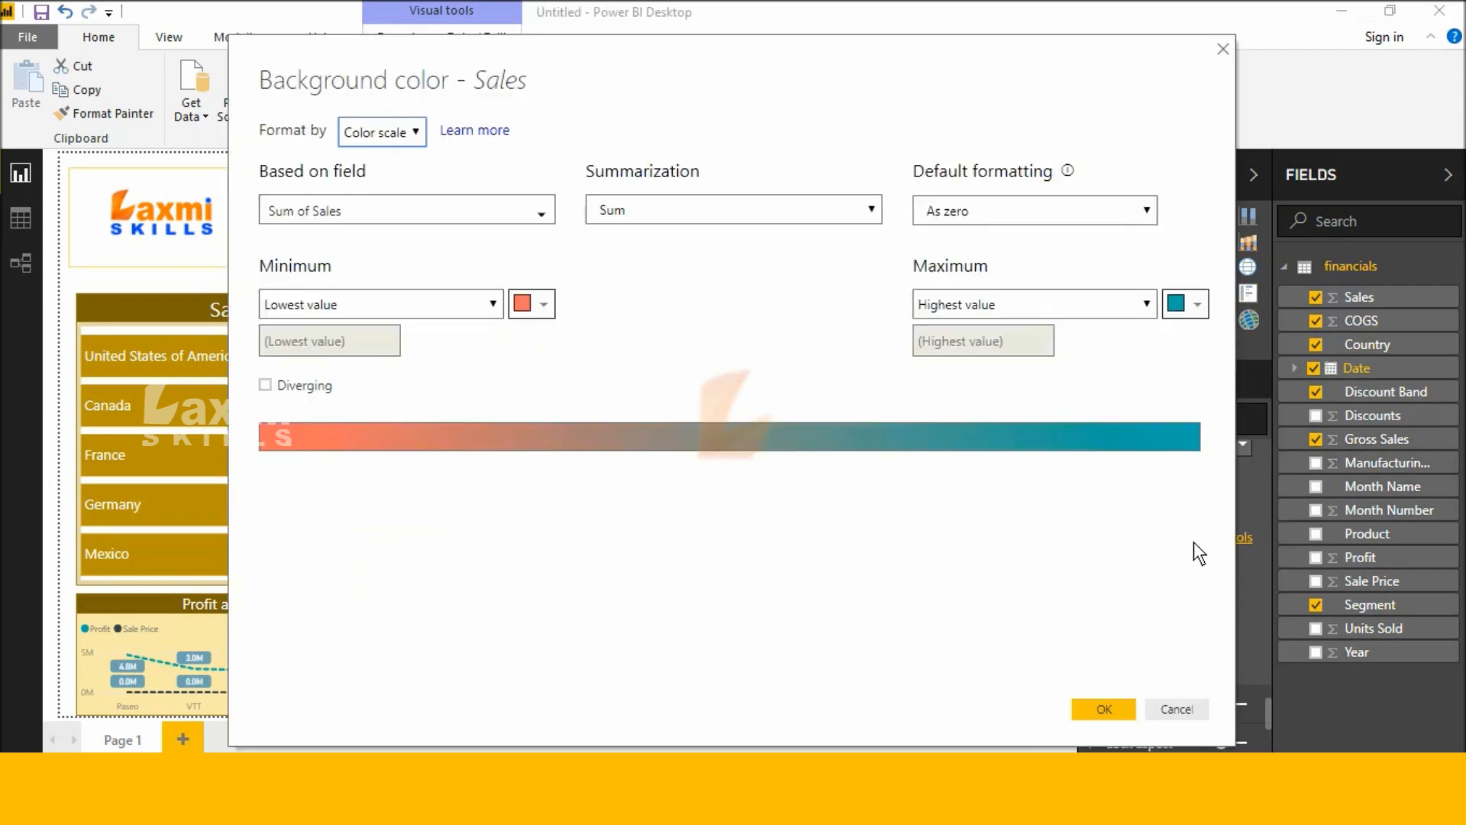
{"action": "left_click", "coordinate": [260, 384]}
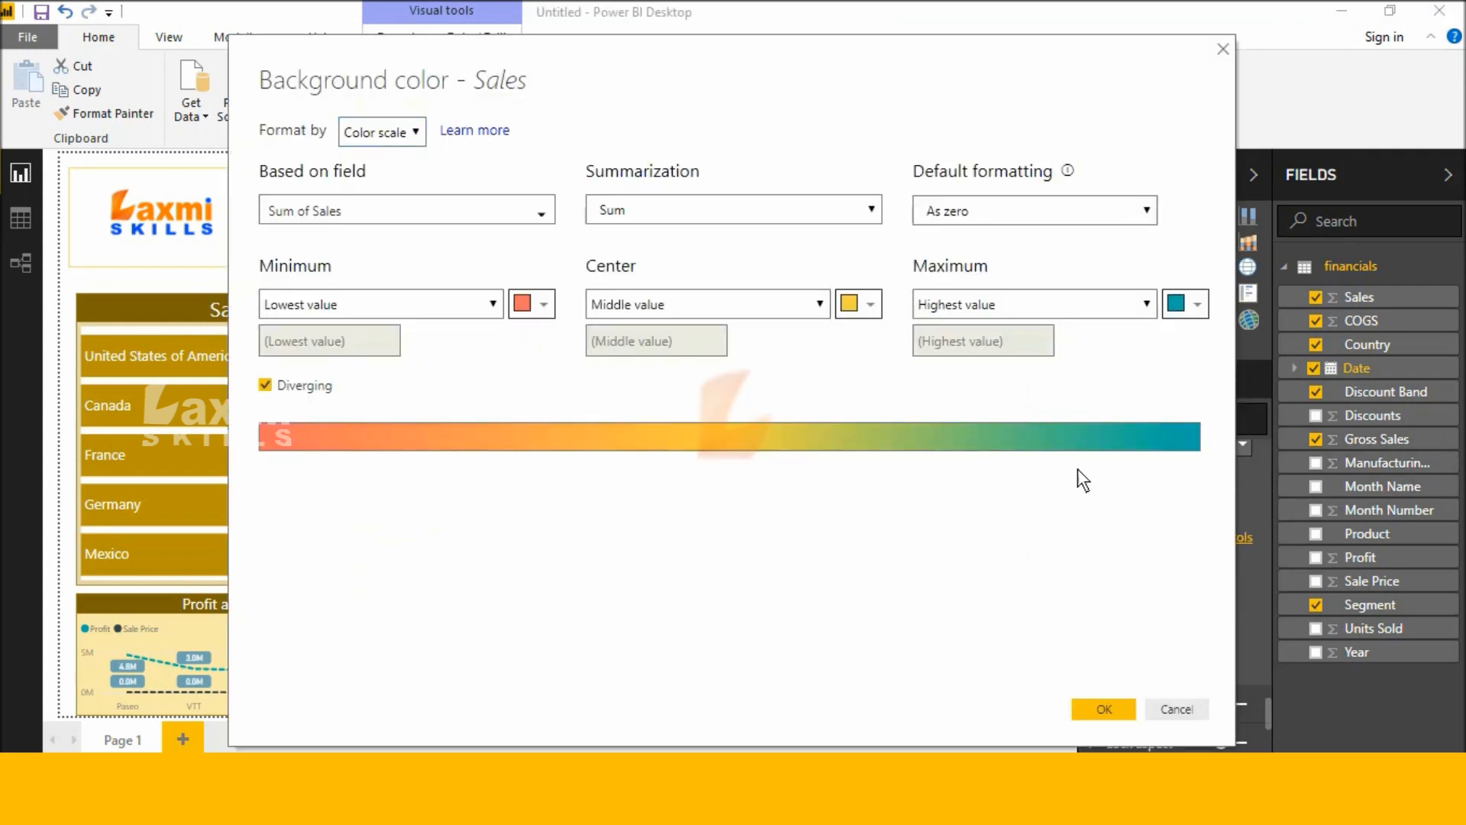
{"action": "left_click", "coordinate": [1196, 304]}
{"action": "left_click", "coordinate": [1102, 515]}
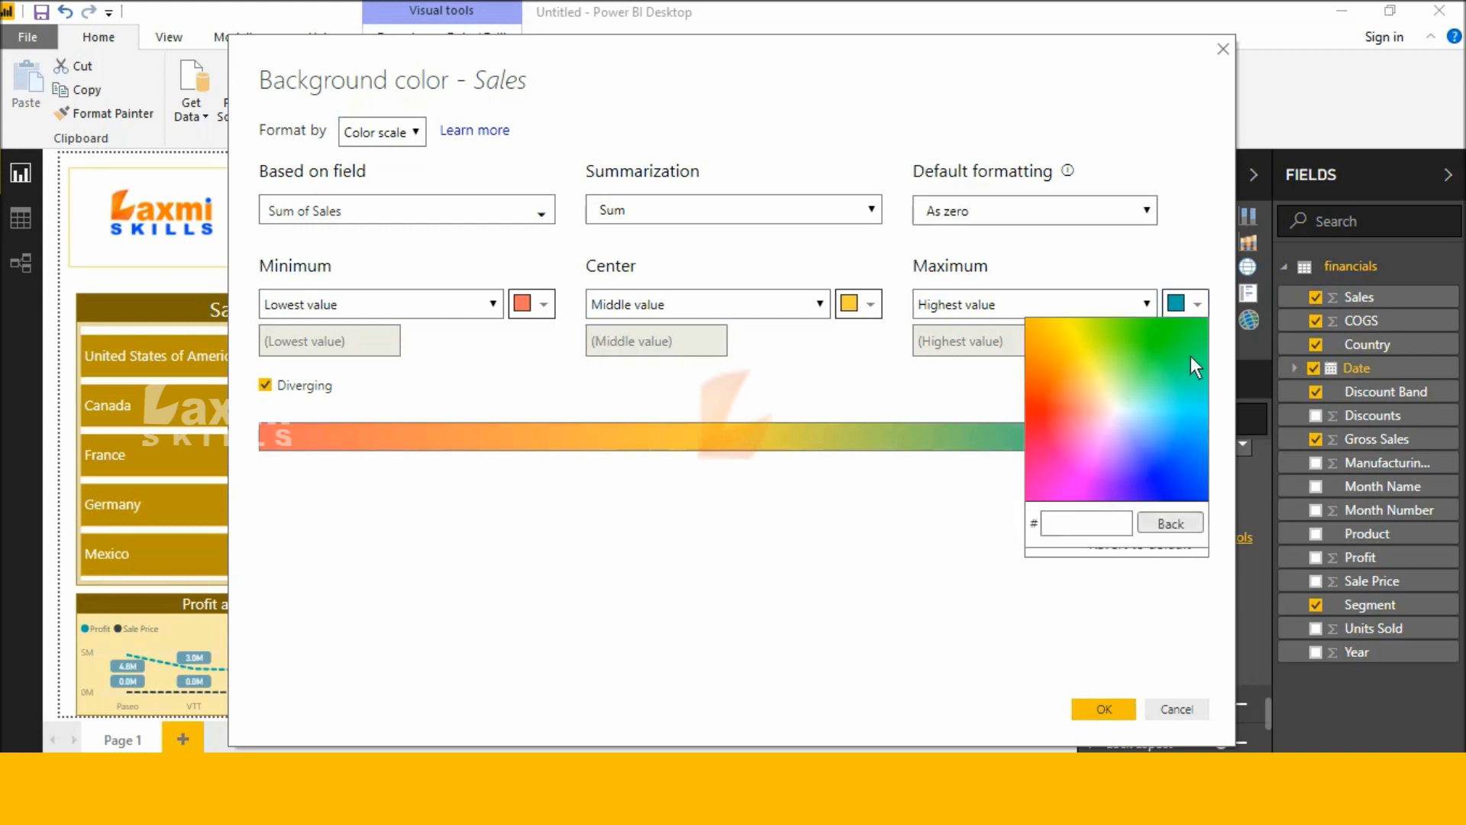
{"action": "left_click", "coordinate": [1202, 324]}
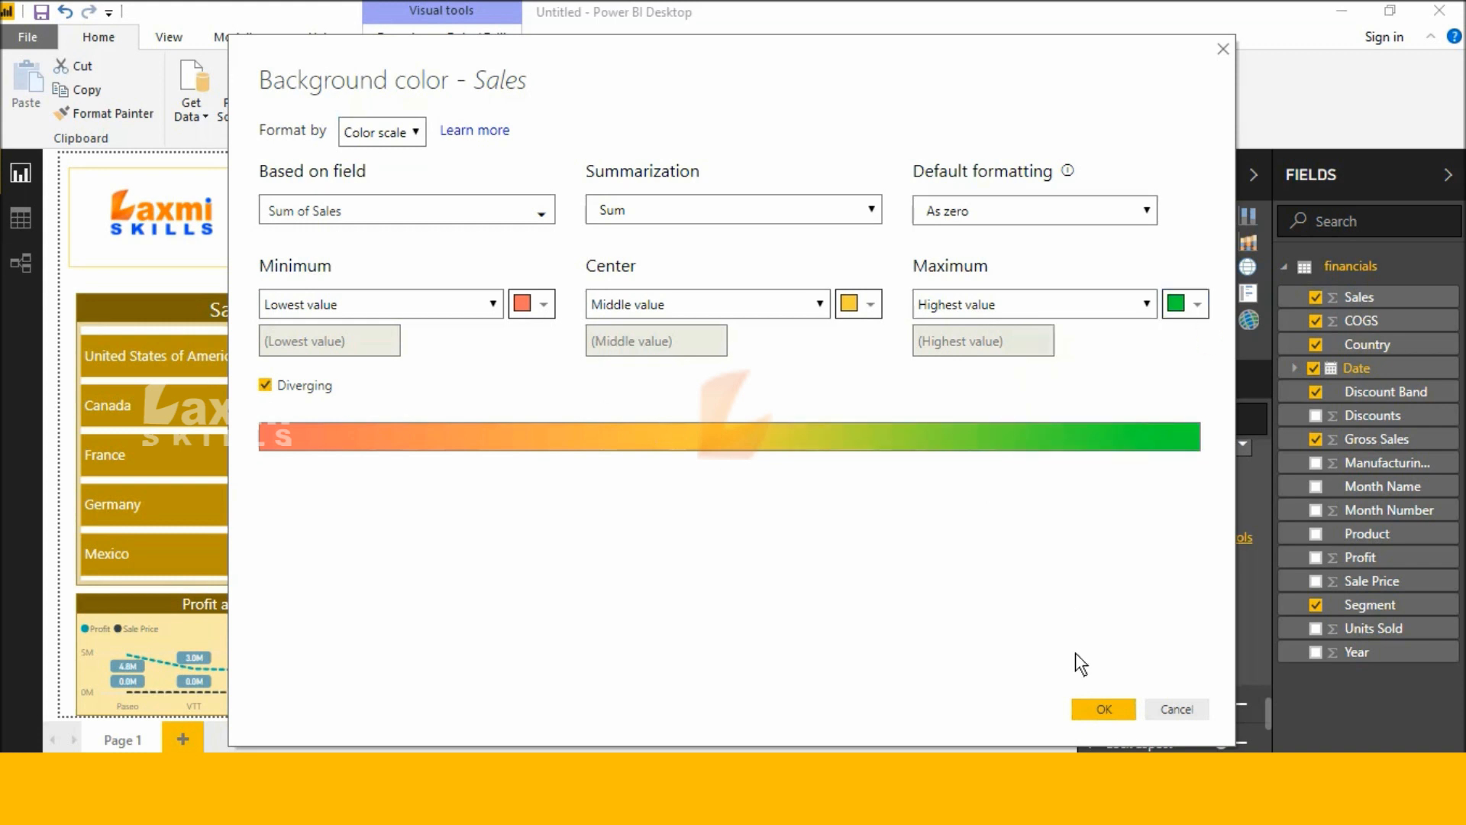
{"action": "left_click", "coordinate": [1103, 708]}
{"action": "scroll", "coordinate": [809, 415], "scroll_direction": "down", "scroll_amount": 1}
{"action": "scroll", "coordinate": [830, 467], "scroll_direction": "up", "scroll_amount": 7}
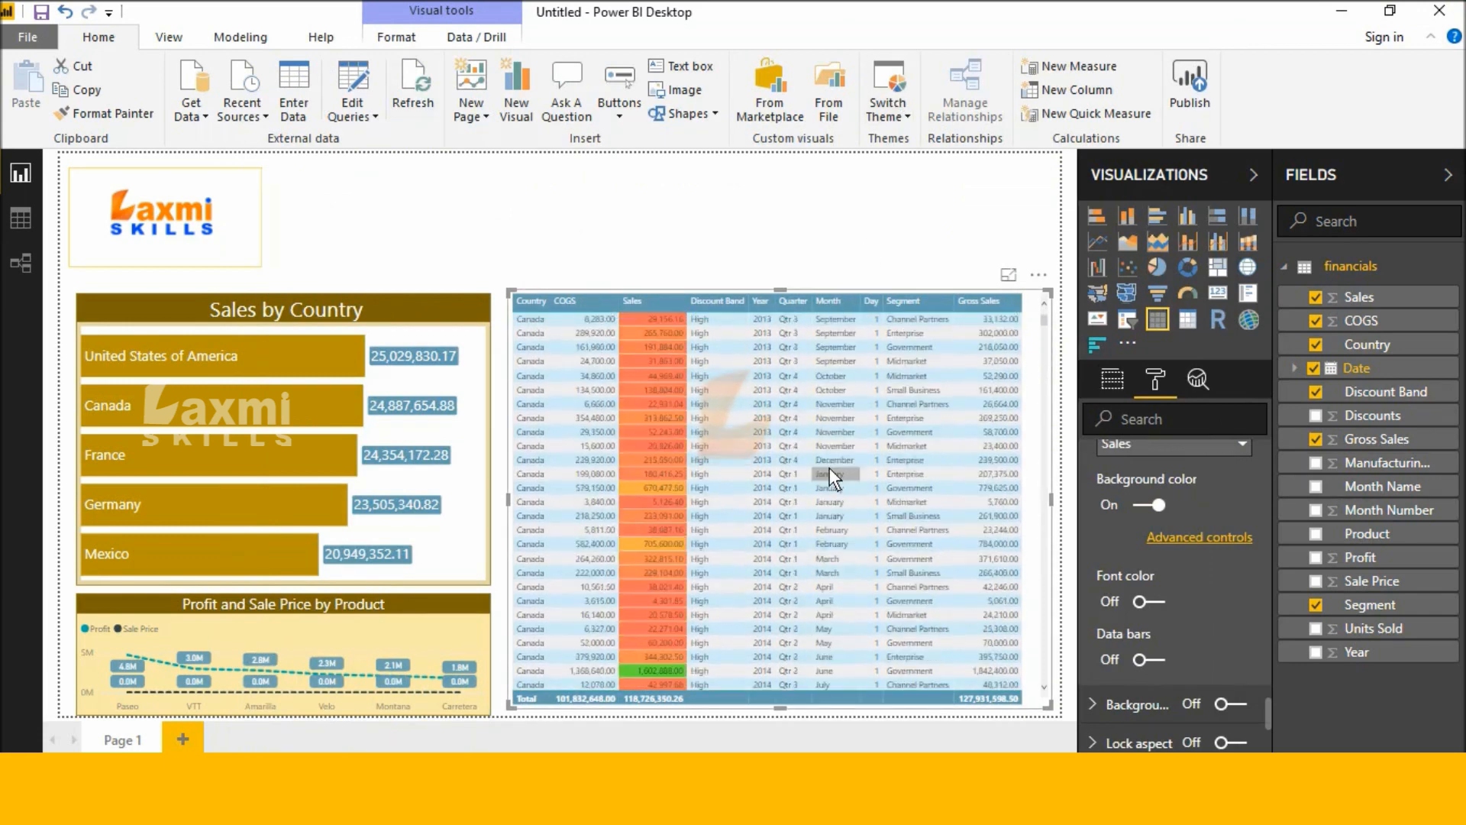
- Add a slicer for the Product field to the empty area beside the logo
{"action": "left_click", "coordinate": [749, 197]}
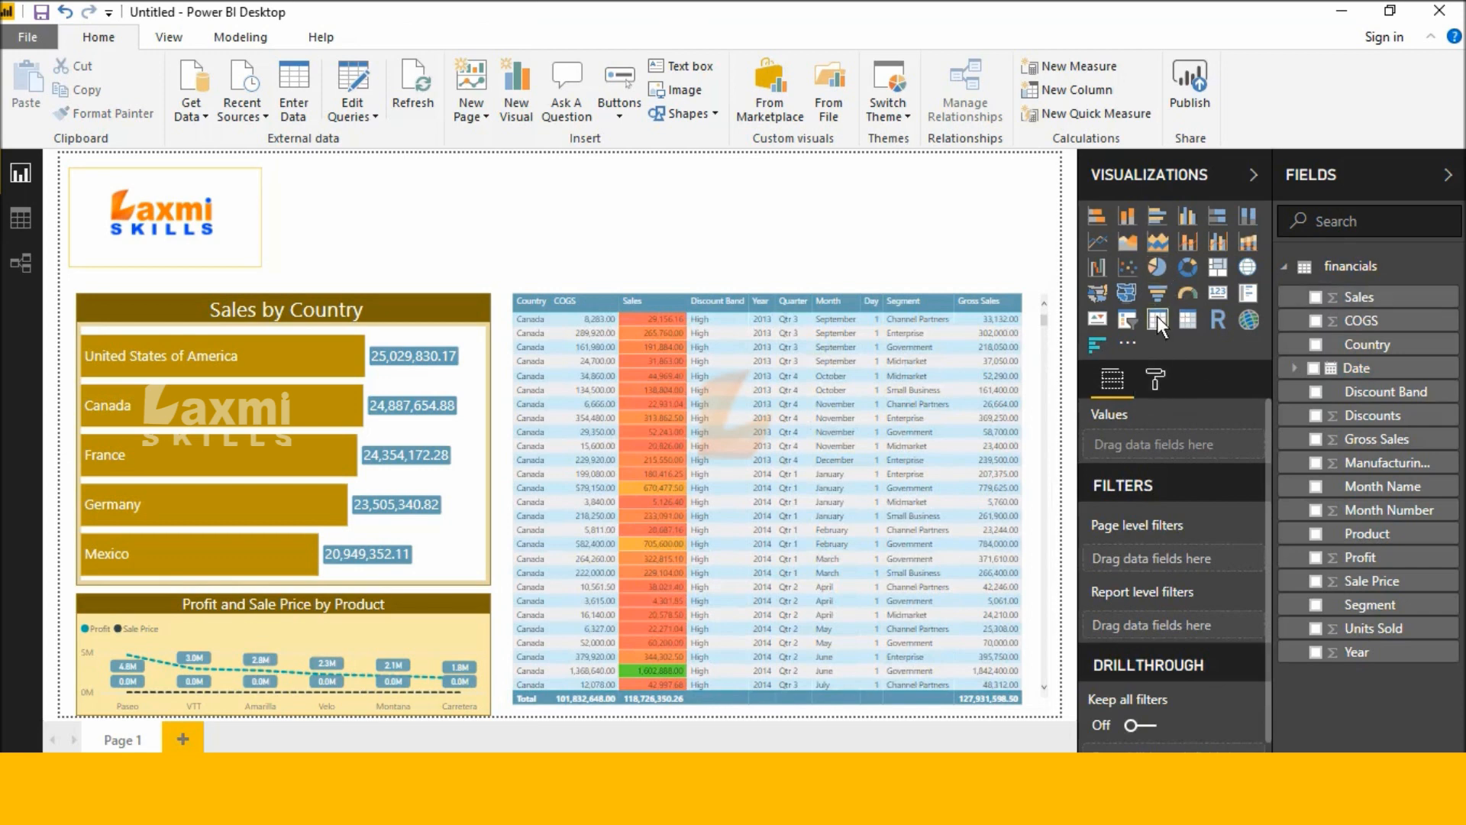
{"action": "left_click", "coordinate": [1128, 319]}
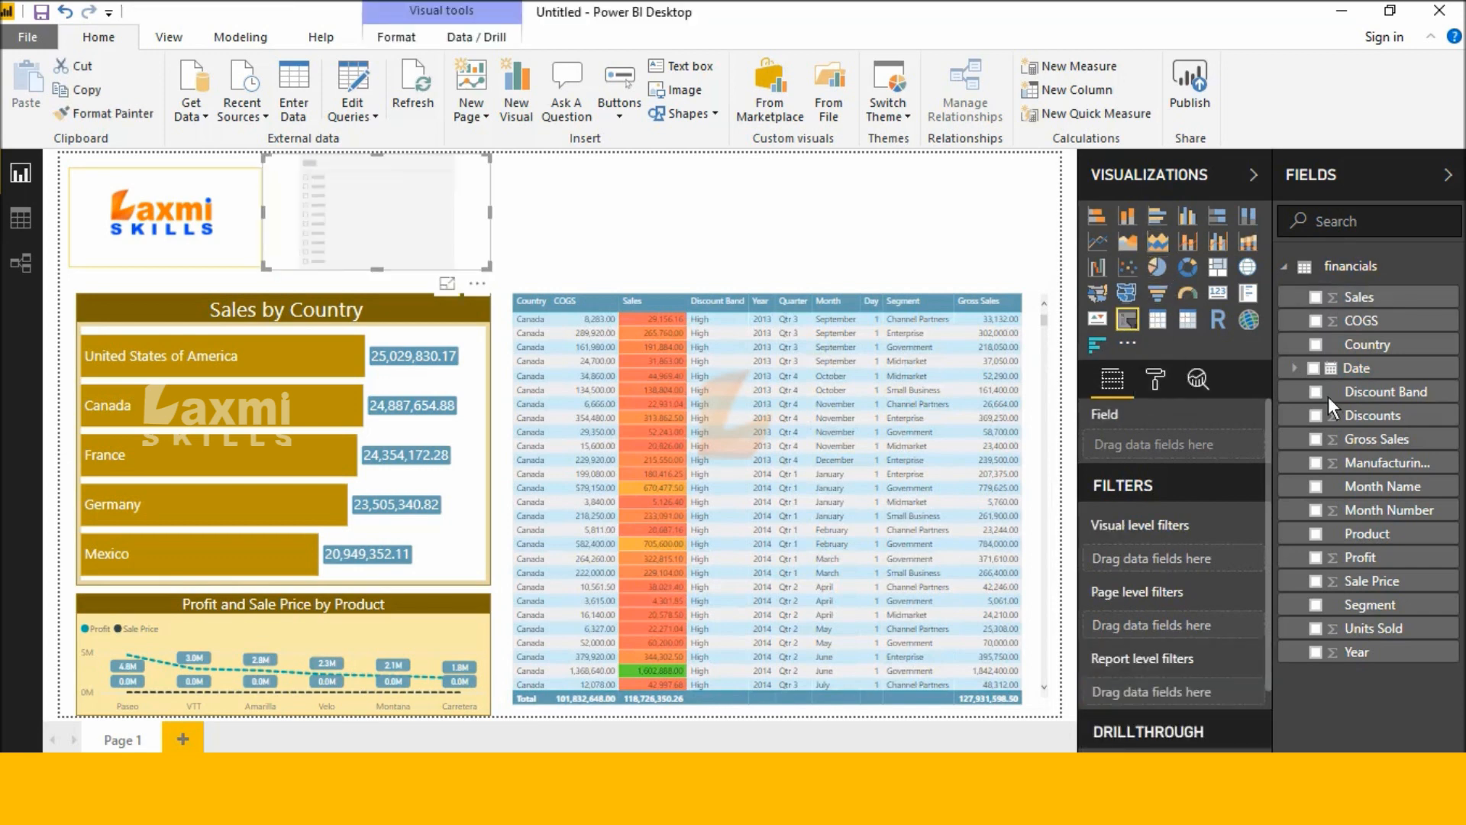
{"action": "left_click", "coordinate": [1317, 533]}
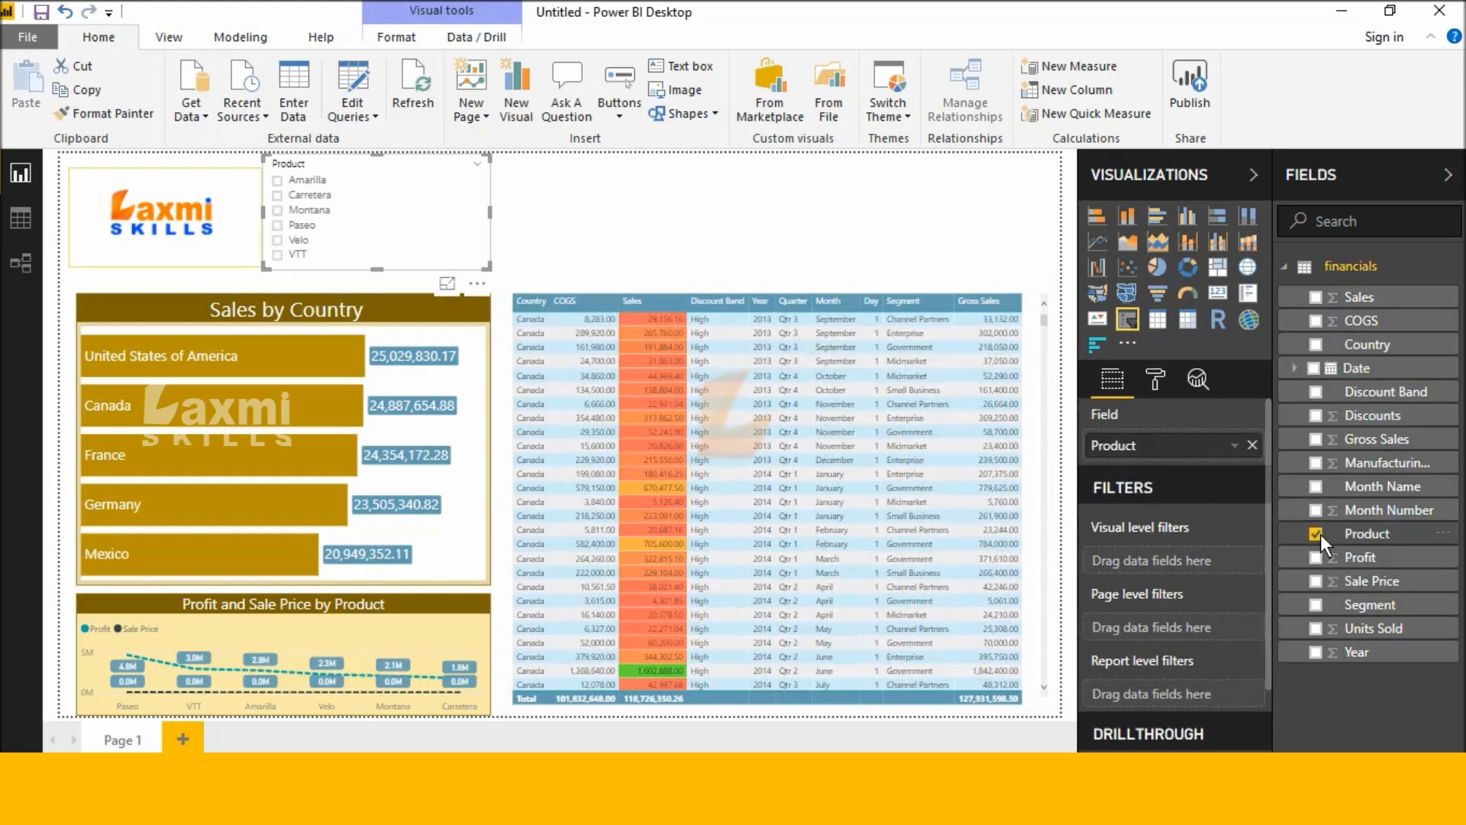
- Set the Product slicer's orientation to Horizontal
{"action": "left_click", "coordinate": [1156, 375]}
{"action": "left_click", "coordinate": [1129, 543]}
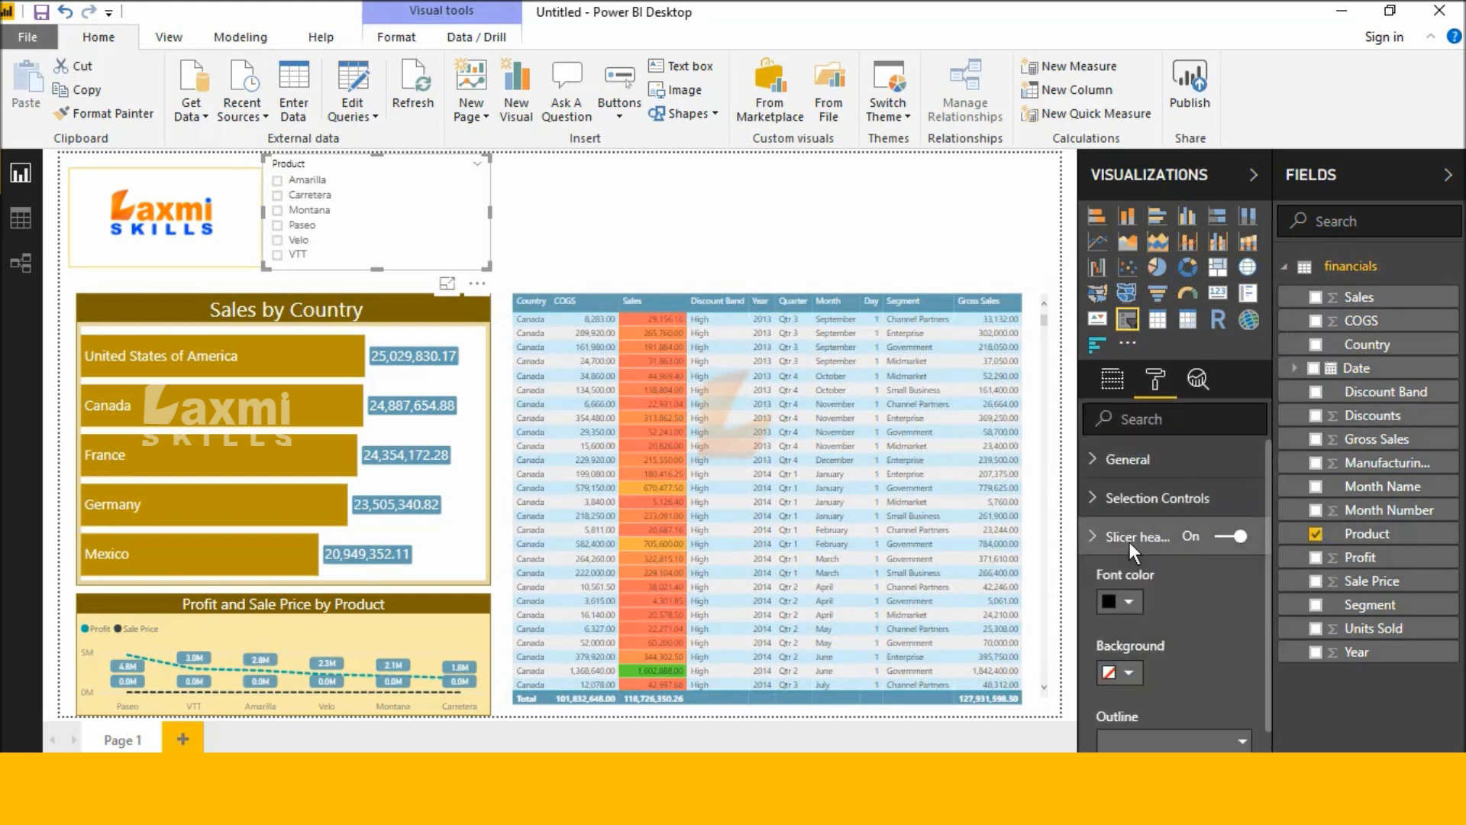
{"action": "scroll", "coordinate": [1129, 543], "scroll_direction": "down", "scroll_amount": 3}
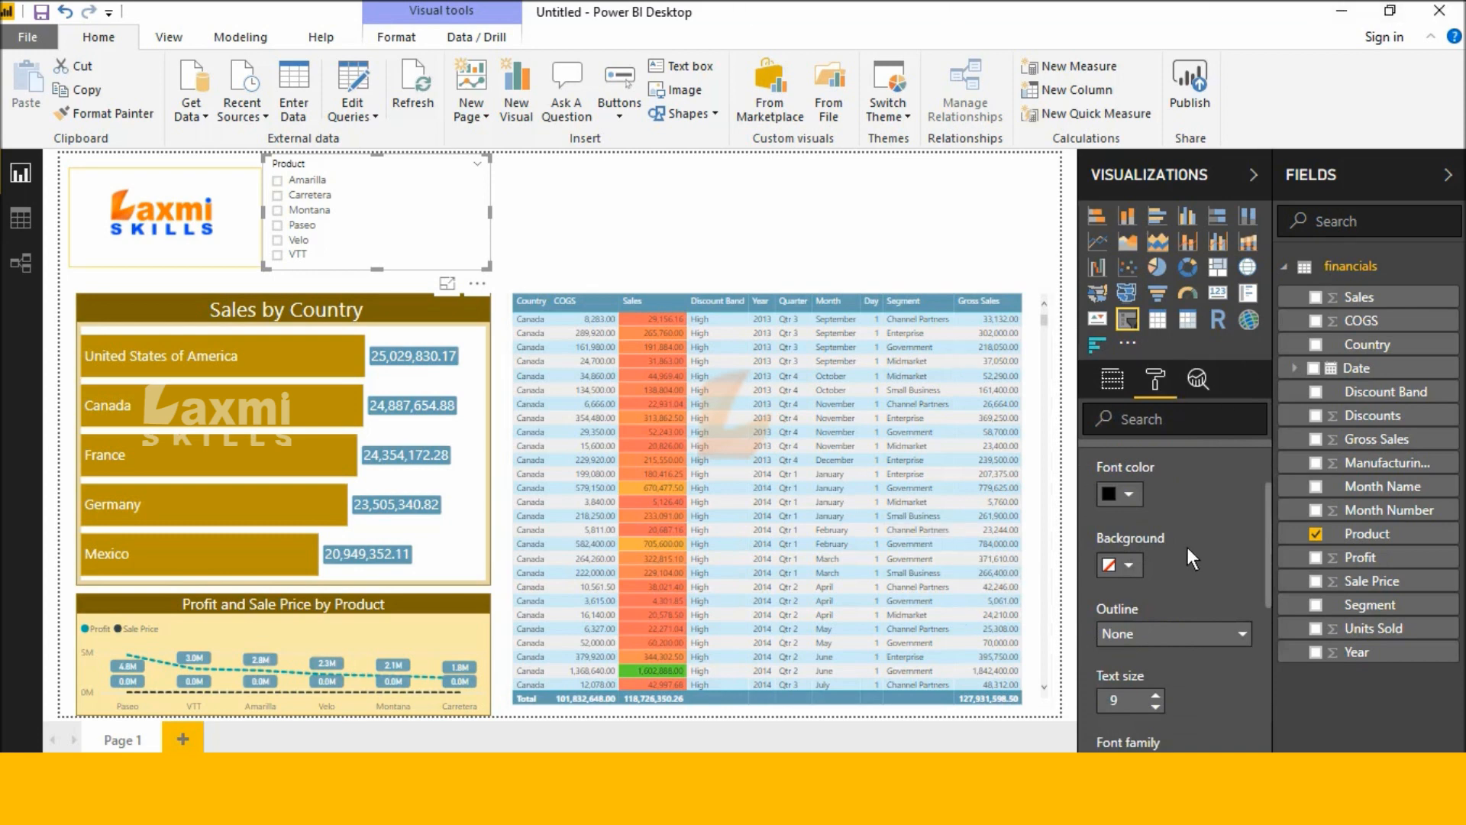
{"action": "scroll", "coordinate": [1107, 604], "scroll_direction": "down", "scroll_amount": 3}
{"action": "scroll", "coordinate": [1163, 648], "scroll_direction": "up", "scroll_amount": 5}
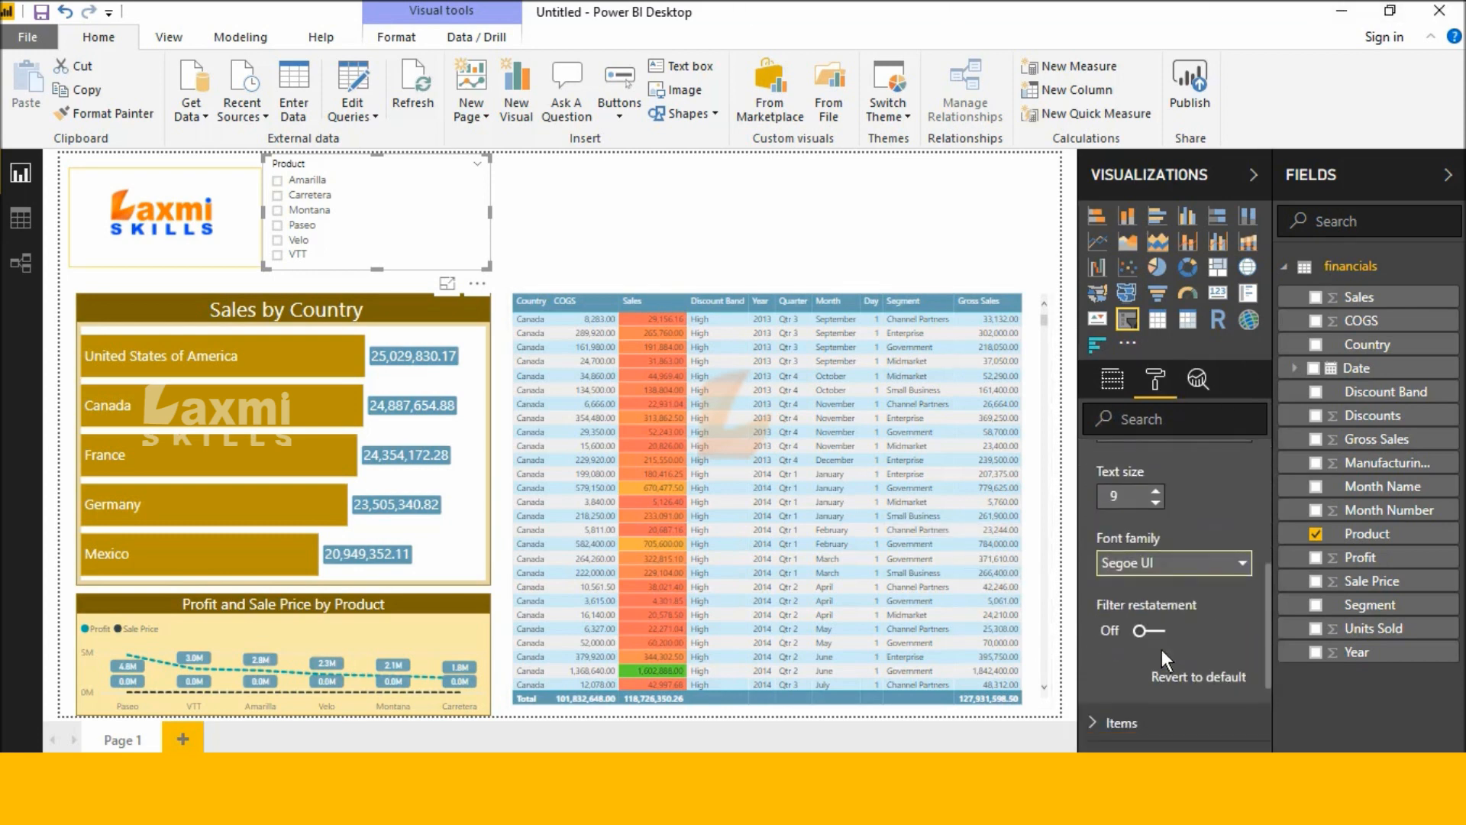
{"action": "left_click", "coordinate": [1098, 460]}
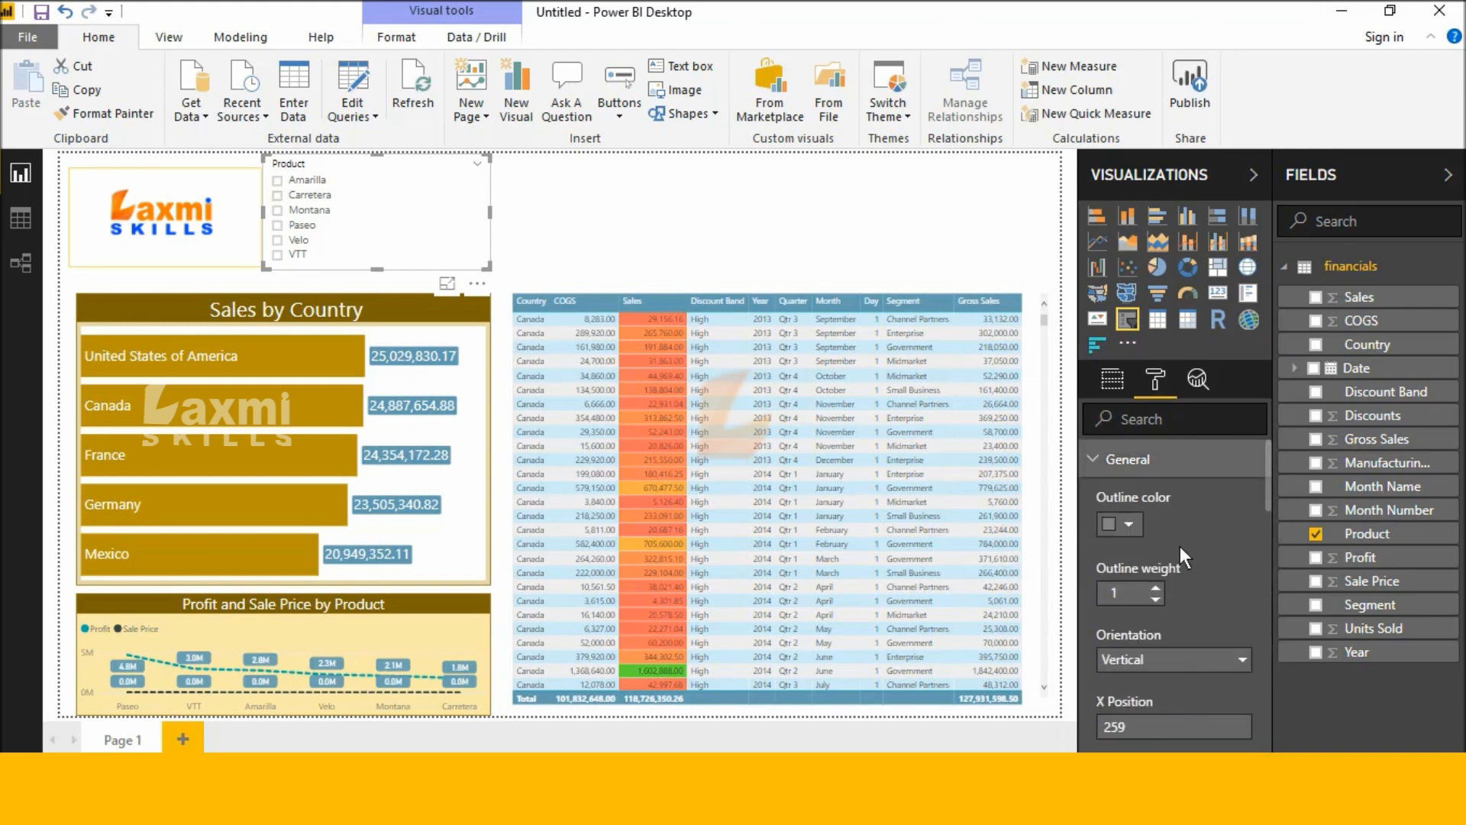
{"action": "left_click", "coordinate": [1197, 661]}
{"action": "left_click", "coordinate": [1187, 707]}
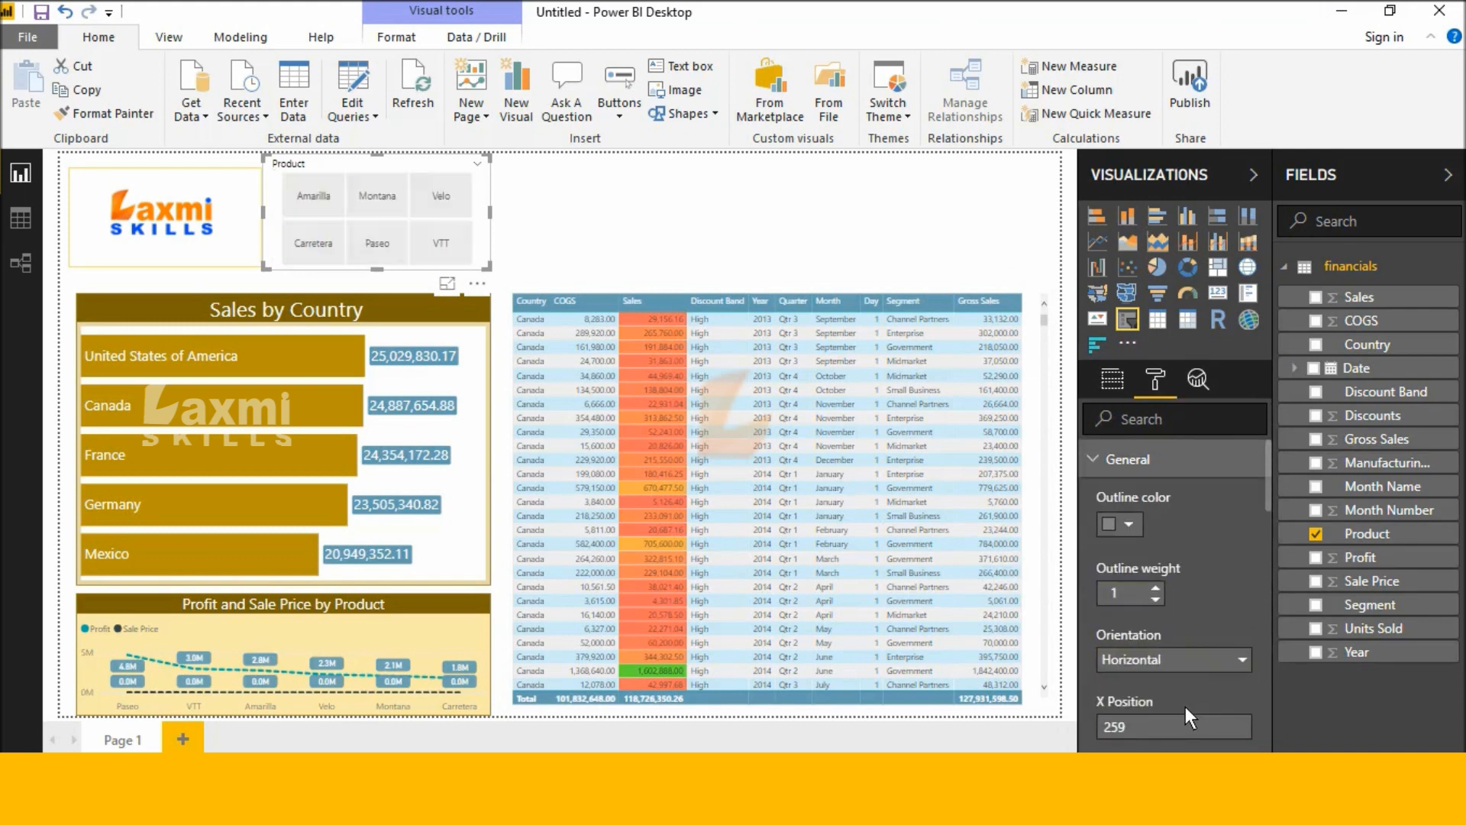
{"action": "scroll", "coordinate": [1191, 658], "scroll_direction": "down", "scroll_amount": 1}
{"action": "scroll", "coordinate": [1191, 659], "scroll_direction": "down", "scroll_amount": 2}
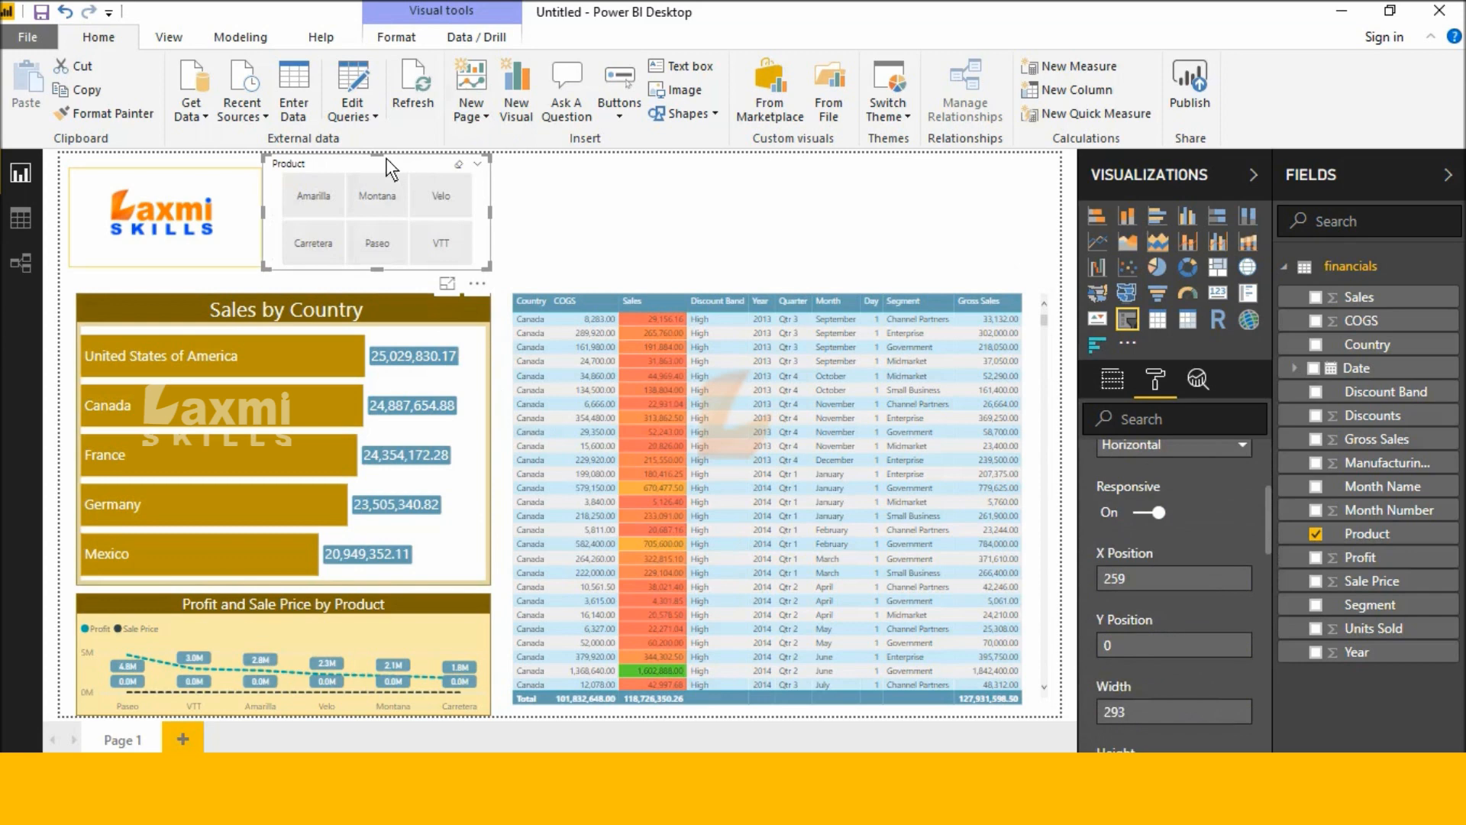
- Resize the Product slicer to Y position 50 and about 547 wide, fitting its items in one row, and test the Paseo filter
{"action": "left_click_drag", "start_coordinate": [379, 158], "coordinate": [395, 196]}
{"action": "left_click_drag", "start_coordinate": [492, 233], "coordinate": [689, 242]}
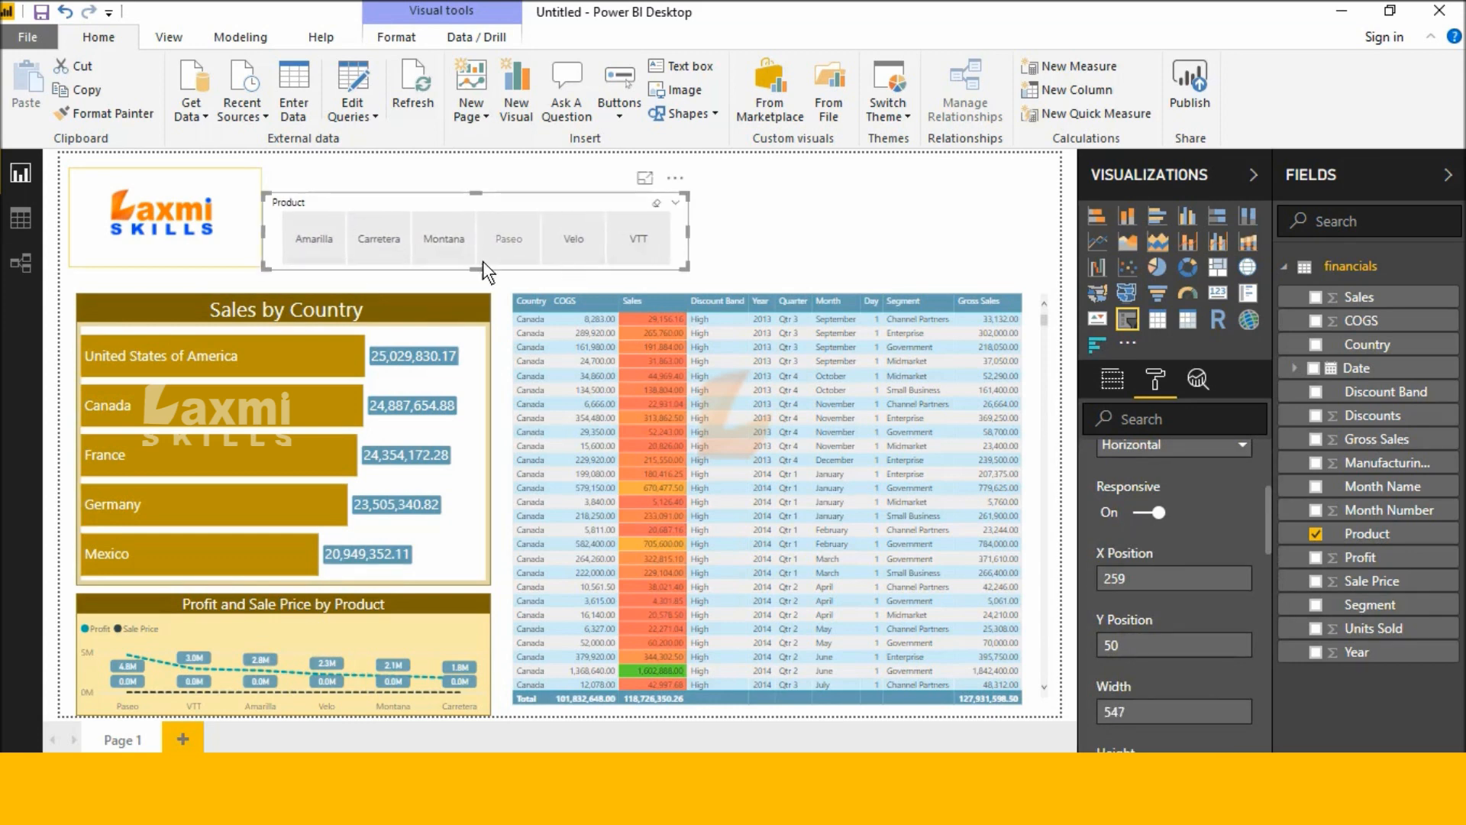
{"action": "left_click", "coordinate": [504, 248]}
{"action": "left_click", "coordinate": [513, 235]}
- Try white as the Product slicer header's font color, and replace it with a dark shade of the theme black
{"action": "scroll", "coordinate": [1159, 488], "scroll_direction": "down", "scroll_amount": 5}
{"action": "scroll", "coordinate": [1149, 577], "scroll_direction": "down", "scroll_amount": 2}
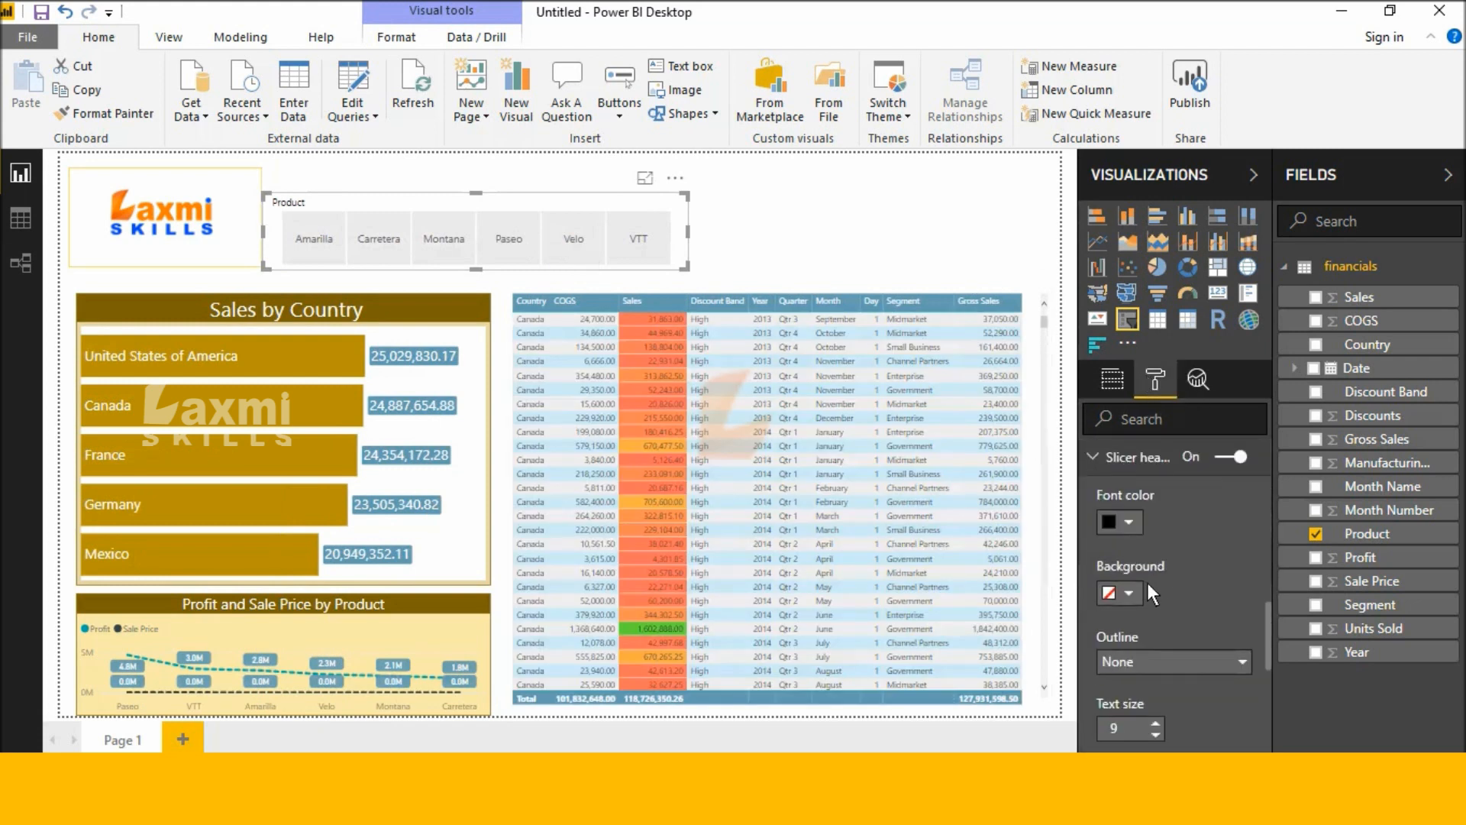
{"action": "left_click", "coordinate": [1129, 524]}
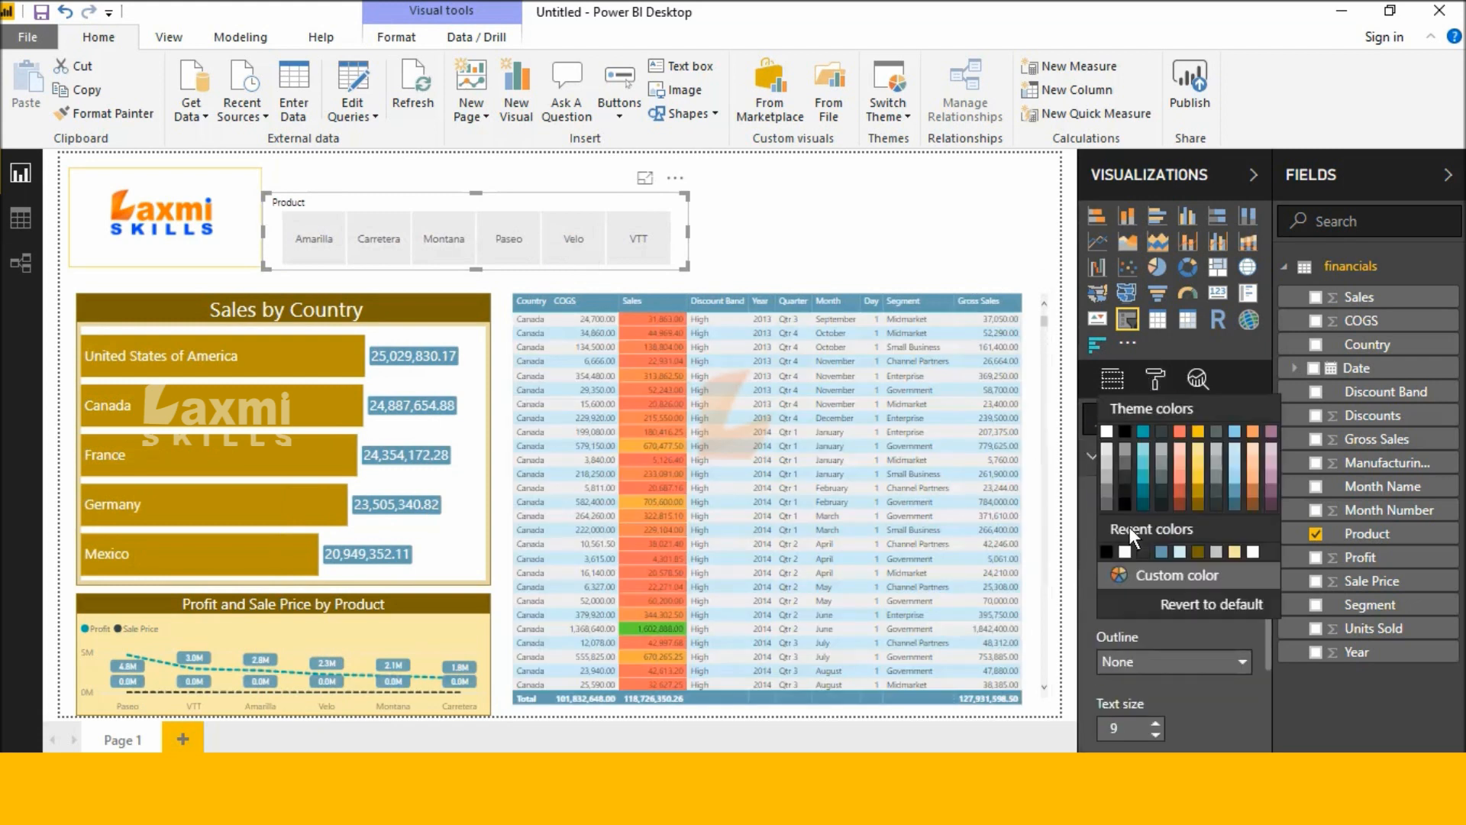
{"action": "left_click", "coordinate": [1107, 431]}
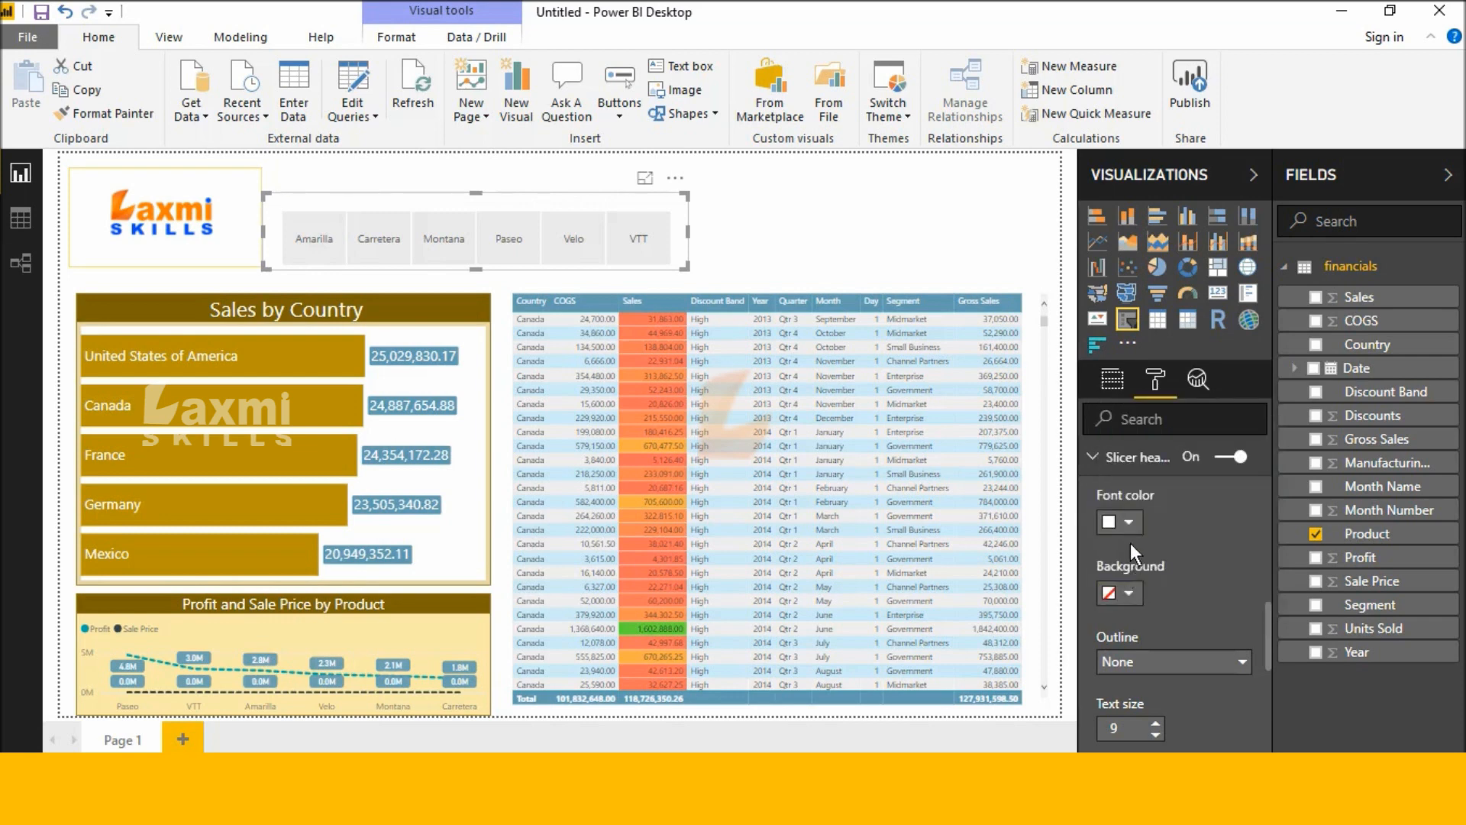
{"action": "left_click", "coordinate": [1121, 521]}
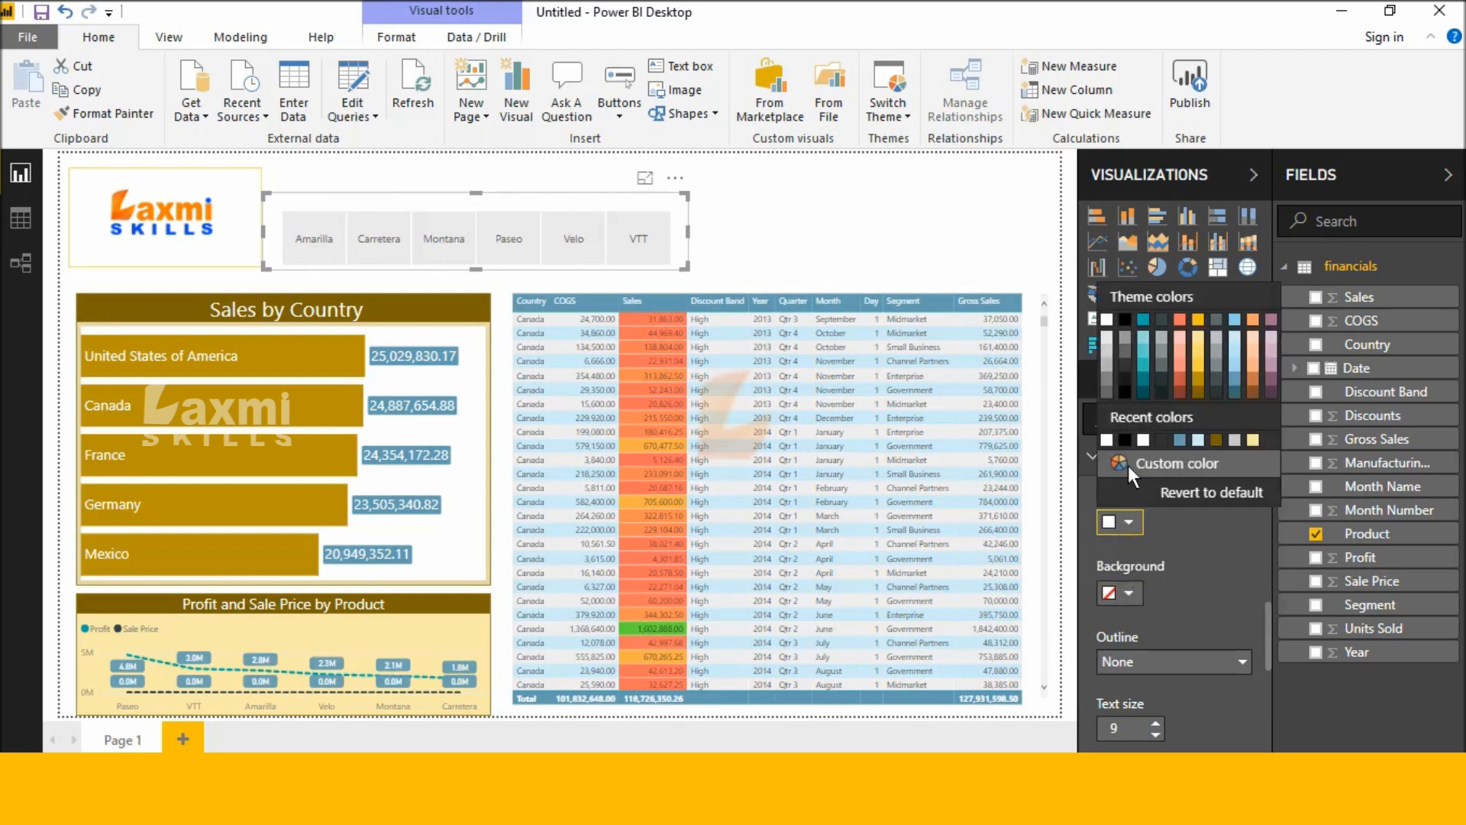
{"action": "left_click", "coordinate": [1124, 365]}
- Set the Product slicer items' font color to white and their background to a darker shade of the theme light blue
{"action": "scroll", "coordinate": [1139, 474], "scroll_direction": "down", "scroll_amount": 4}
{"action": "scroll", "coordinate": [1149, 550], "scroll_direction": "down", "scroll_amount": 3}
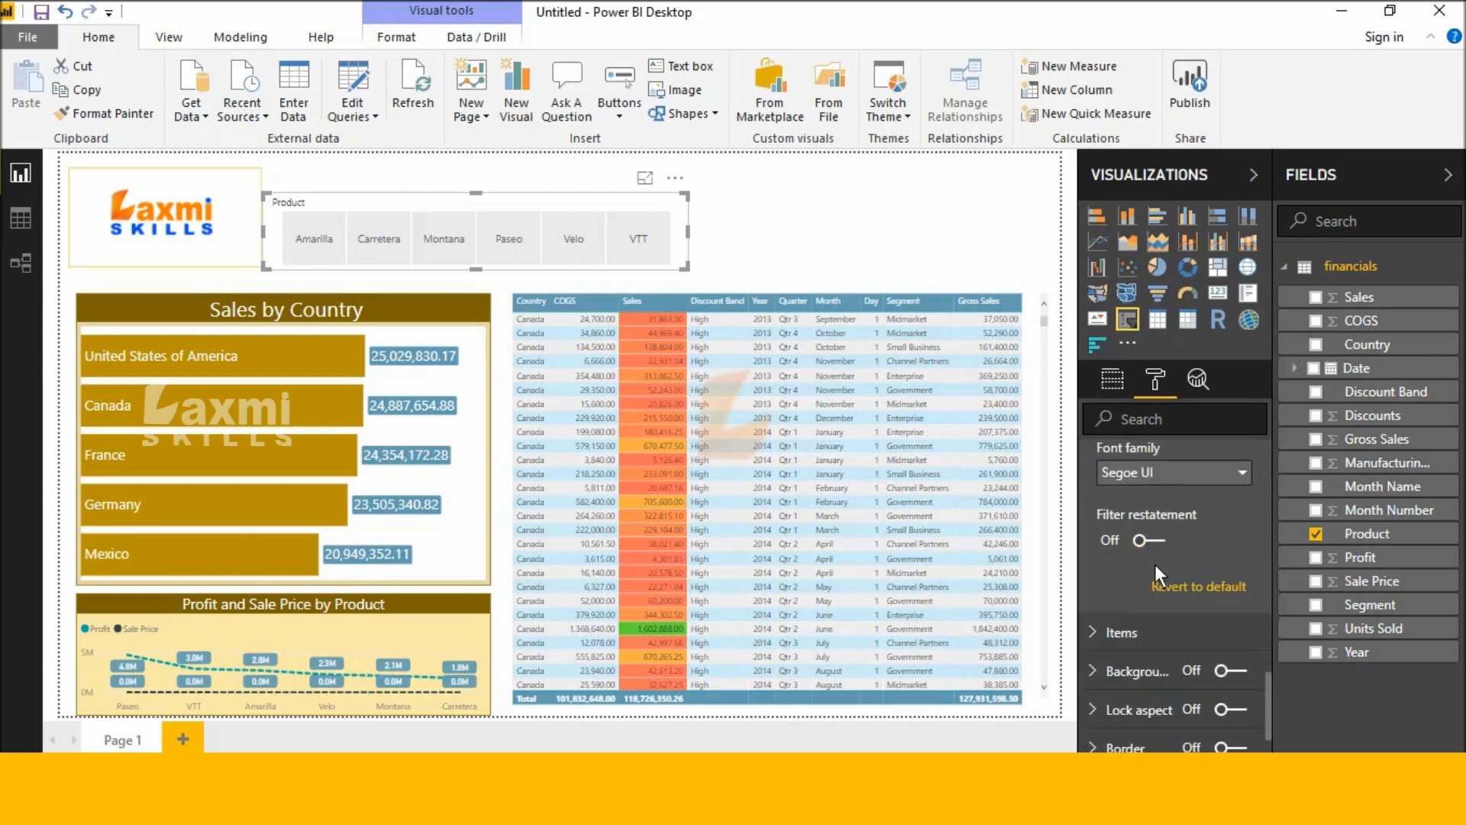
{"action": "left_click", "coordinate": [1145, 552]}
{"action": "scroll", "coordinate": [1143, 554], "scroll_direction": "down", "scroll_amount": 2}
{"action": "scroll", "coordinate": [1143, 554], "scroll_direction": "up", "scroll_amount": 2}
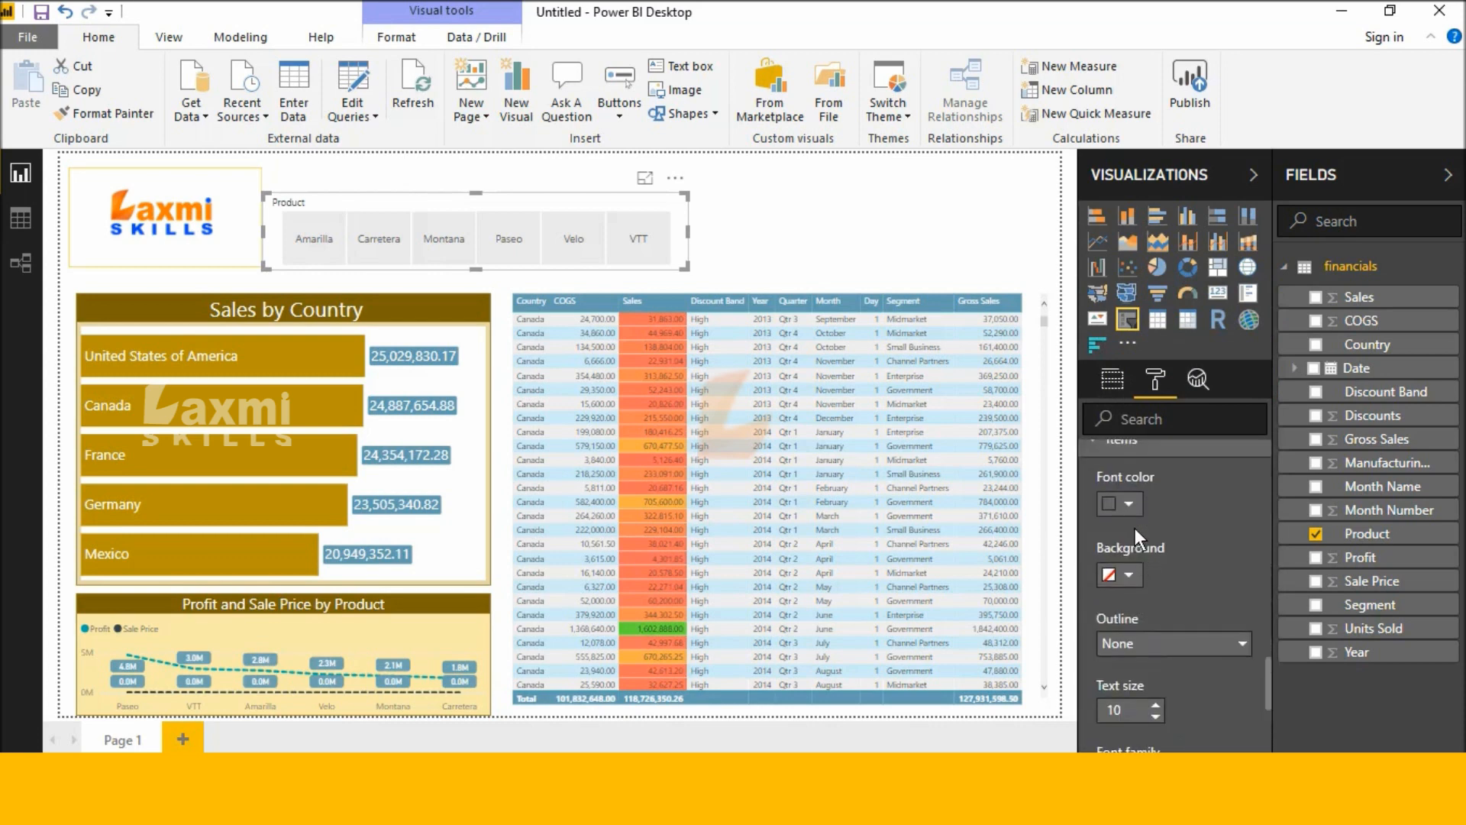
{"action": "left_click", "coordinate": [1124, 504]}
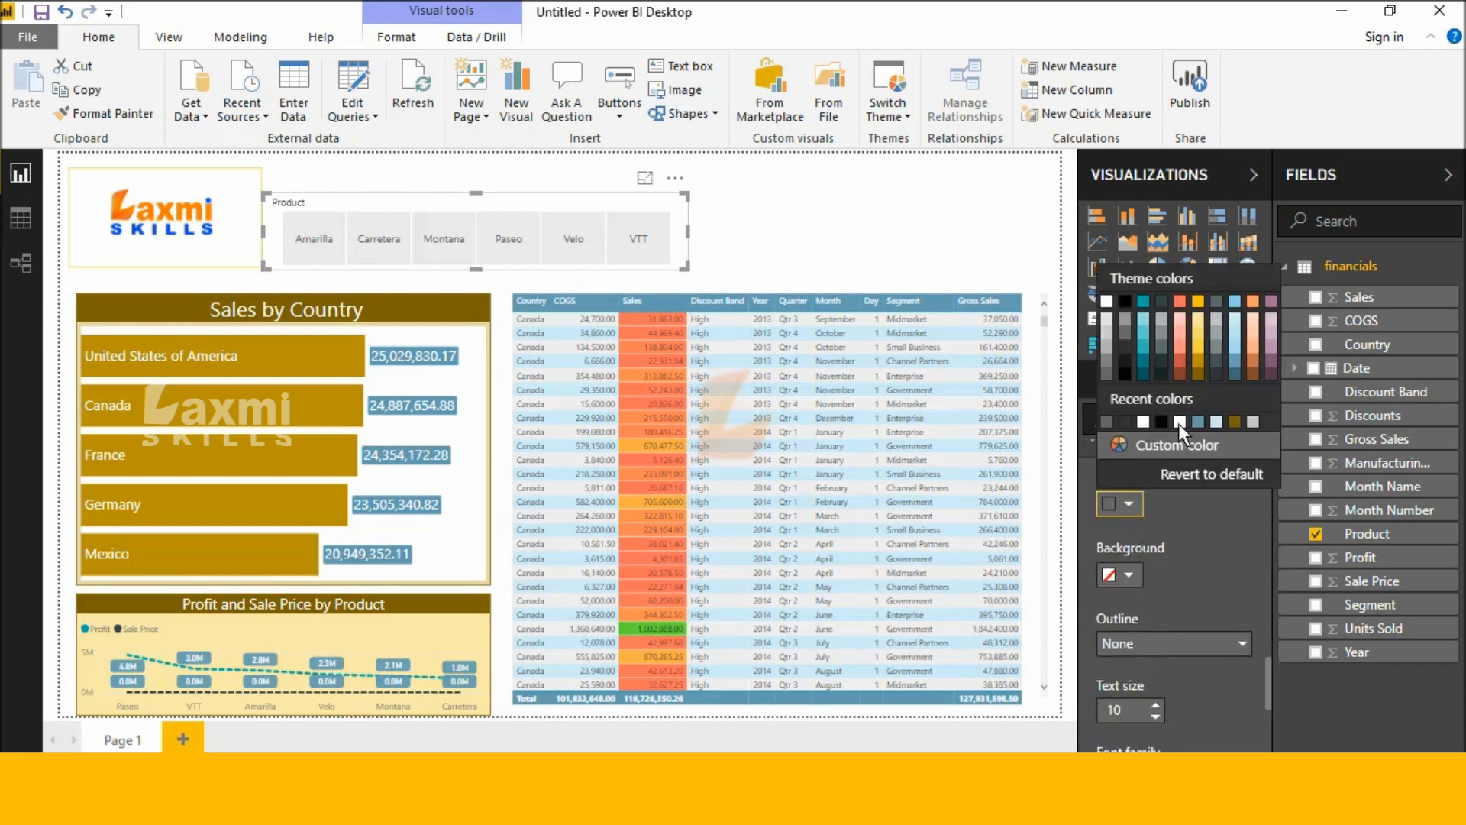
{"action": "left_click", "coordinate": [1180, 422]}
{"action": "left_click", "coordinate": [1127, 574]}
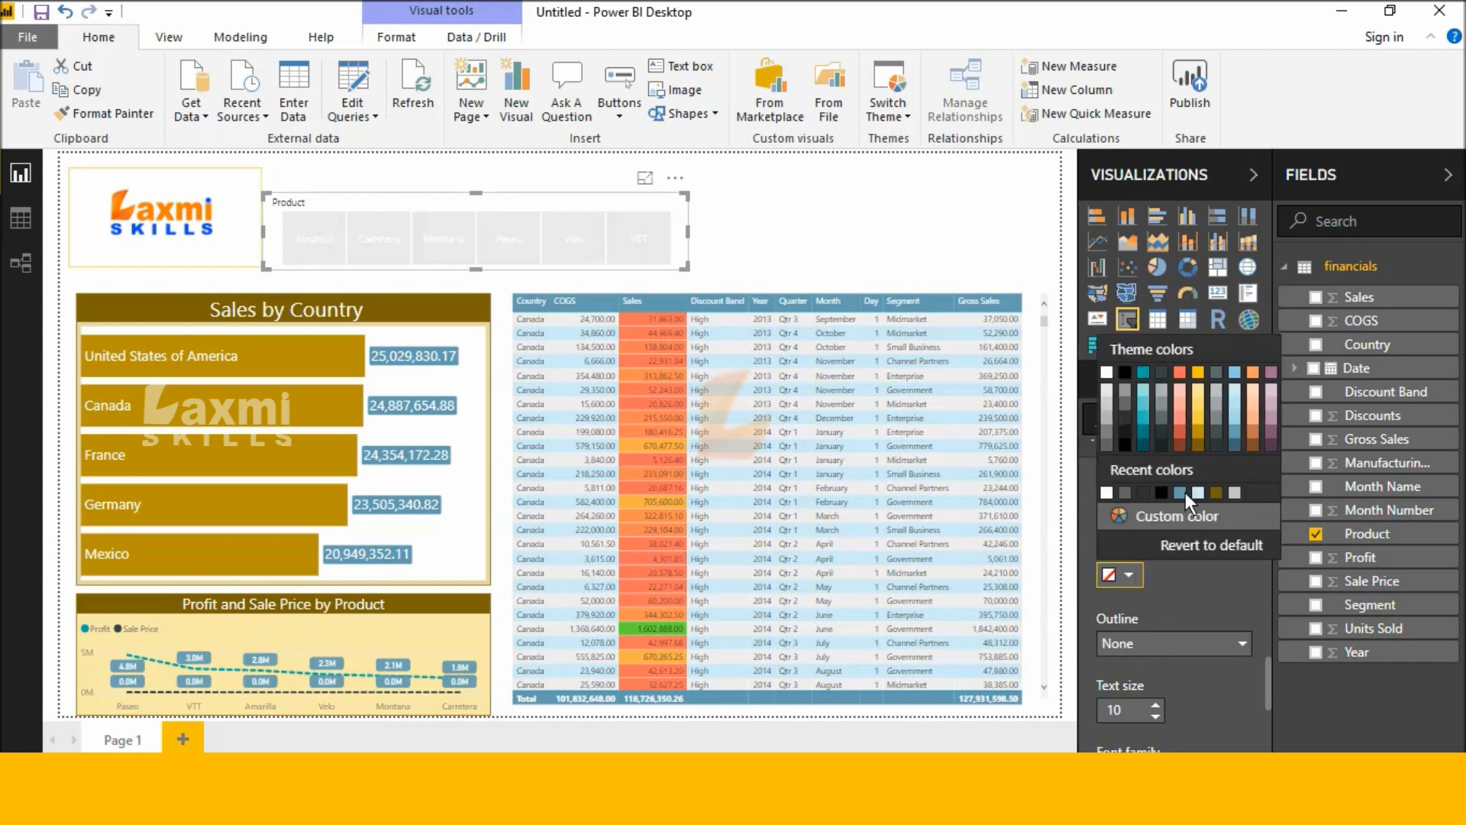
{"action": "left_click", "coordinate": [1237, 431]}
- Set the Product slicer items' text size to 14
{"action": "scroll", "coordinate": [1204, 543], "scroll_direction": "down", "scroll_amount": 3}
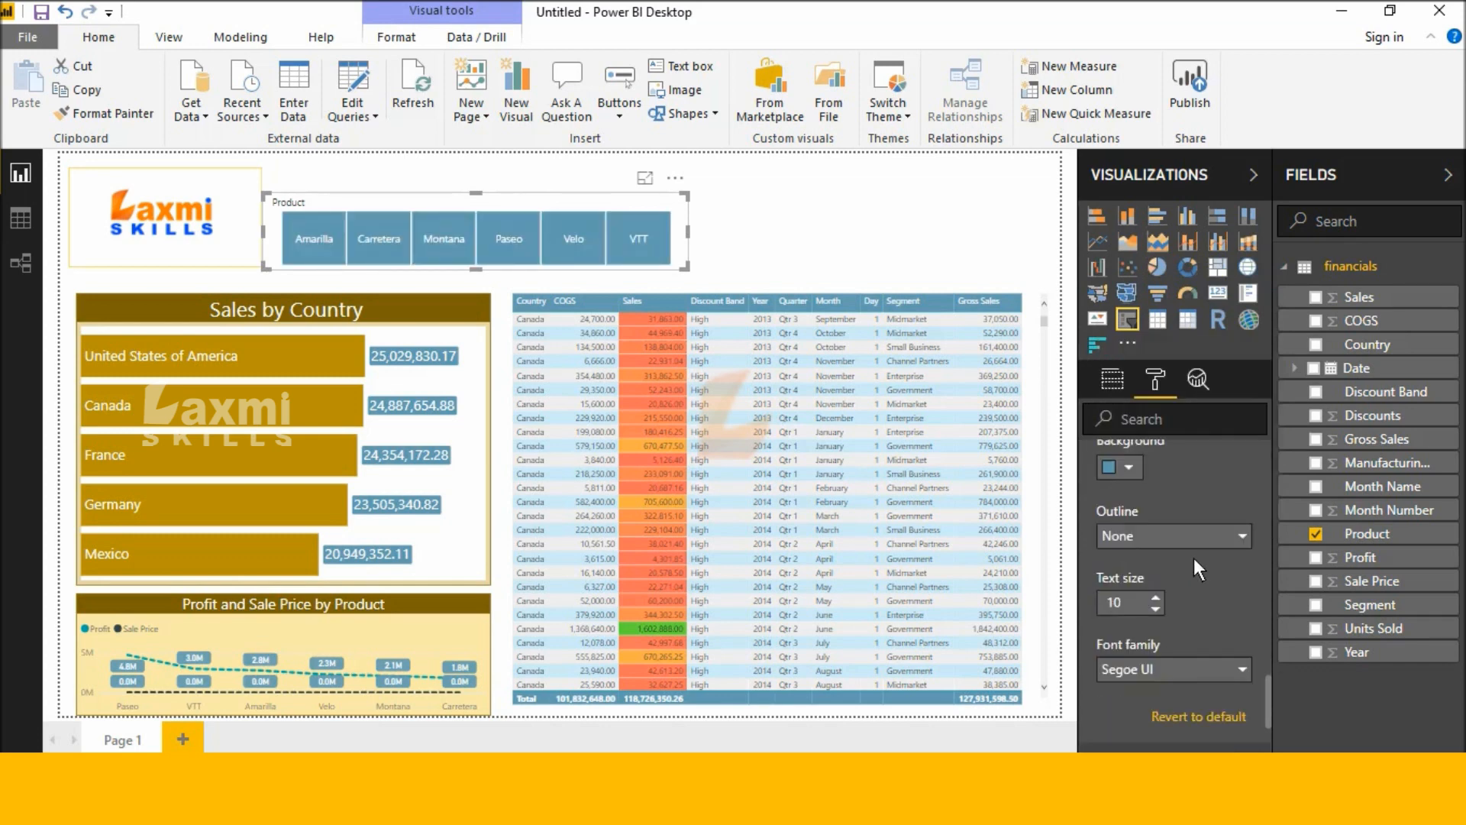
{"action": "left_click", "coordinate": [1155, 490]}
{"action": "left_click", "coordinate": [1155, 495]}
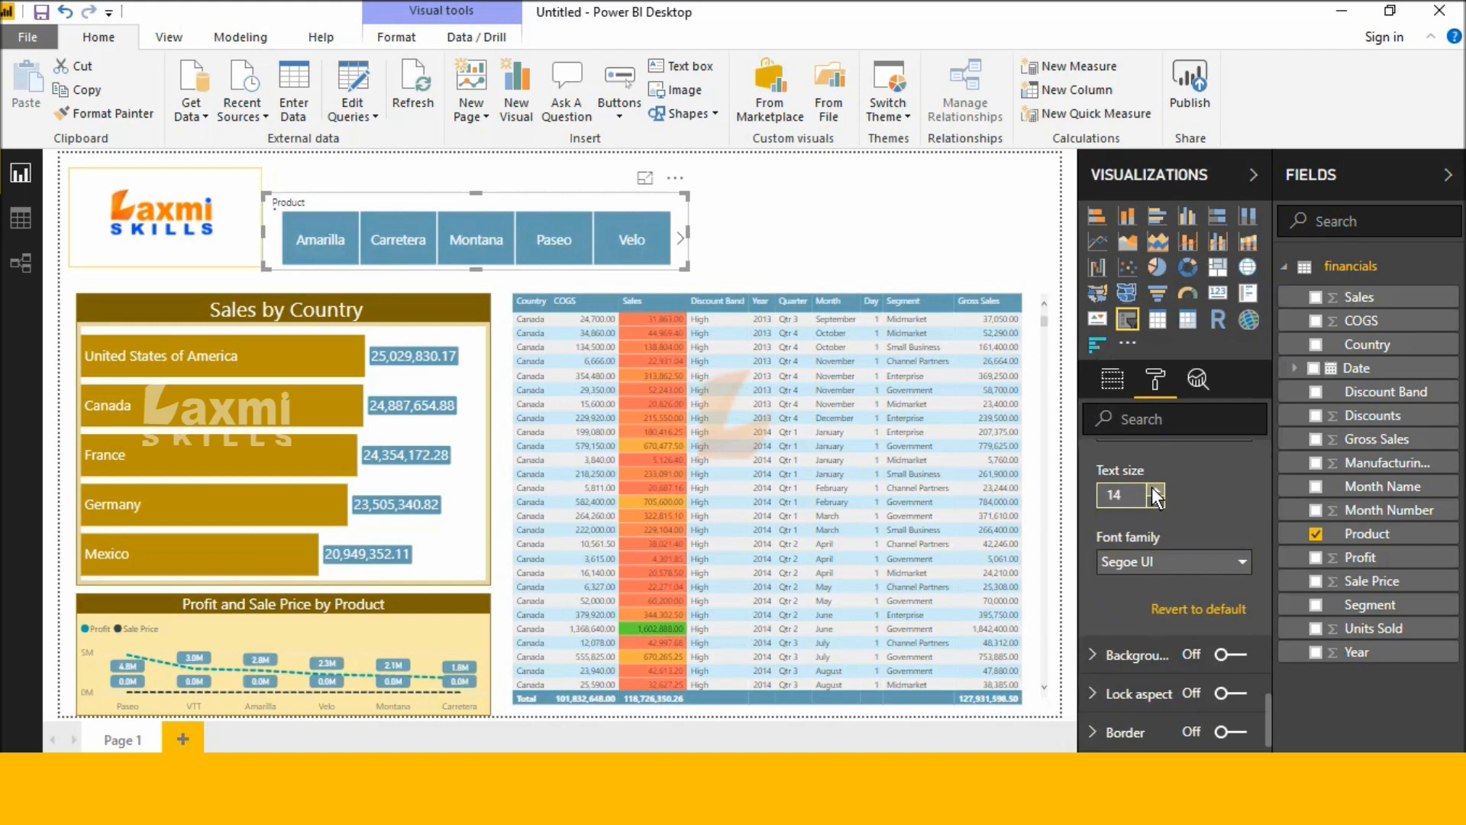
- Widen the Product slicer until all six items fit in one row, and reduce its height slightly from the upper edge
{"action": "left_click", "coordinate": [890, 258]}
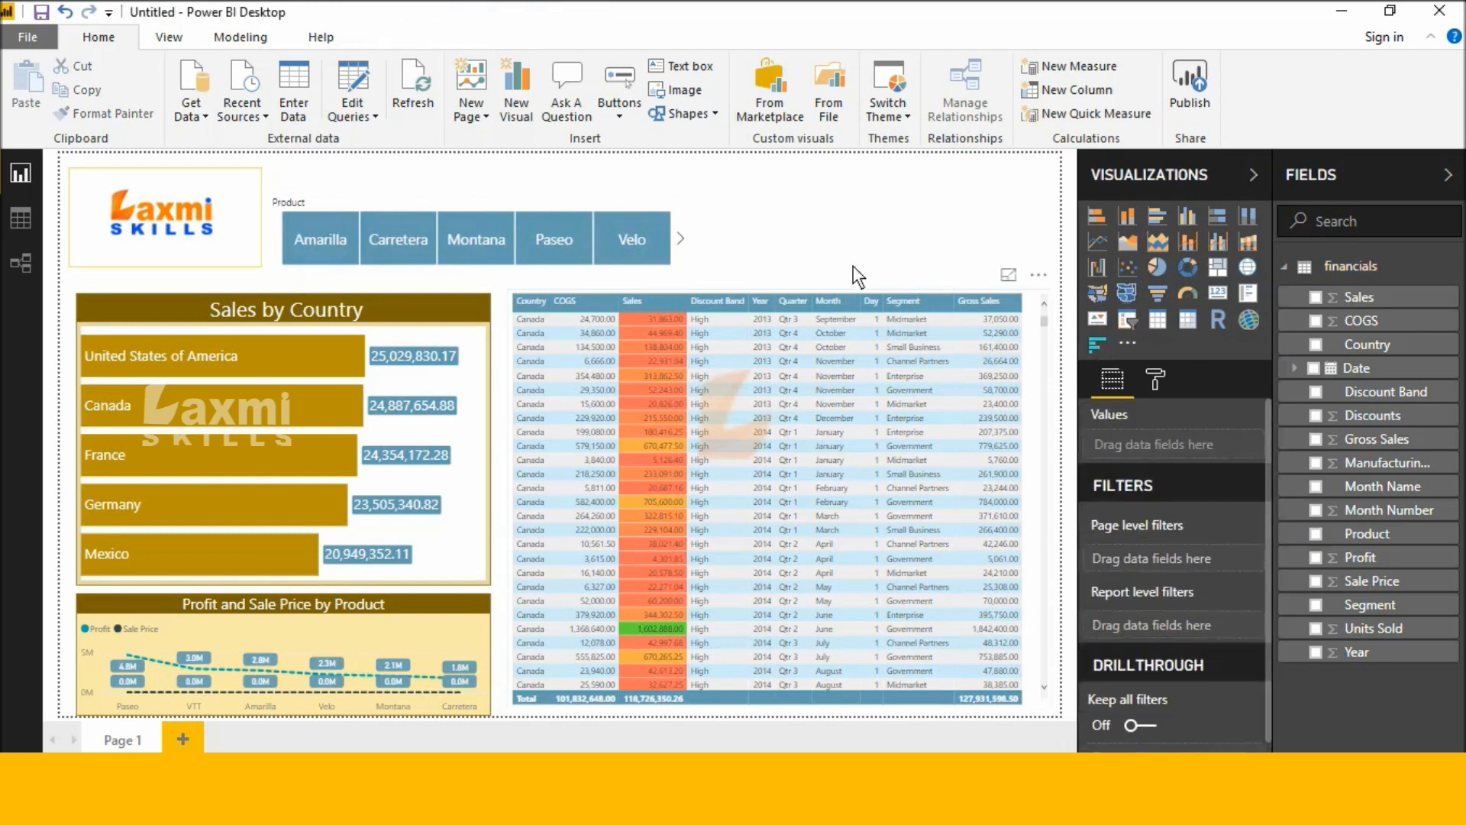
{"action": "left_click_drag", "start_coordinate": [691, 233], "coordinate": [786, 232]}
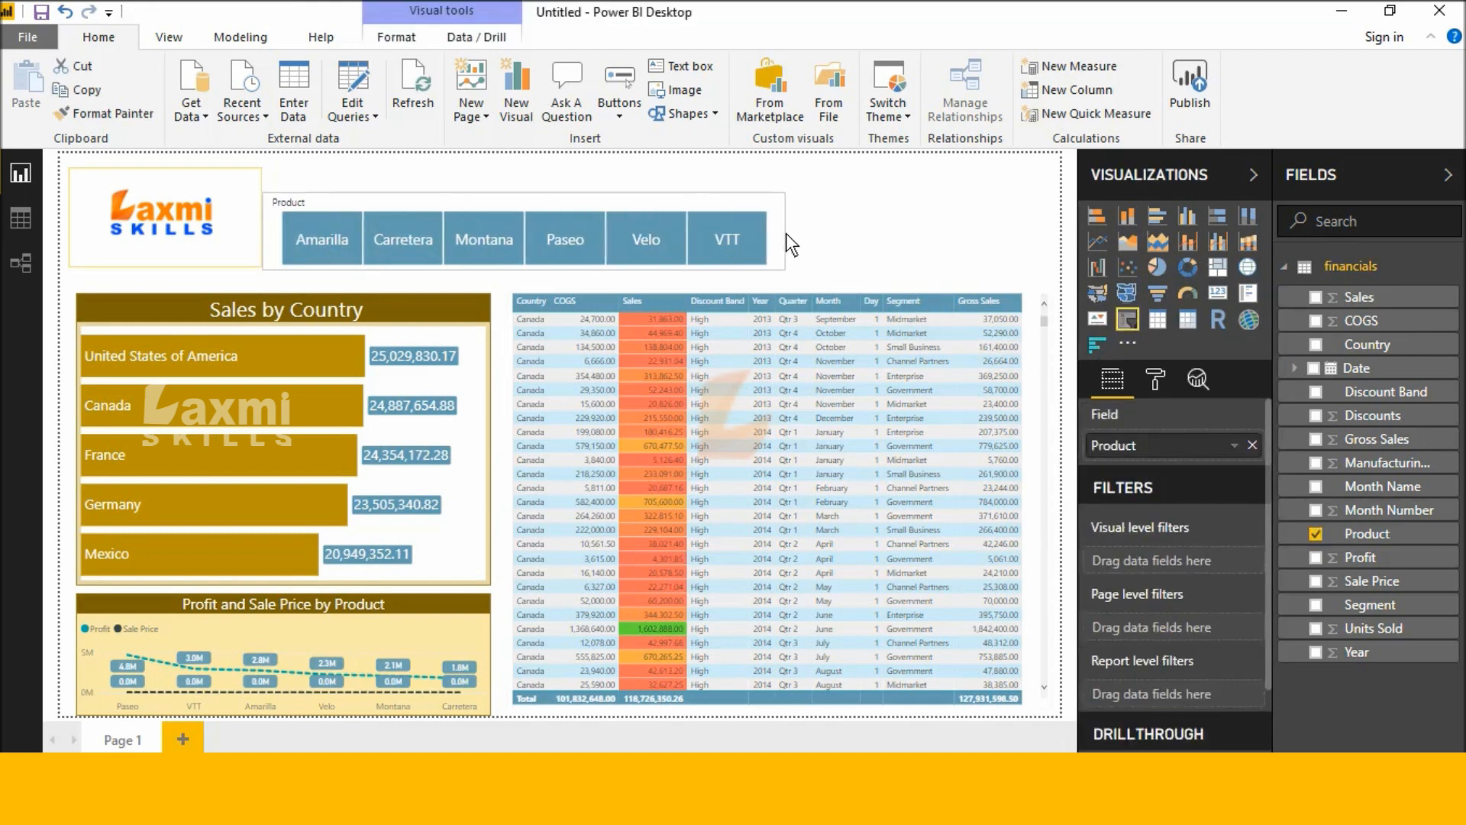
{"action": "left_click", "coordinate": [571, 204]}
{"action": "left_click_drag", "start_coordinate": [530, 193], "coordinate": [530, 203]}
{"action": "left_click", "coordinate": [997, 241]}
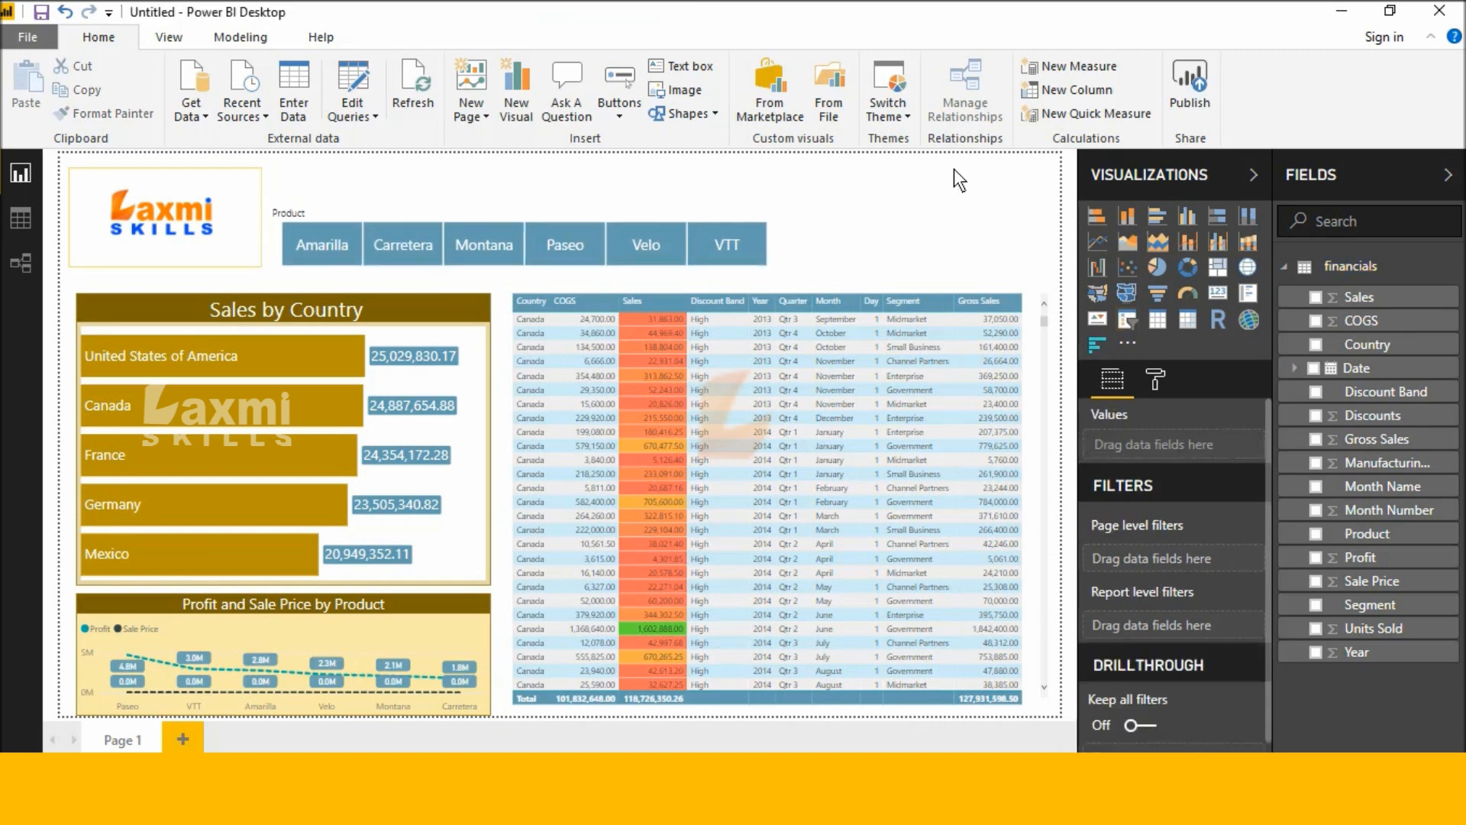
- Add a card for the COGS field in the empty area beside the Product slicer
{"action": "left_click", "coordinate": [1214, 296]}
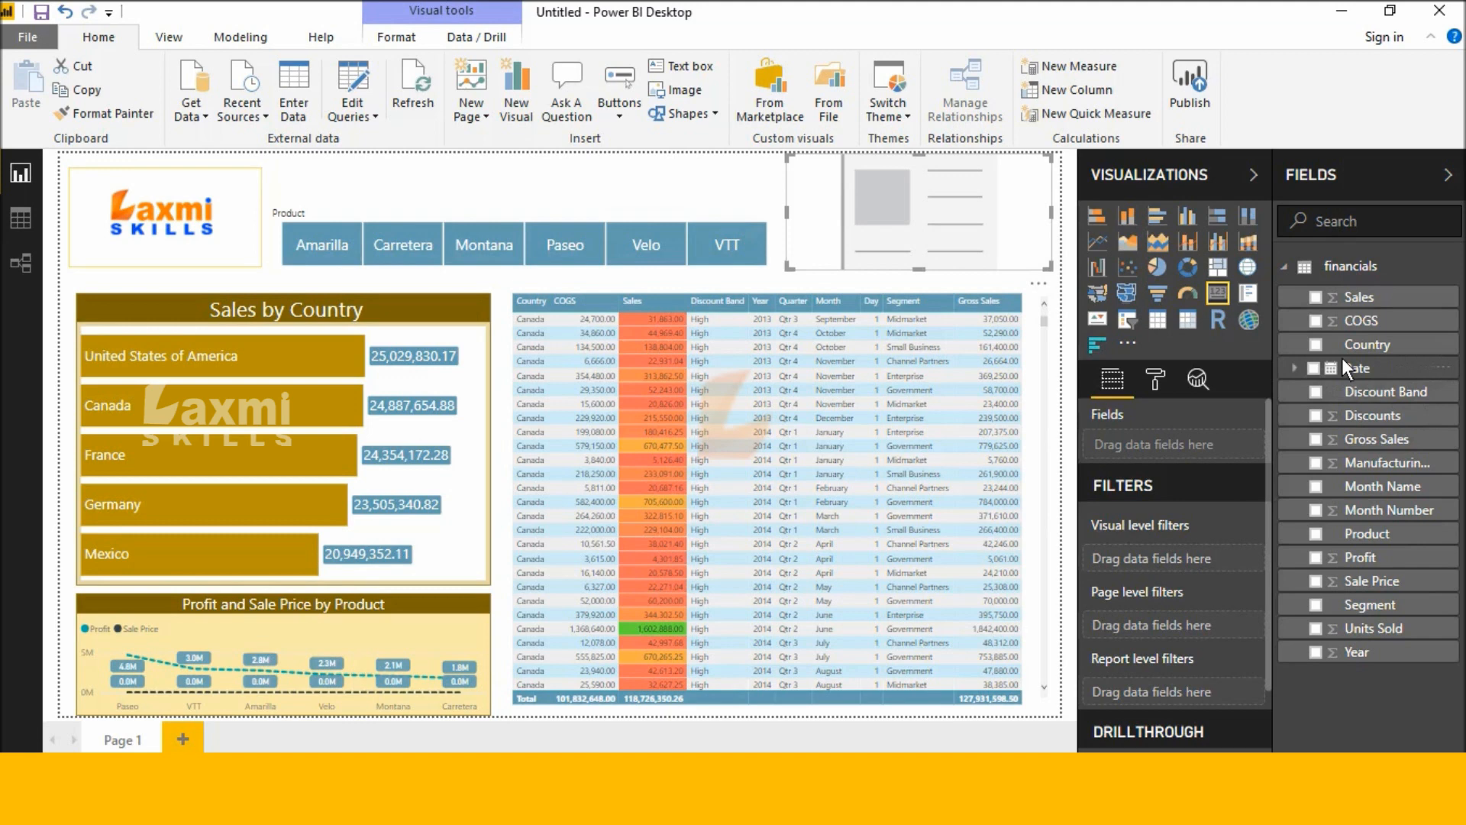
{"action": "left_click", "coordinate": [1316, 321]}
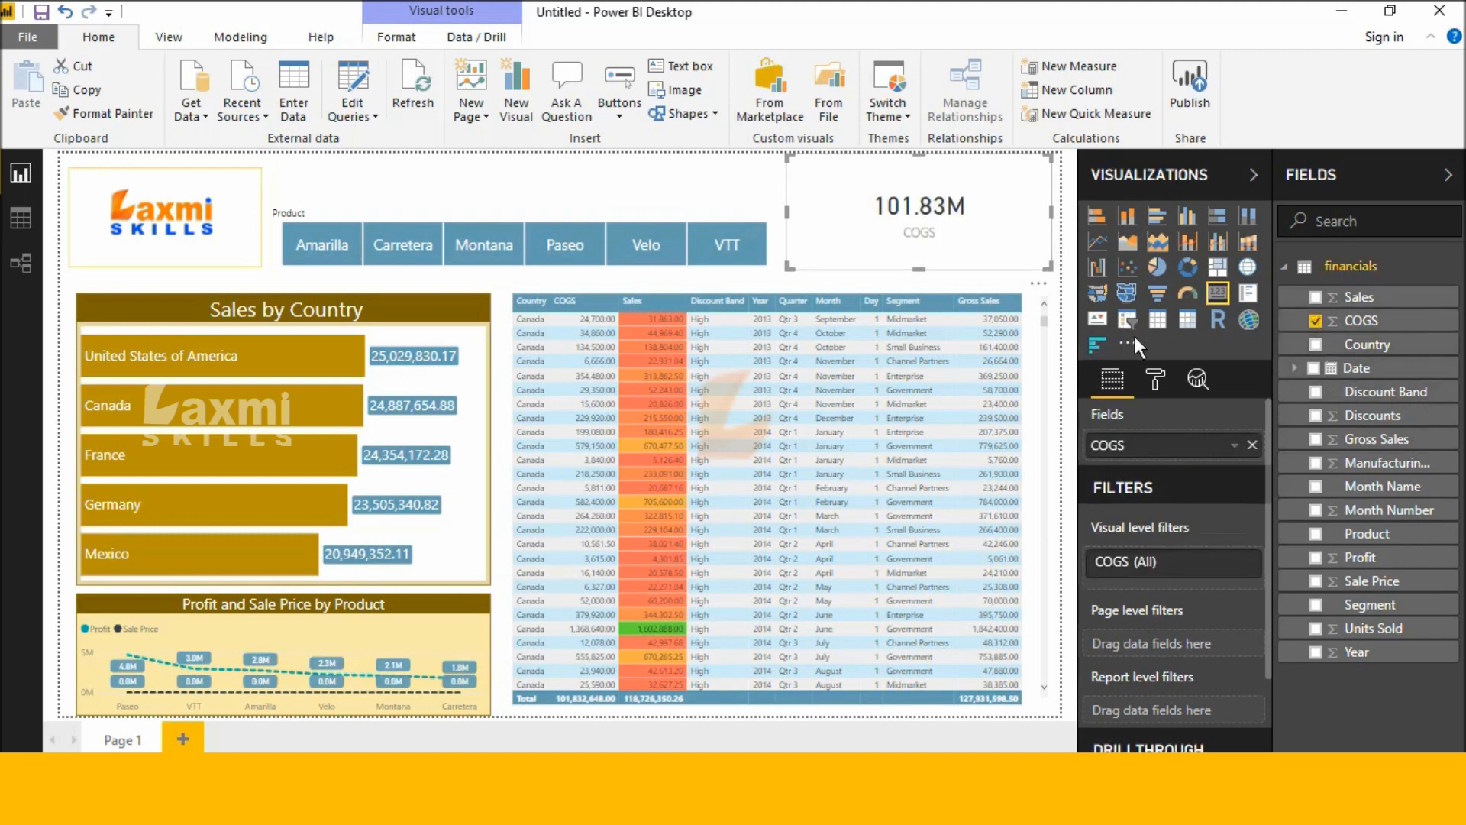
{"action": "left_click", "coordinate": [1156, 391]}
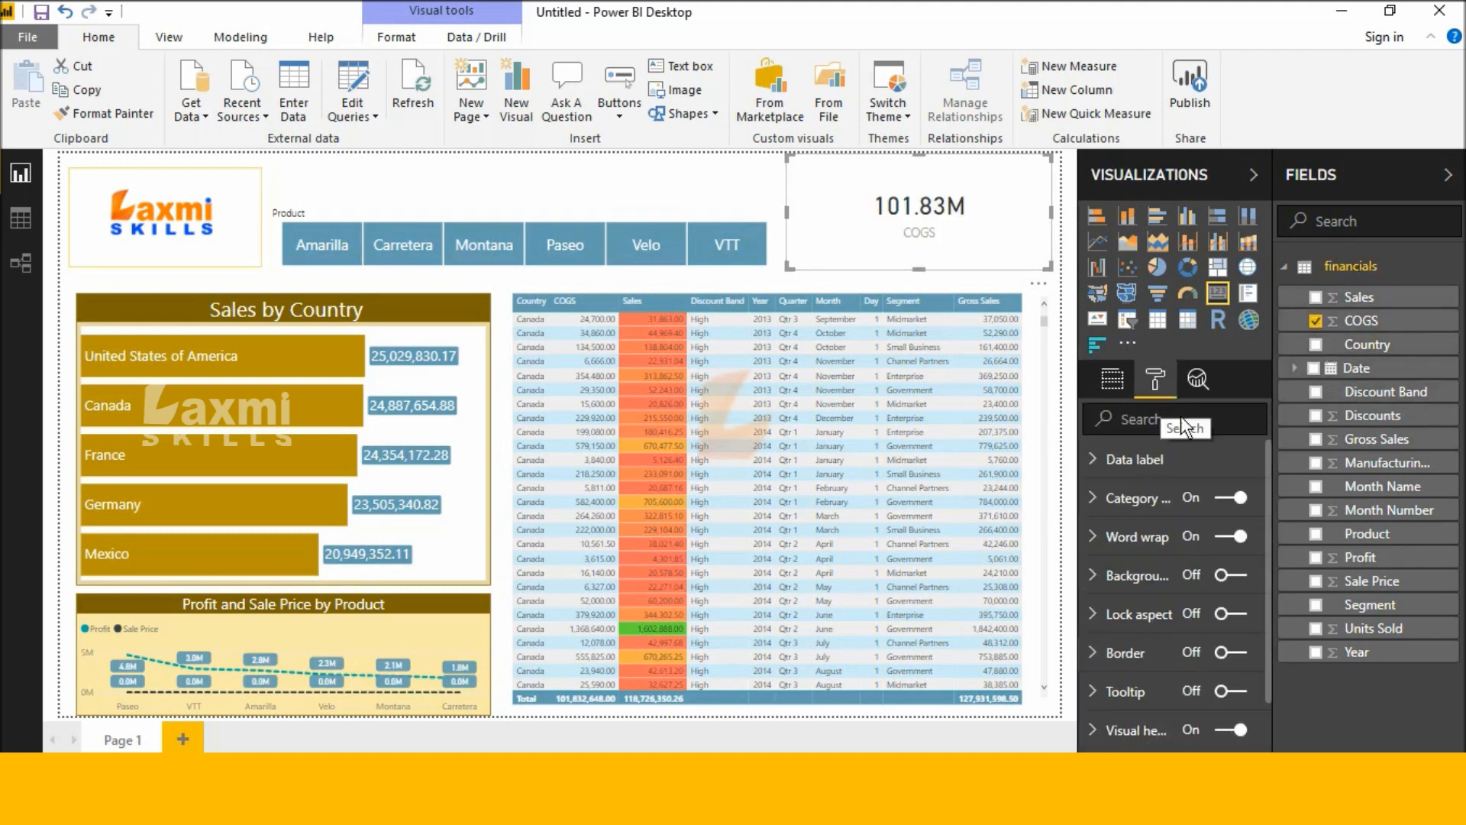
- Move the Product slicer up near the page's upper edge and give it a light blue border
{"action": "left_click_drag", "start_coordinate": [541, 205], "coordinate": [548, 164]}
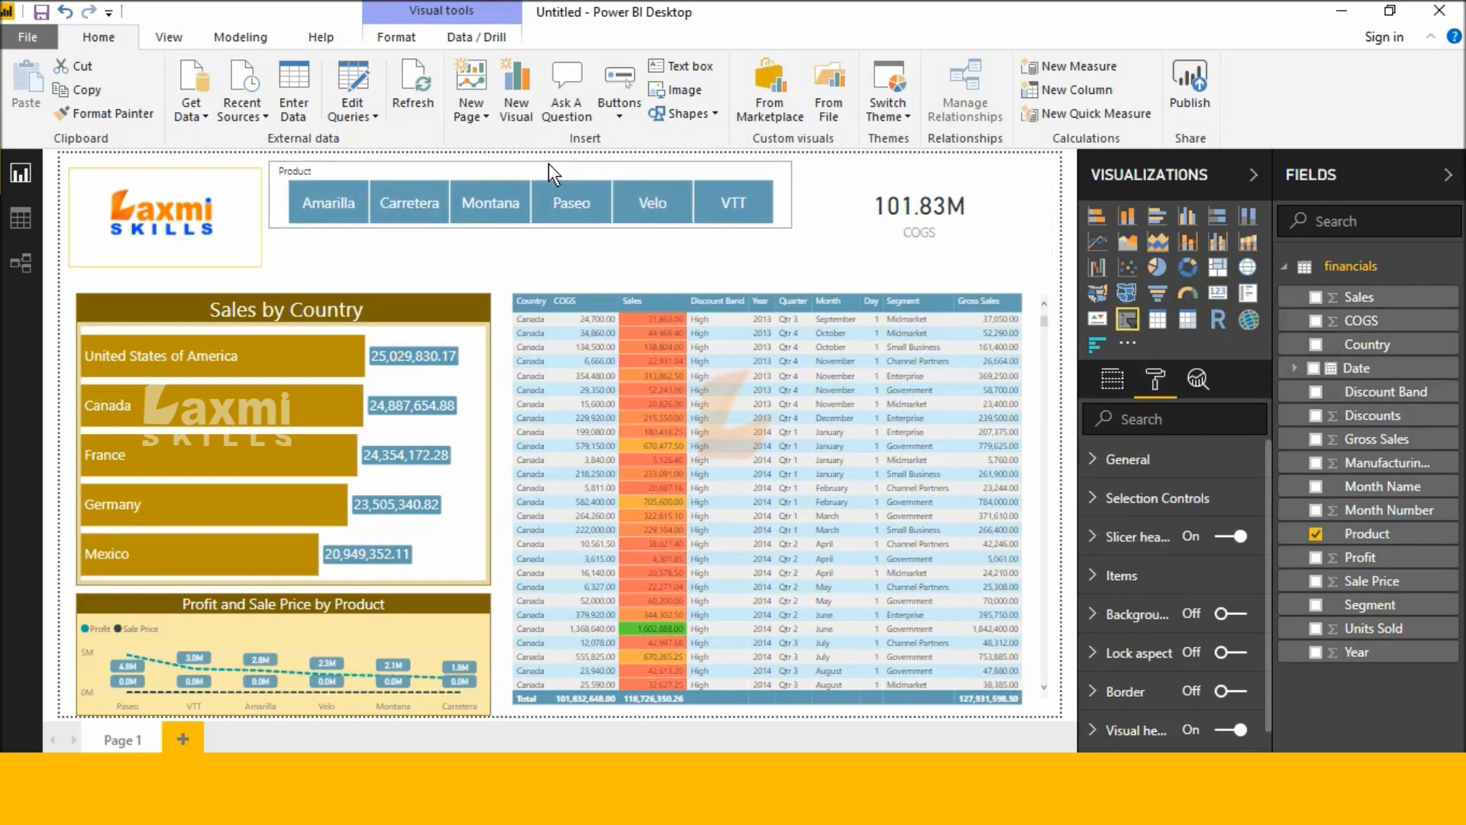
{"action": "scroll", "coordinate": [1199, 566], "scroll_direction": "down", "scroll_amount": 1}
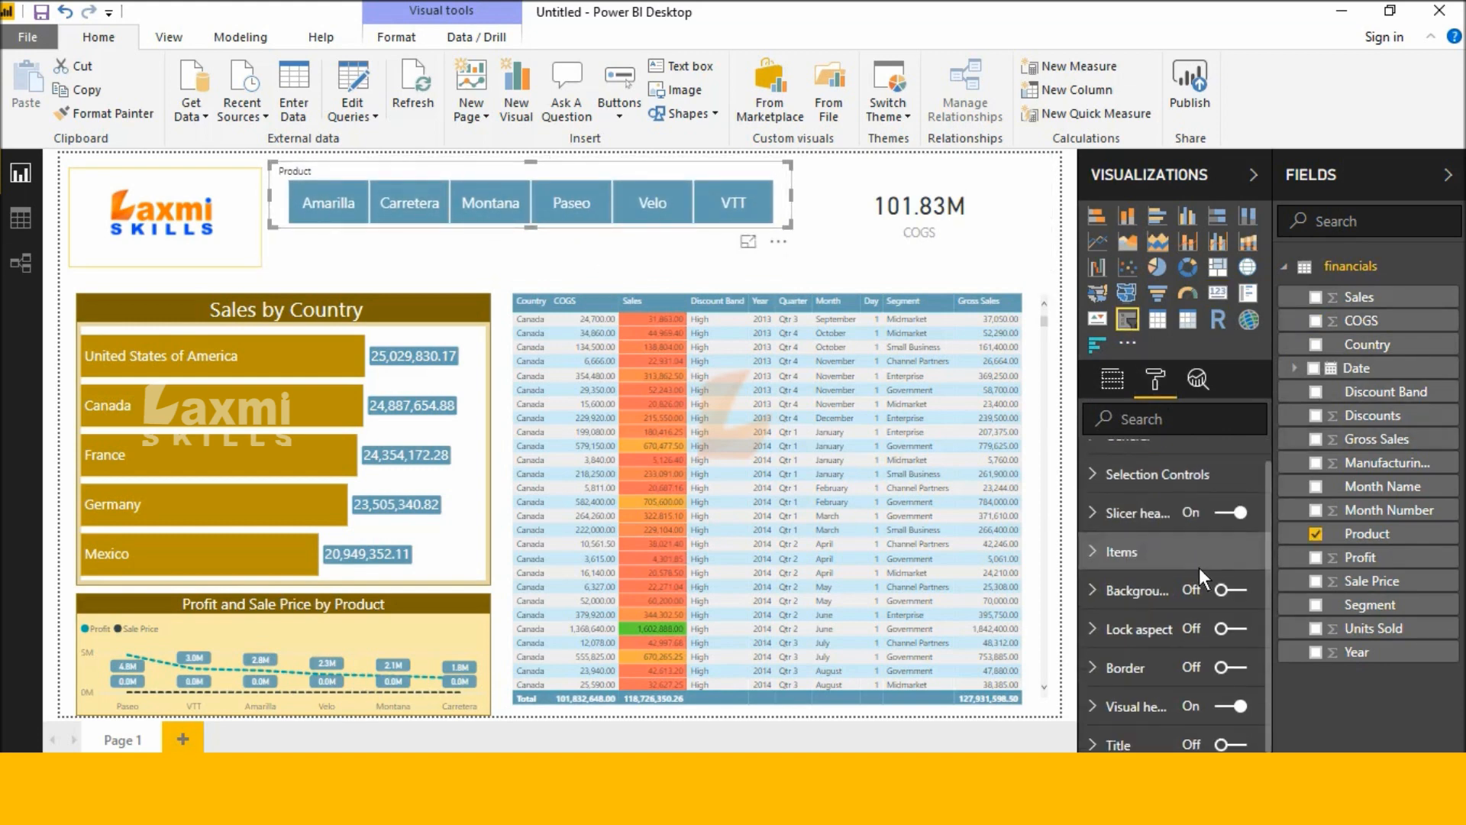
{"action": "left_click", "coordinate": [1219, 663]}
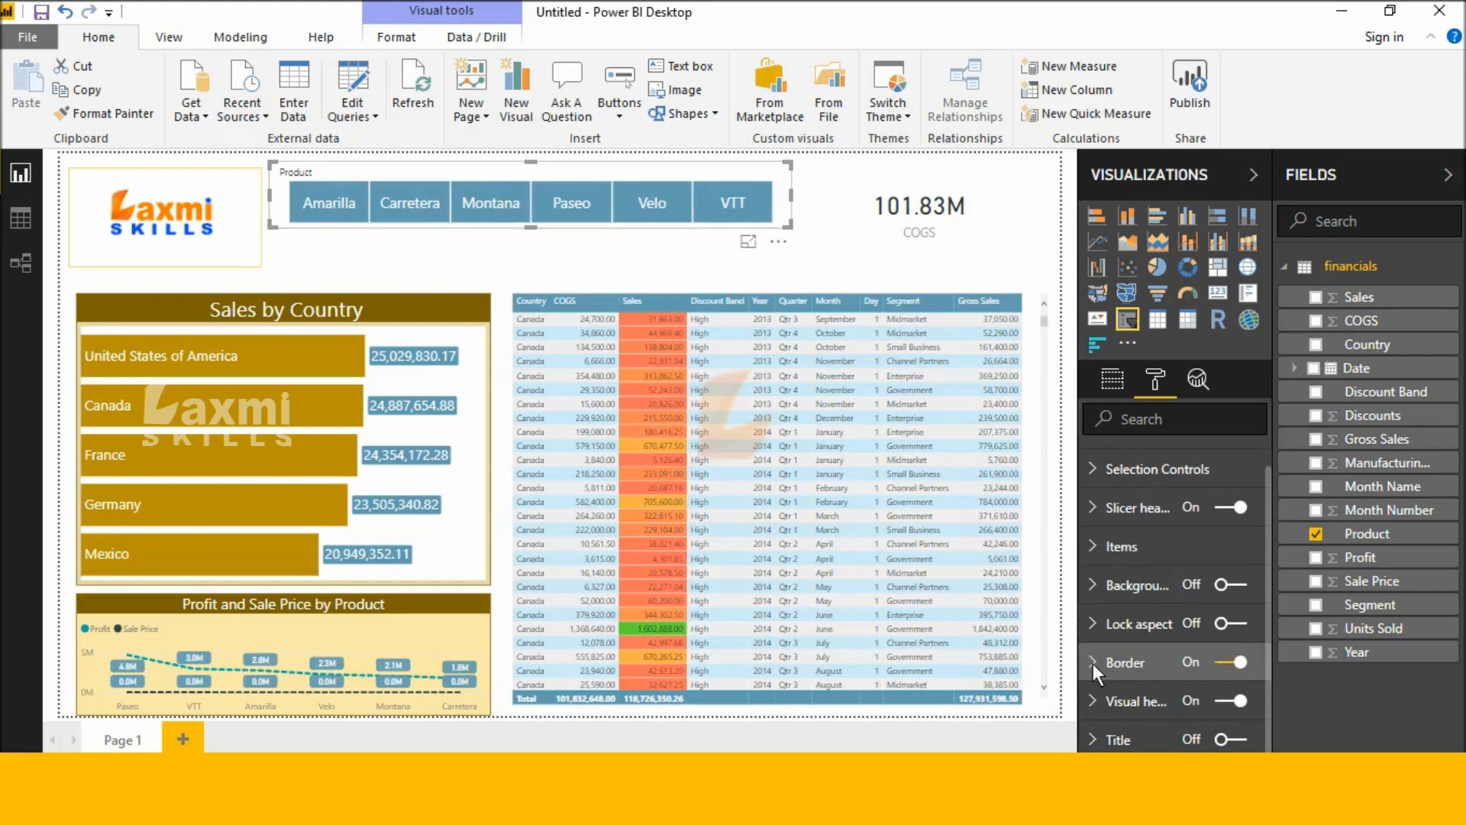
{"action": "left_click", "coordinate": [1093, 663]}
{"action": "left_click", "coordinate": [1129, 621]}
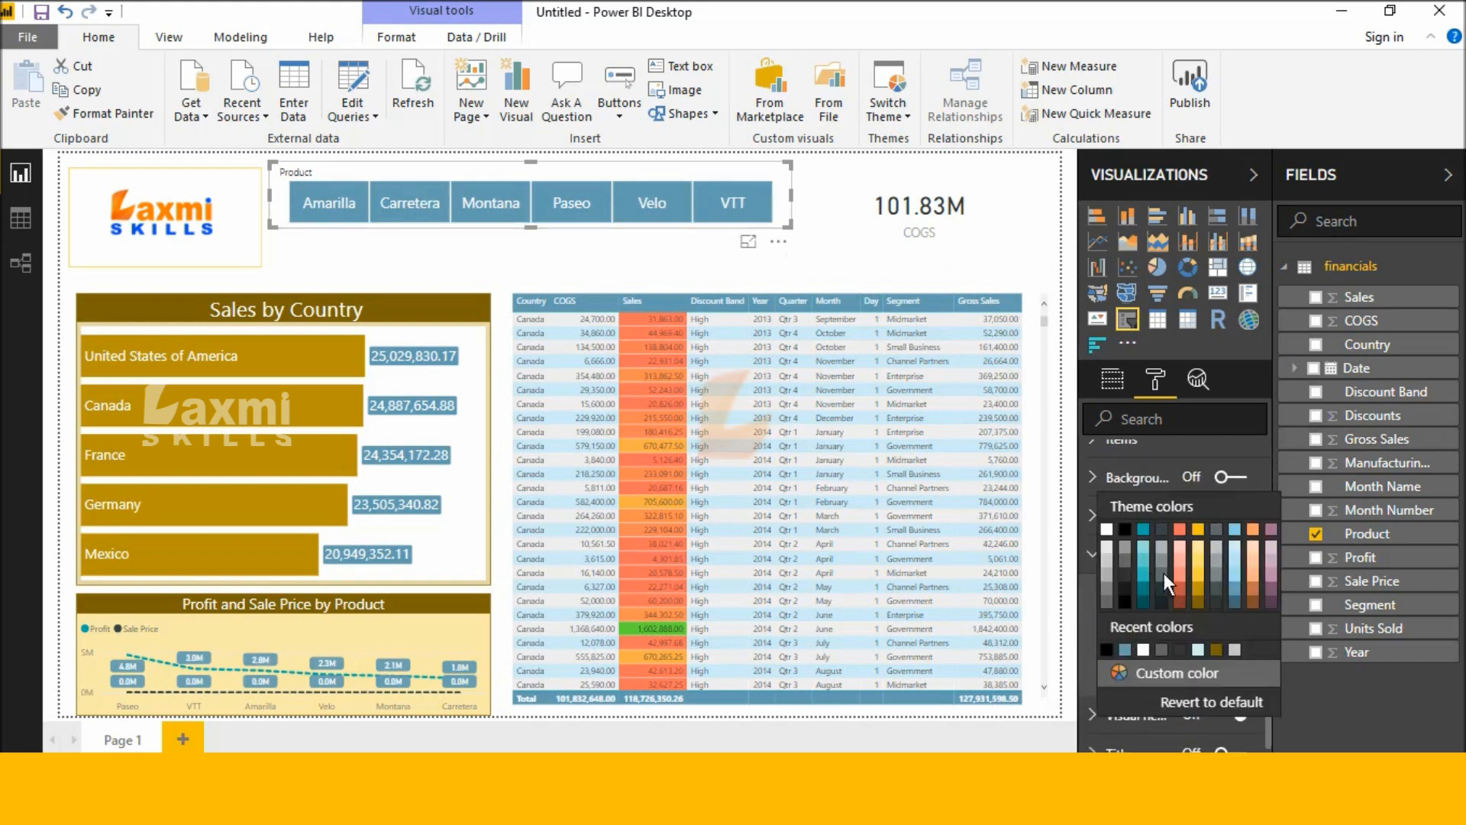
{"action": "left_click", "coordinate": [1235, 569]}
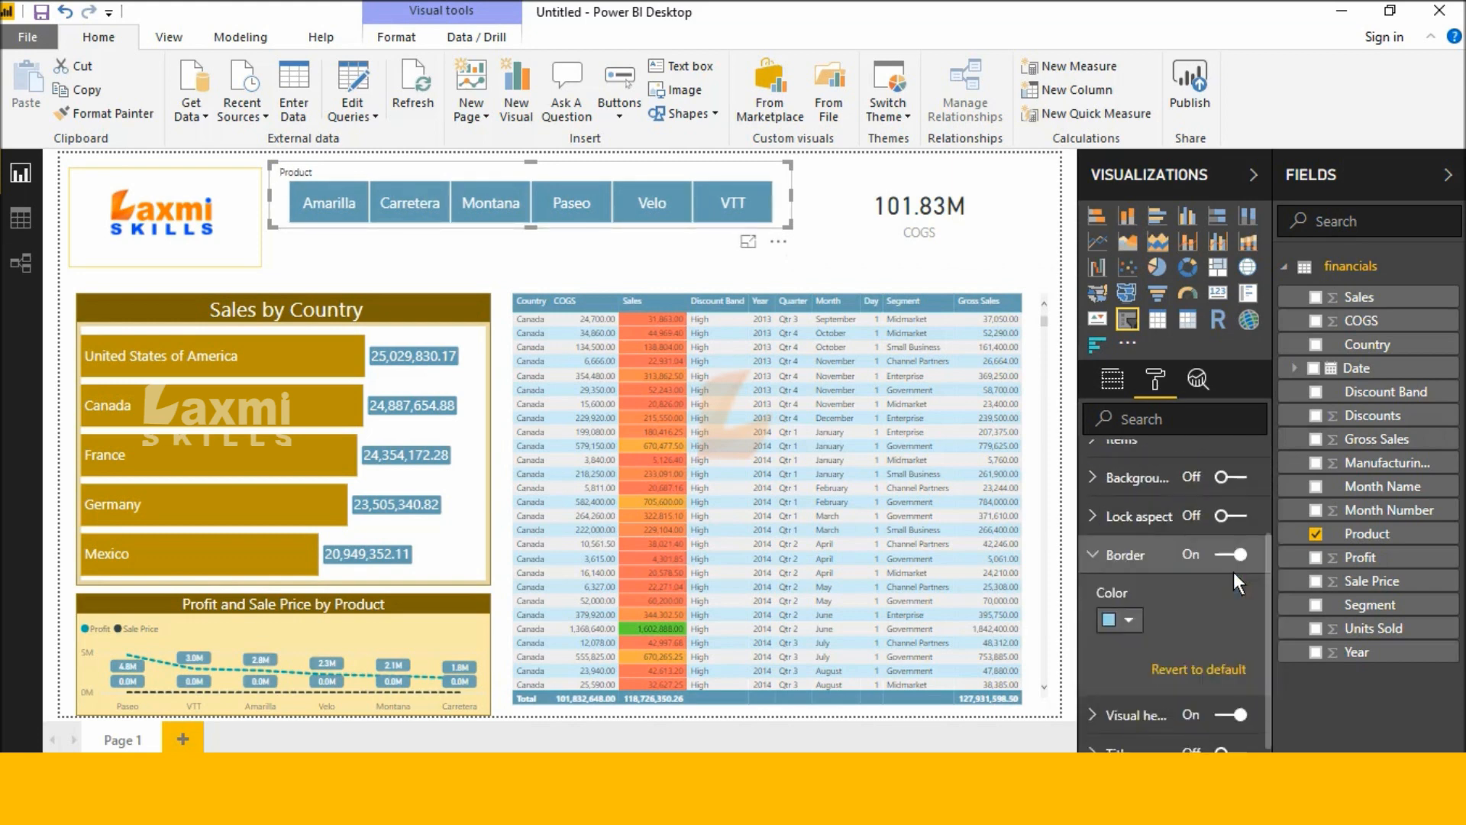
- Shift the Product slicer flush with the page's upper edge, directly beside the logo
{"action": "left_click", "coordinate": [834, 252]}
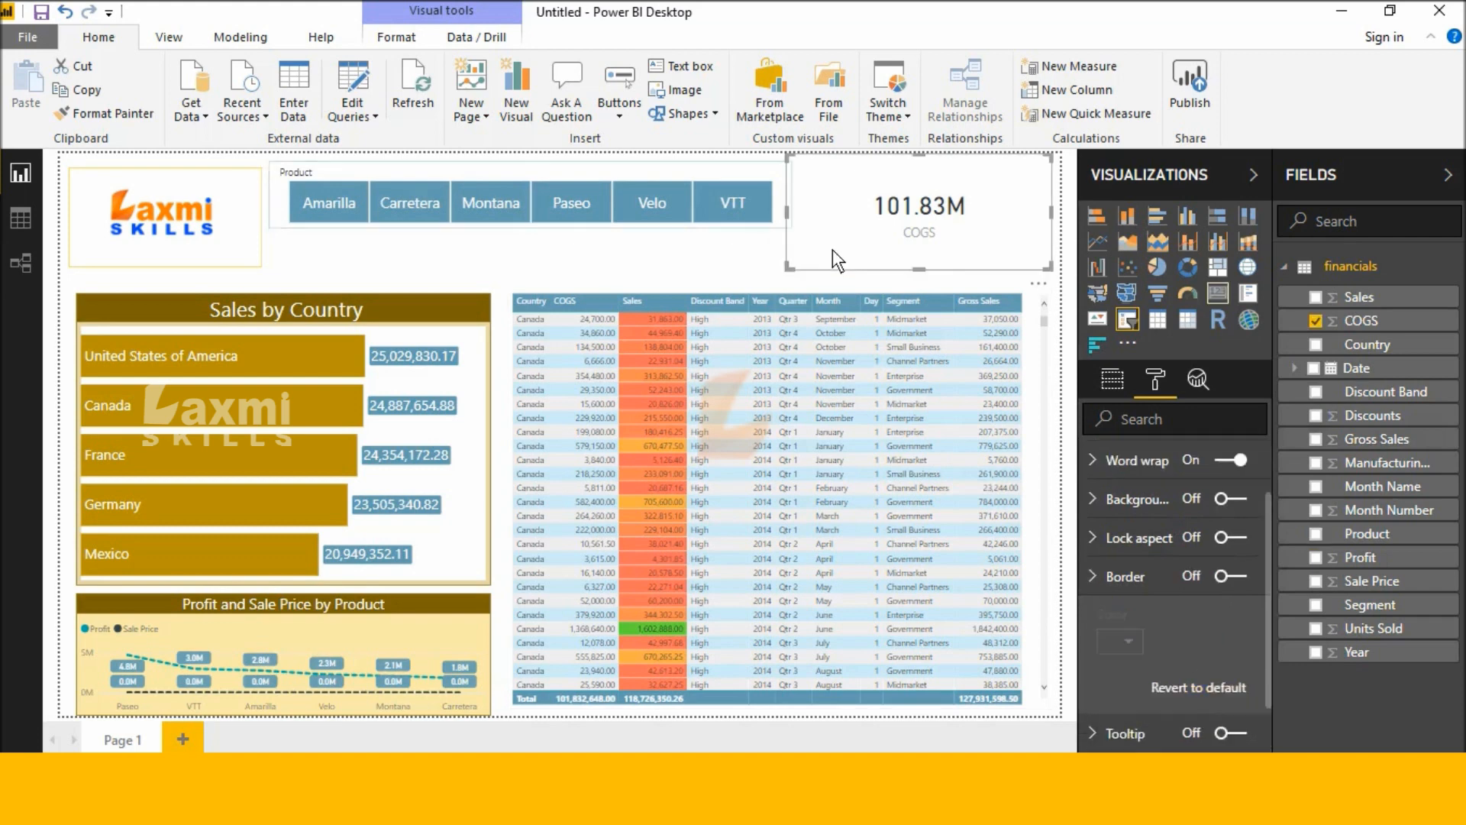
{"action": "left_click", "coordinate": [548, 165]}
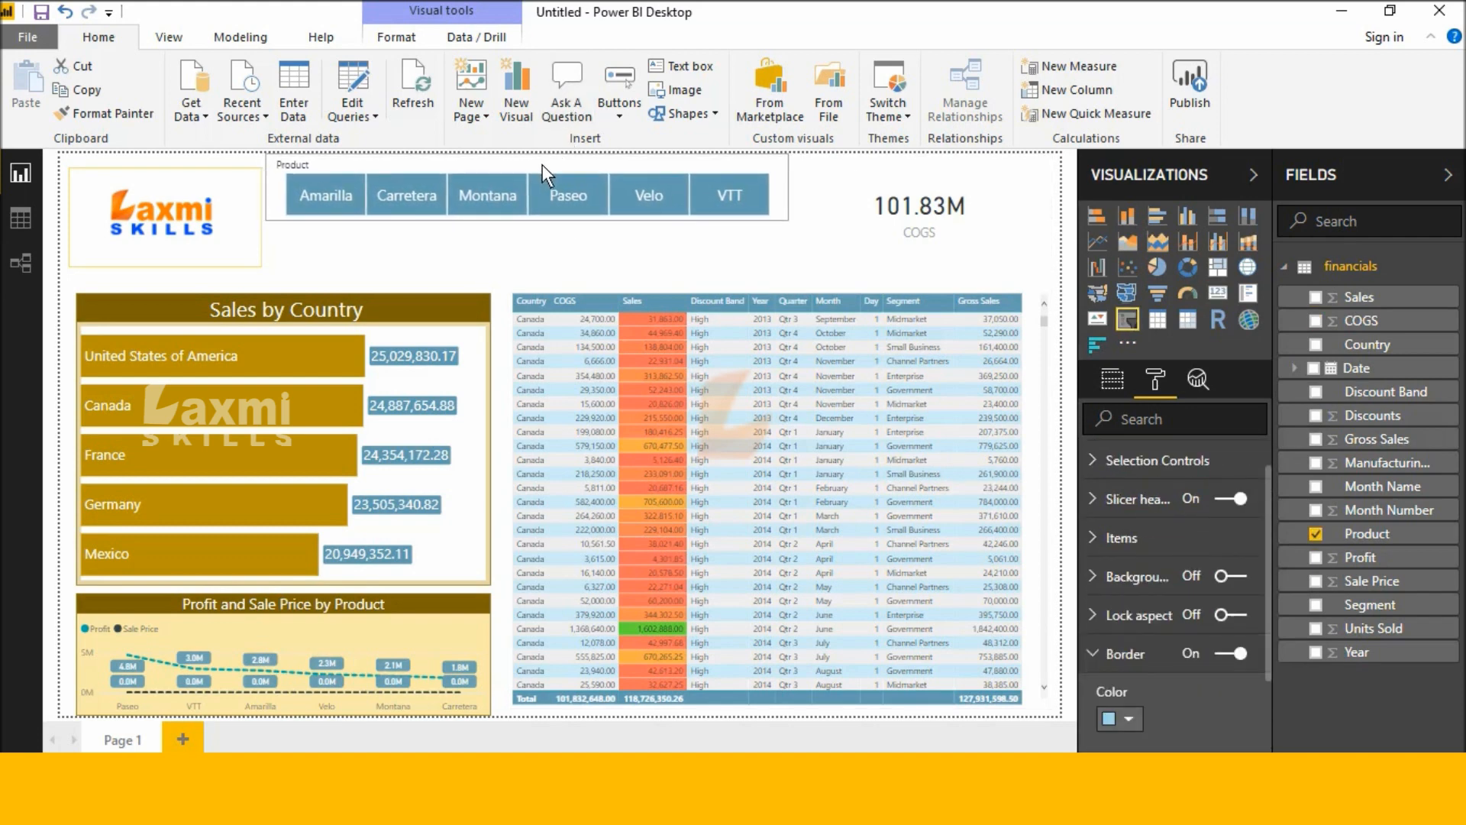
{"action": "left_click", "coordinate": [625, 269]}
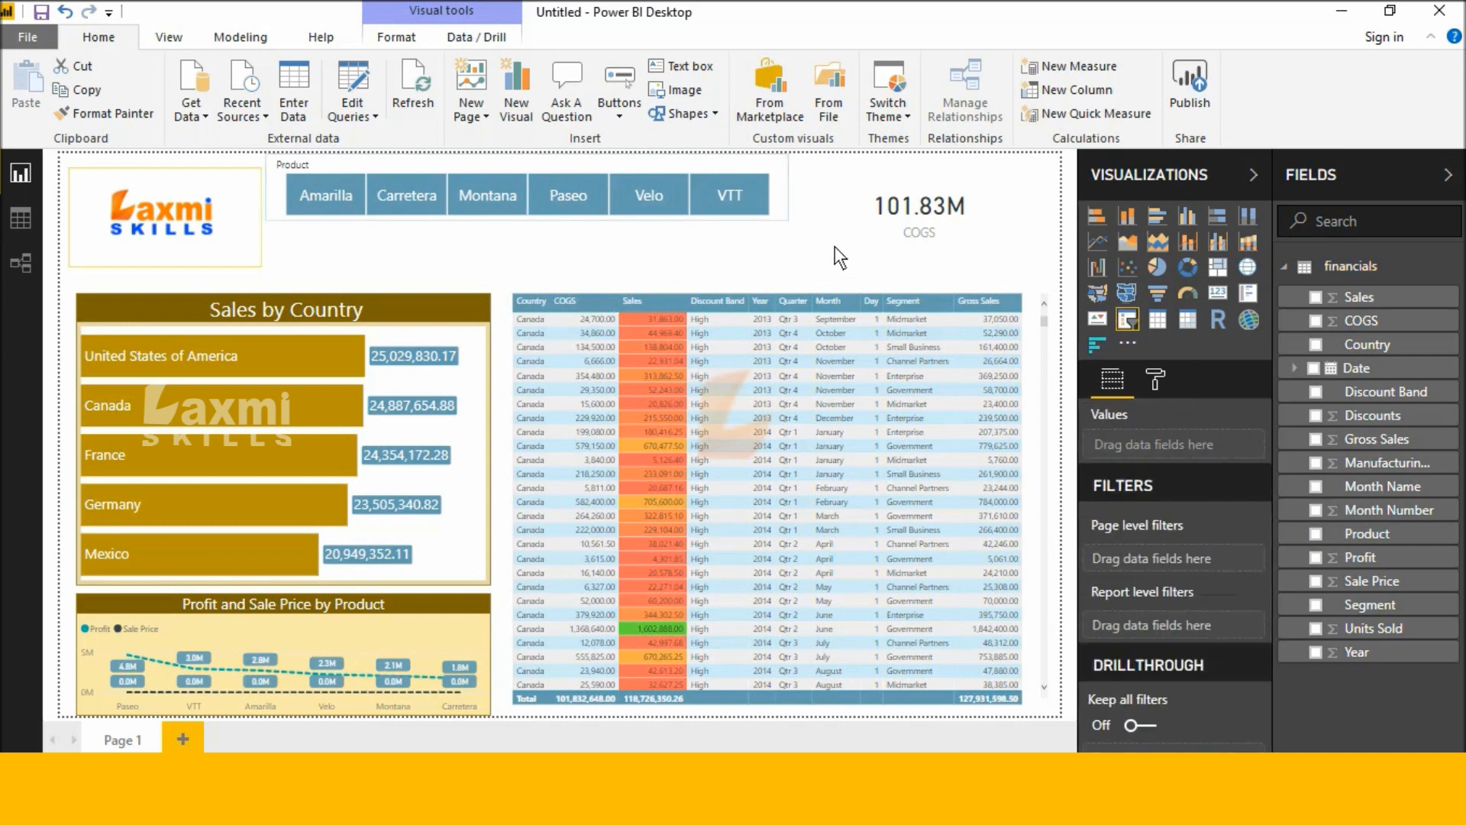
- Turn on the COGS card's background and set its category label color to white
{"action": "left_click", "coordinate": [898, 204]}
{"action": "left_click", "coordinate": [1156, 382]}
{"action": "scroll", "coordinate": [1152, 520], "scroll_direction": "down", "scroll_amount": 1}
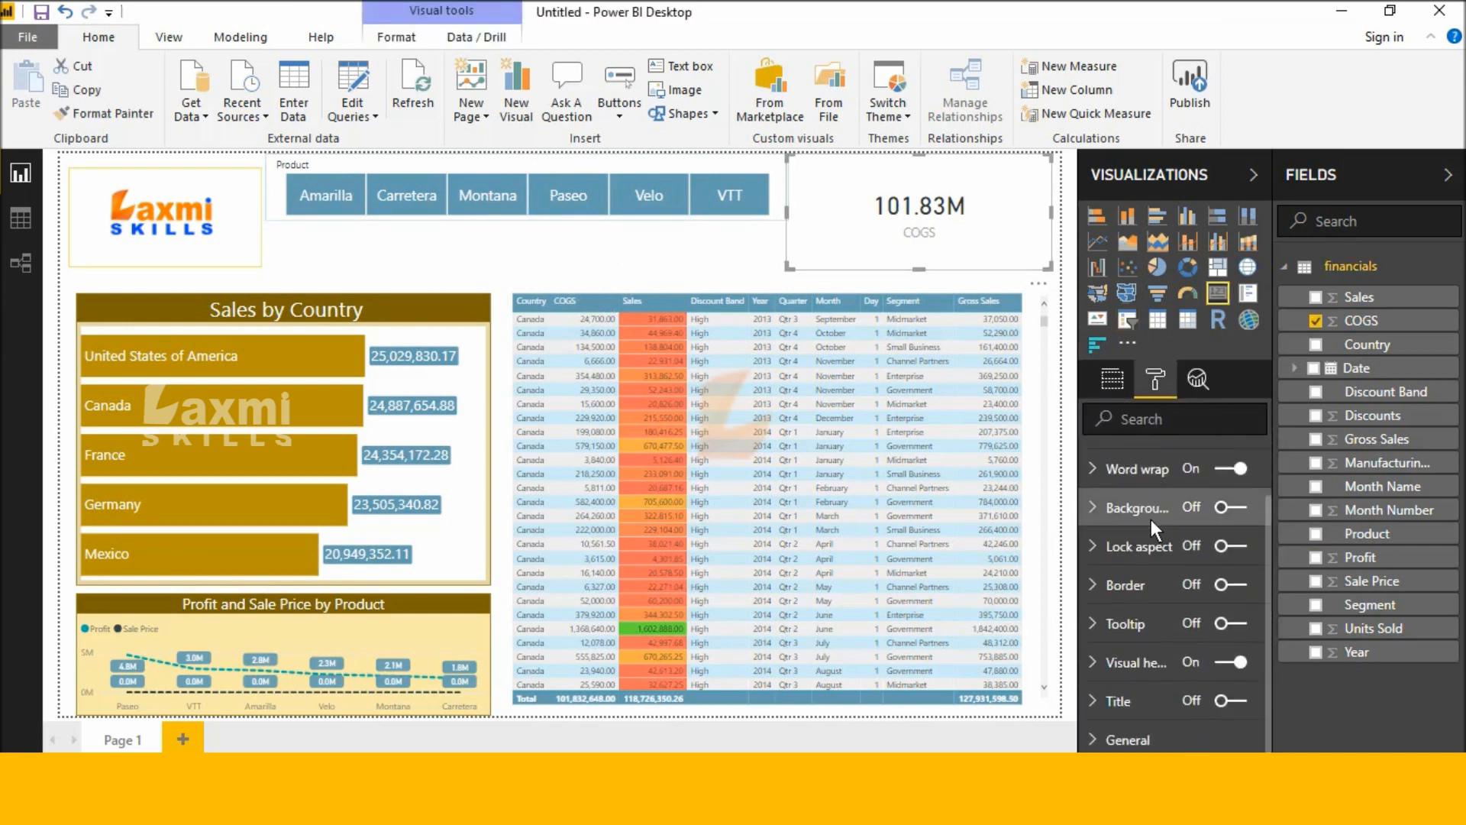
{"action": "scroll", "coordinate": [1155, 570], "scroll_direction": "up", "scroll_amount": 1}
{"action": "left_click", "coordinate": [1231, 574]}
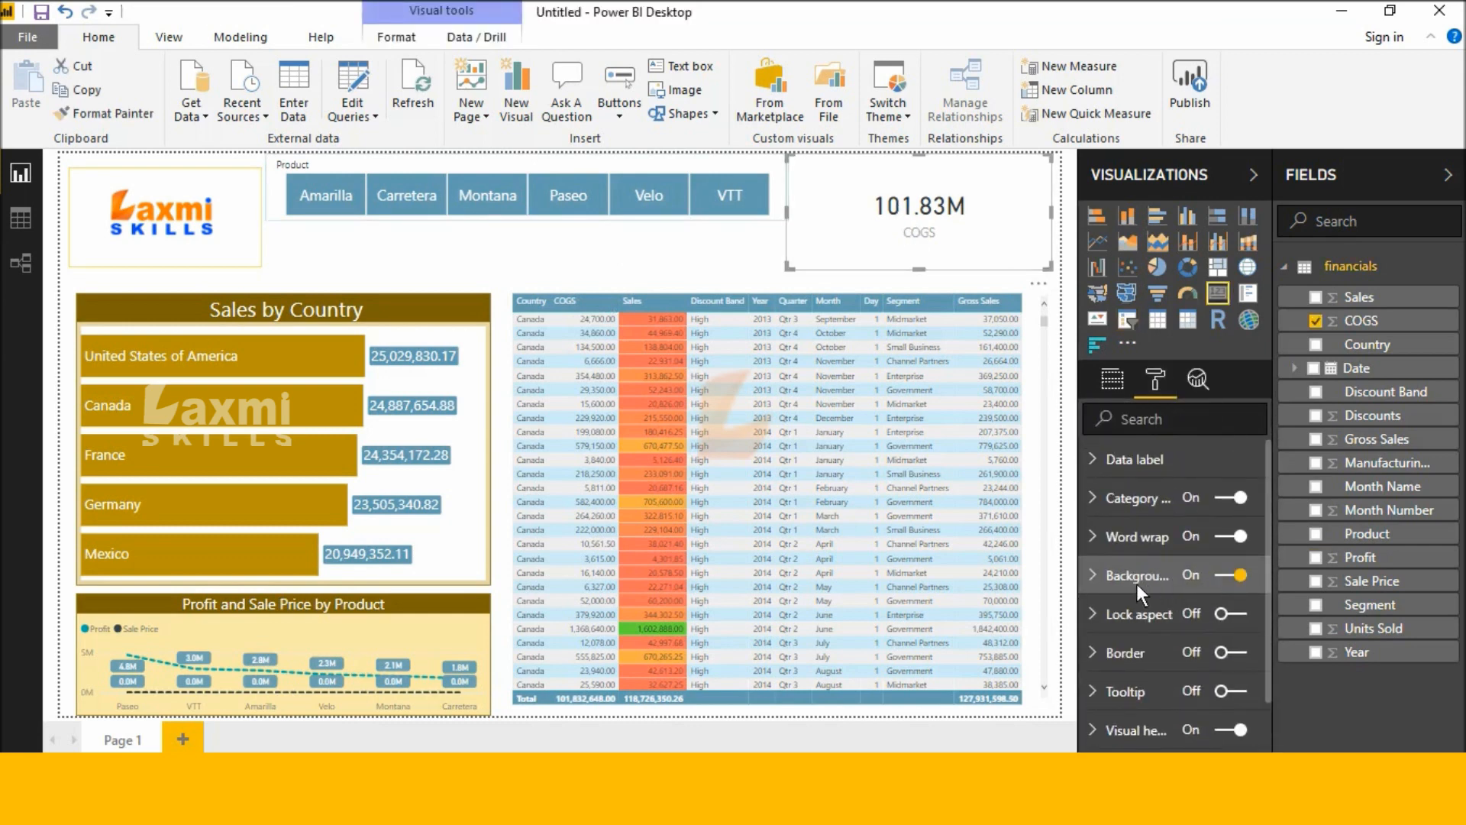
{"action": "left_click", "coordinate": [1104, 502]}
{"action": "scroll", "coordinate": [1112, 556], "scroll_direction": "down", "scroll_amount": 1}
{"action": "scroll", "coordinate": [1111, 559], "scroll_direction": "up", "scroll_amount": 1}
{"action": "left_click", "coordinate": [1129, 562]}
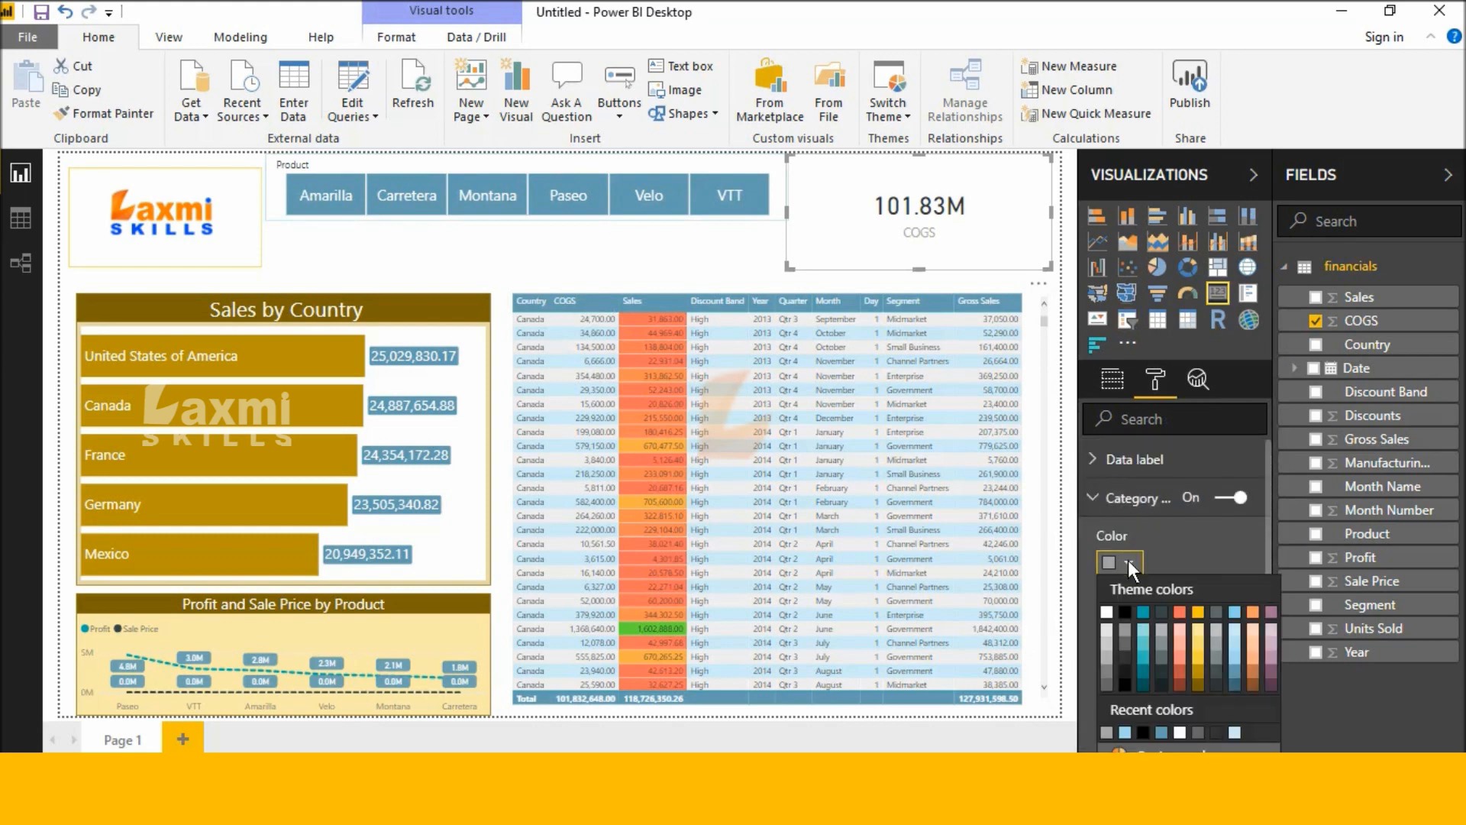
{"action": "left_click", "coordinate": [1107, 612]}
- Set the COGS card's background color to a darker shade of the theme teal
{"action": "scroll", "coordinate": [1135, 570], "scroll_direction": "down", "scroll_amount": 5}
{"action": "scroll", "coordinate": [1135, 569], "scroll_direction": "down", "scroll_amount": 2}
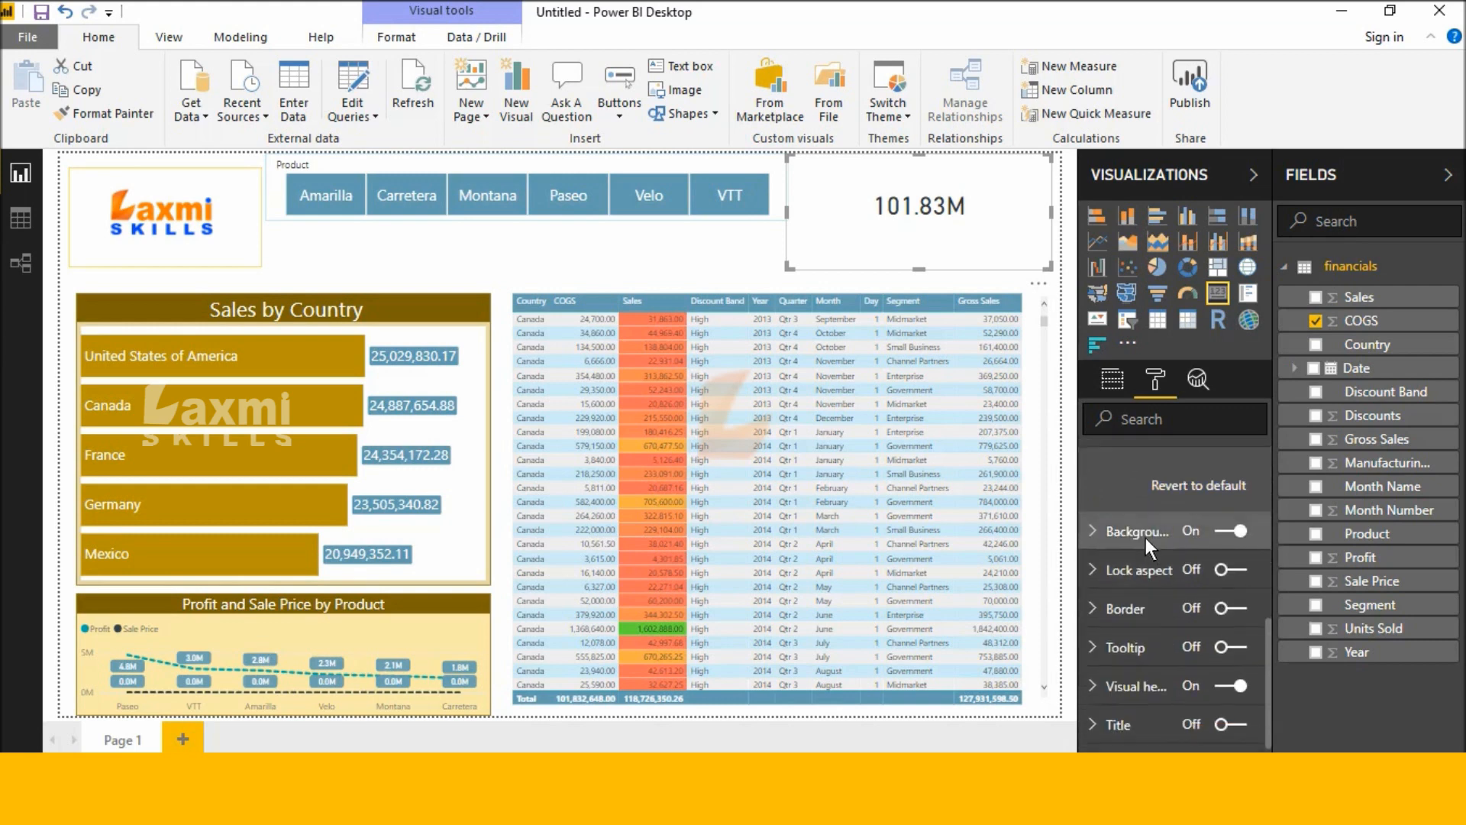
{"action": "left_click", "coordinate": [1146, 538]}
{"action": "scroll", "coordinate": [1142, 585], "scroll_direction": "down", "scroll_amount": 1}
{"action": "left_click", "coordinate": [1130, 489]}
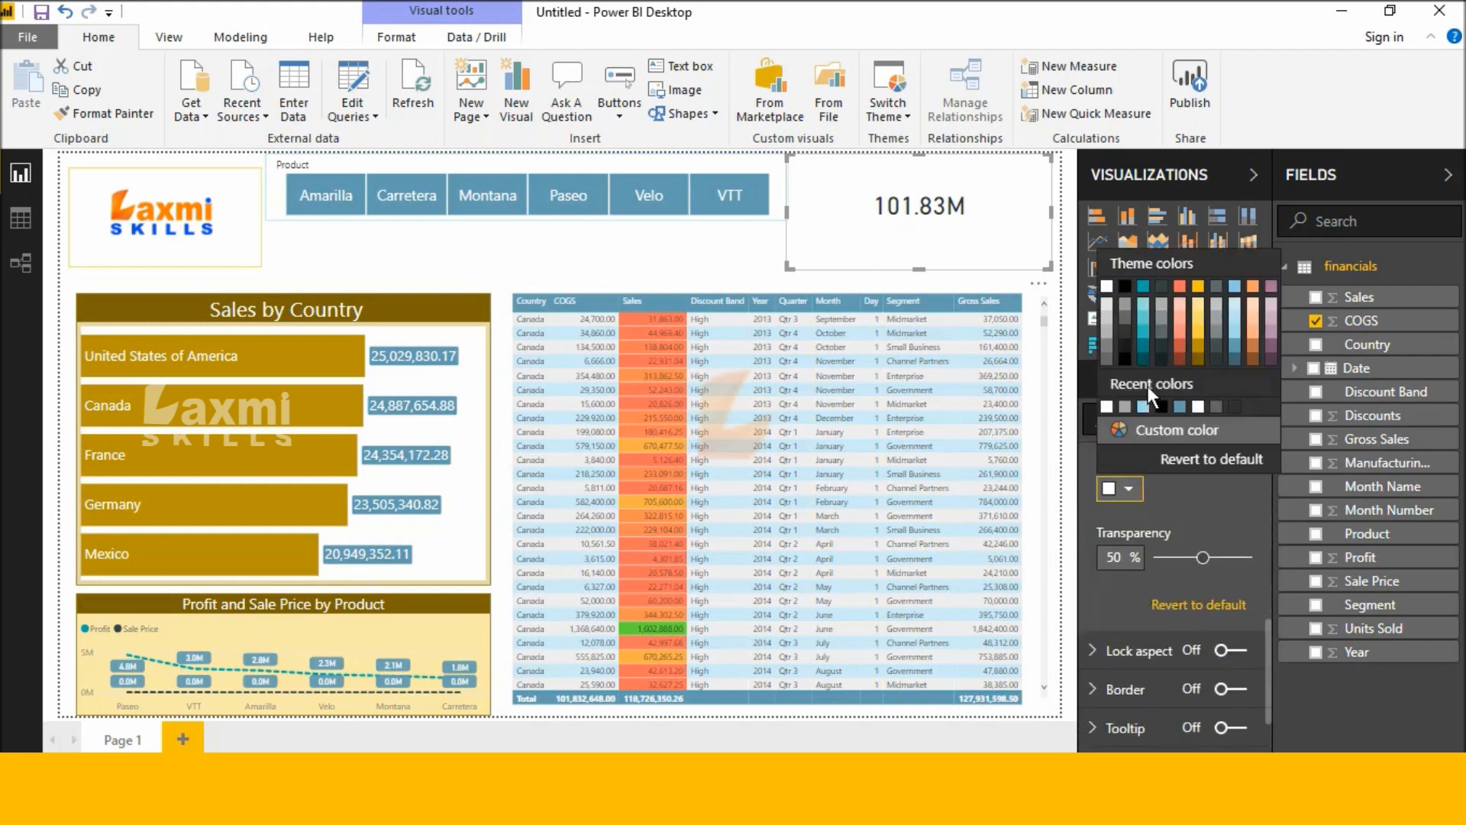
{"action": "left_click", "coordinate": [1142, 344]}
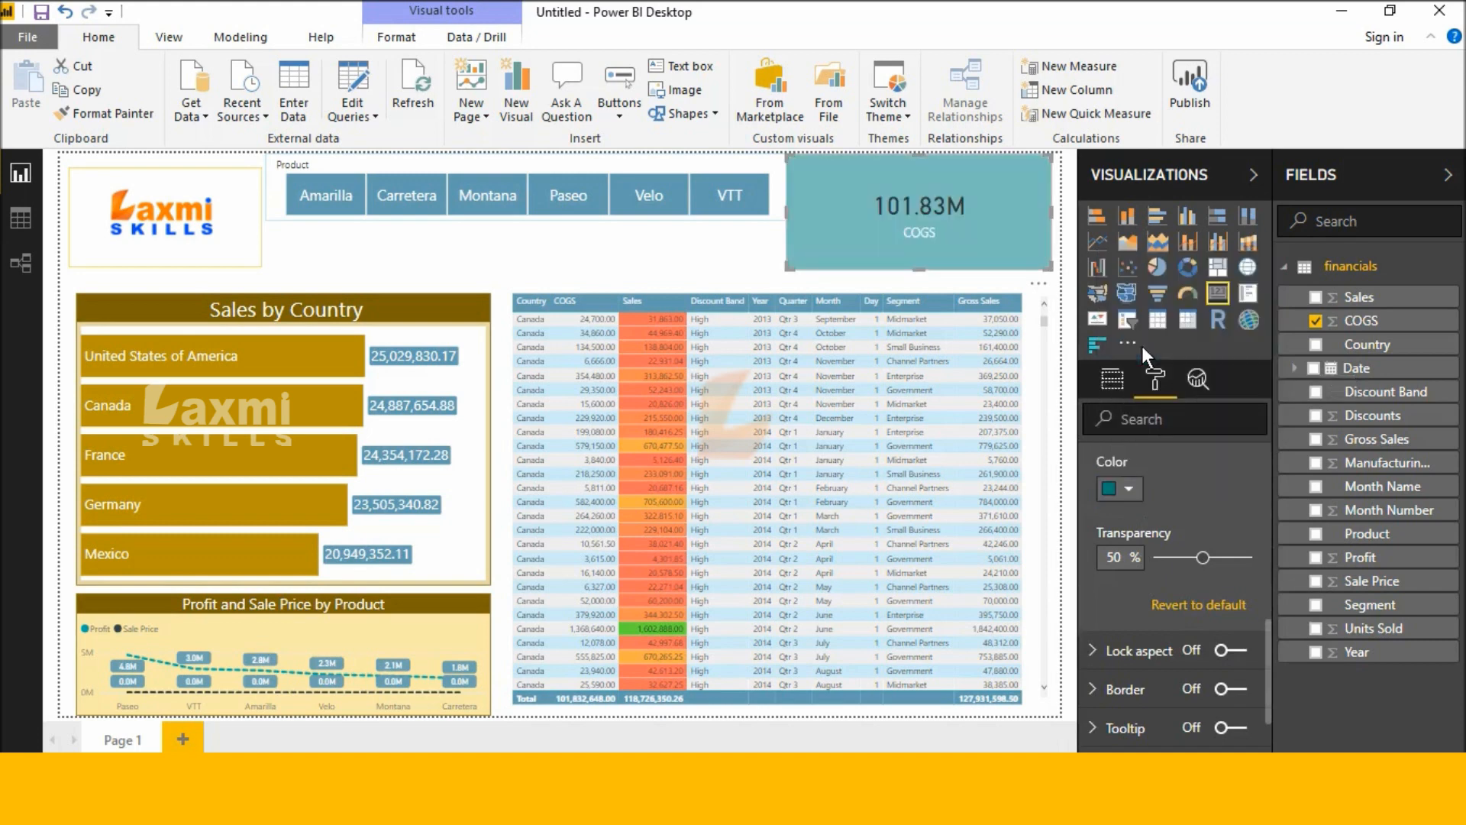
- Set the COGS card's data label color to white
{"action": "scroll", "coordinate": [1145, 530], "scroll_direction": "down", "scroll_amount": 1}
{"action": "scroll", "coordinate": [1144, 530], "scroll_direction": "up", "scroll_amount": 6}
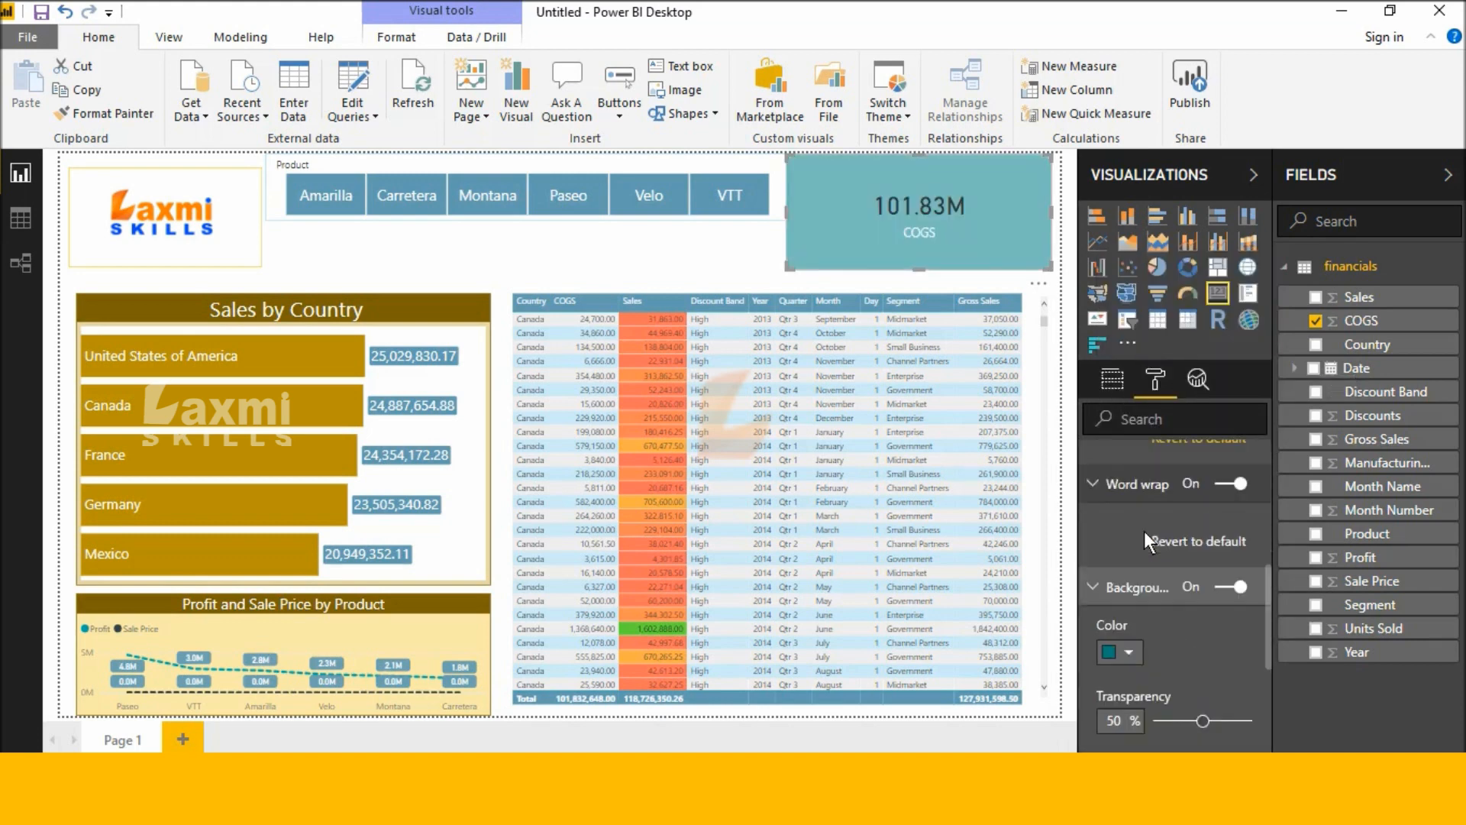
{"action": "scroll", "coordinate": [1144, 530], "scroll_direction": "up", "scroll_amount": 1}
{"action": "left_click", "coordinate": [1117, 463]}
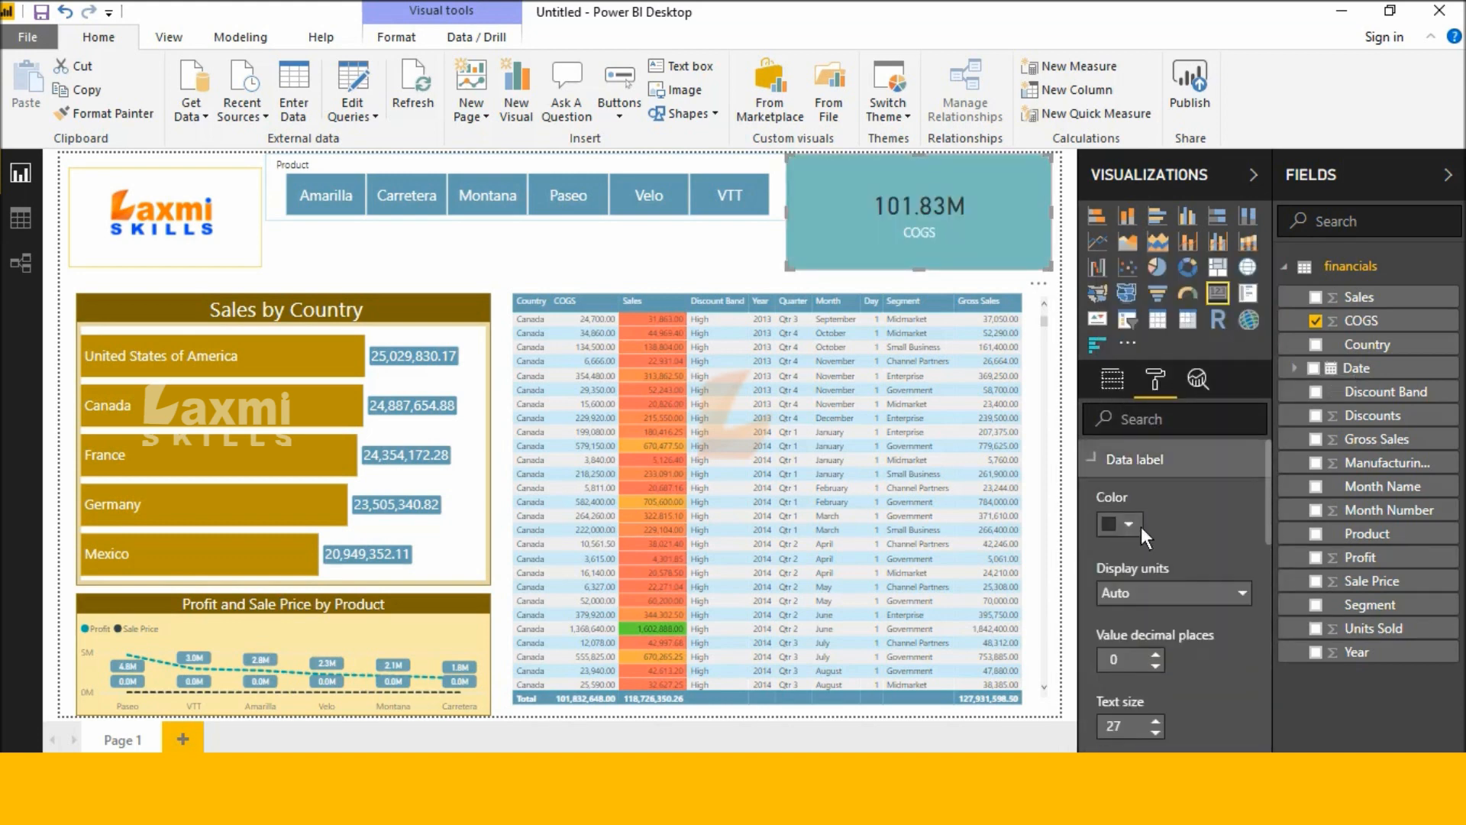
{"action": "left_click", "coordinate": [1128, 526]}
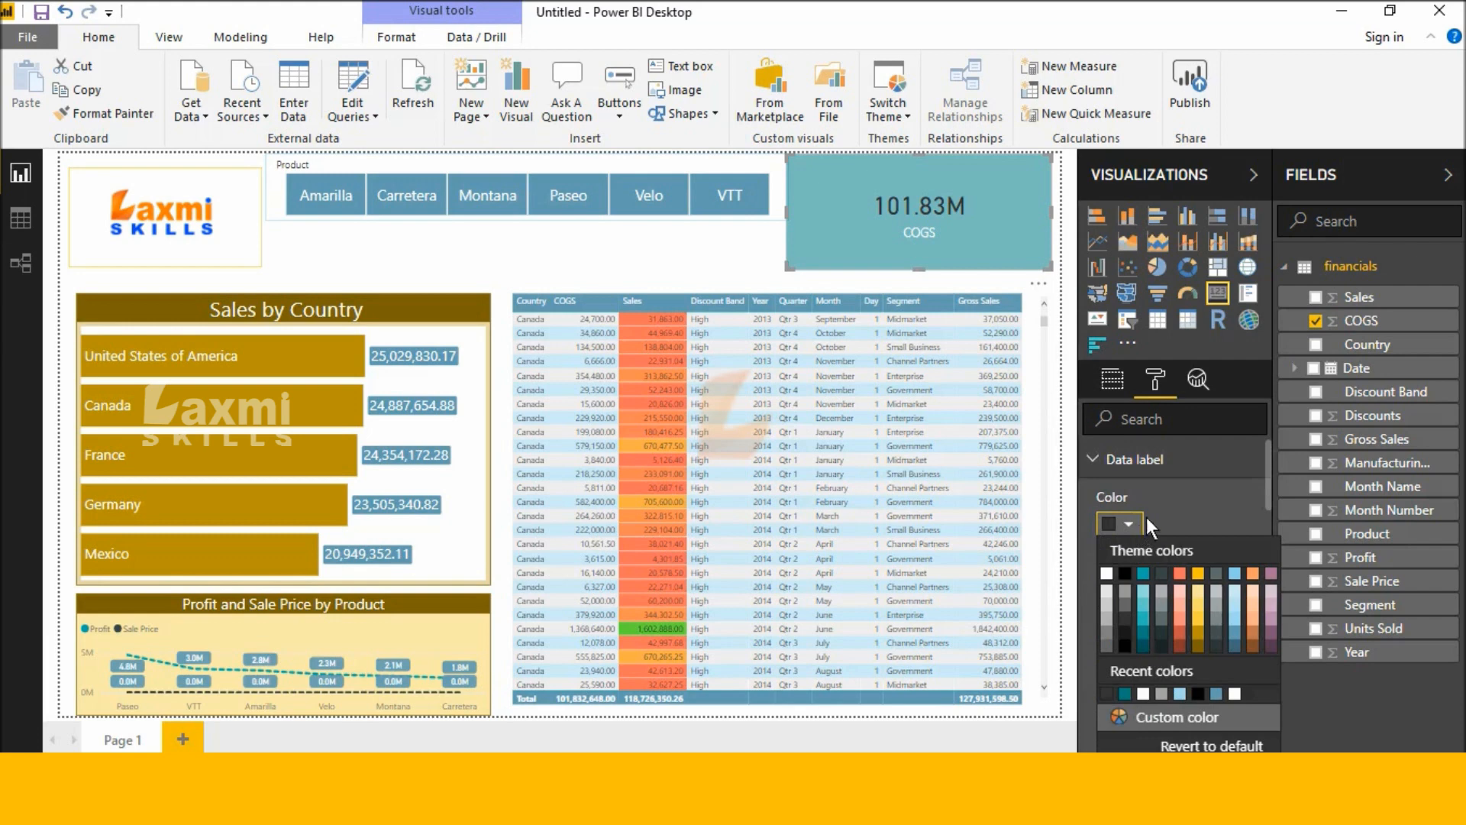
{"action": "left_click", "coordinate": [1107, 573]}
- Move the COGS card directly beneath the Product slicer, shrink it to fit above the charts, and narrow it
{"action": "left_click_drag", "start_coordinate": [911, 177], "coordinate": [353, 245]}
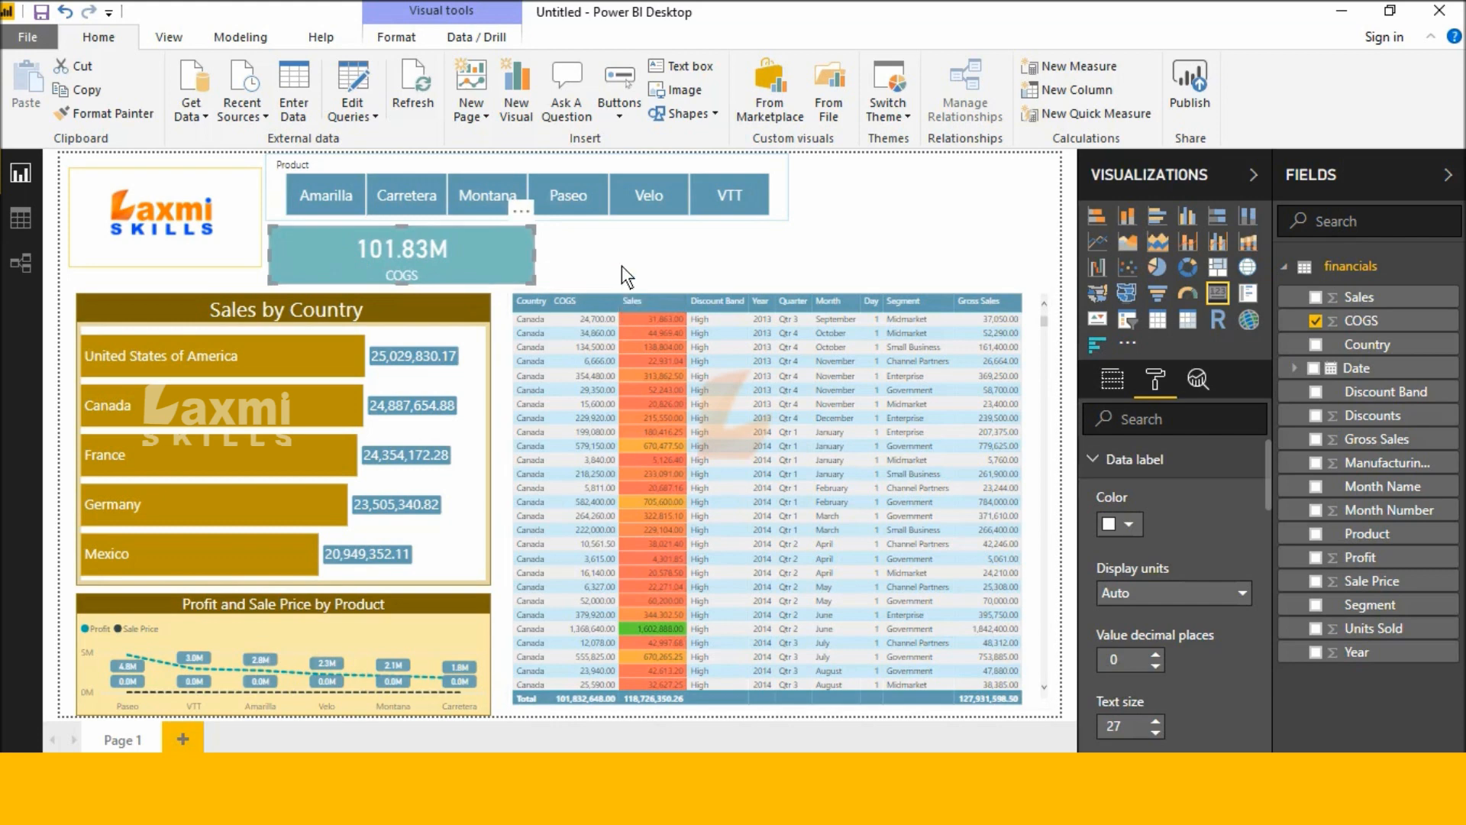
{"action": "left_click", "coordinate": [744, 281]}
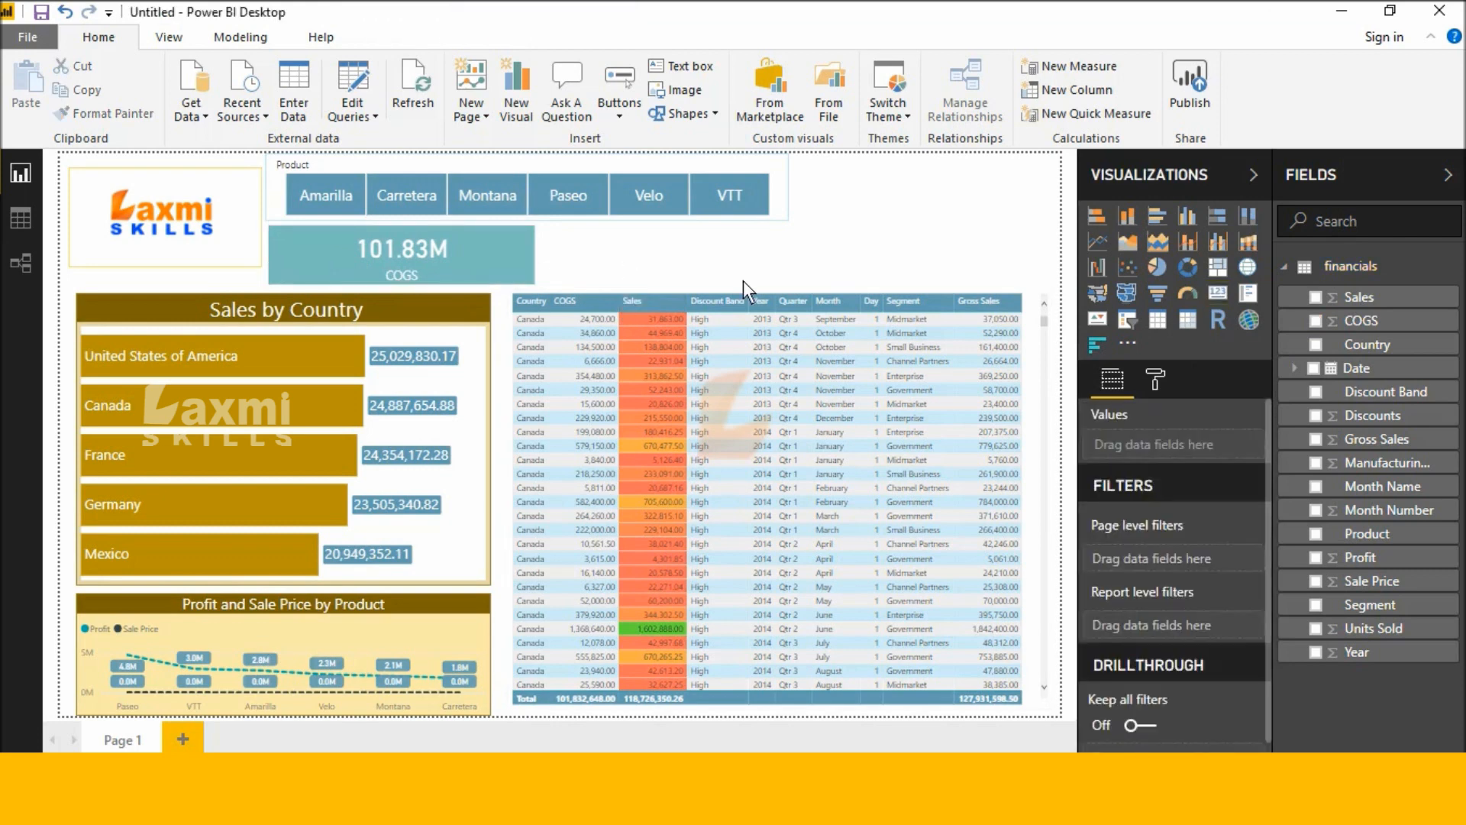
{"action": "left_click", "coordinate": [527, 256]}
{"action": "left_click_drag", "start_coordinate": [535, 257], "coordinate": [432, 258]}
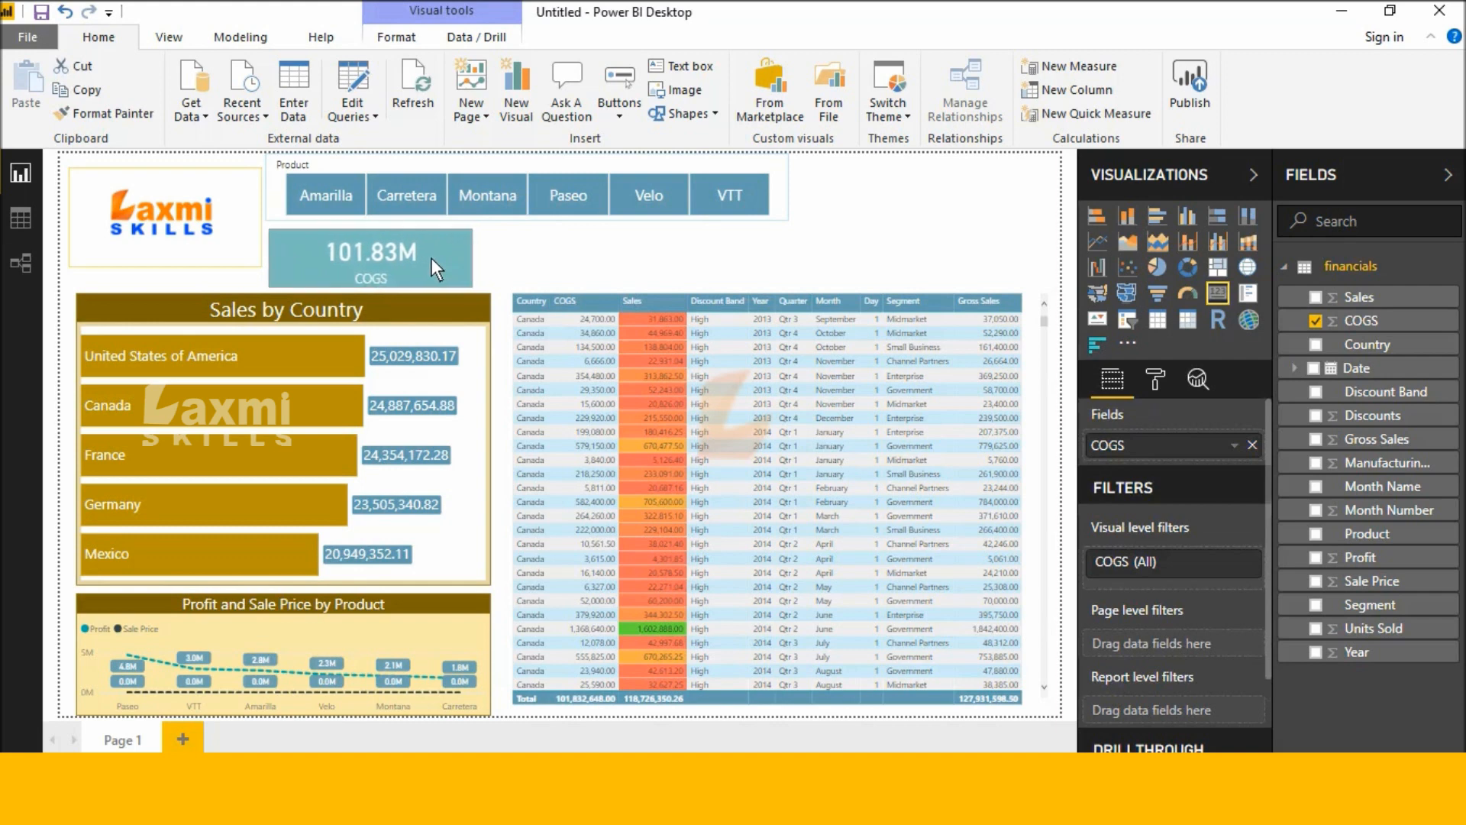
- Add a second card for the Sales field in the empty area beside the Product slicer
{"action": "left_click", "coordinate": [641, 267]}
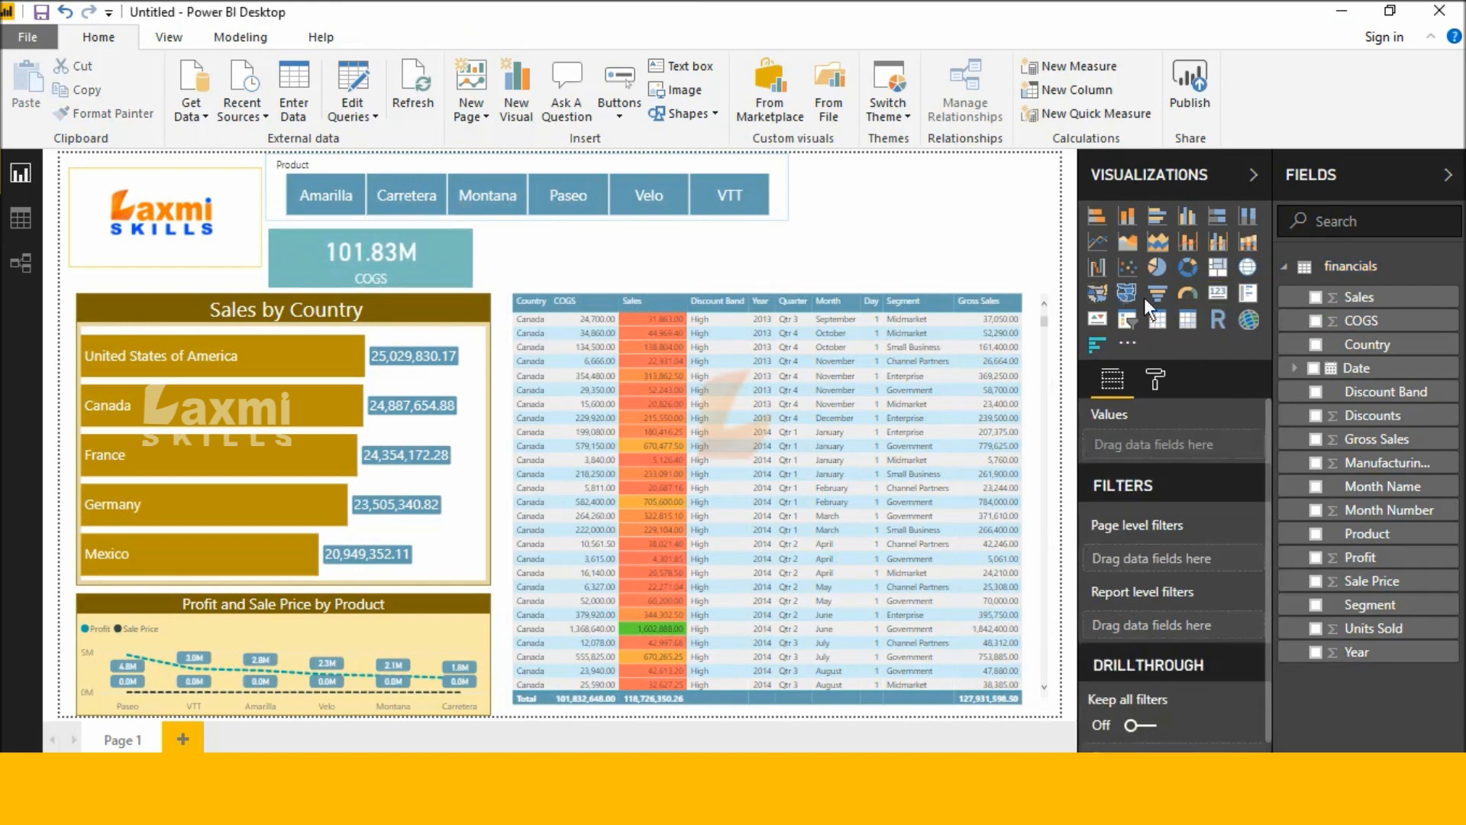
{"action": "left_click", "coordinate": [1209, 291]}
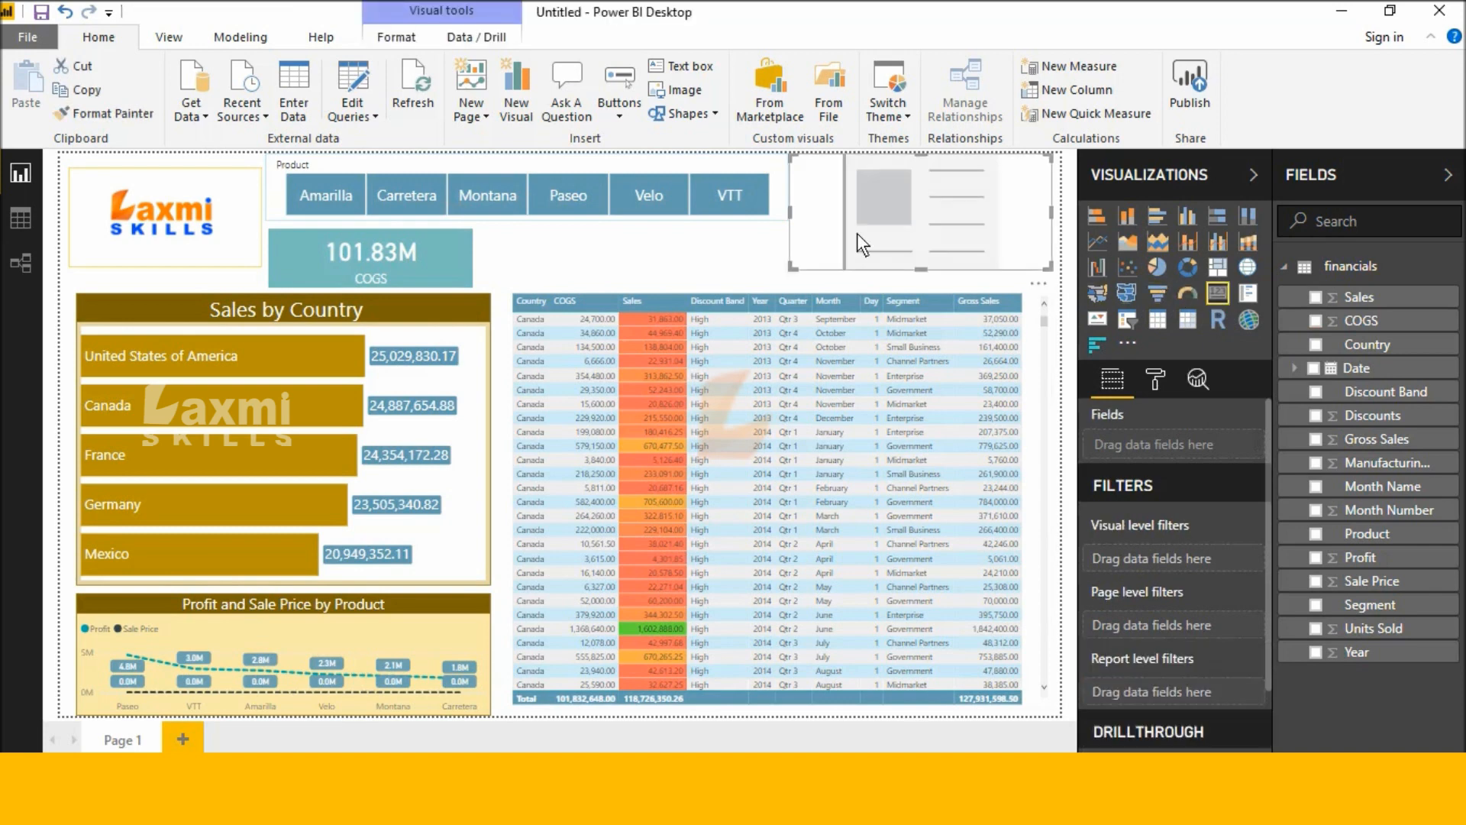
{"action": "left_click", "coordinate": [1317, 298]}
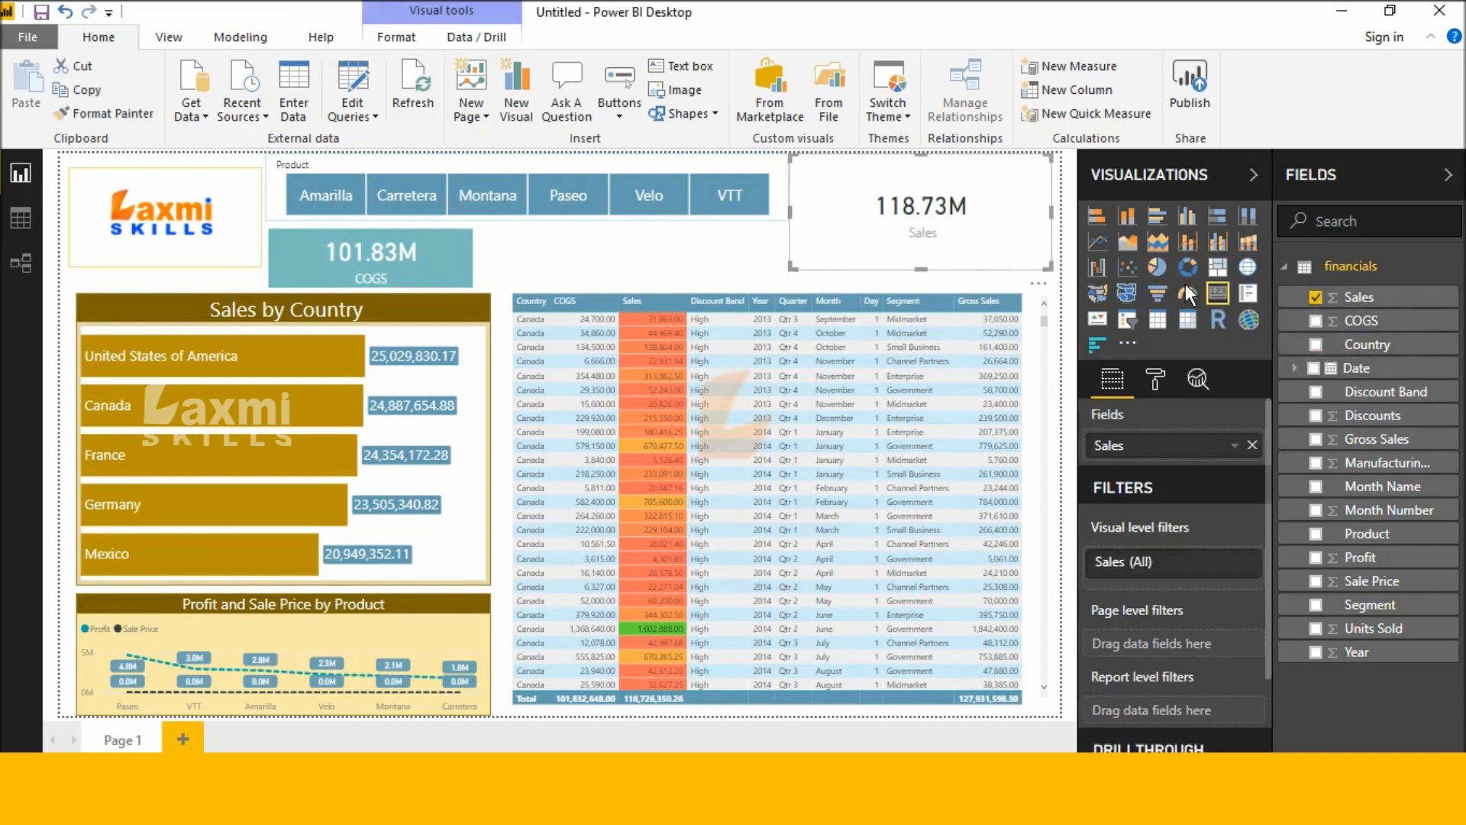
- Move the Sales card beneath the Product slicer, over the table's upper edge, and set its data label color to white
{"action": "left_click_drag", "start_coordinate": [989, 240], "coordinate": [706, 291]}
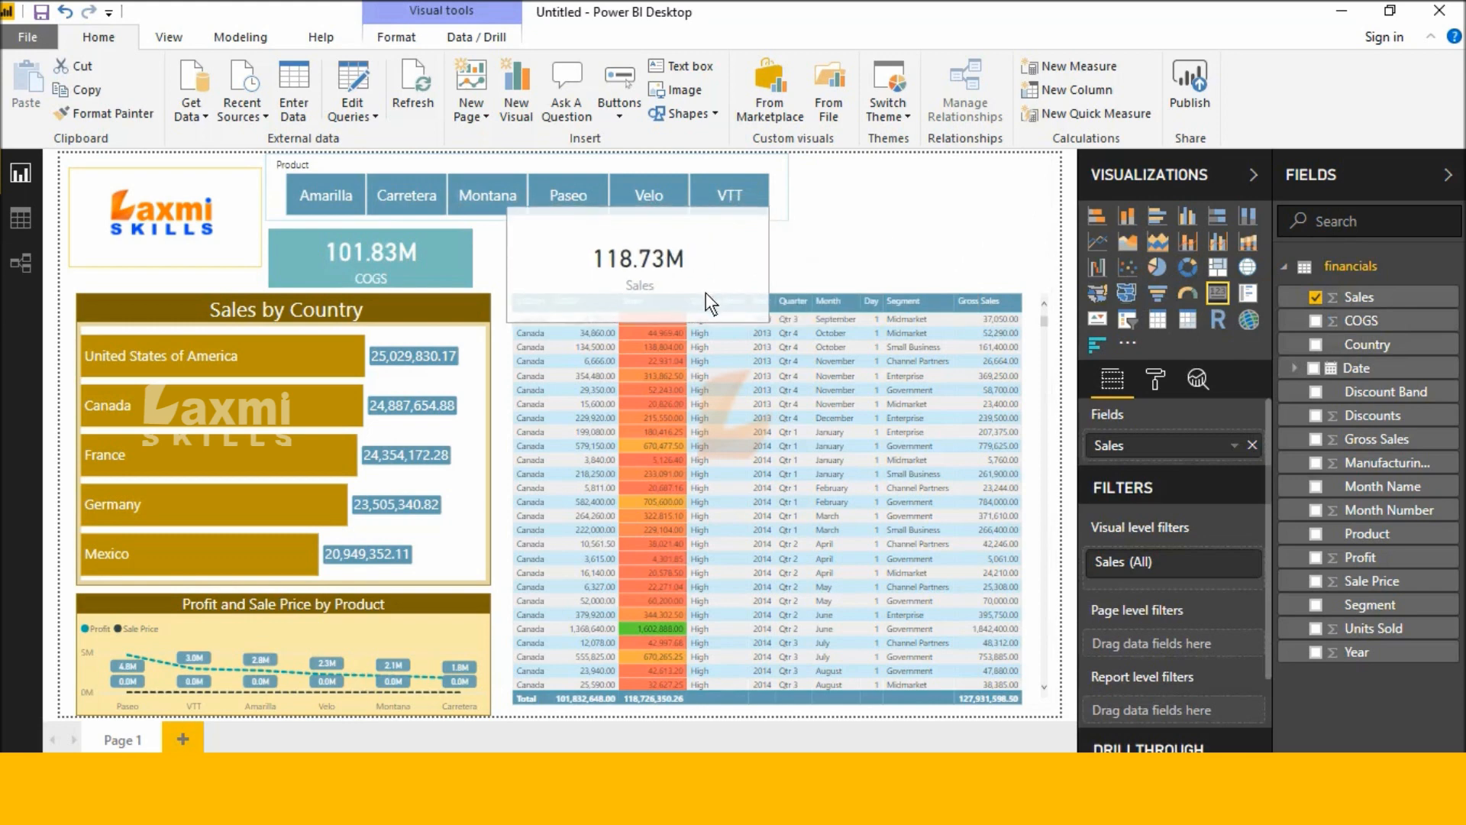
{"action": "left_click", "coordinate": [1156, 380]}
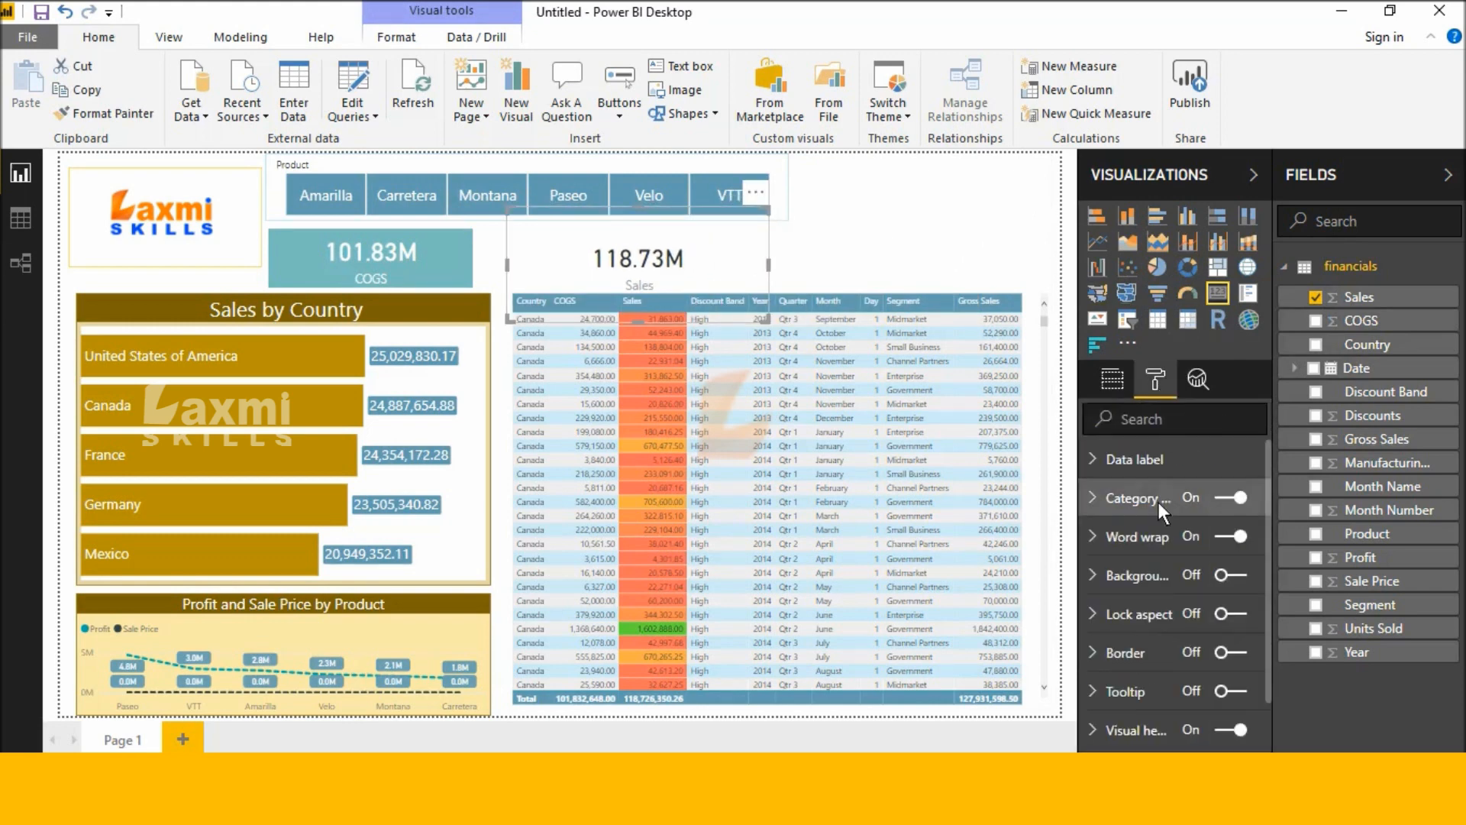
{"action": "left_click", "coordinate": [1135, 462]}
{"action": "scroll", "coordinate": [1136, 520], "scroll_direction": "down", "scroll_amount": 1}
{"action": "left_click", "coordinate": [1129, 474]}
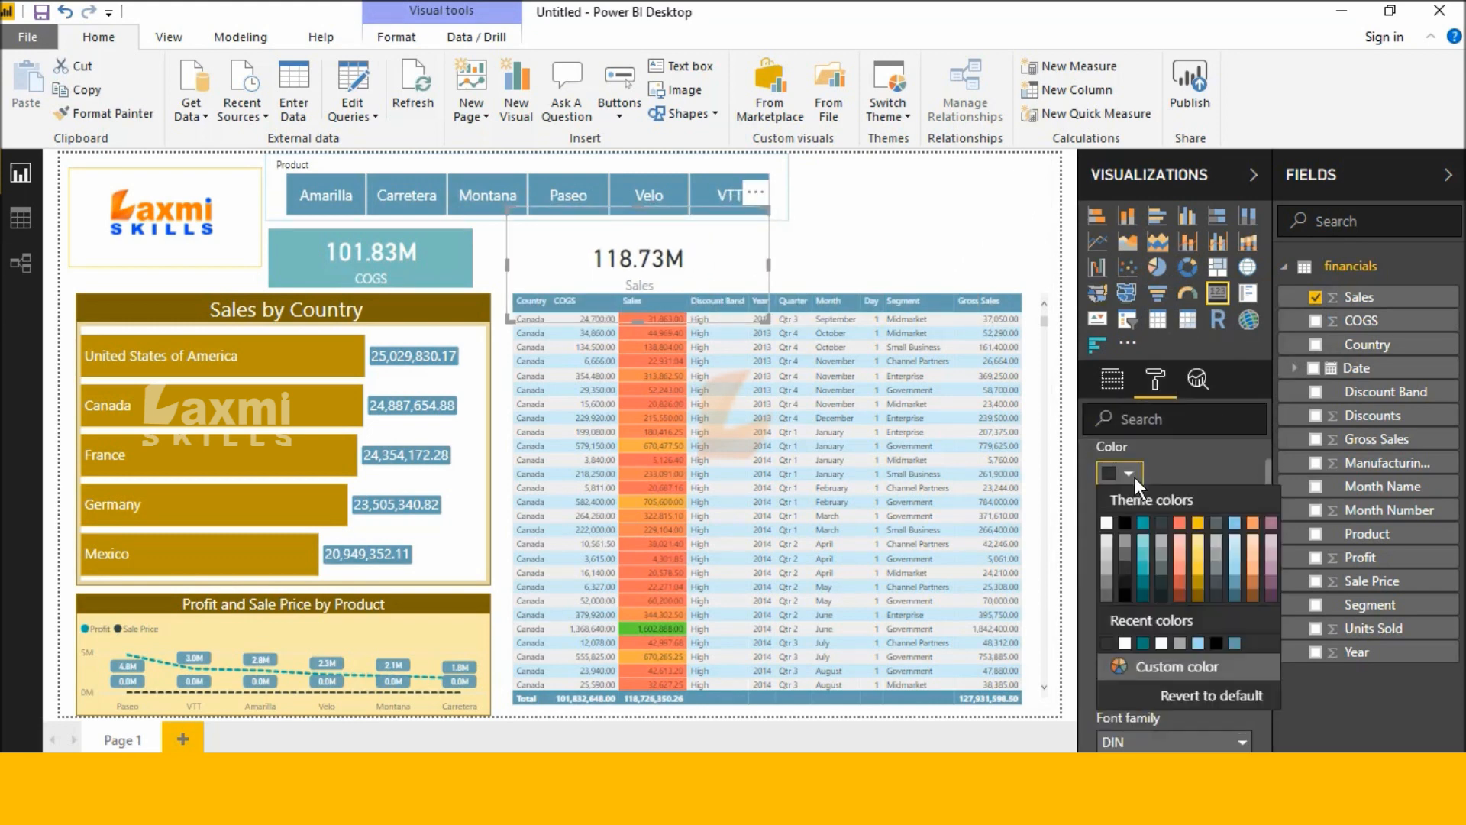
{"action": "left_click", "coordinate": [1107, 522]}
- Set the Sales card's category label color to white
{"action": "scroll", "coordinate": [1153, 520], "scroll_direction": "down", "scroll_amount": 5}
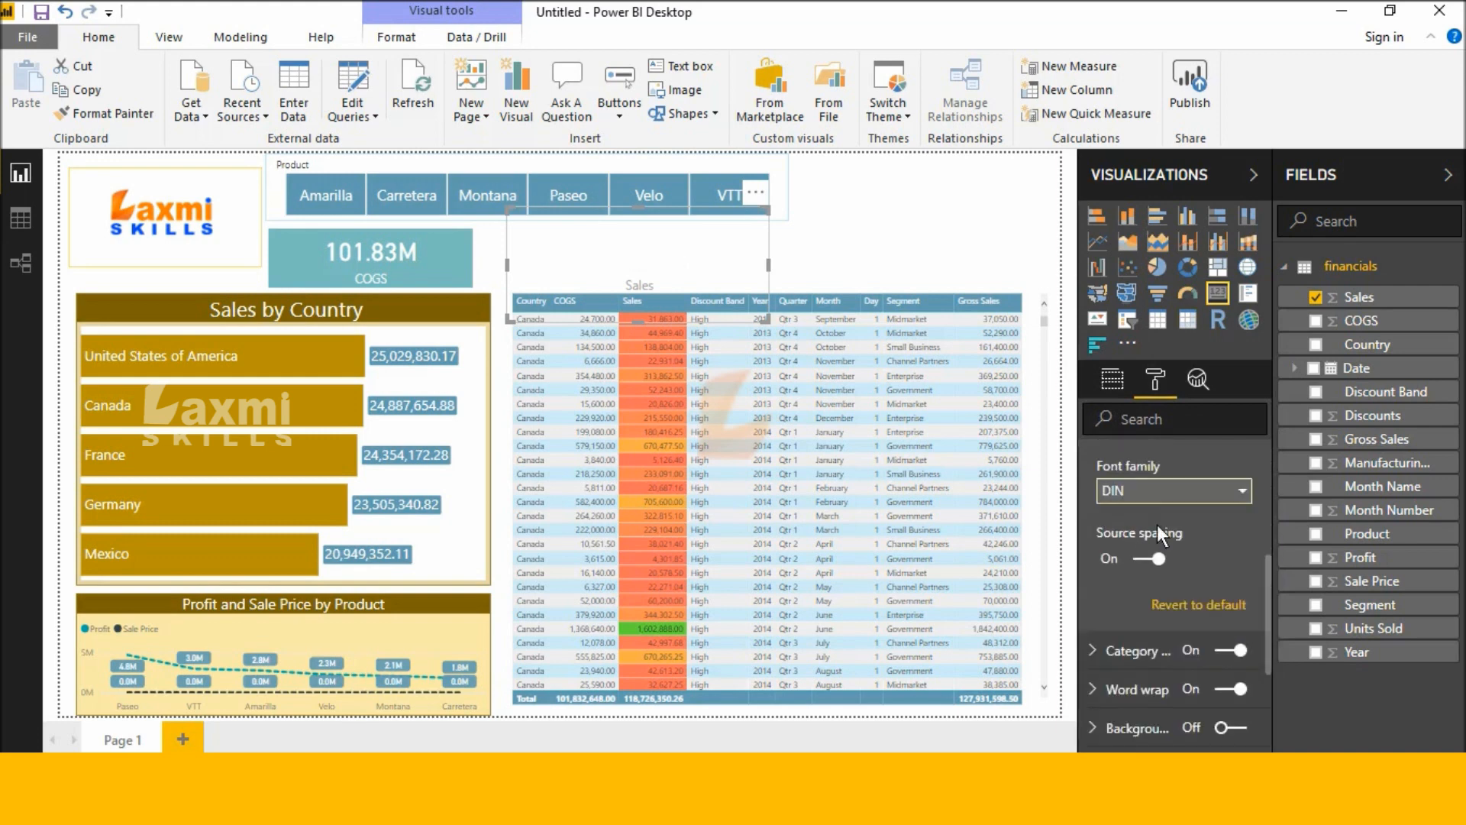
{"action": "left_click", "coordinate": [1143, 578]}
{"action": "scroll", "coordinate": [1137, 572], "scroll_direction": "down", "scroll_amount": 3}
{"action": "scroll", "coordinate": [1138, 519], "scroll_direction": "up", "scroll_amount": 2}
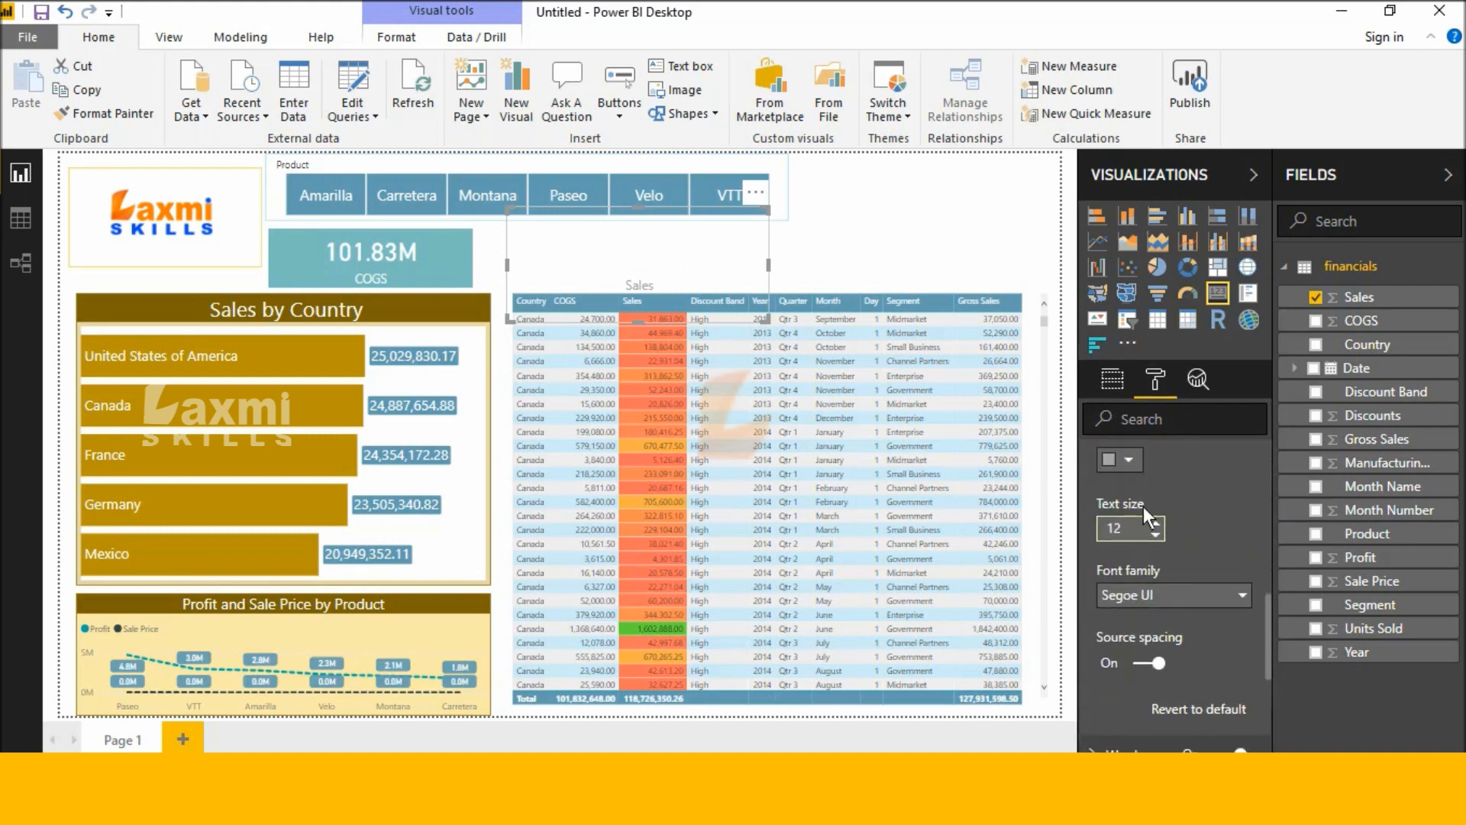
{"action": "left_click", "coordinate": [1131, 537]}
{"action": "left_click", "coordinate": [1127, 455]}
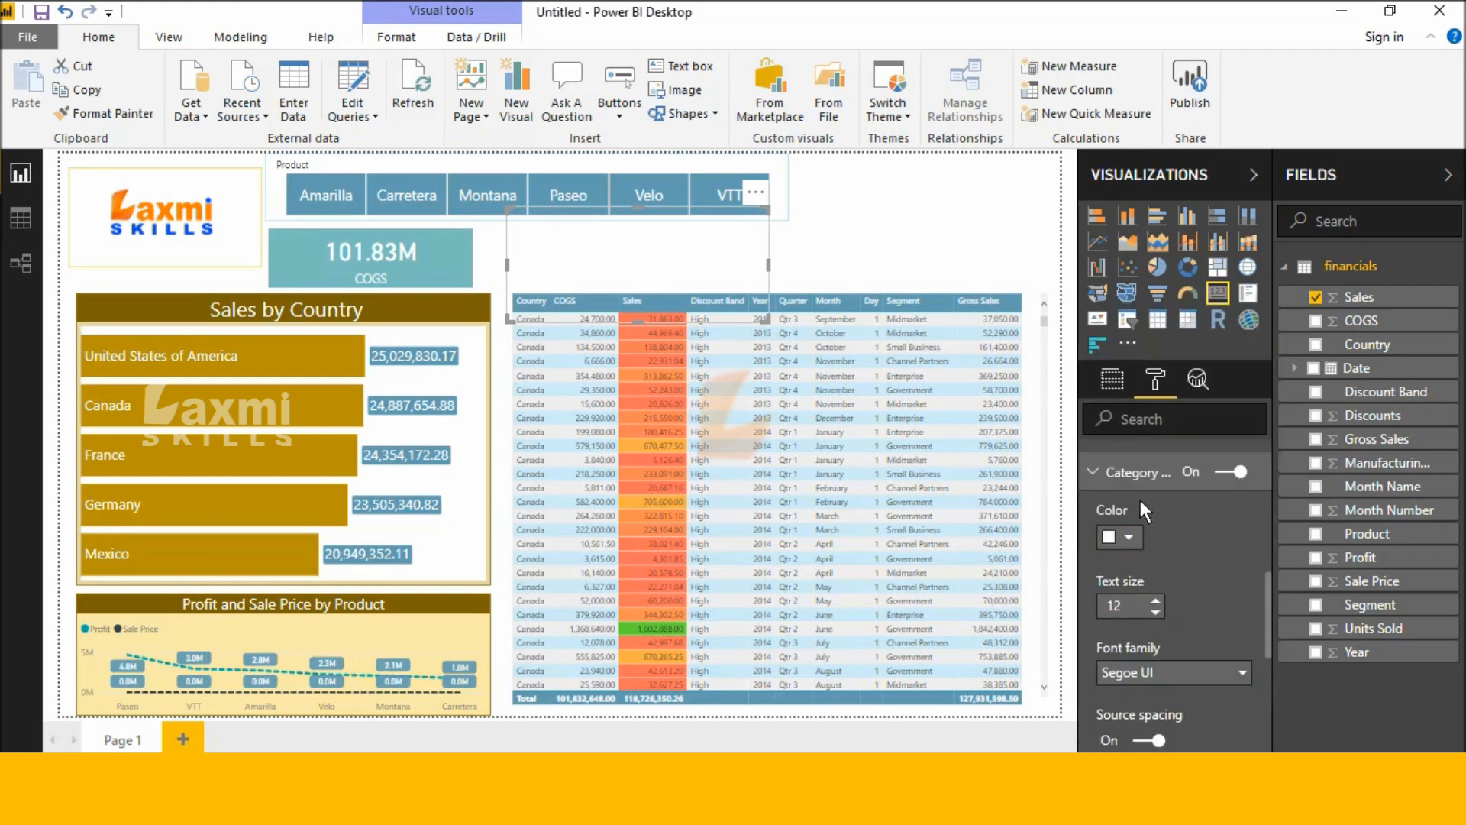
- Turn on the Sales card's background, color it dark gold, and set its transparency to 0%
{"action": "scroll", "coordinate": [1140, 504], "scroll_direction": "down", "scroll_amount": 3}
{"action": "scroll", "coordinate": [1140, 510], "scroll_direction": "down", "scroll_amount": 1}
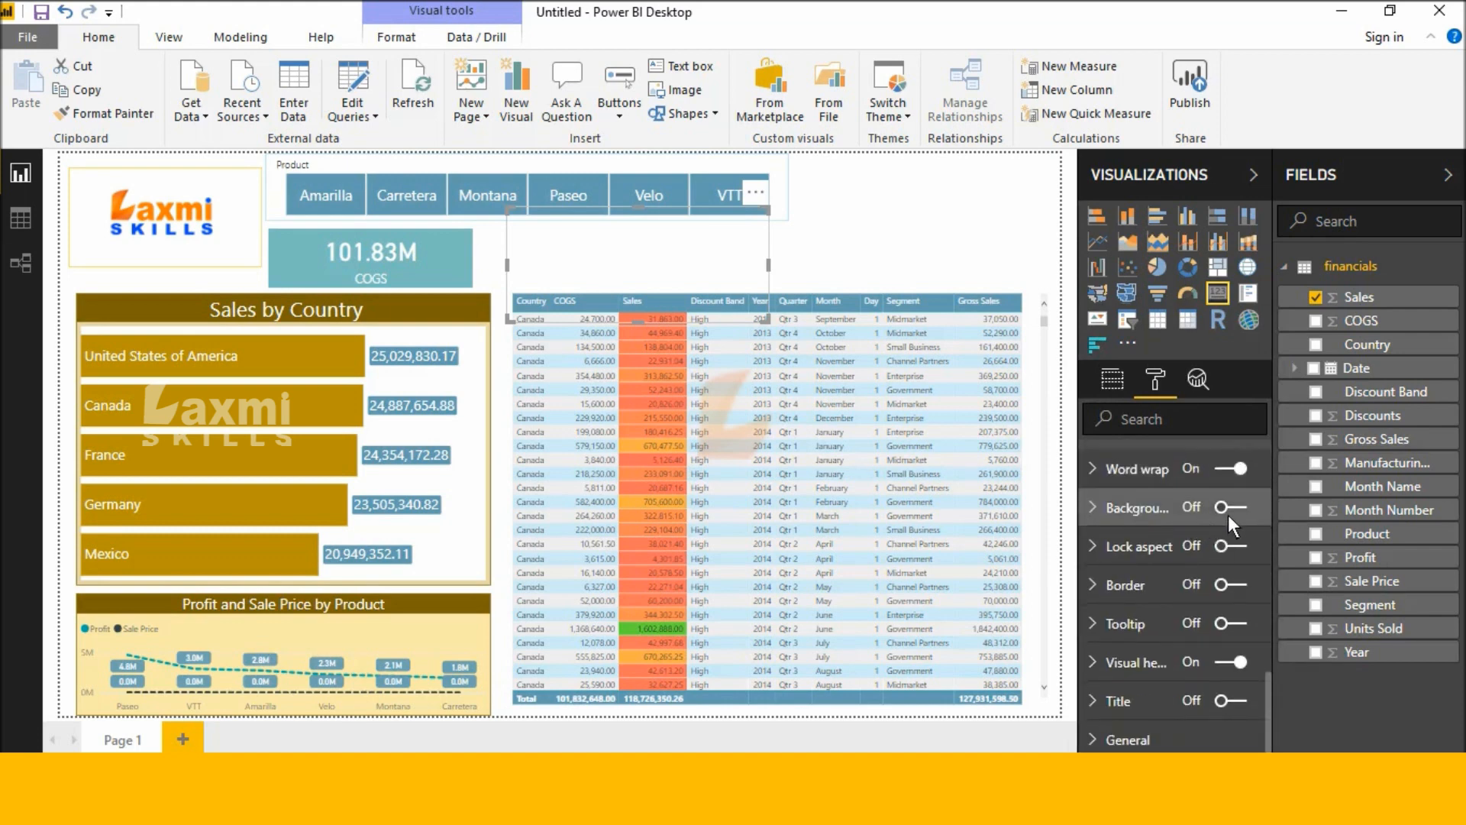
{"action": "left_click", "coordinate": [1122, 518]}
{"action": "left_click", "coordinate": [1217, 500]}
{"action": "left_click", "coordinate": [1147, 500]}
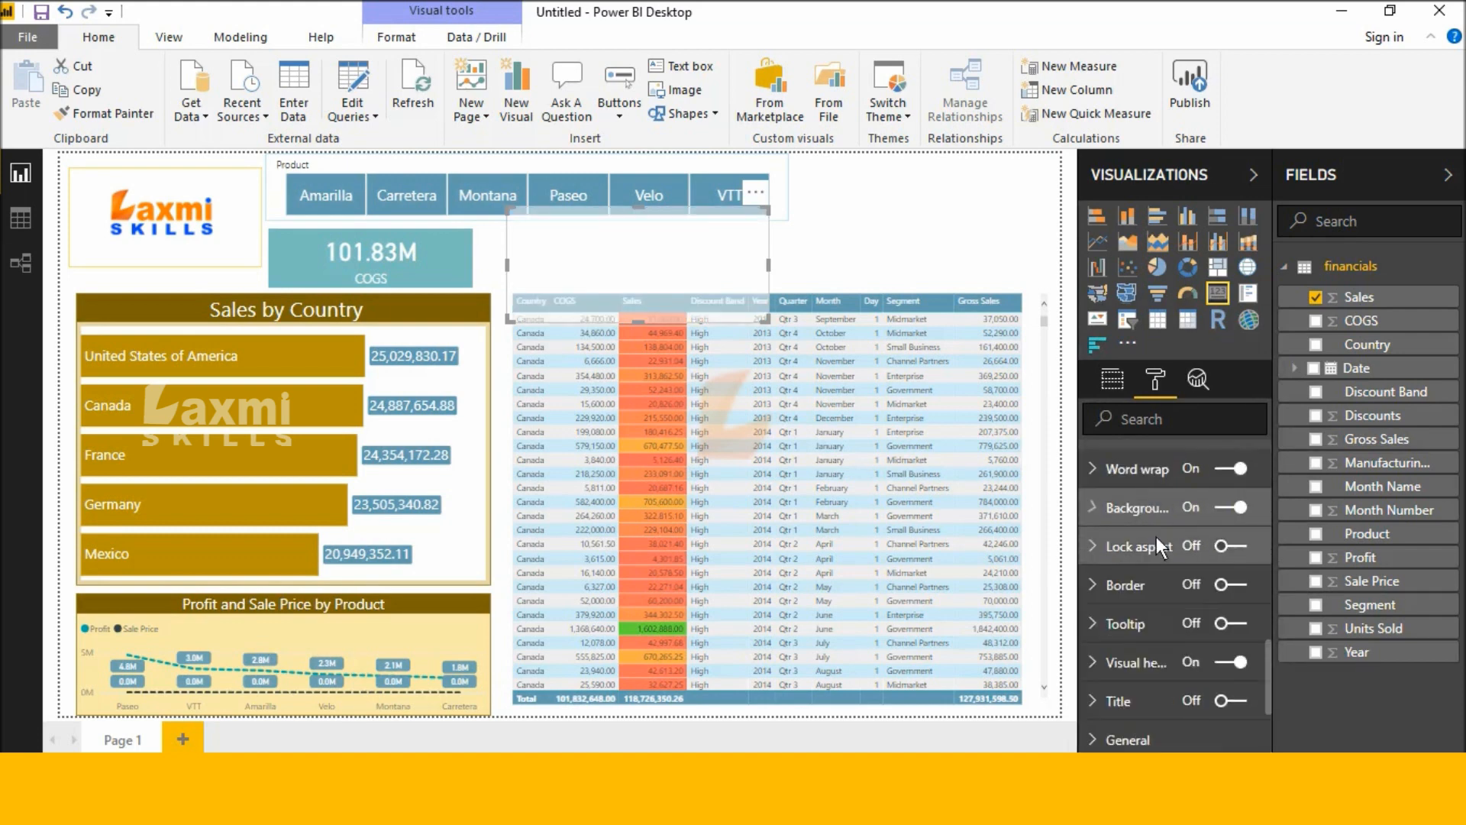
{"action": "left_click", "coordinate": [1116, 512]}
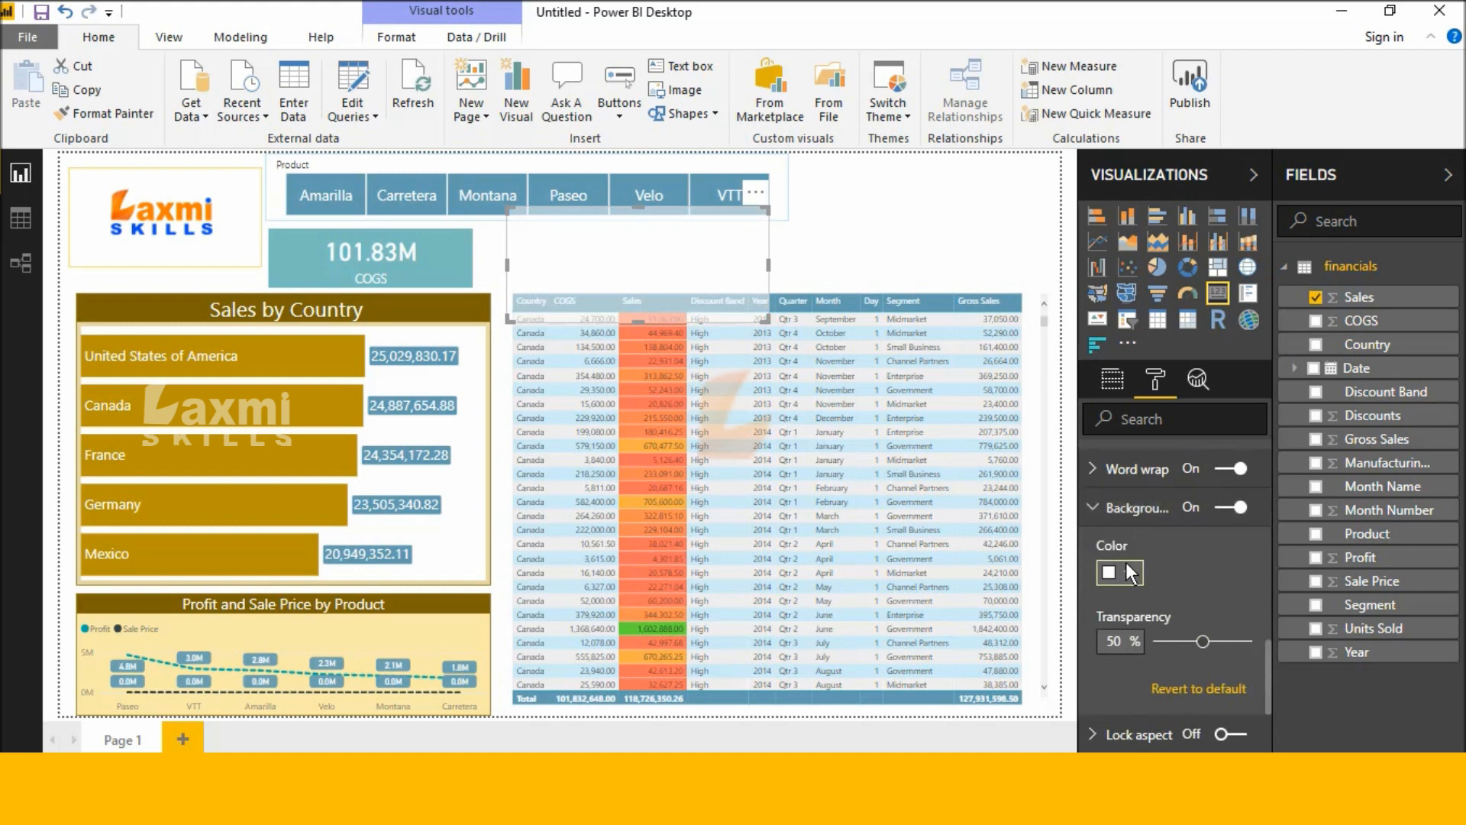
{"action": "left_click", "coordinate": [1129, 571]}
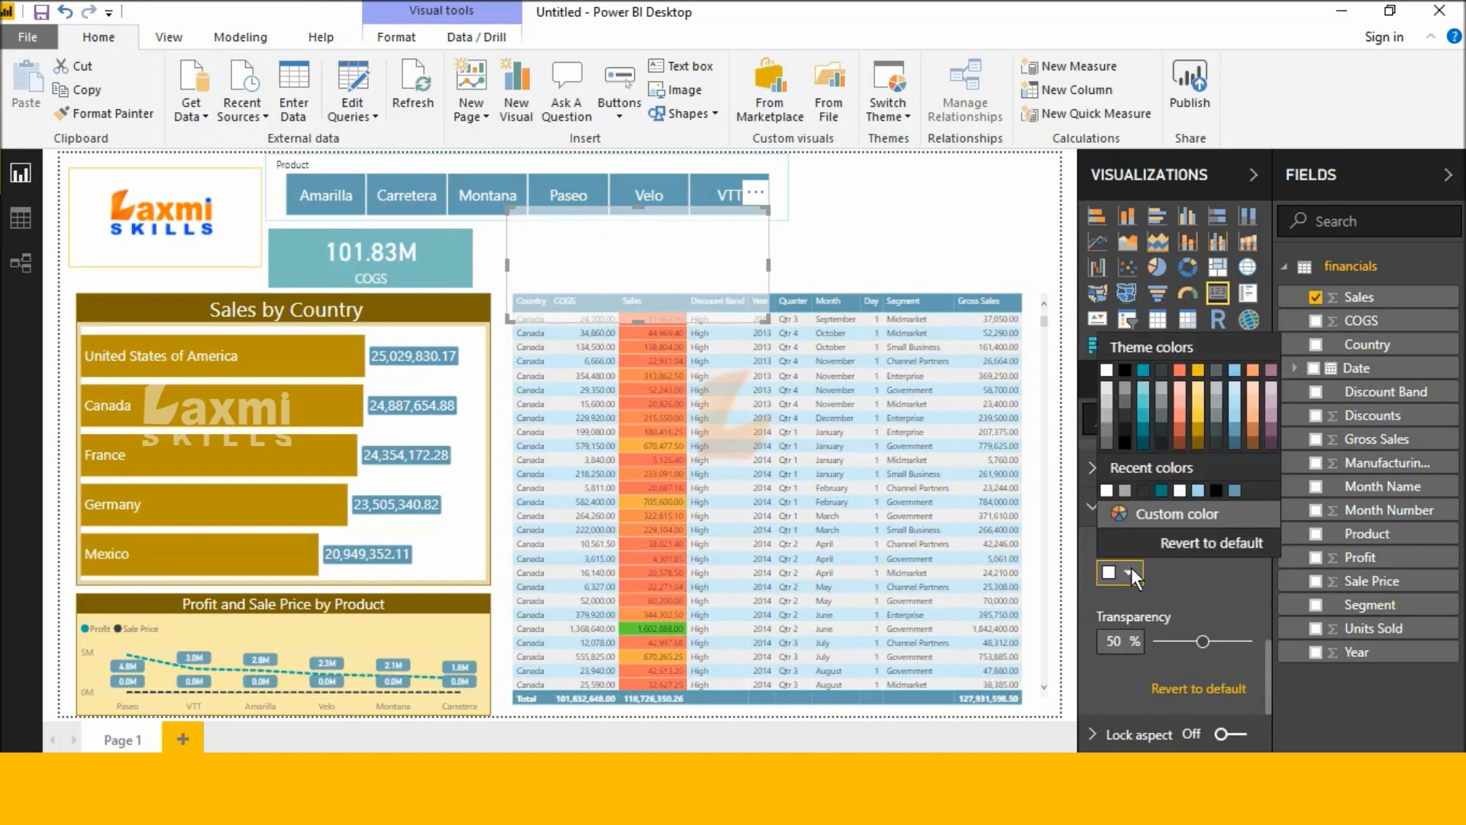
{"action": "left_click", "coordinate": [1202, 424]}
{"action": "left_click_drag", "start_coordinate": [1202, 644], "coordinate": [1149, 648]}
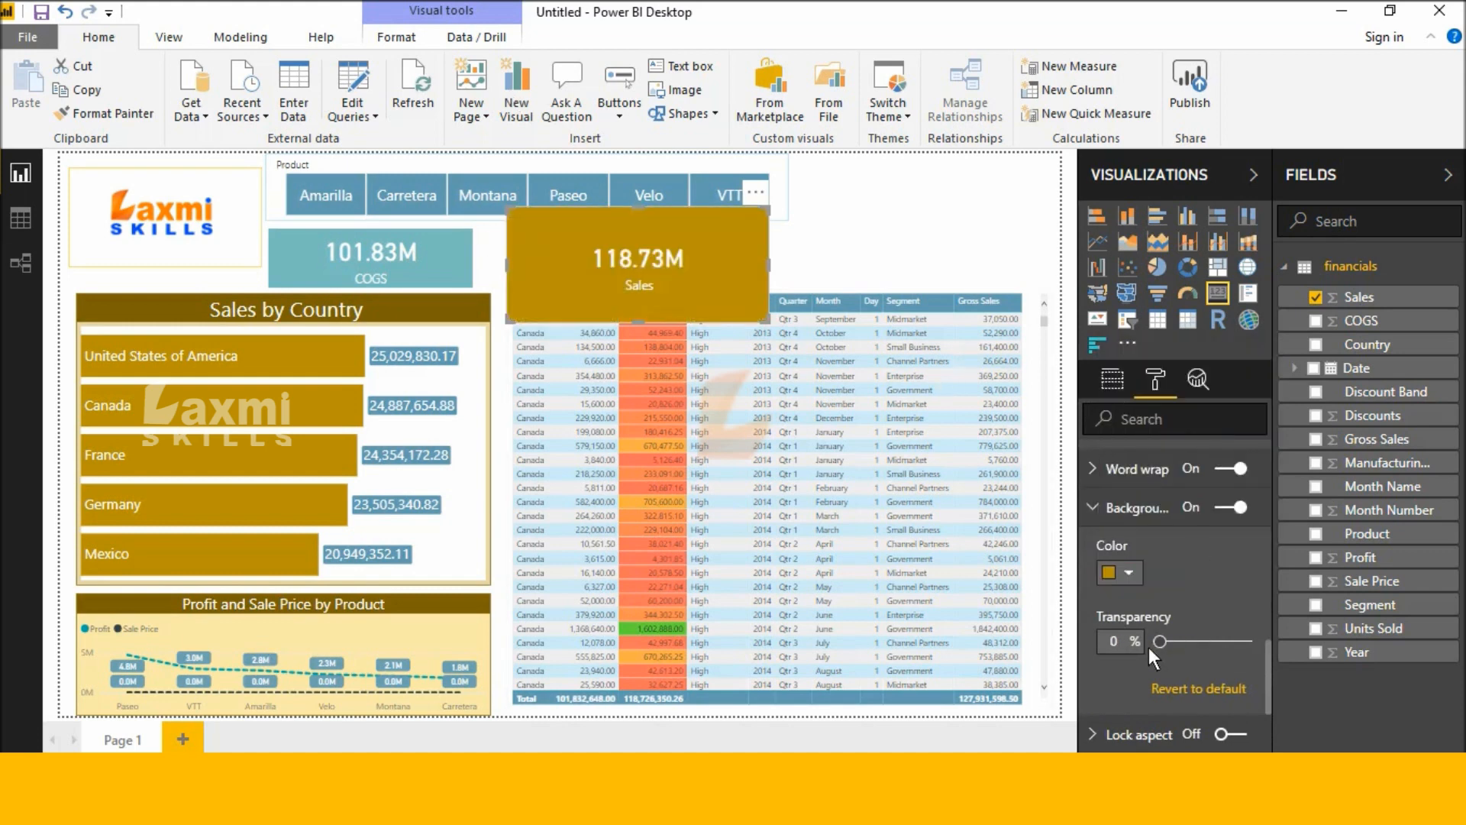
- Reduce the Sales card's height and width and place it directly beside the COGS card, above the detail table
{"action": "left_click_drag", "start_coordinate": [646, 315], "coordinate": [648, 255]}
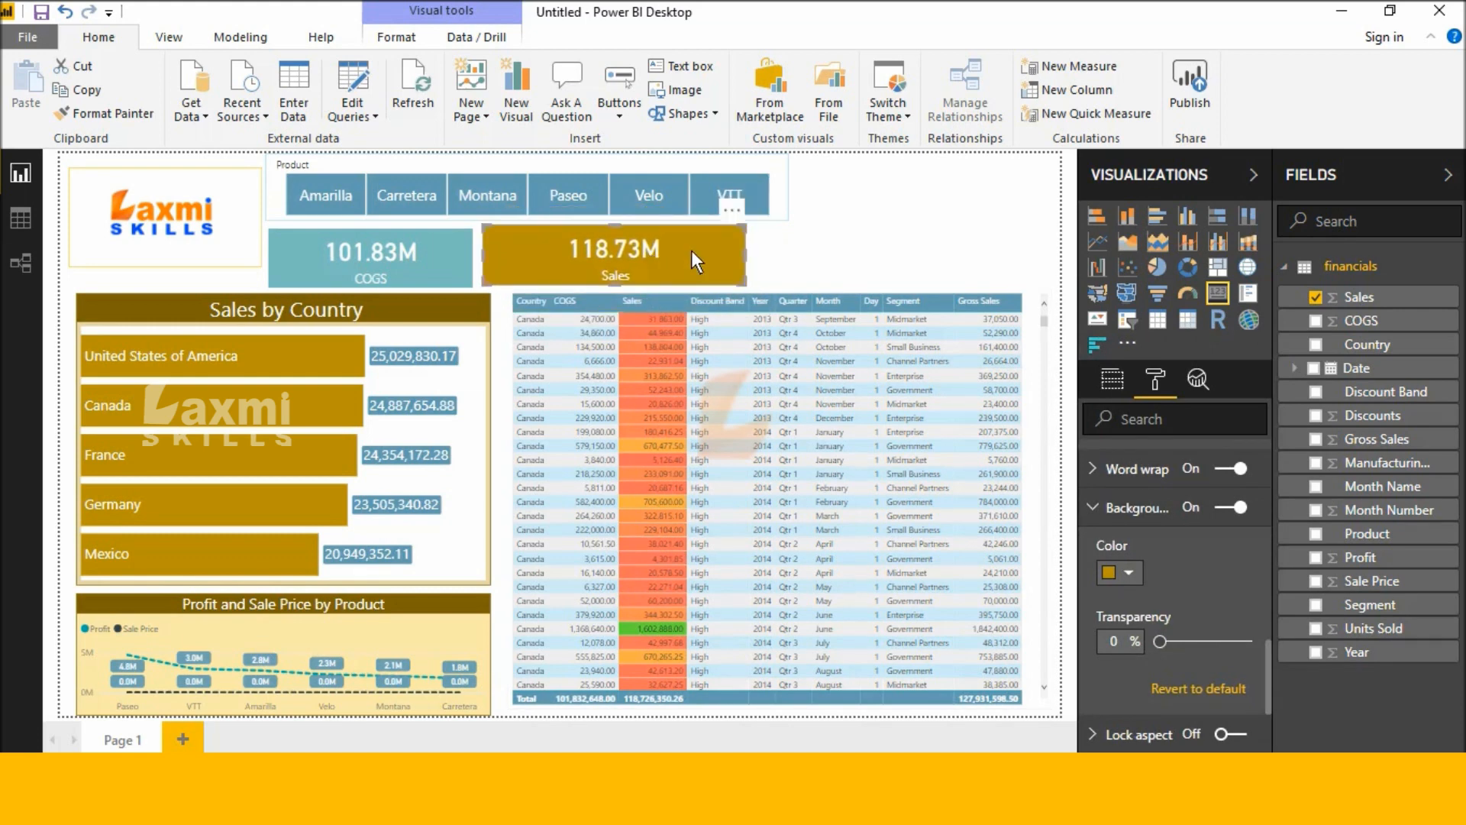
{"action": "left_click_drag", "start_coordinate": [744, 257], "coordinate": [694, 262]}
{"action": "left_click", "coordinate": [761, 277]}
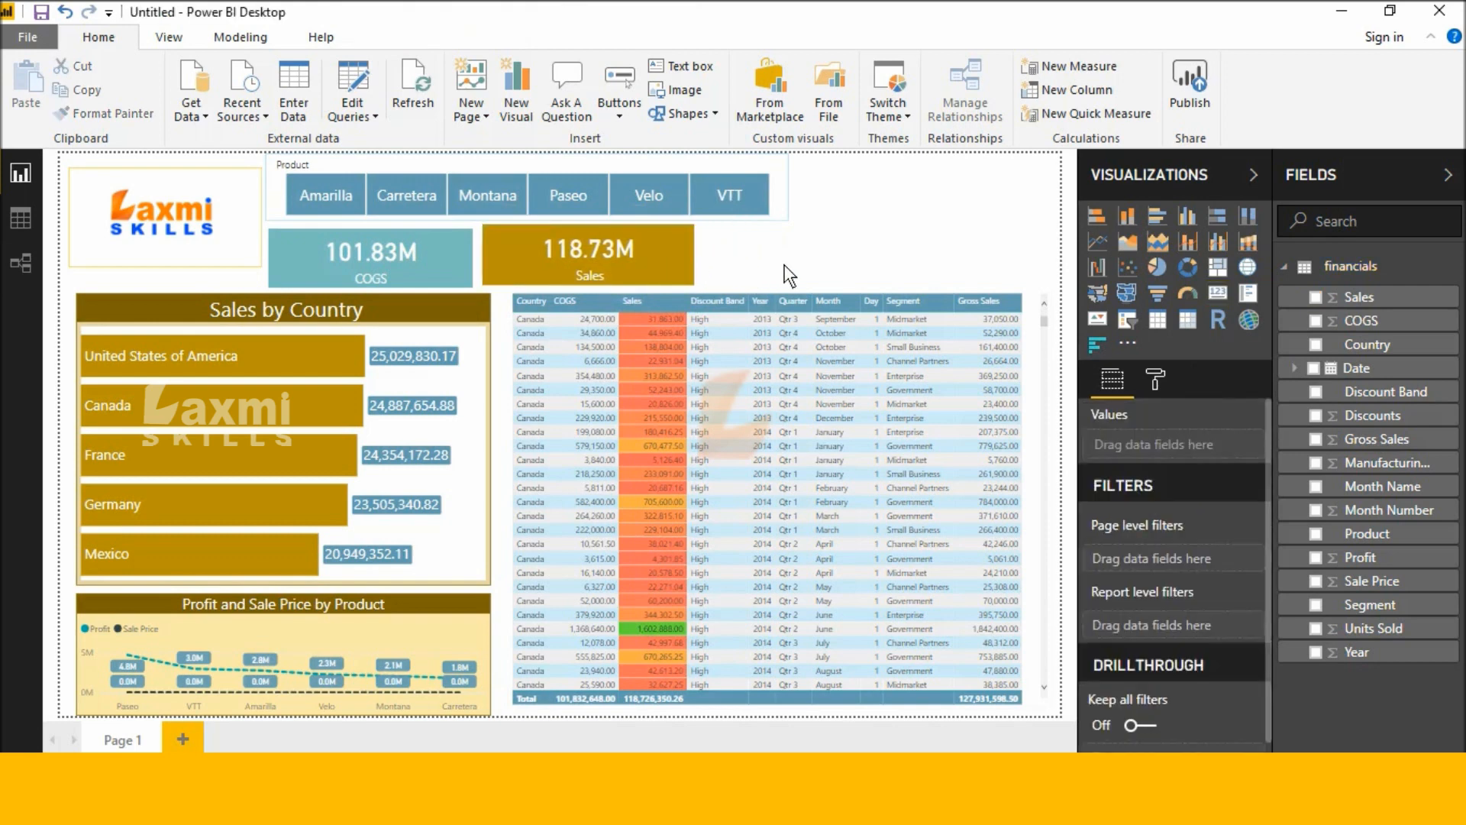
{"action": "left_click_drag", "start_coordinate": [673, 247], "coordinate": [667, 247]}
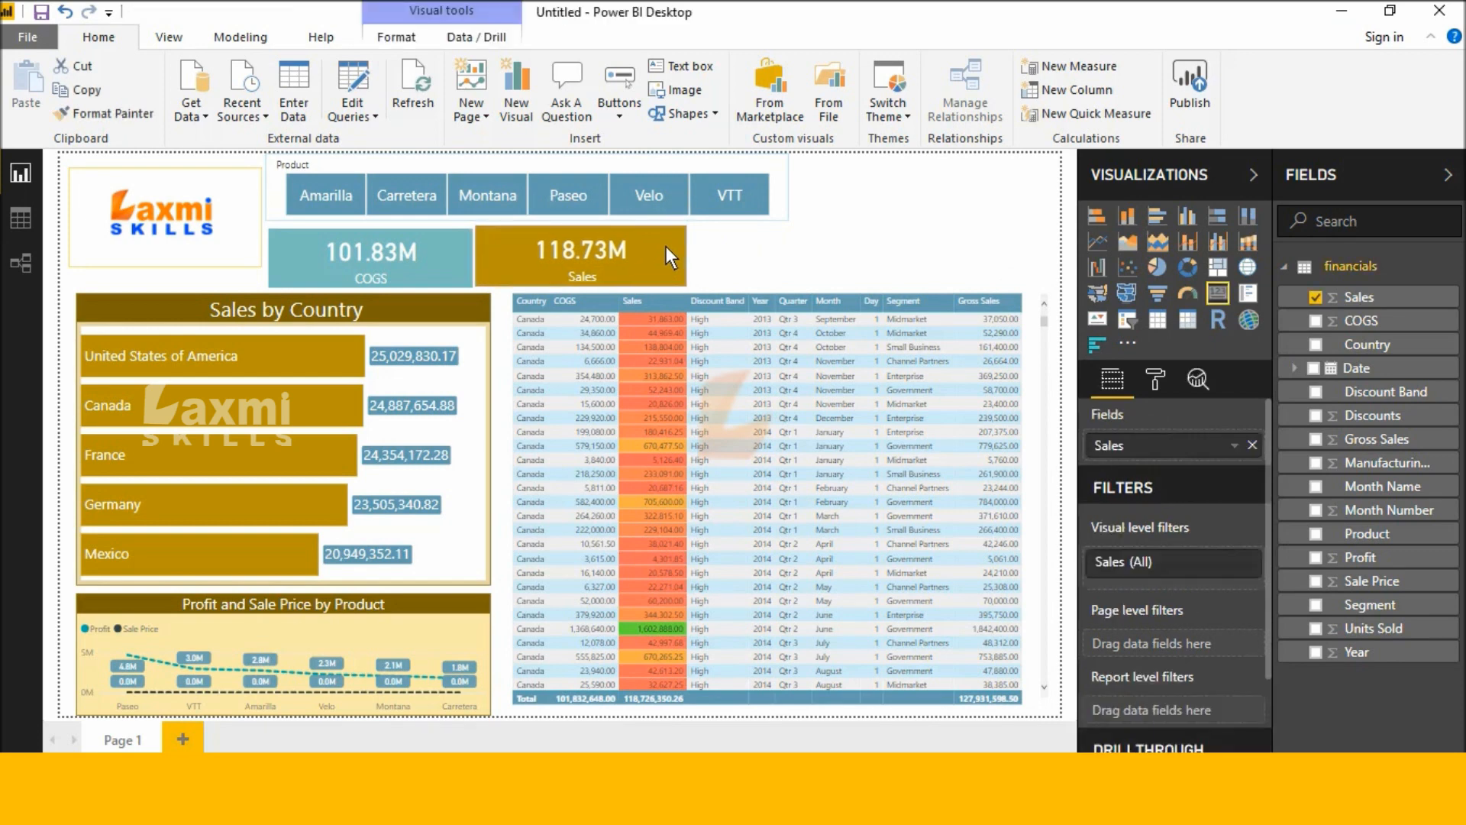
- Add a third card for the Profit field in the empty area beside the Product slicer
{"action": "left_click", "coordinate": [796, 251]}
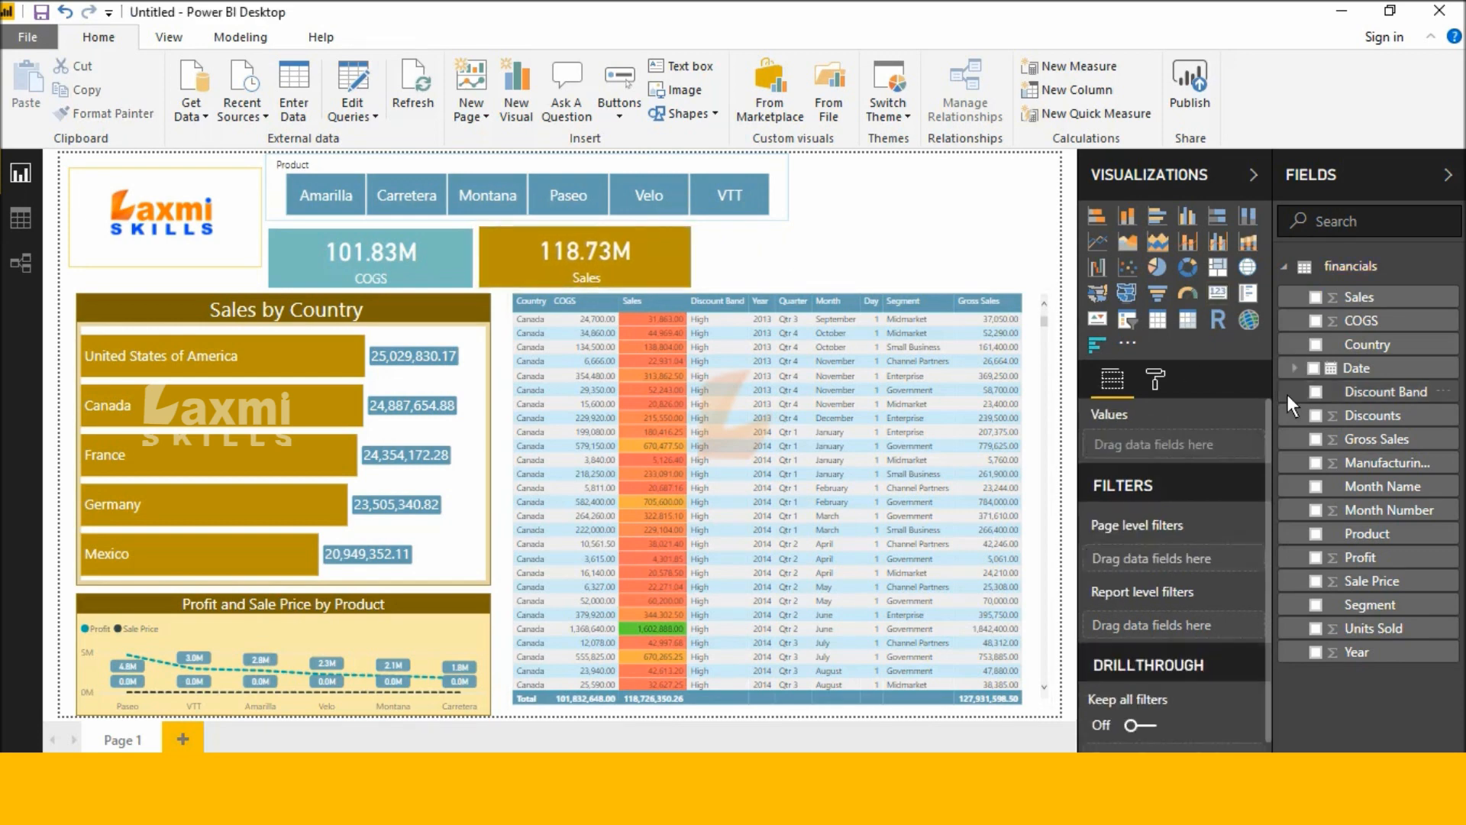
{"action": "left_click", "coordinate": [1137, 320]}
{"action": "left_click", "coordinate": [1217, 290]}
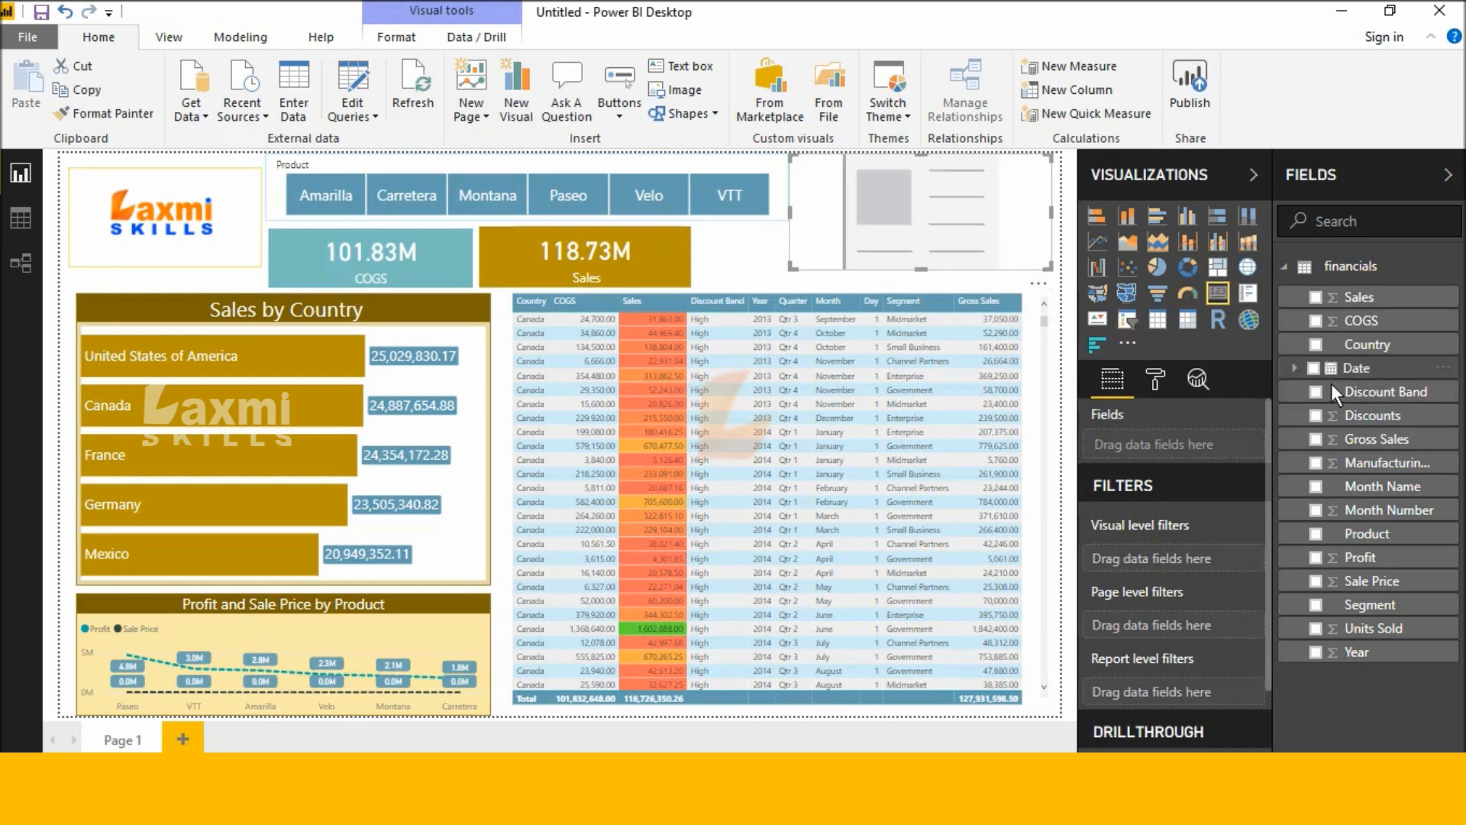
{"action": "left_click", "coordinate": [1315, 557]}
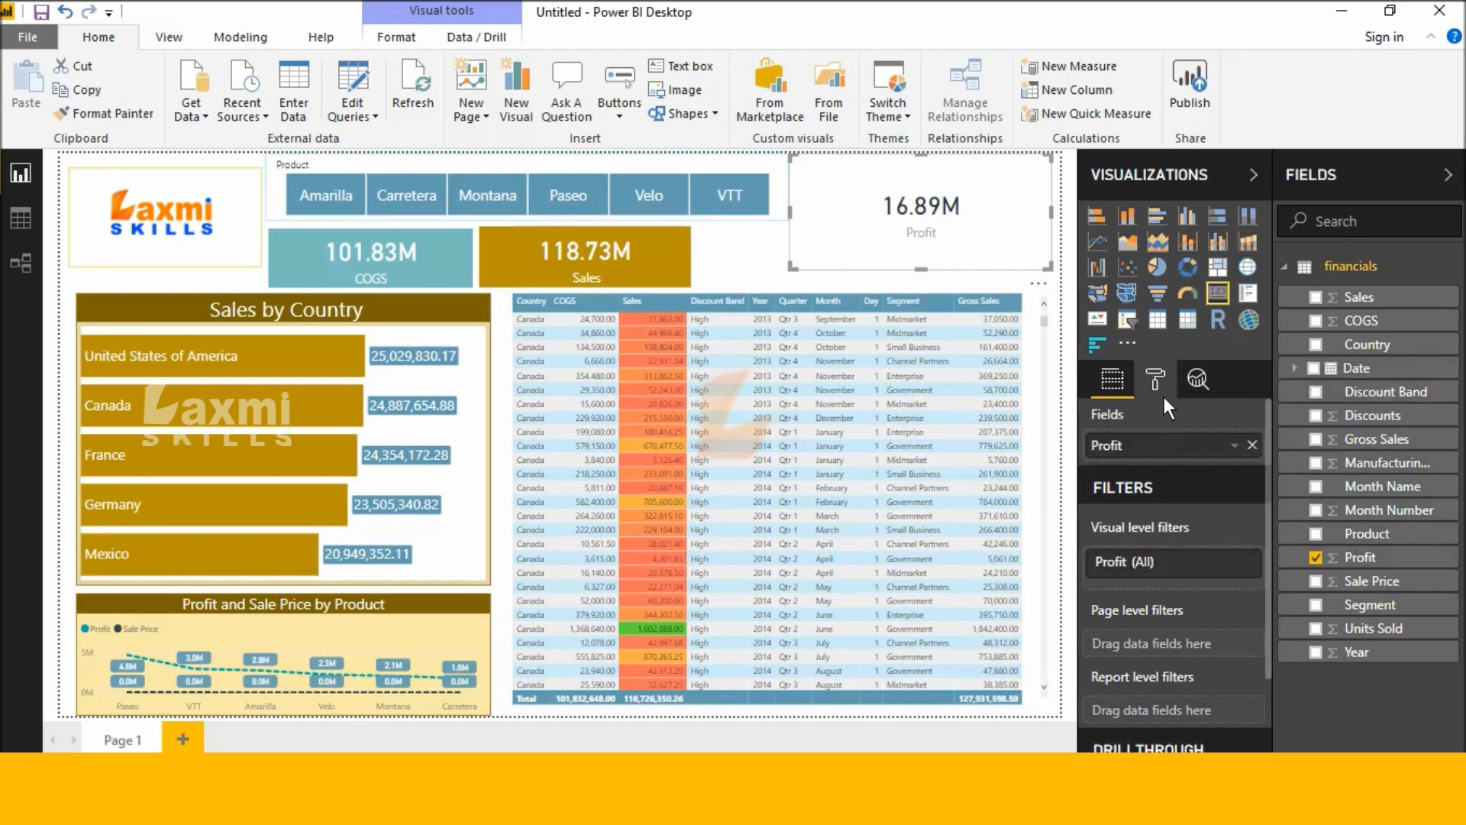
- Set the Profit card's data label and category label colors to white
{"action": "left_click", "coordinate": [1154, 389]}
{"action": "left_click", "coordinate": [1144, 462]}
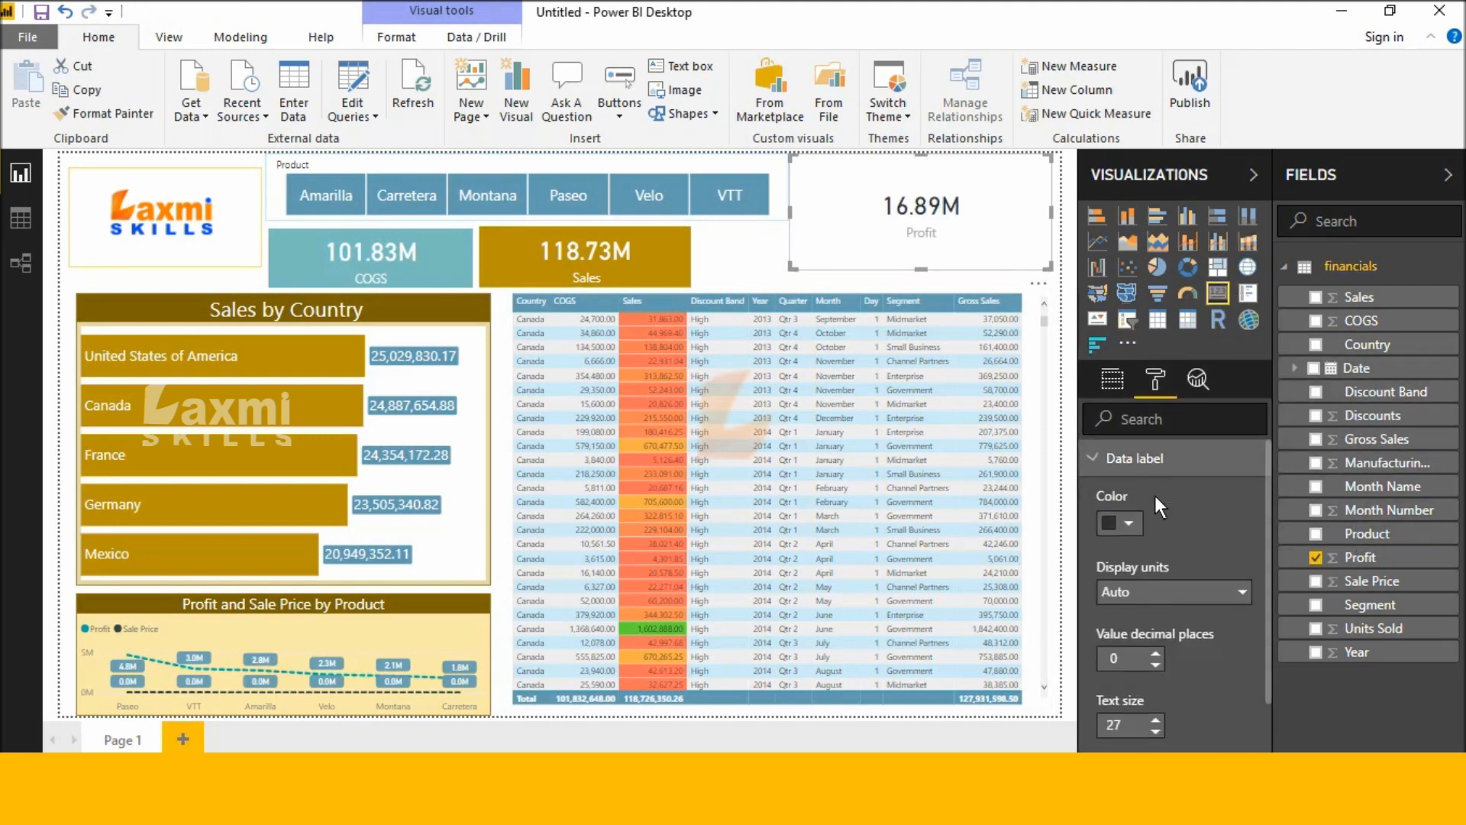
{"action": "left_click", "coordinate": [1135, 491]}
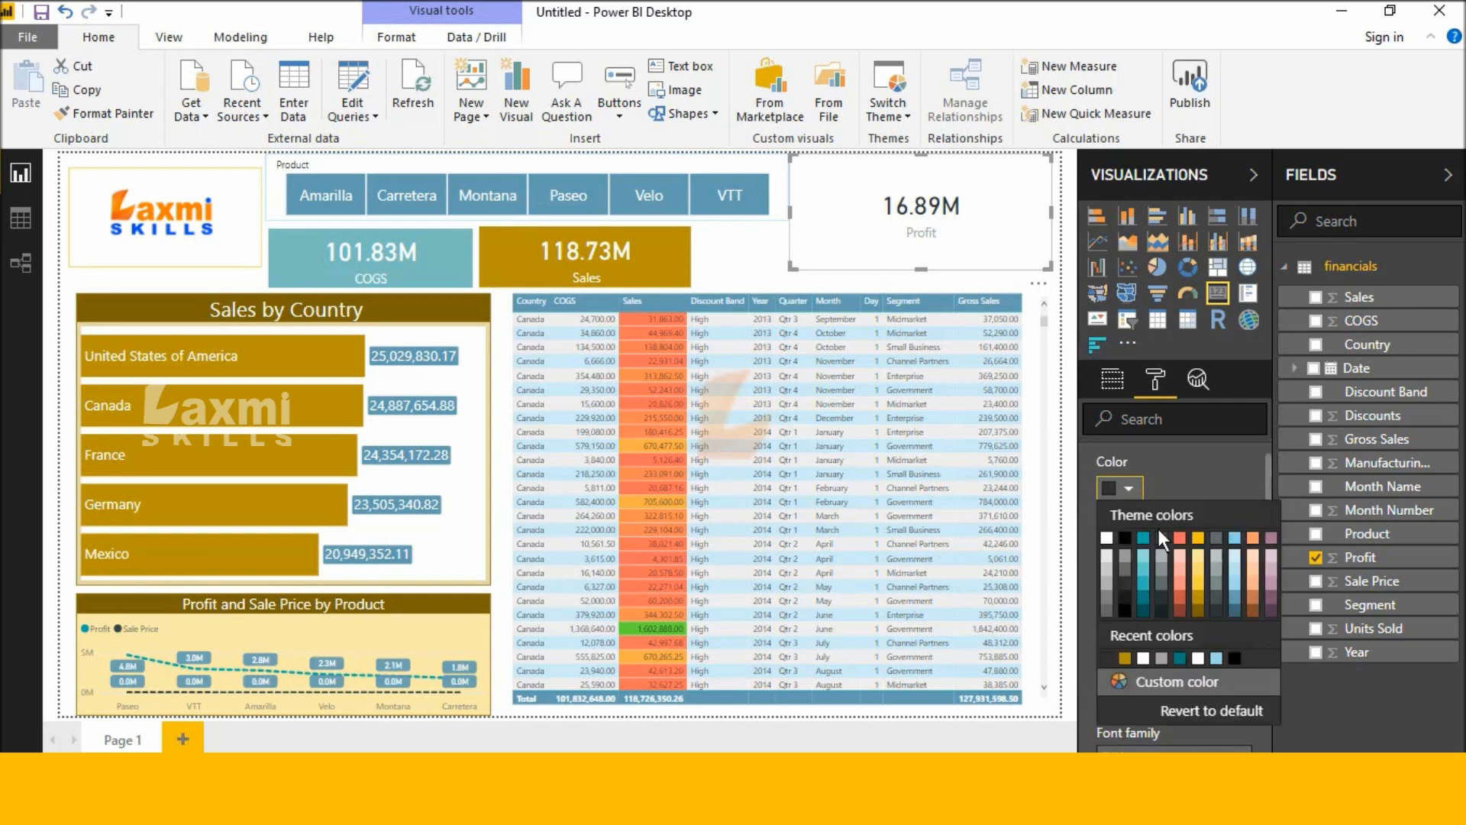
{"action": "left_click", "coordinate": [1111, 541]}
{"action": "scroll", "coordinate": [1138, 545], "scroll_direction": "down", "scroll_amount": 5}
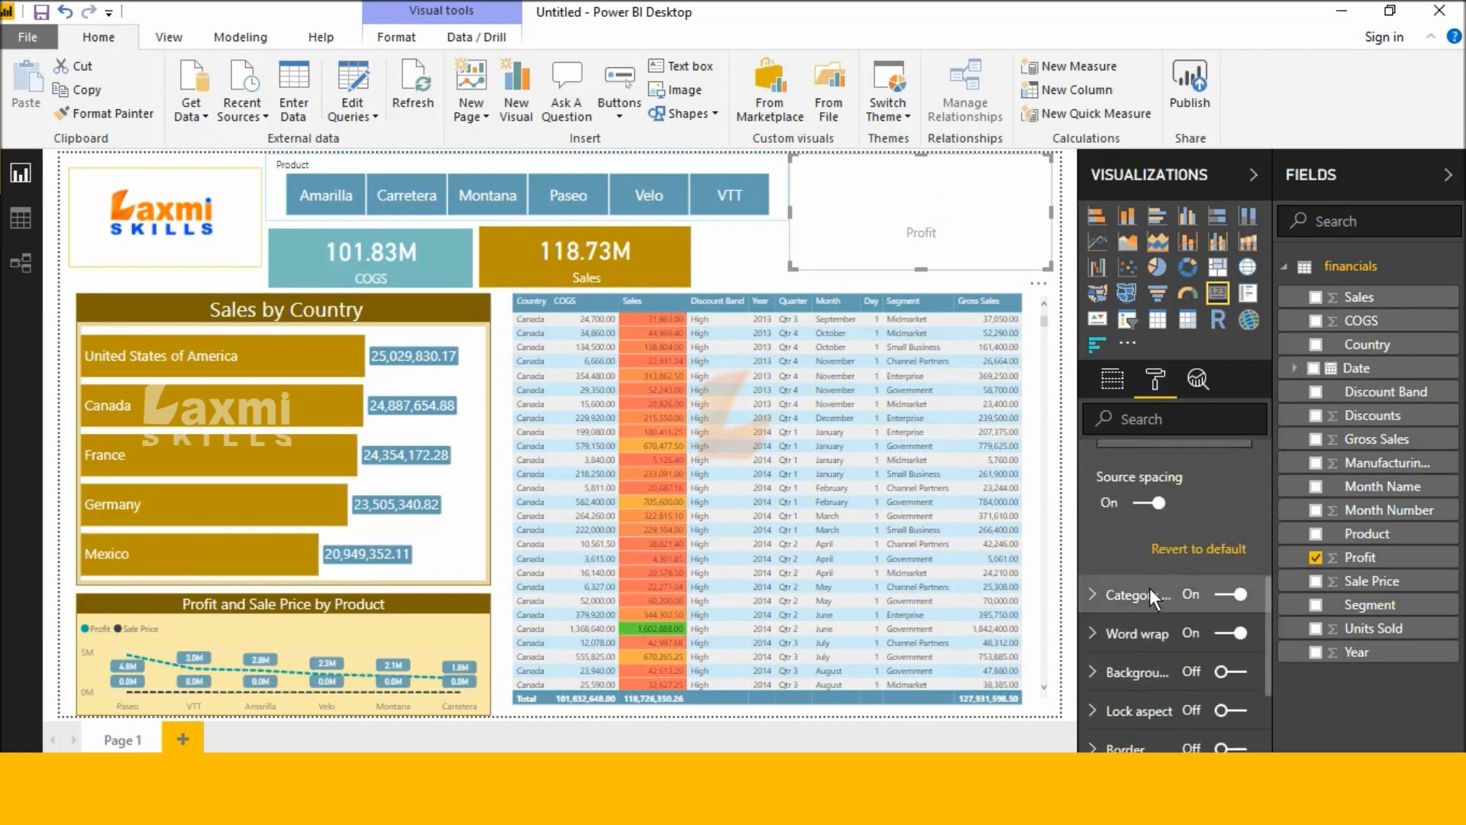
{"action": "left_click", "coordinate": [1148, 590]}
{"action": "left_click", "coordinate": [1128, 553]}
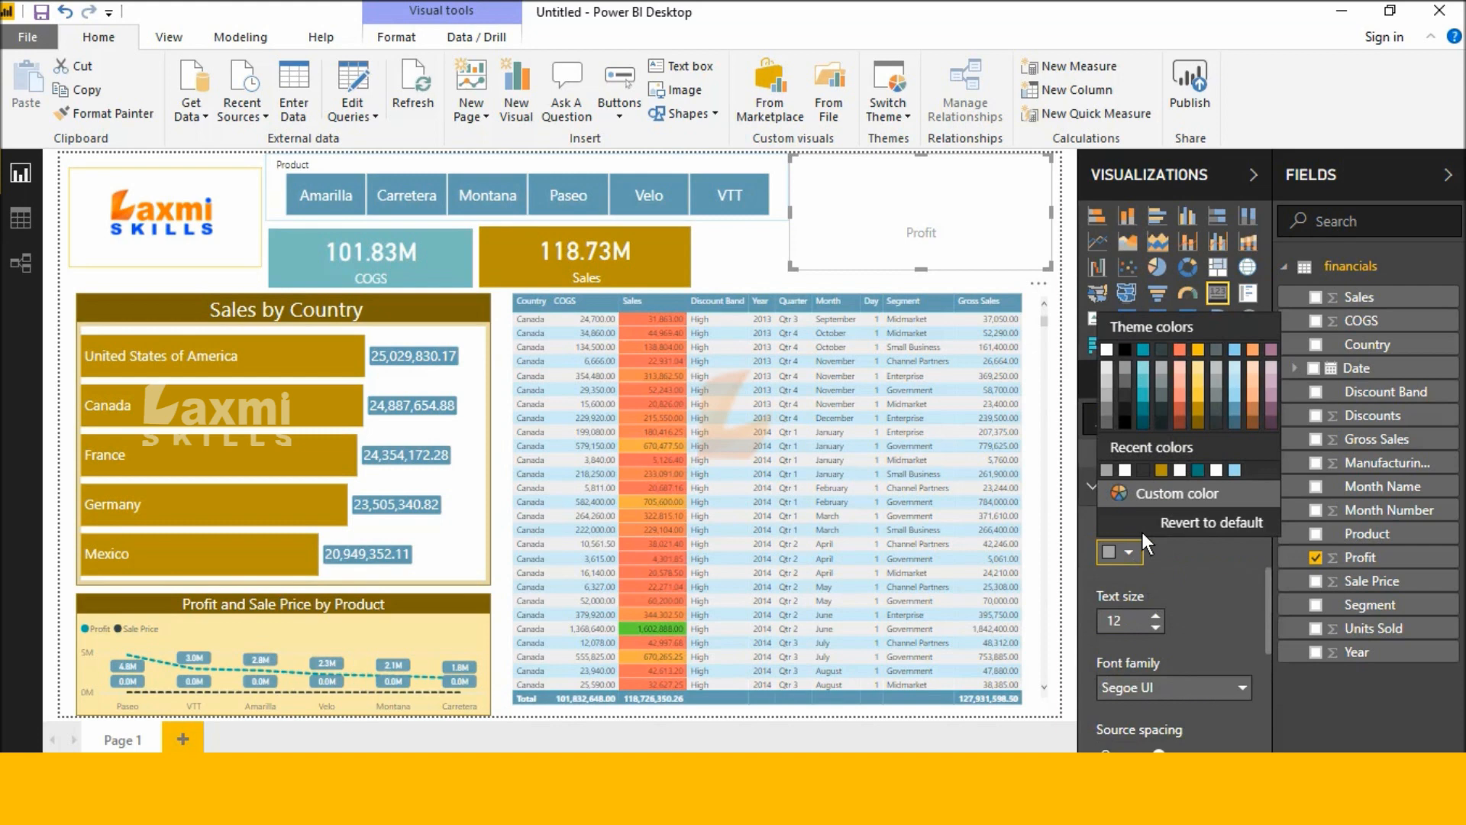
{"action": "left_click", "coordinate": [1125, 469]}
- Turn on the Profit card's background, color it a darker shade of the theme red, and set its transparency to 4%
{"action": "scroll", "coordinate": [1129, 527], "scroll_direction": "down", "scroll_amount": 3}
{"action": "scroll", "coordinate": [1129, 534], "scroll_direction": "down", "scroll_amount": 3}
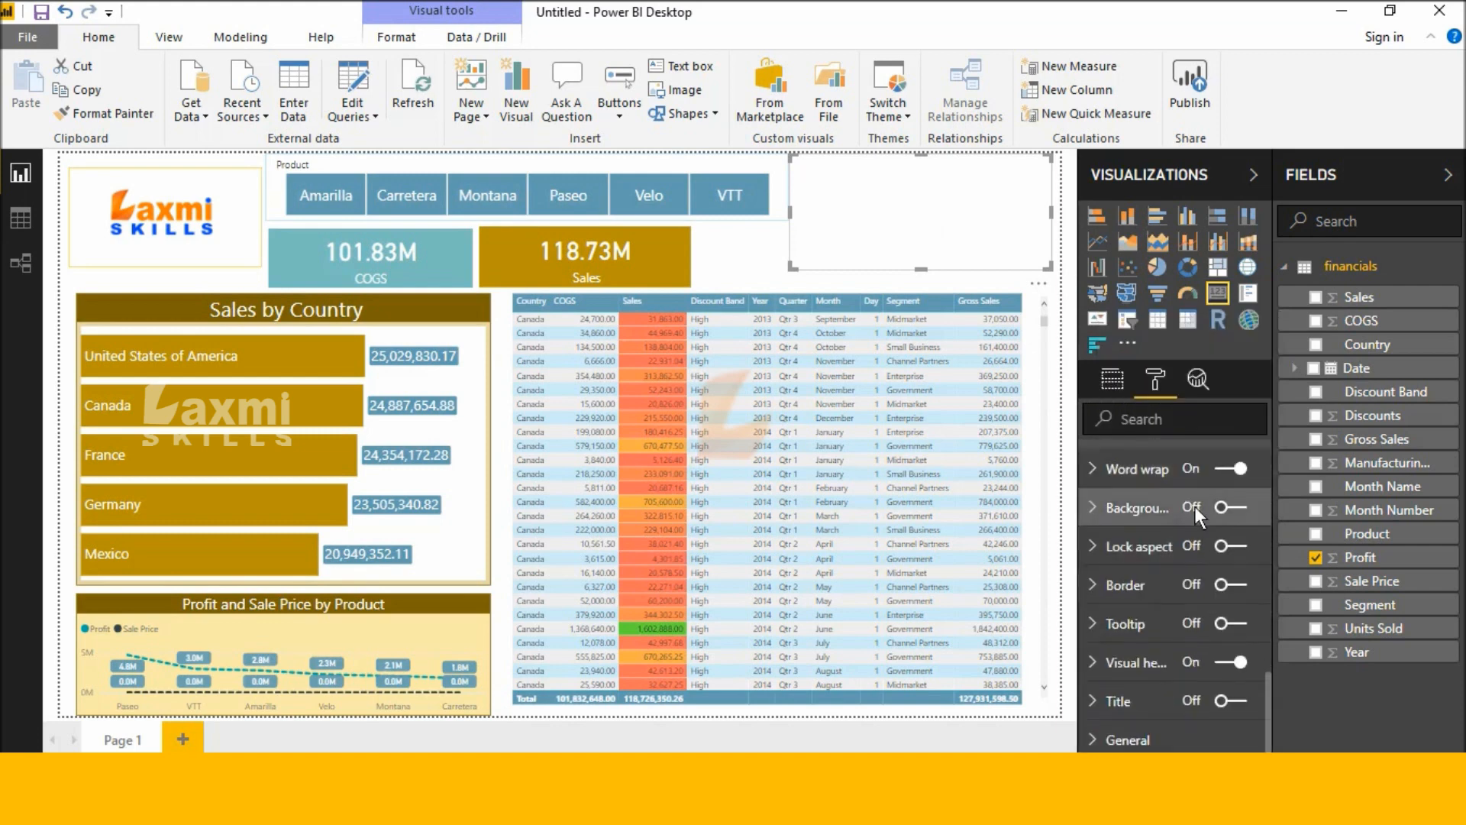
{"action": "left_click", "coordinate": [1219, 507]}
{"action": "left_click", "coordinate": [1141, 513]}
{"action": "left_click", "coordinate": [1130, 579]}
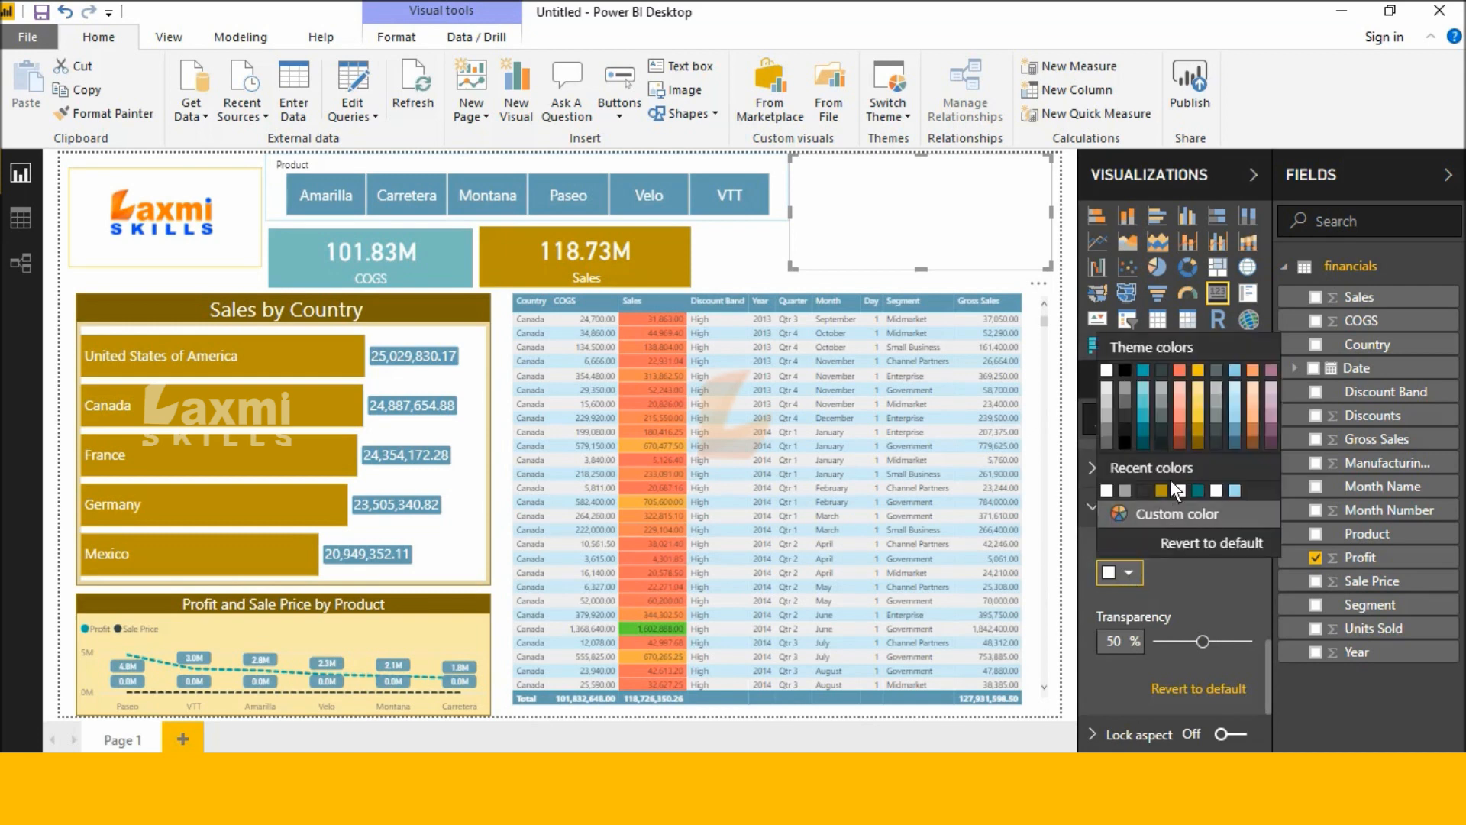
{"action": "left_click", "coordinate": [1180, 428]}
{"action": "left_click_drag", "start_coordinate": [1195, 639], "coordinate": [1162, 640]}
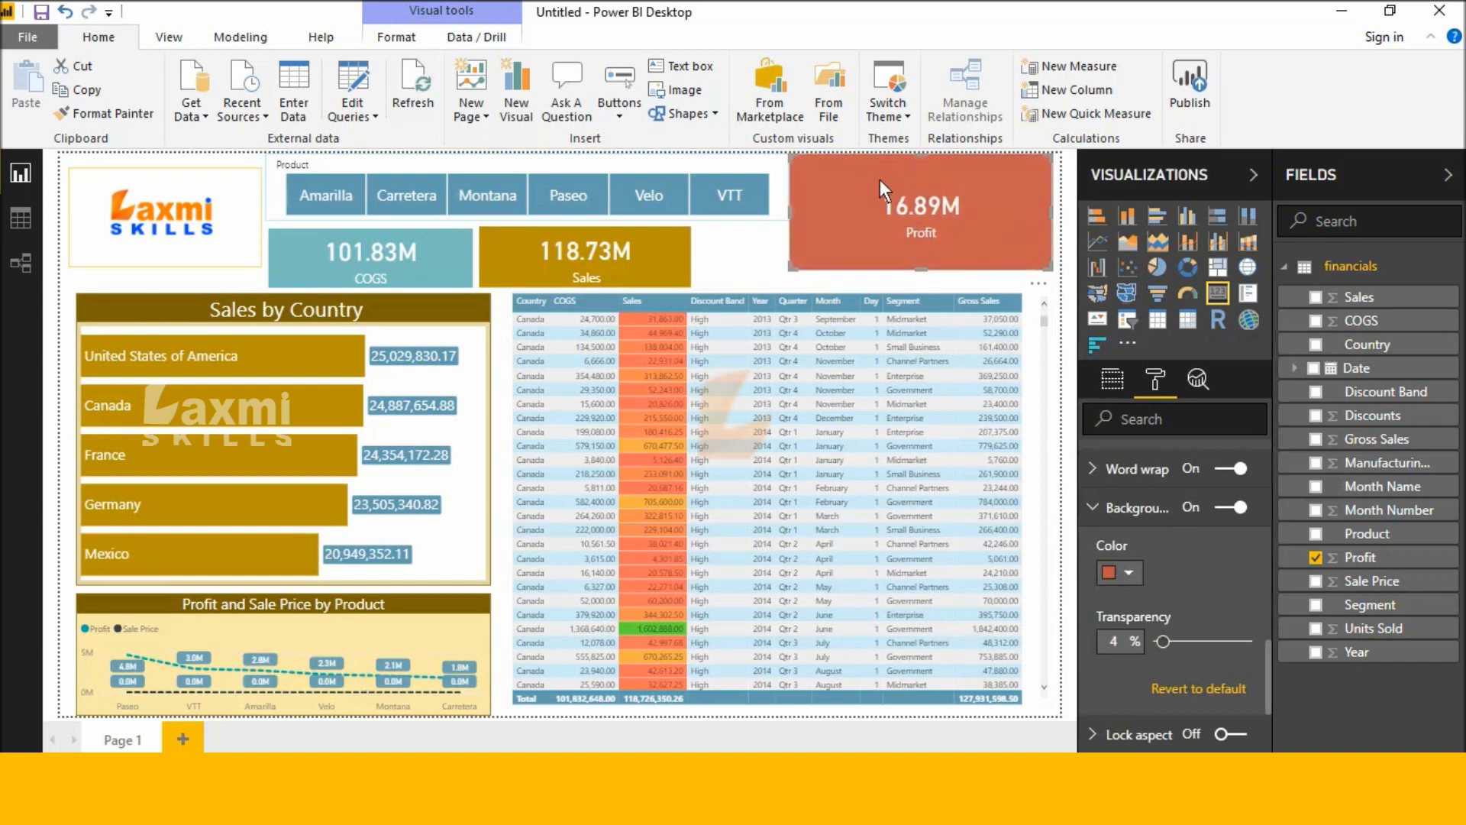
- Shrink the Profit card to the other cards' height, narrow it, and place it above the table's far end
{"action": "left_click_drag", "start_coordinate": [920, 157], "coordinate": [841, 237]}
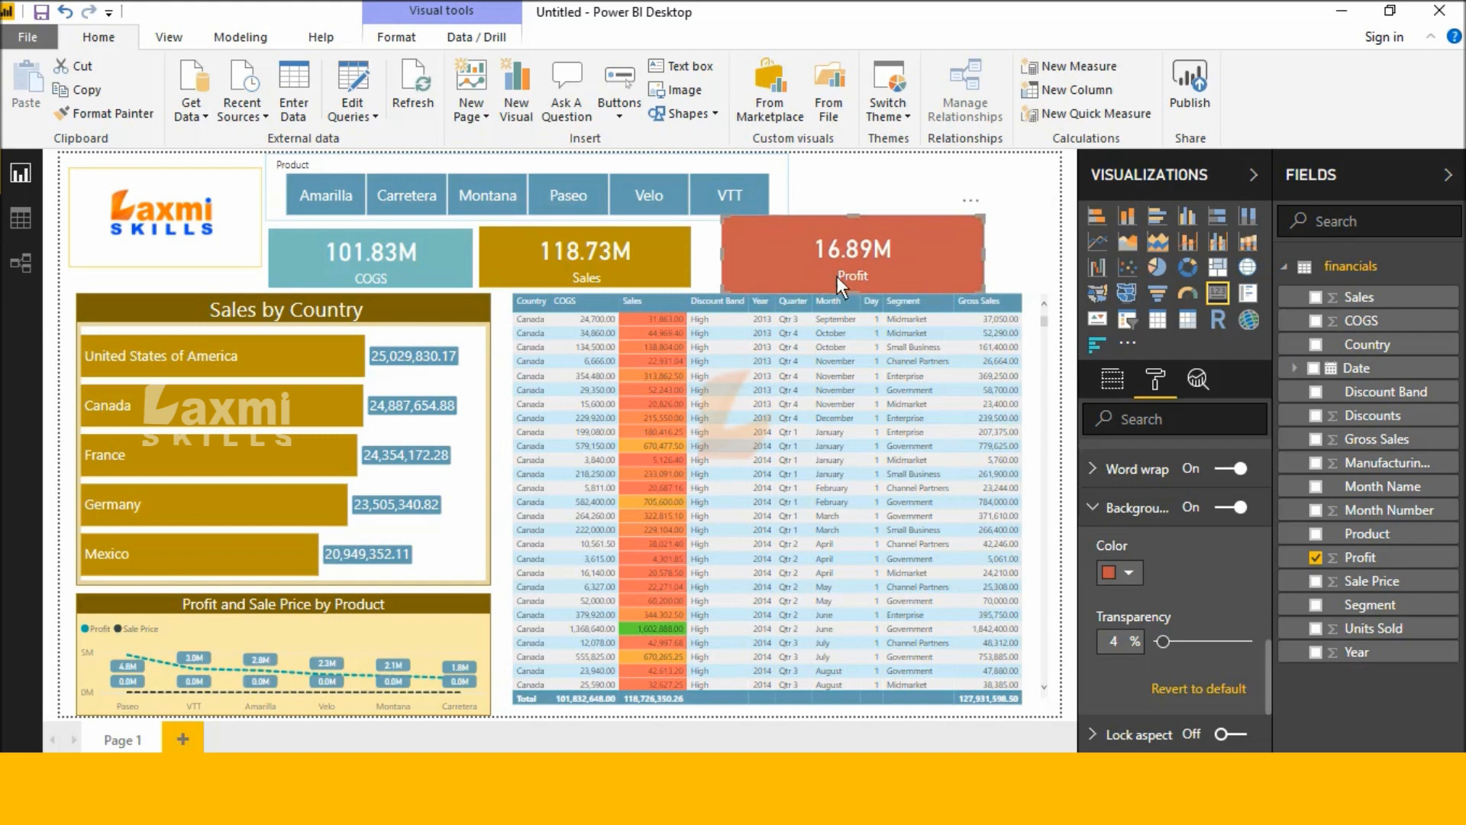
{"action": "left_click_drag", "start_coordinate": [852, 288], "coordinate": [851, 280]}
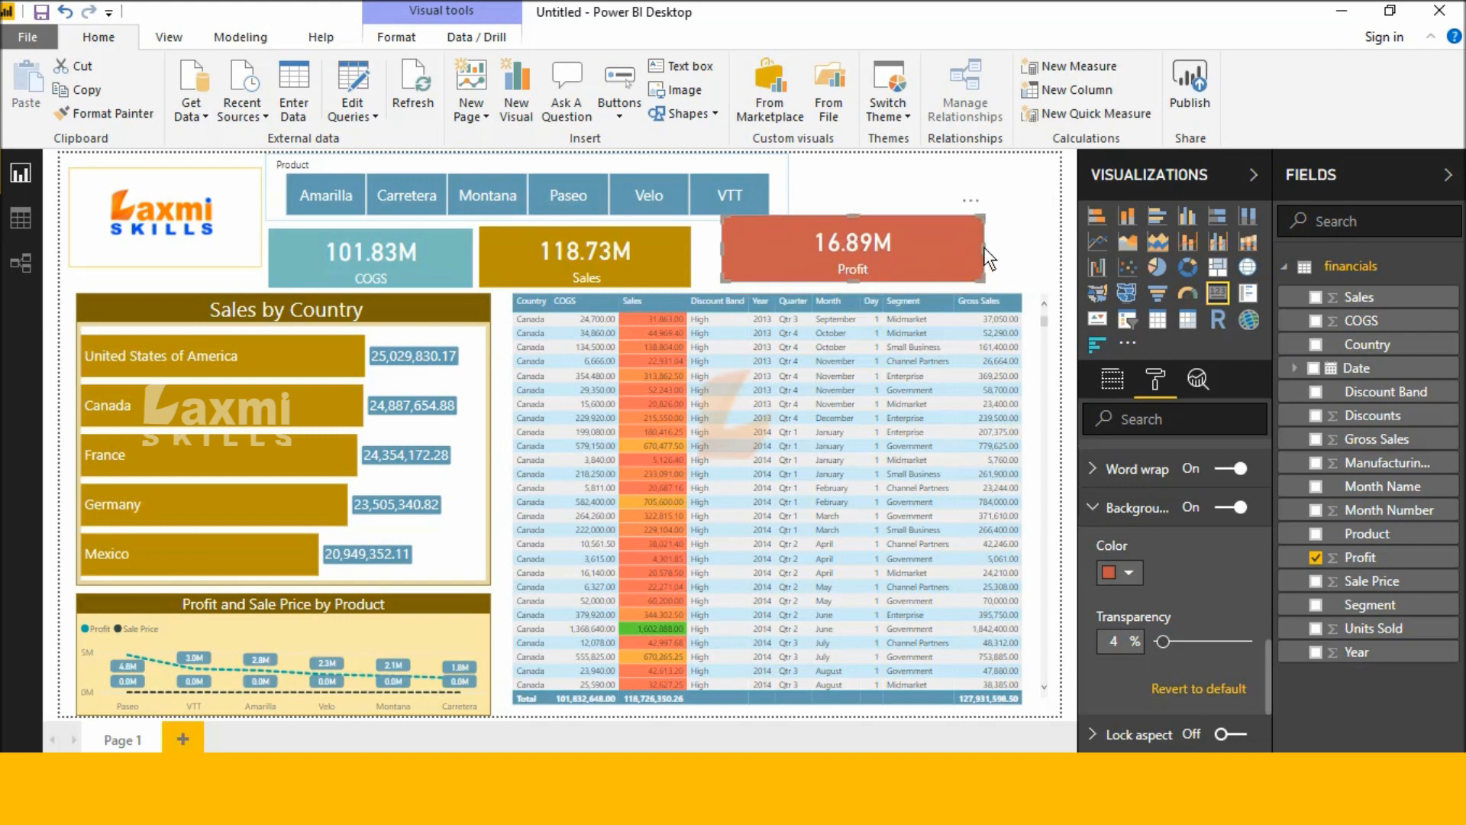
{"action": "left_click_drag", "start_coordinate": [979, 249], "coordinate": [898, 250]}
{"action": "left_click_drag", "start_coordinate": [827, 220], "coordinate": [925, 232]}
{"action": "left_click", "coordinate": [843, 200]}
- Move the Sales card next to the Profit card and widen it so it starts at the detail table's edge
{"action": "left_click_drag", "start_coordinate": [602, 242], "coordinate": [681, 240]}
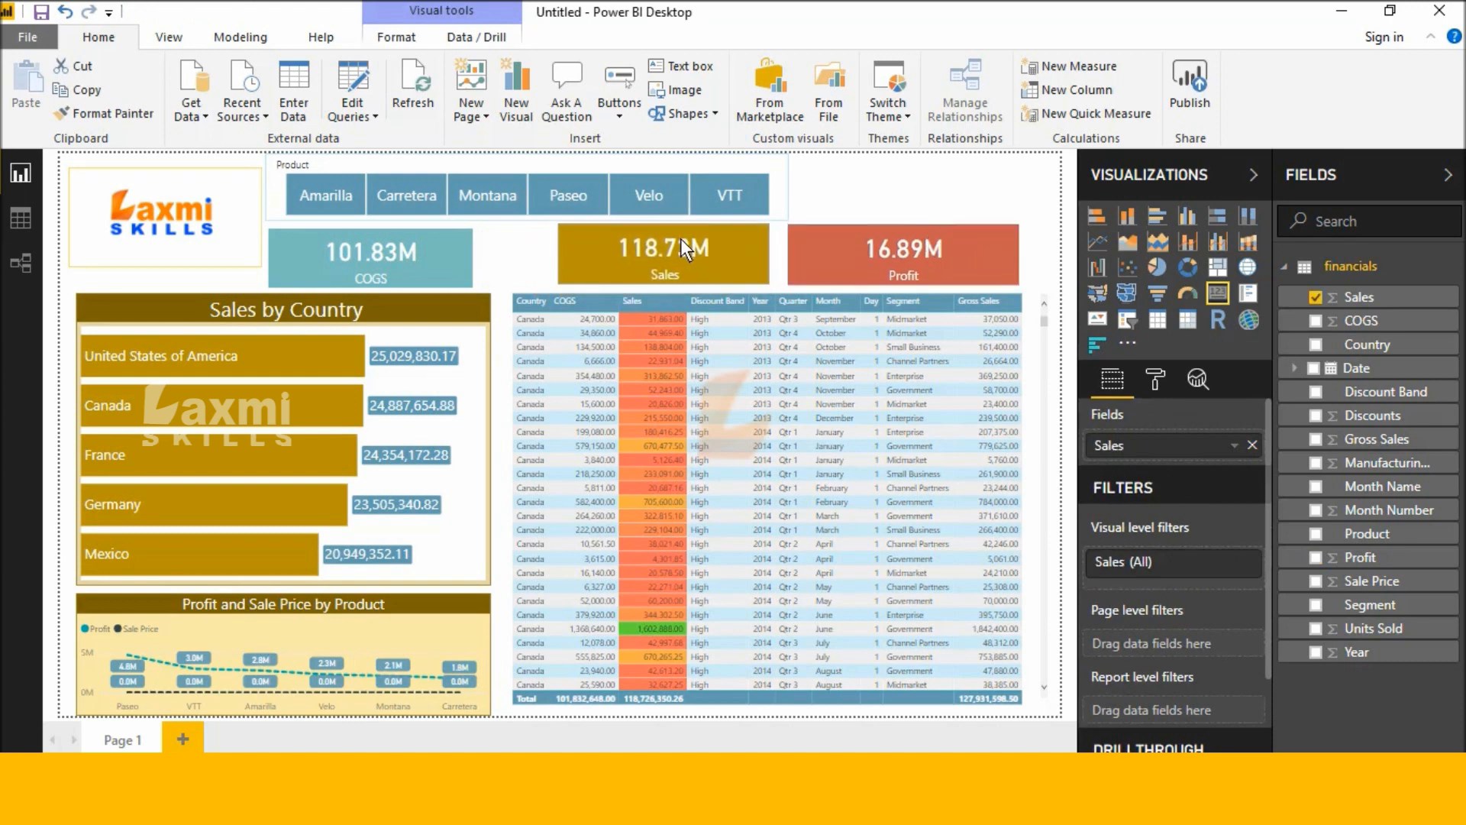
{"action": "left_click_drag", "start_coordinate": [559, 250], "coordinate": [511, 246]}
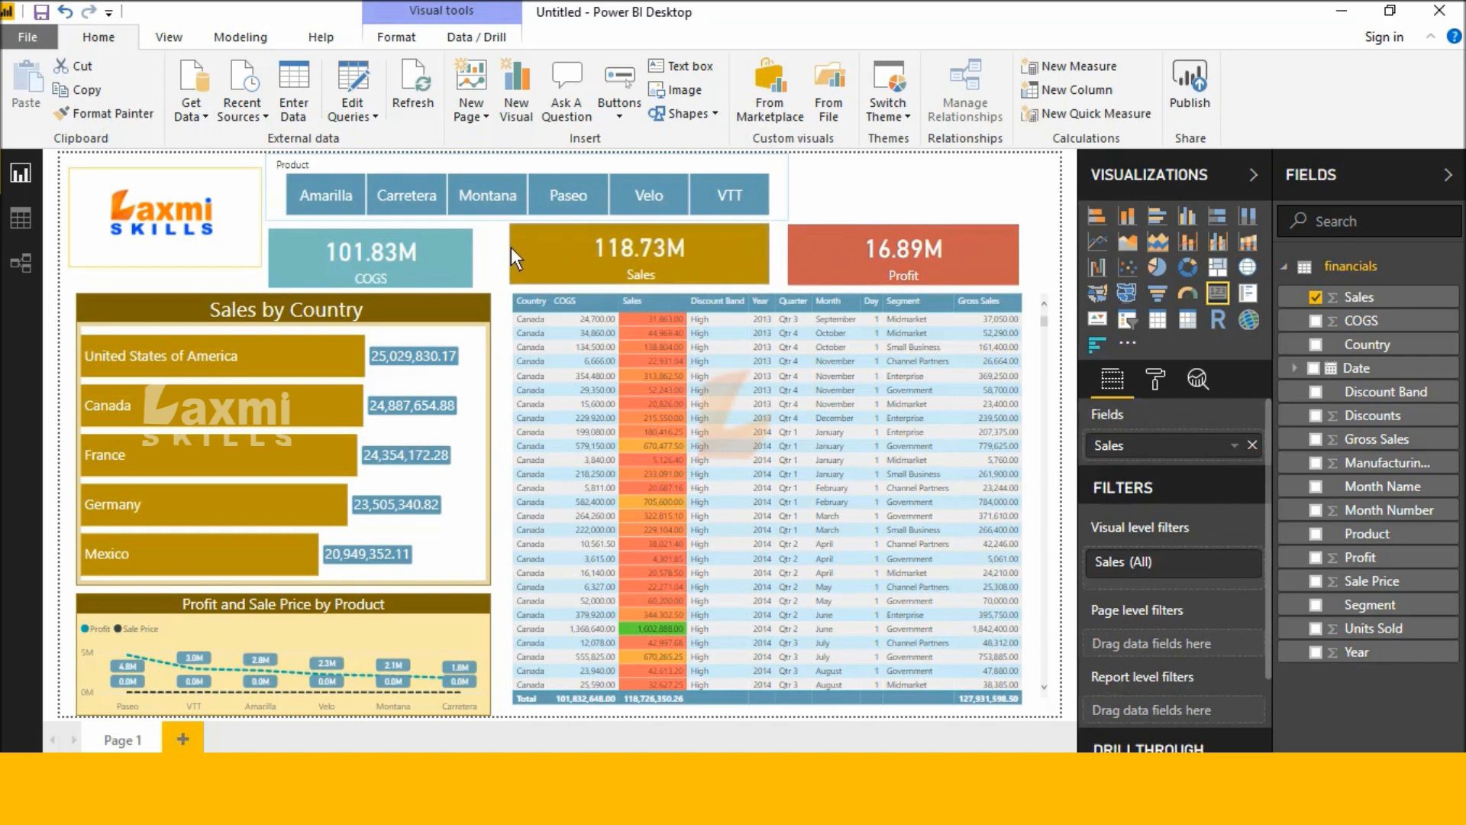
{"action": "left_click", "coordinate": [980, 199]}
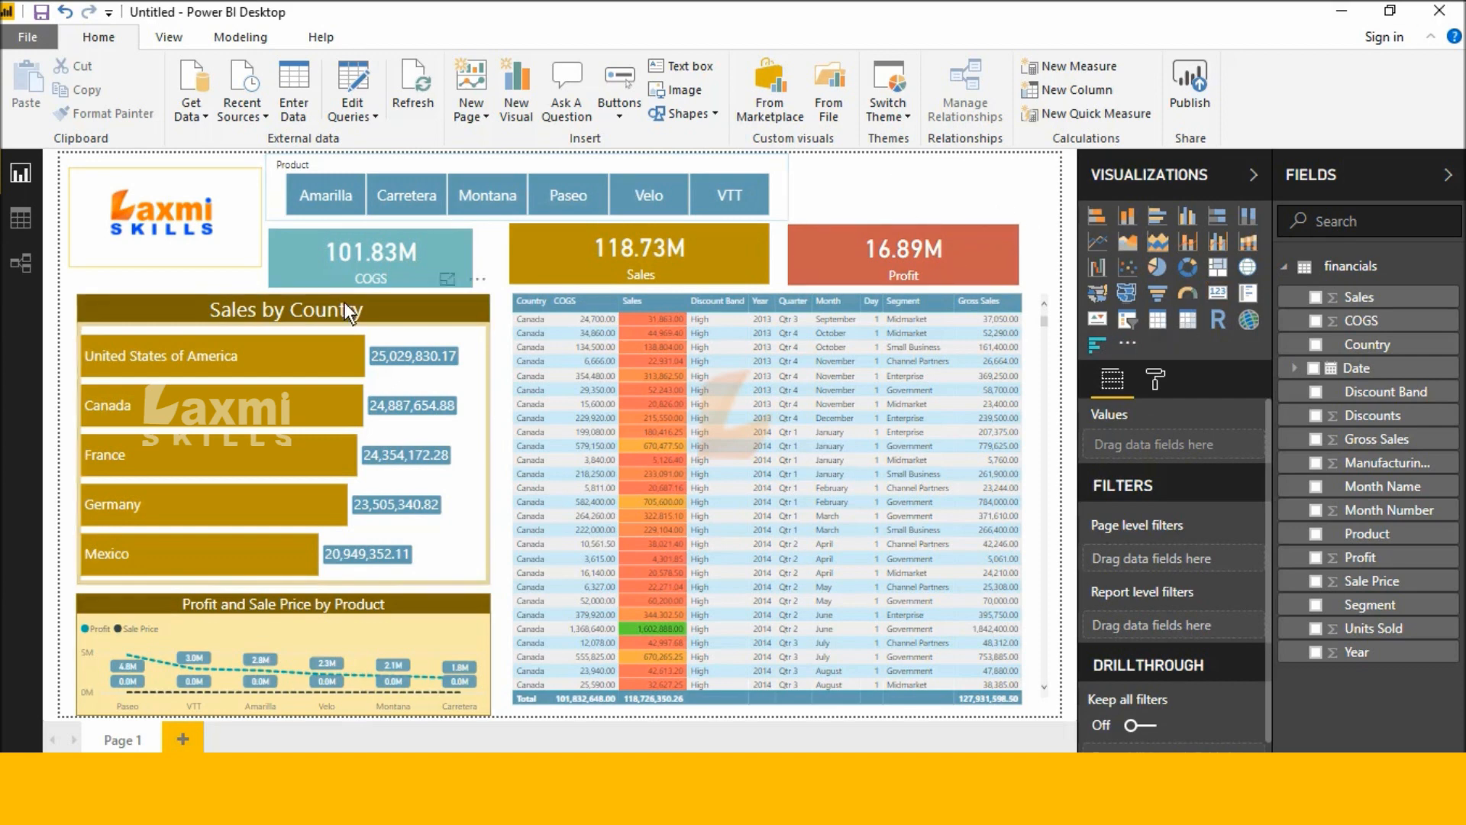
- Widen the Product slicer so it spans the full width above the three cards
{"action": "left_click", "coordinate": [786, 203]}
{"action": "left_click_drag", "start_coordinate": [786, 188], "coordinate": [1040, 200]}
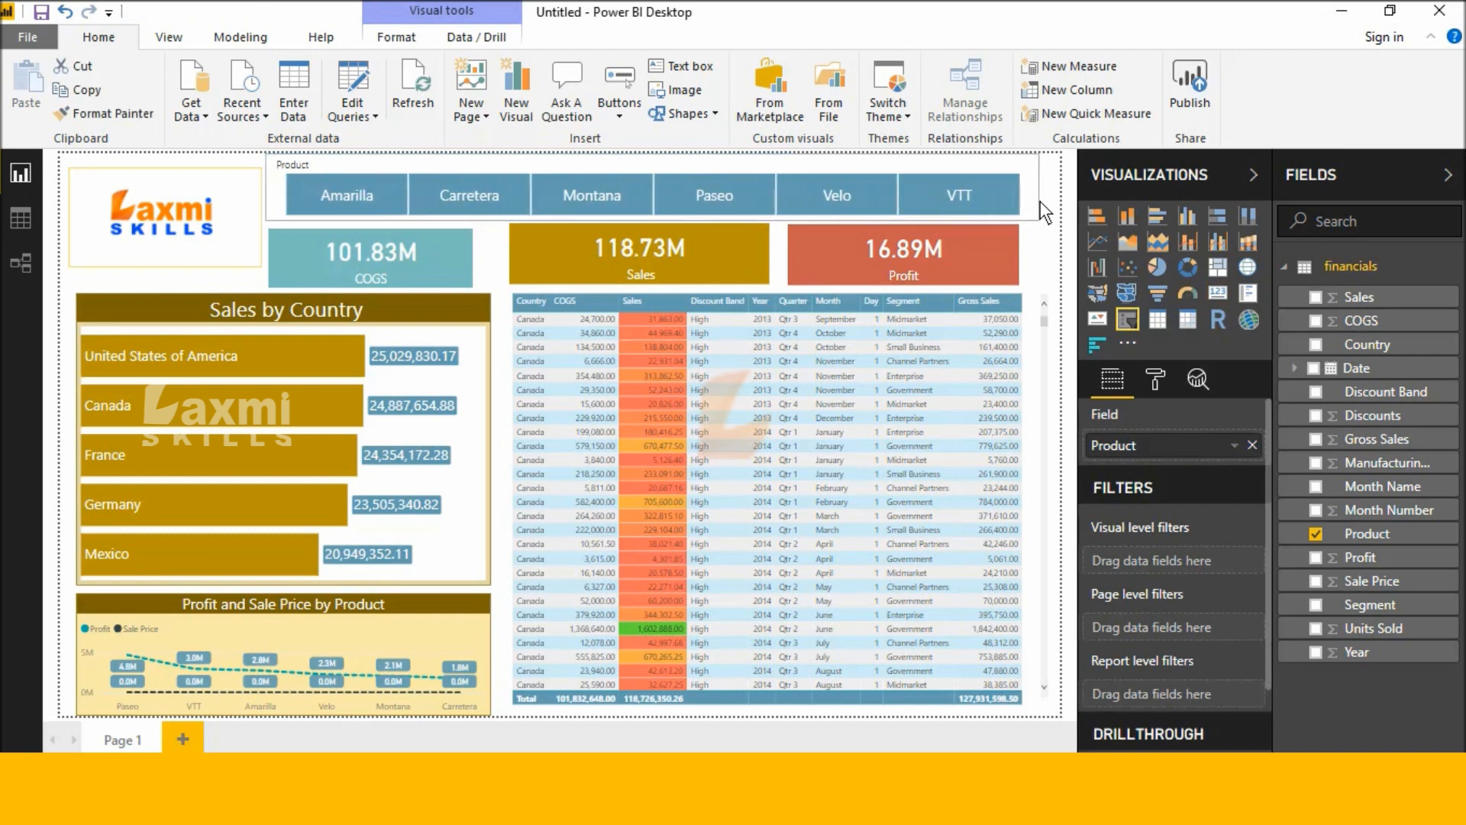
{"action": "left_click", "coordinate": [1054, 205]}
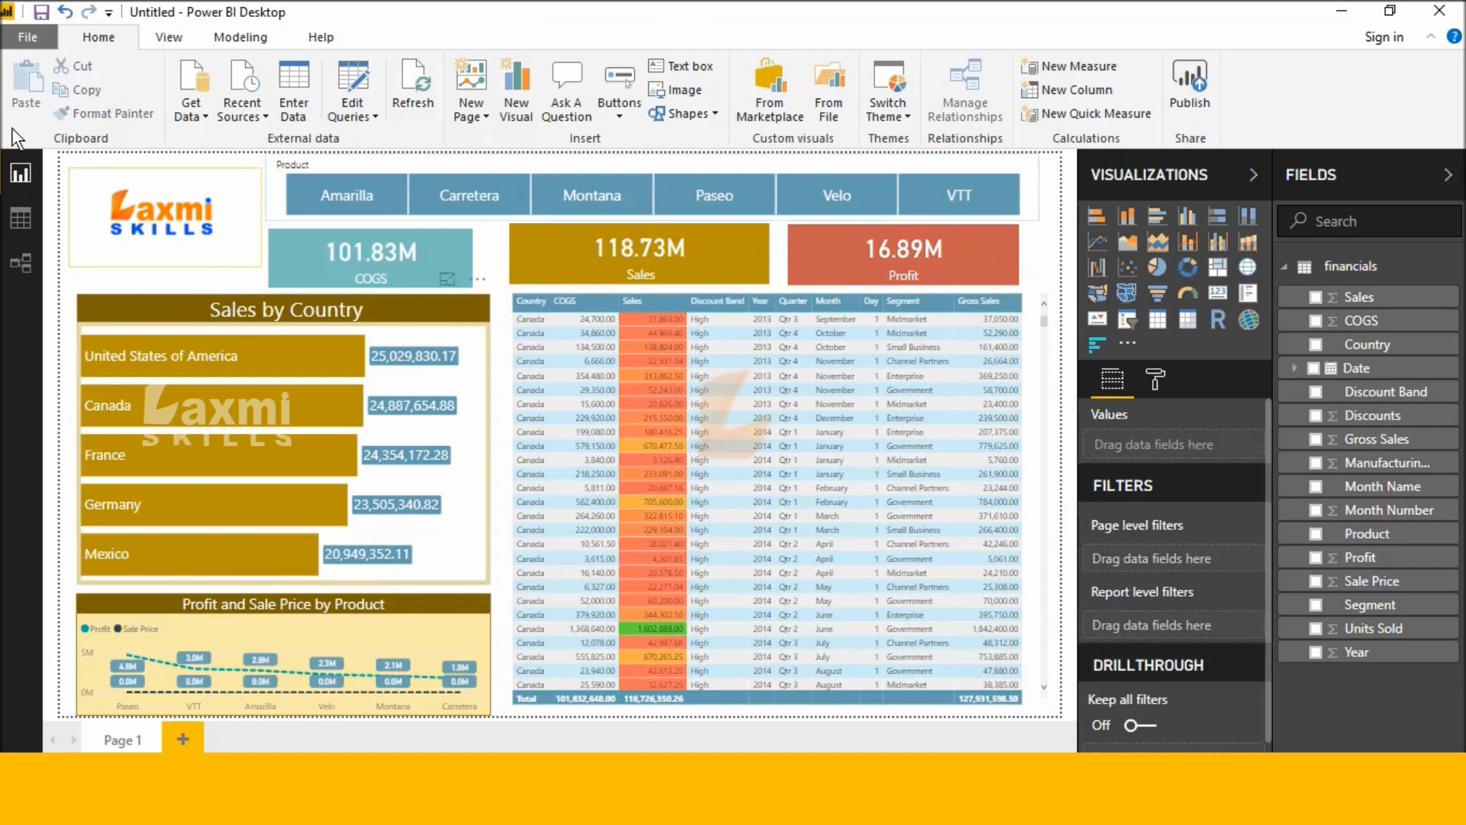
- Test the Product slicer by filtering the dashboard to Amarilla, Carretera, Montana, and Paseo in turn
{"action": "left_click", "coordinate": [336, 198]}
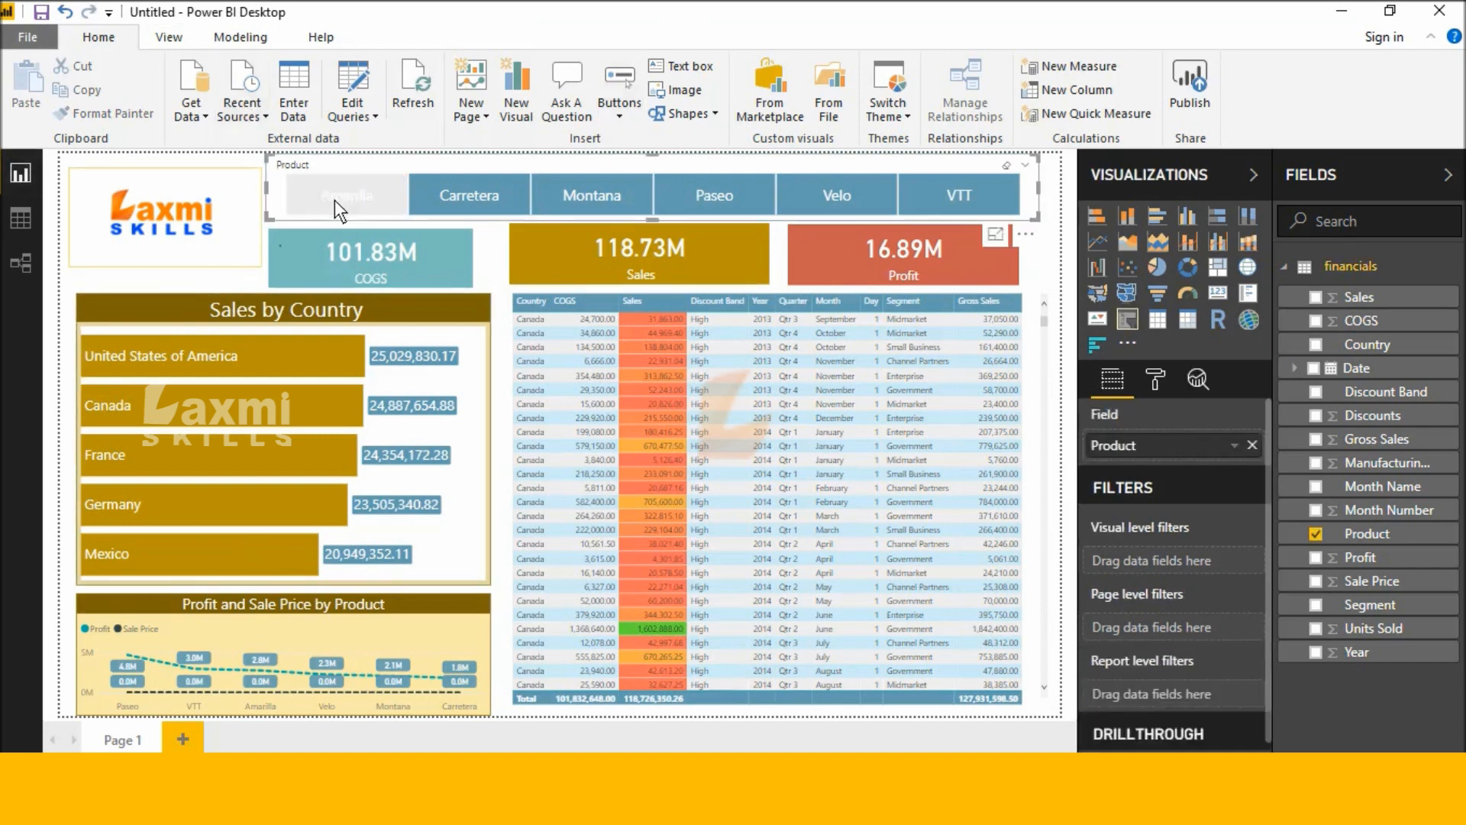
{"action": "left_click", "coordinate": [458, 189]}
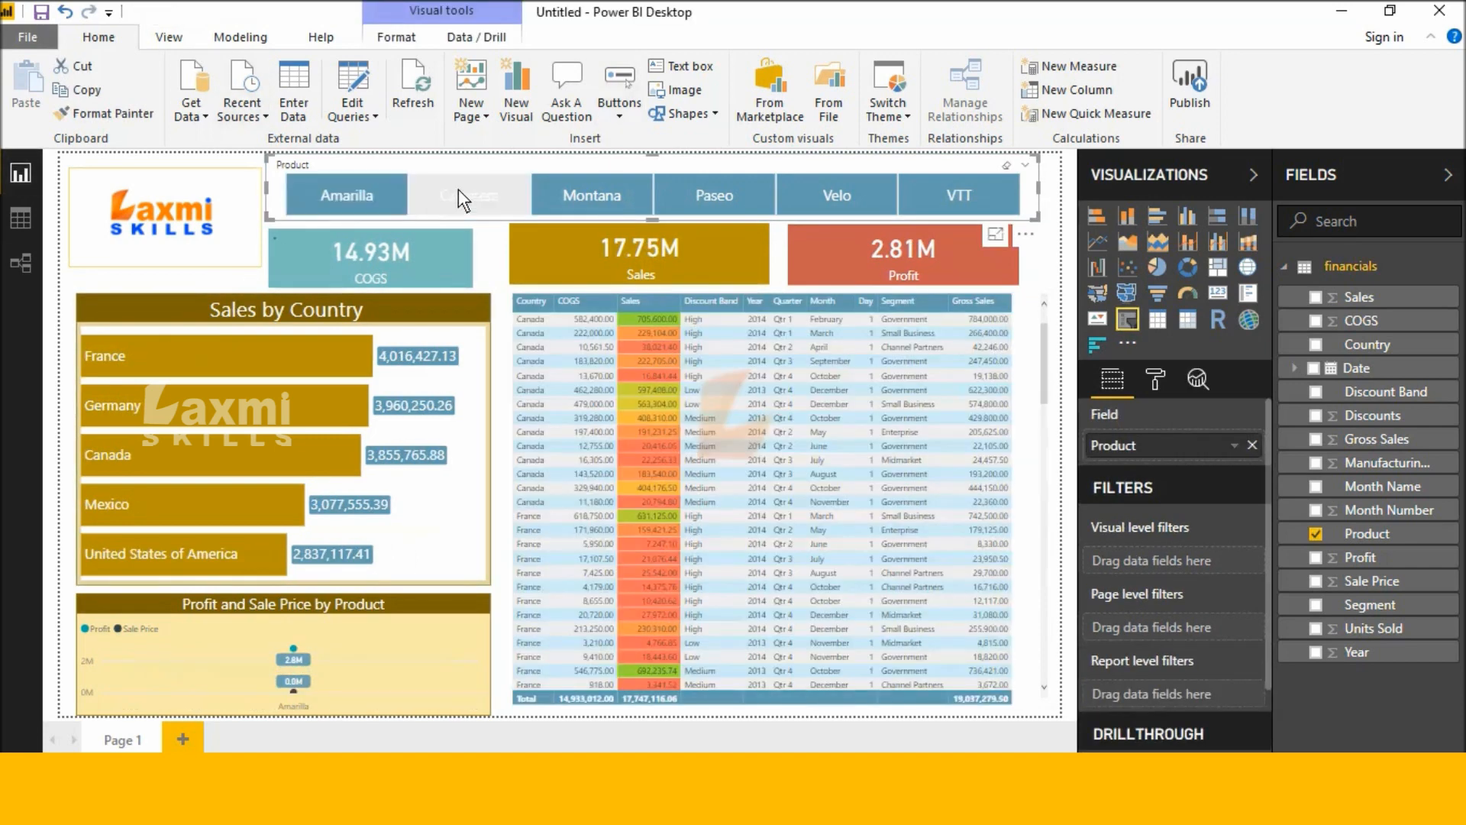
{"action": "left_click", "coordinate": [575, 194]}
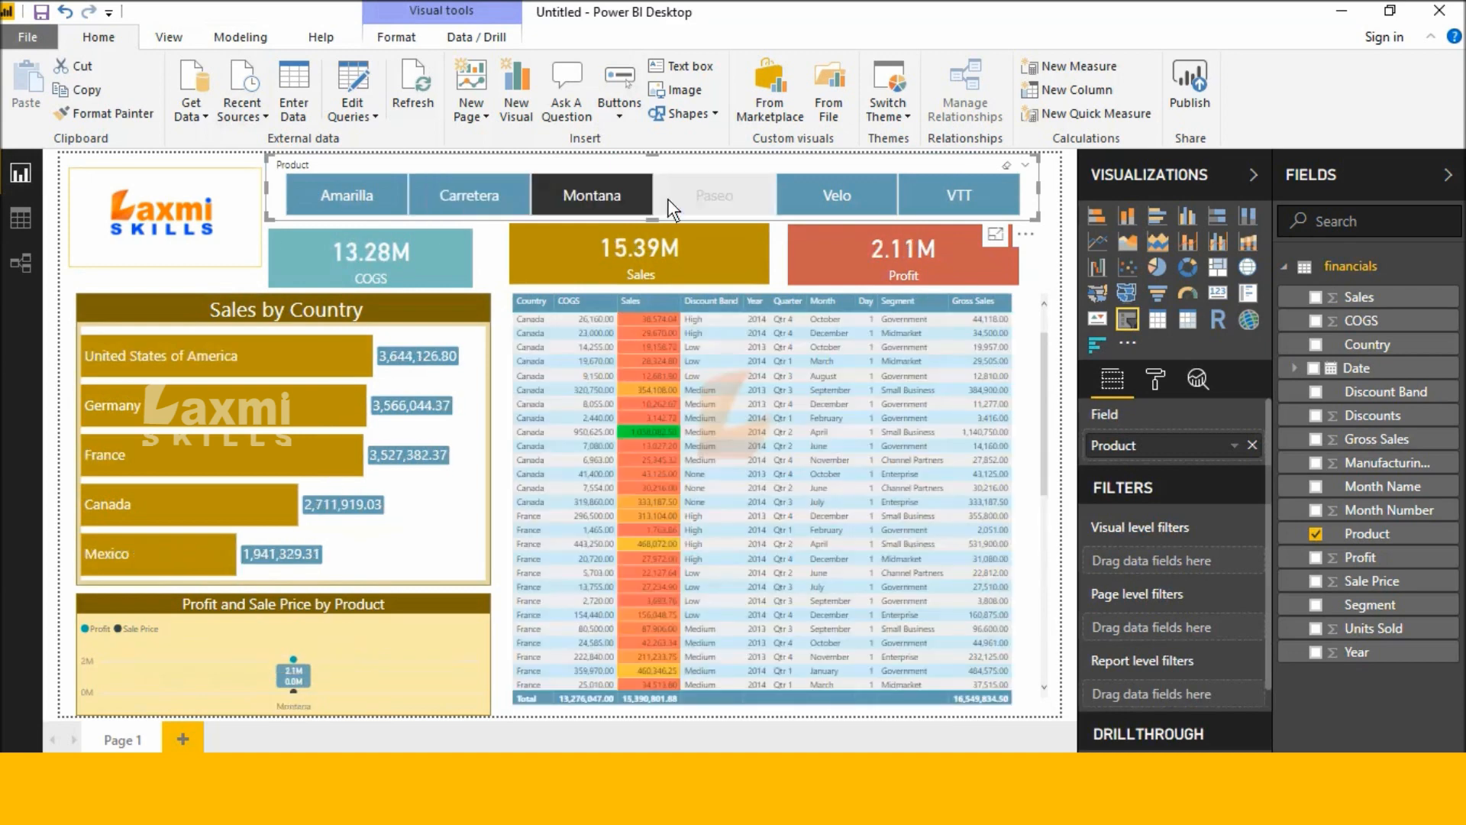
{"action": "left_click", "coordinate": [676, 203]}
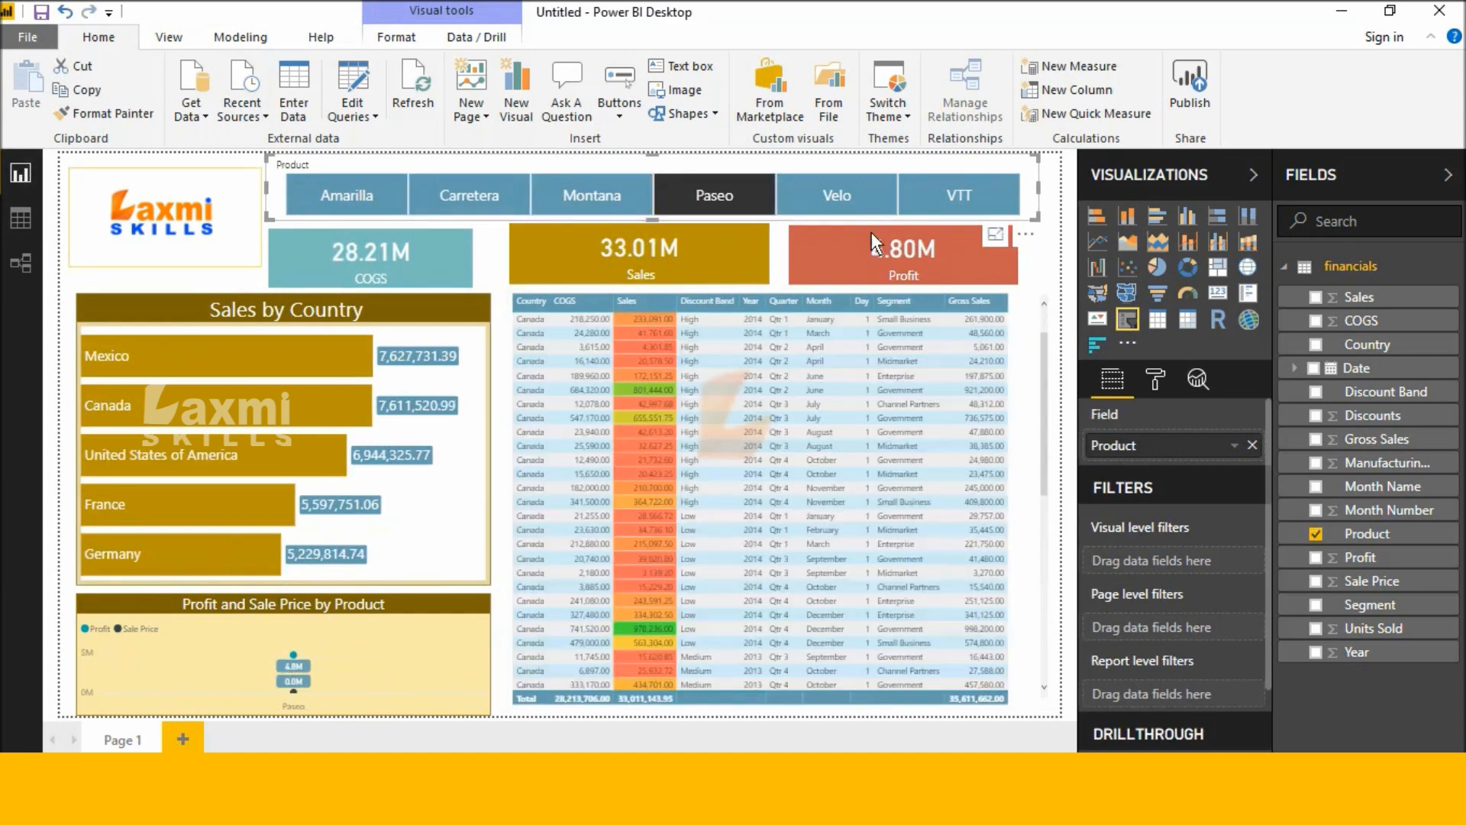
- Test the Product slicer by filtering the dashboard to Velo and VTT in turn, and clear the product filter
{"action": "left_click", "coordinate": [846, 195]}
{"action": "left_click", "coordinate": [969, 204]}
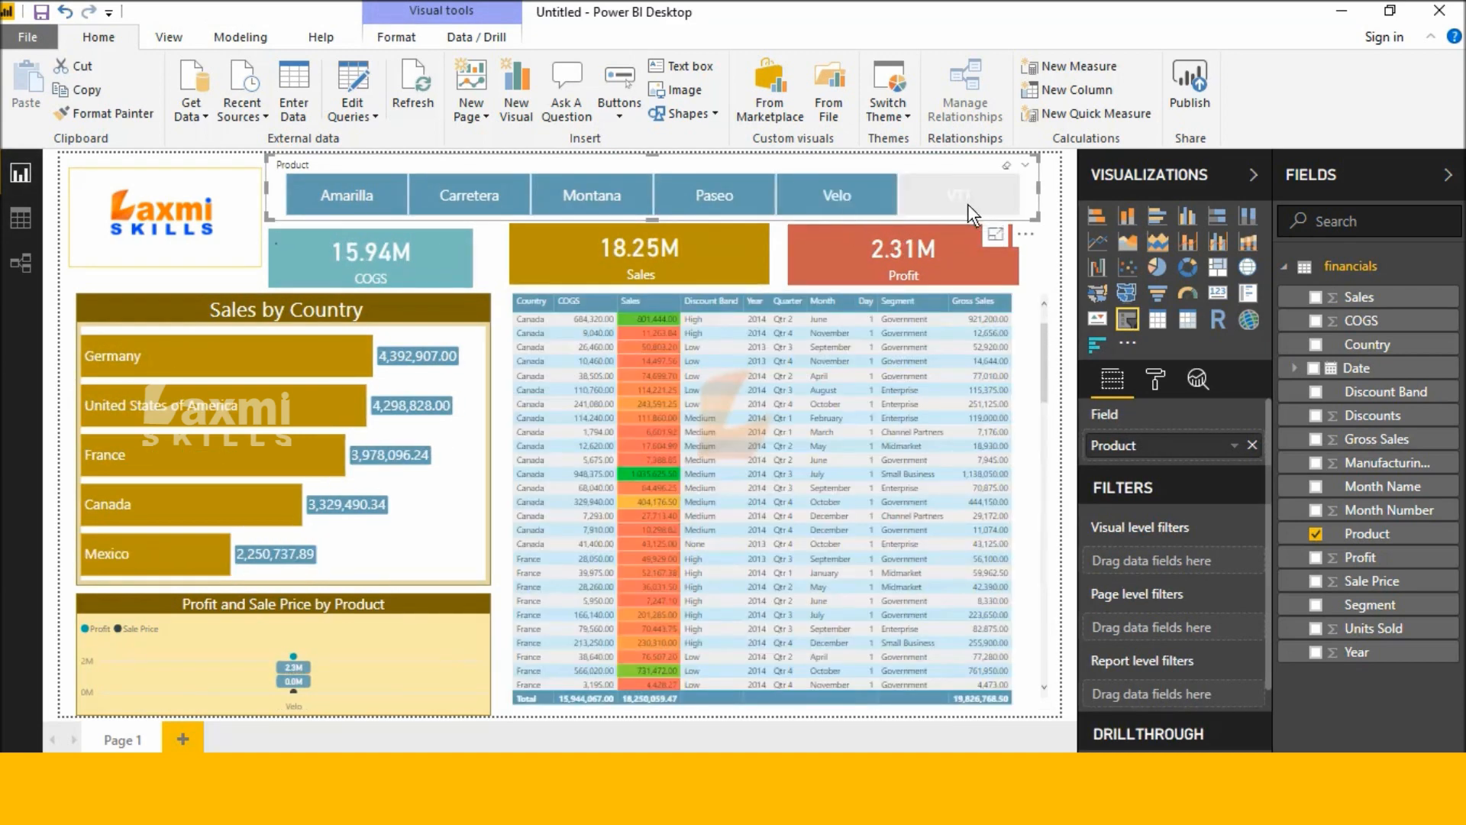
{"action": "left_click", "coordinate": [969, 204]}
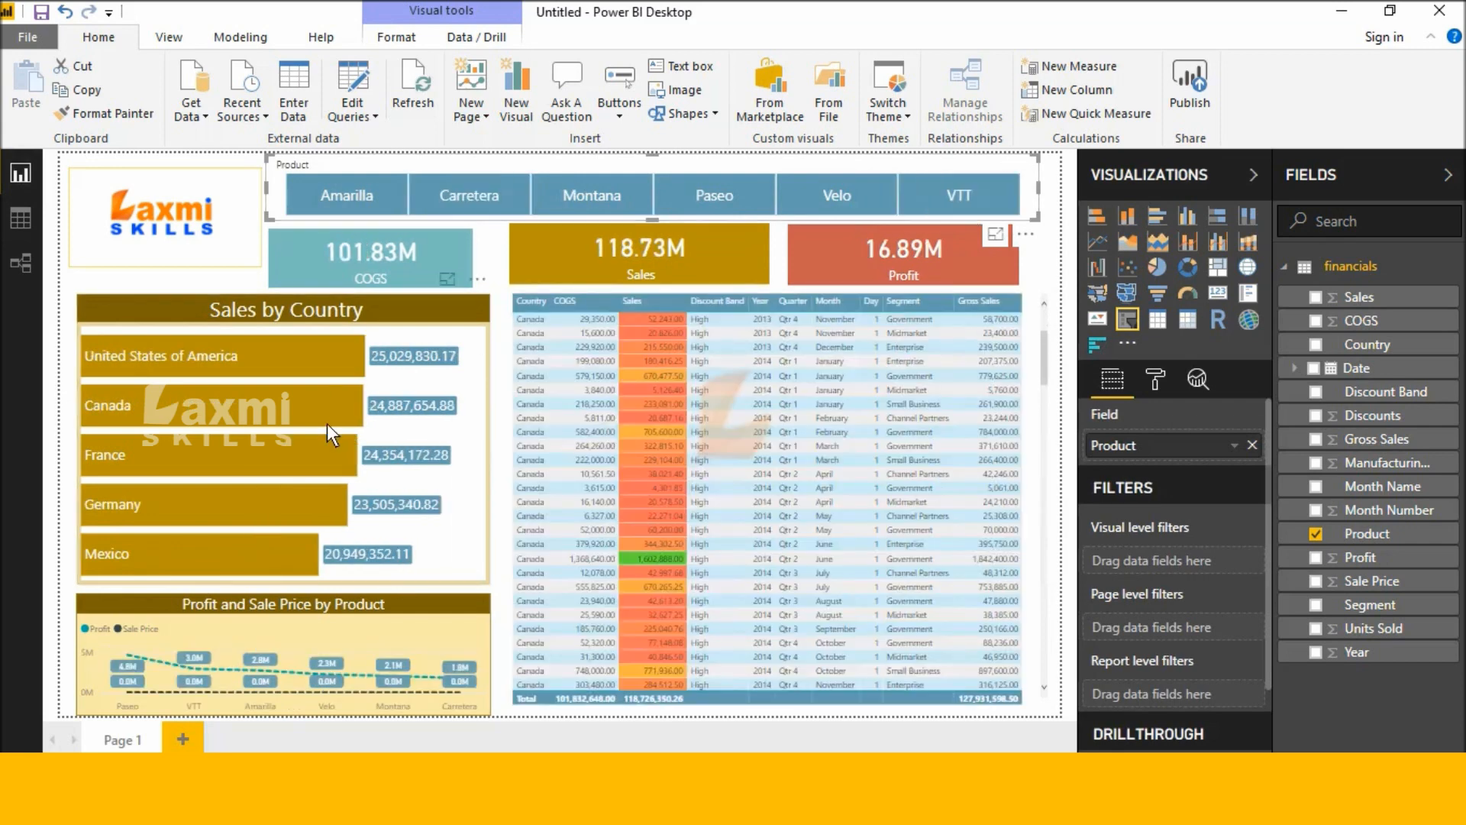
- Test cross-filtering from the Sales by Country chart with United States of America, and clear that selection
{"action": "left_click", "coordinate": [245, 353]}
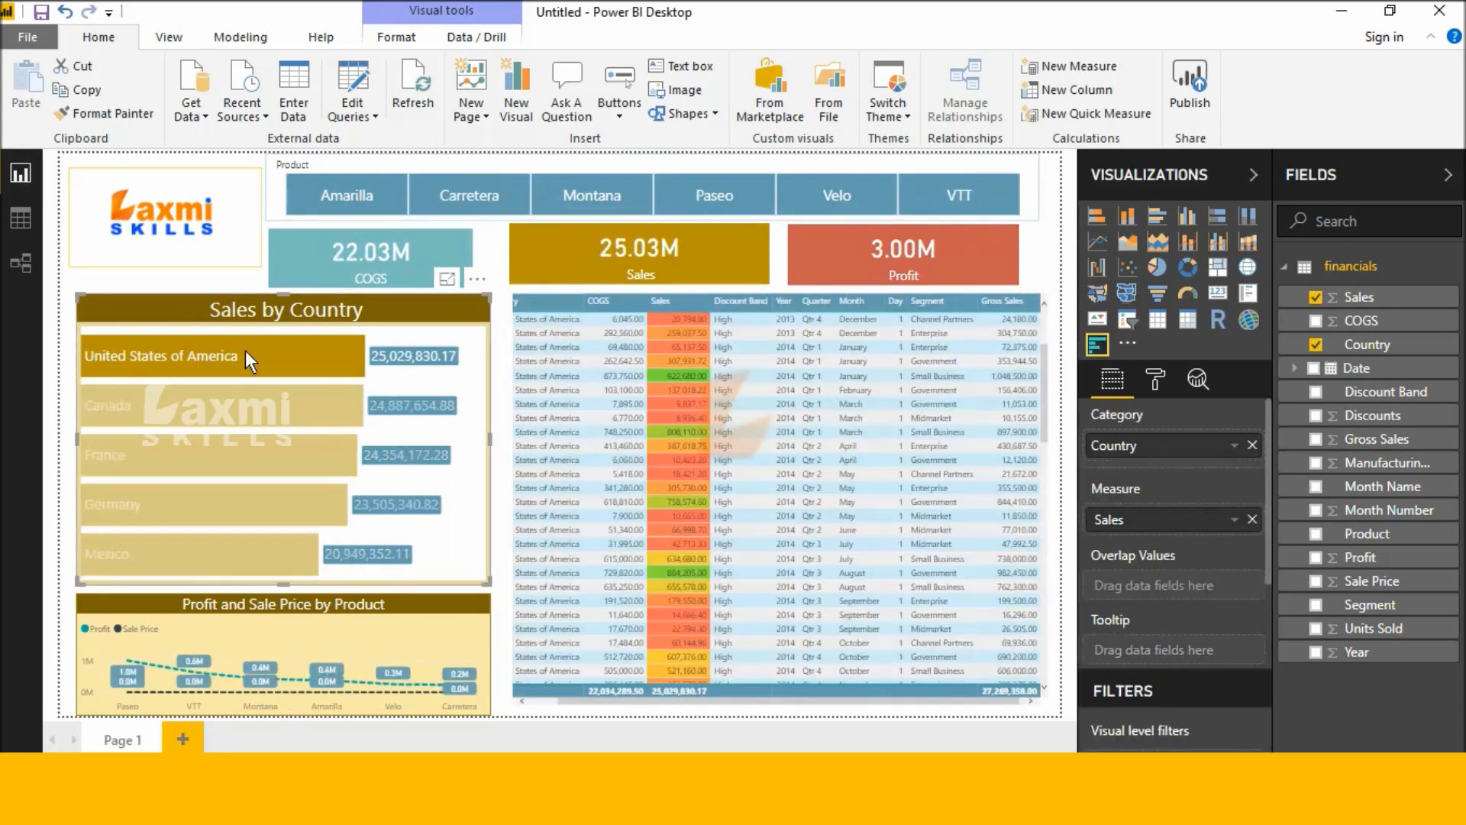
{"action": "left_click", "coordinate": [245, 353]}
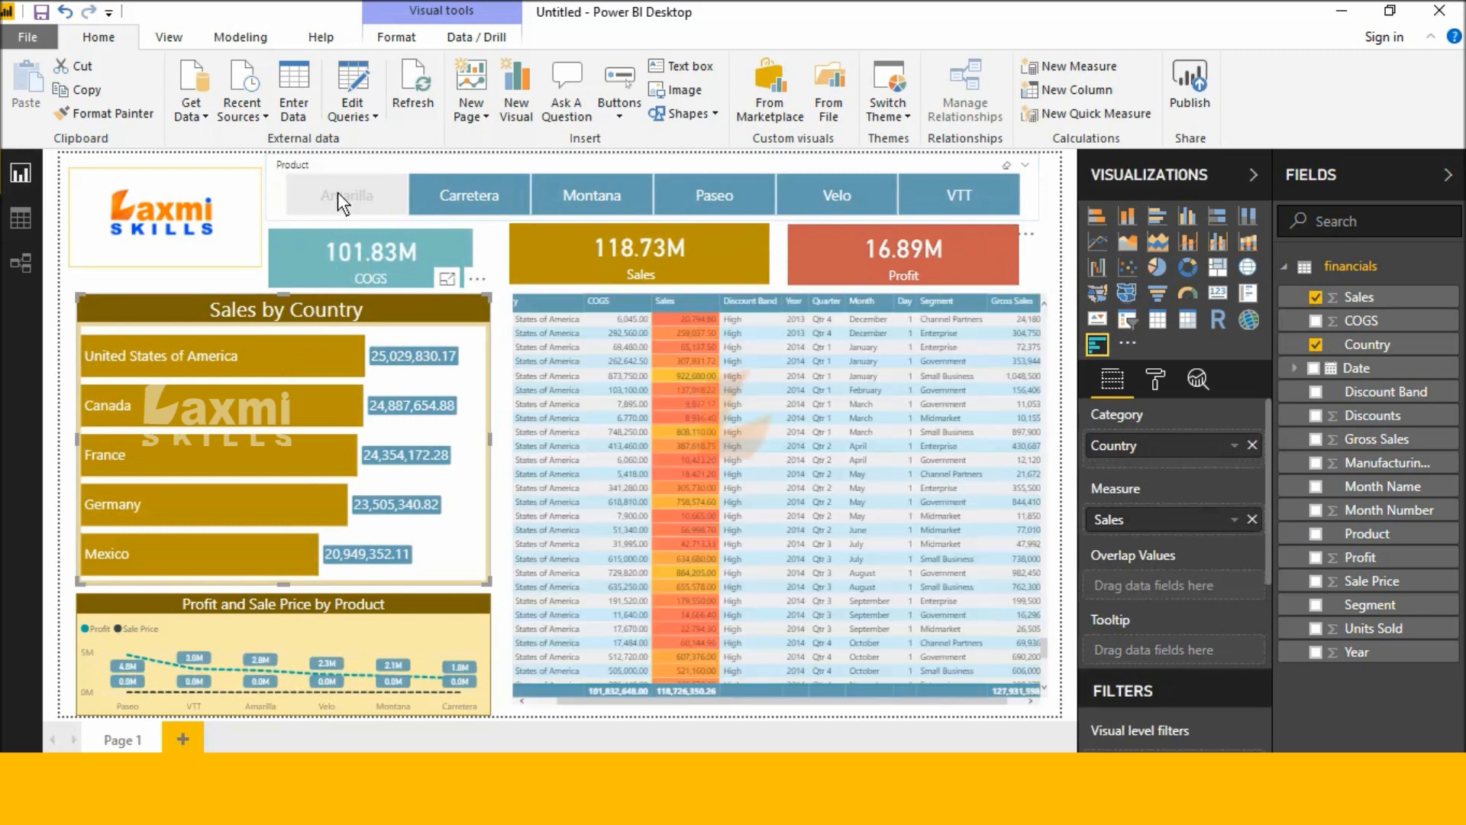
- Filter the dashboard through all six products in turn, from Amarilla, Carretera, Montana, Paseo, and Velo to VTT
{"action": "left_click", "coordinate": [337, 192]}
{"action": "left_click", "coordinate": [456, 197]}
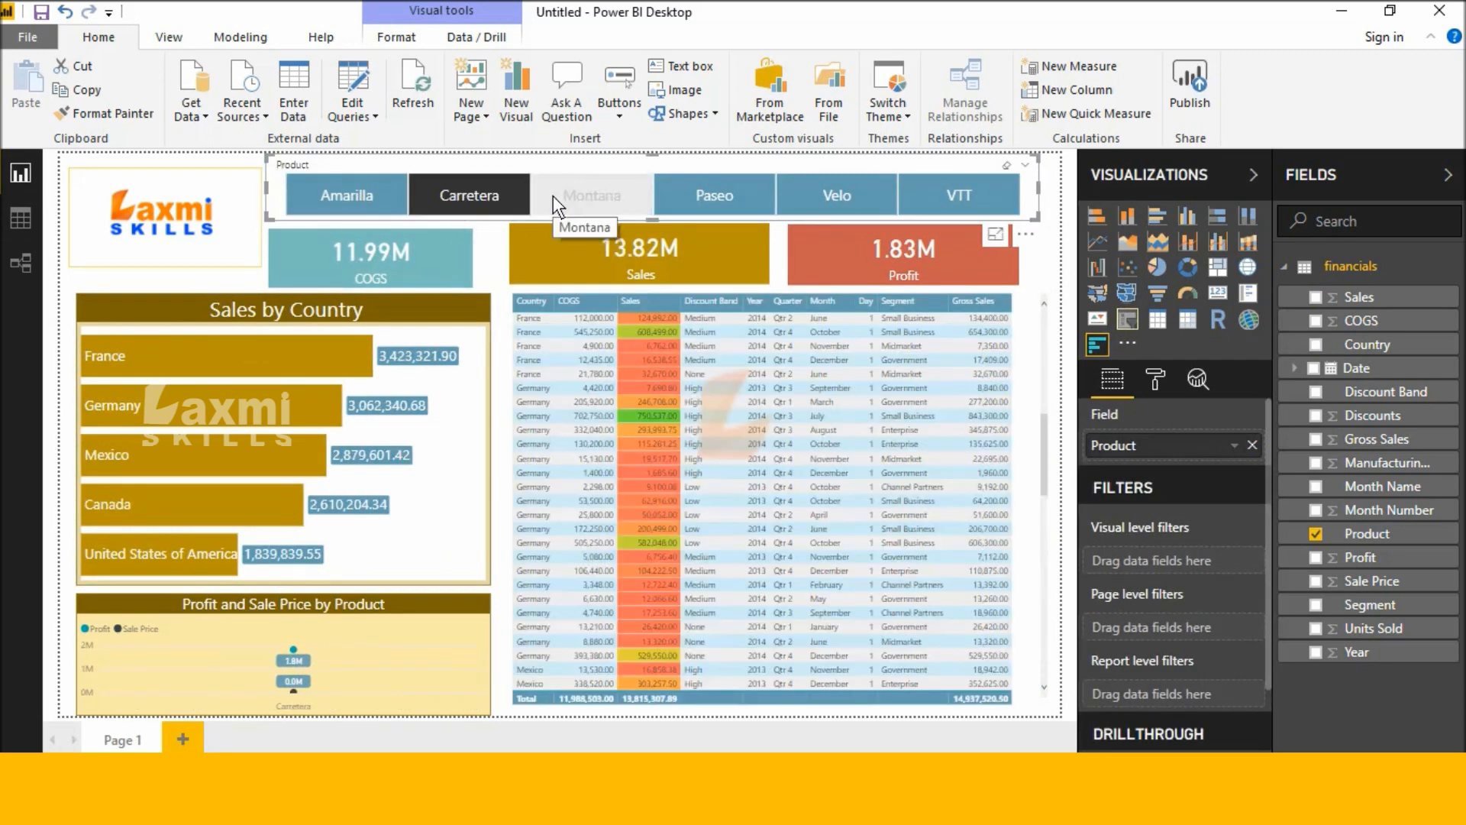
{"action": "left_click", "coordinate": [553, 195]}
{"action": "left_click", "coordinate": [676, 201]}
{"action": "left_click", "coordinate": [849, 191]}
{"action": "left_click", "coordinate": [948, 192]}
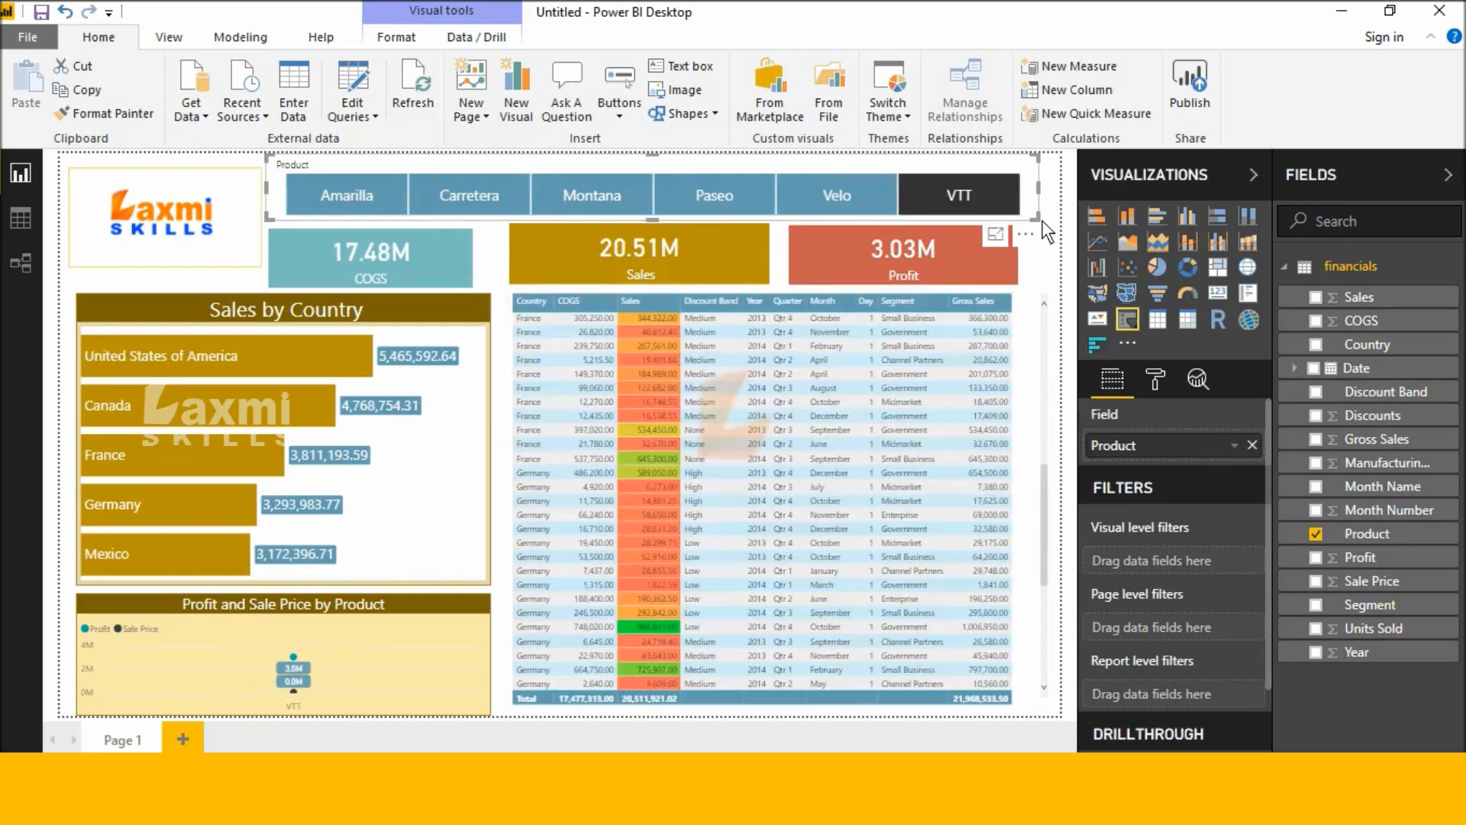